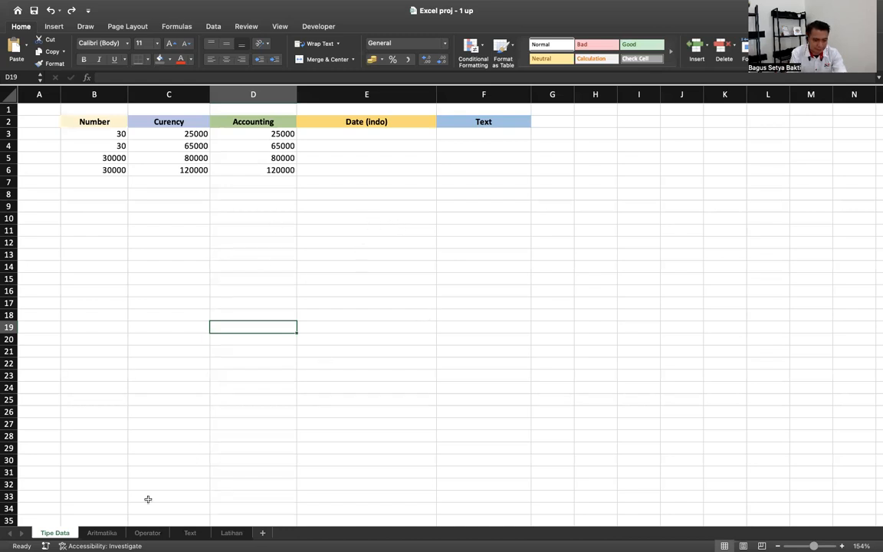
# - Browse the Aritmatika and Operator sheets, then check the Tipe Data sheet's column formats
pyautogui.click(102, 533)
pyautogui.click(144, 533)
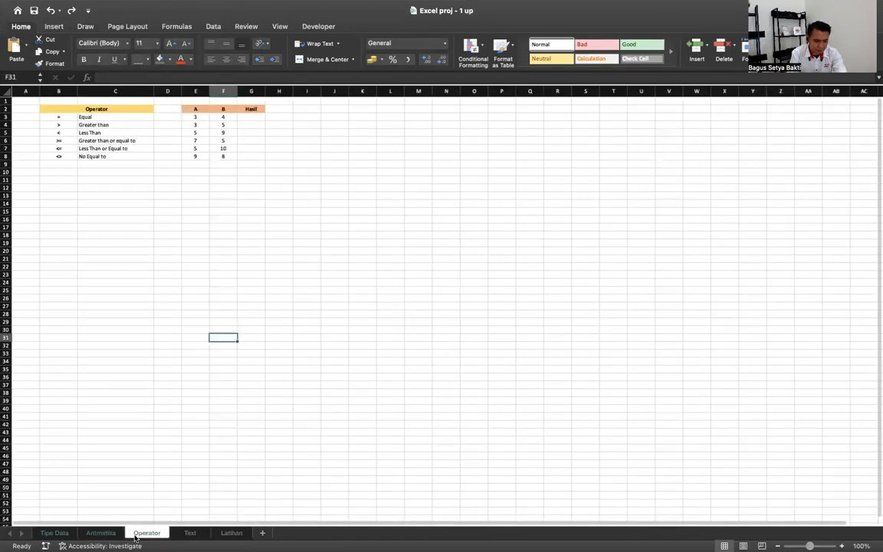
pyautogui.click(54, 533)
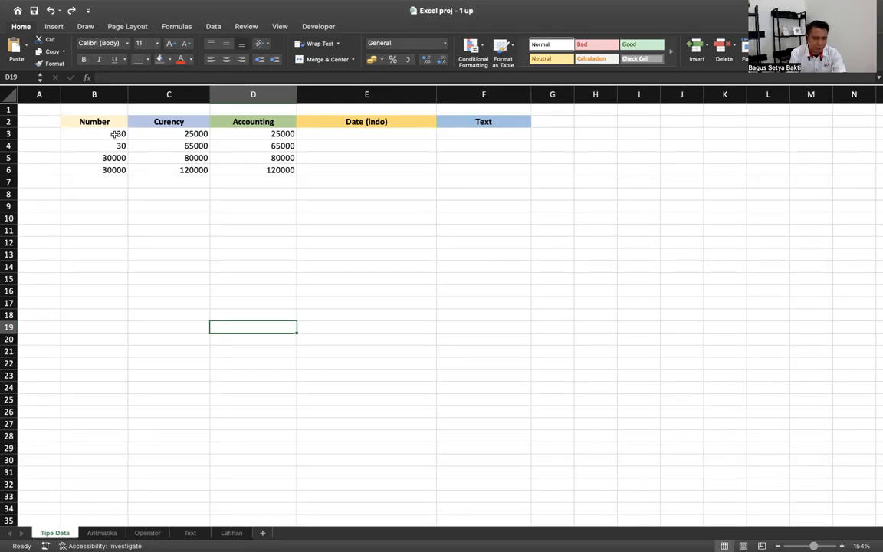
pyautogui.click(94, 120)
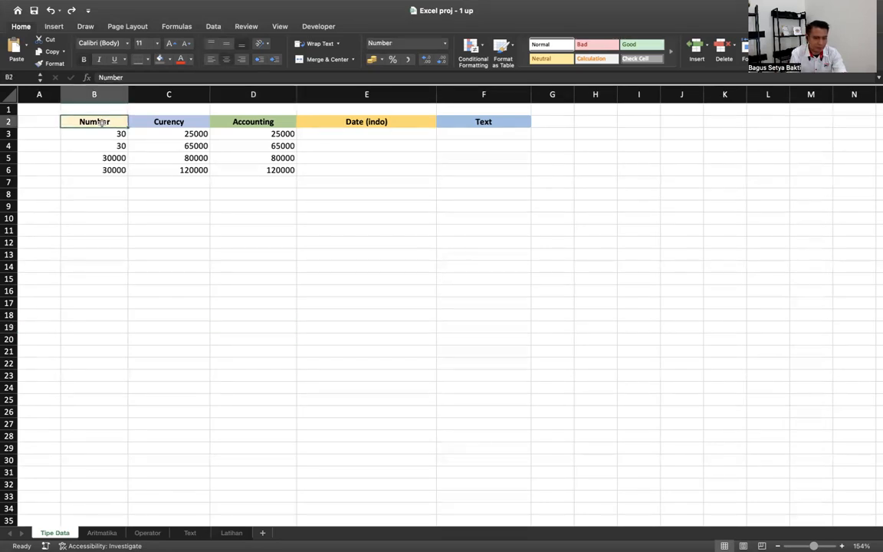
pyautogui.click(157, 122)
pyautogui.click(259, 120)
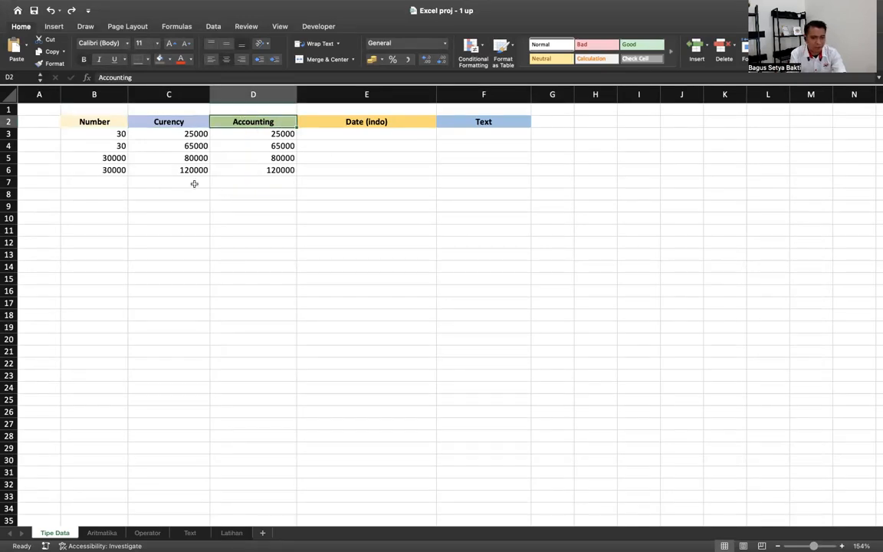
pyautogui.click(400, 122)
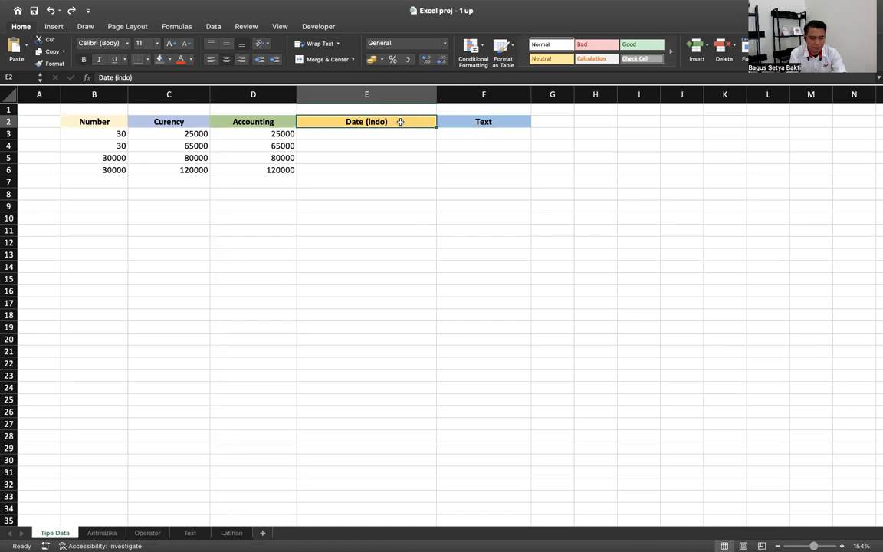
pyautogui.click(442, 123)
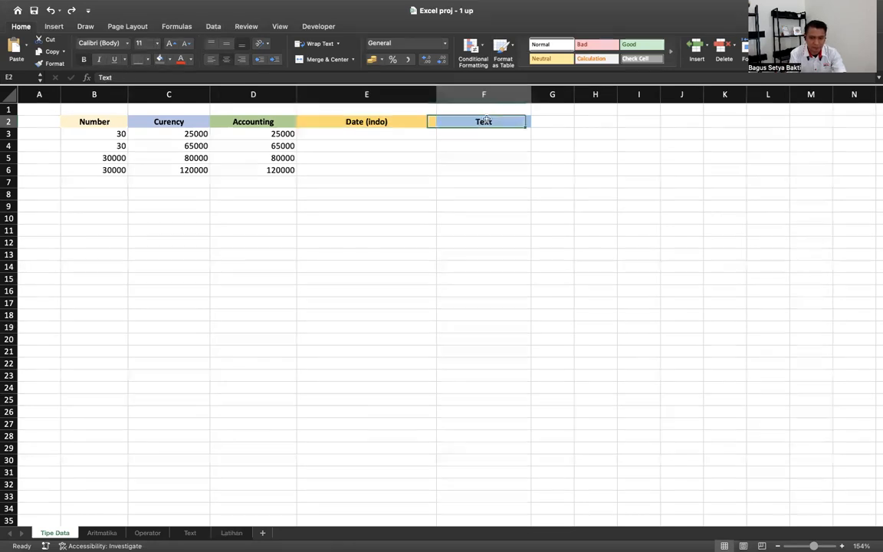
pyautogui.click(111, 133)
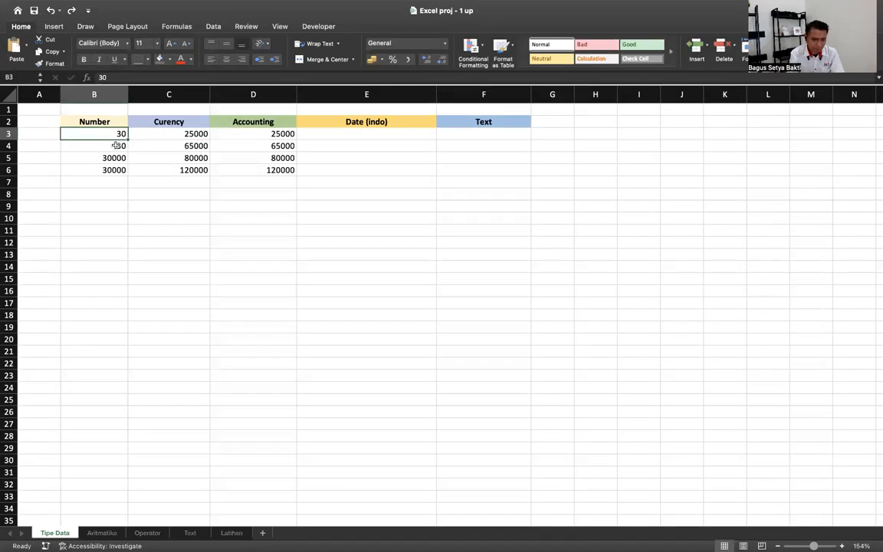
# - Select the Number column values and rows 3–5, then look over the number format list
pyautogui.moveTo(112, 135); pyautogui.dragTo(112, 170)
pyautogui.moveTo(105, 131); pyautogui.dragTo(107, 157)
pyautogui.click(52, 135)
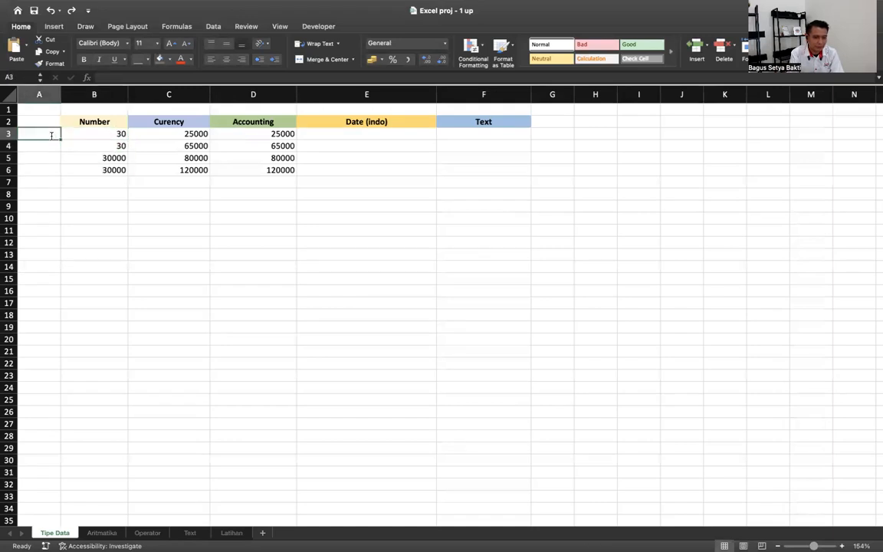
pyautogui.doubleClick(570, 203)
pyautogui.press('Escape')
pyautogui.moveTo(8, 134); pyautogui.dragTo(8, 157)
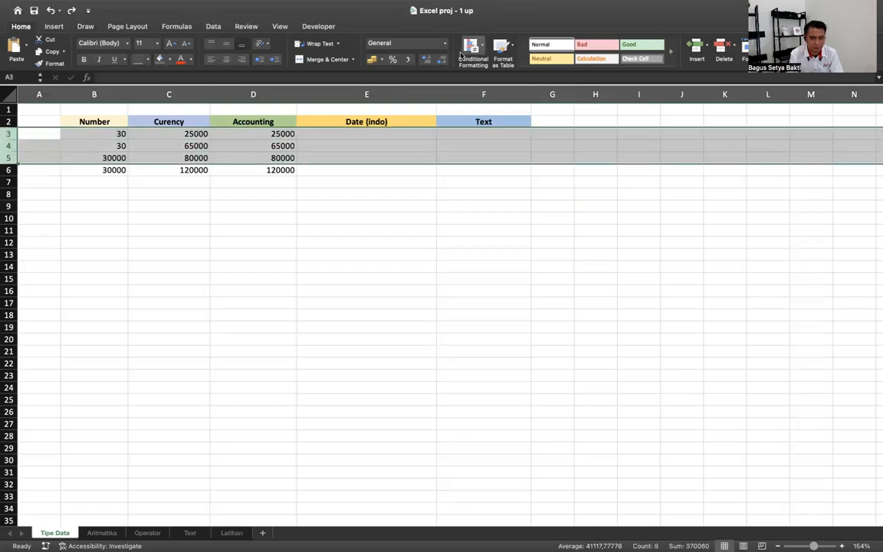
pyautogui.click(402, 43)
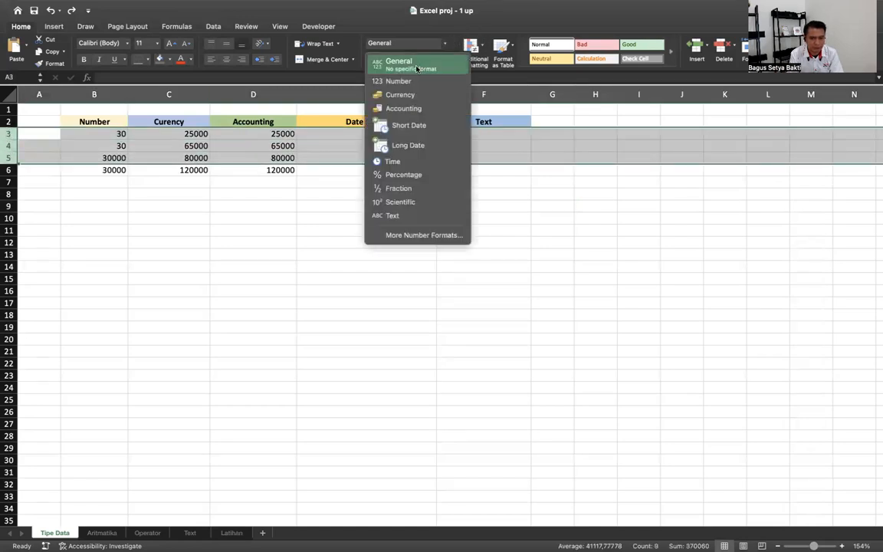
pyautogui.click(140, 294)
# - Try appending .00 to B4's value, then undo the broken 30.00.00 entry
pyautogui.click(107, 135)
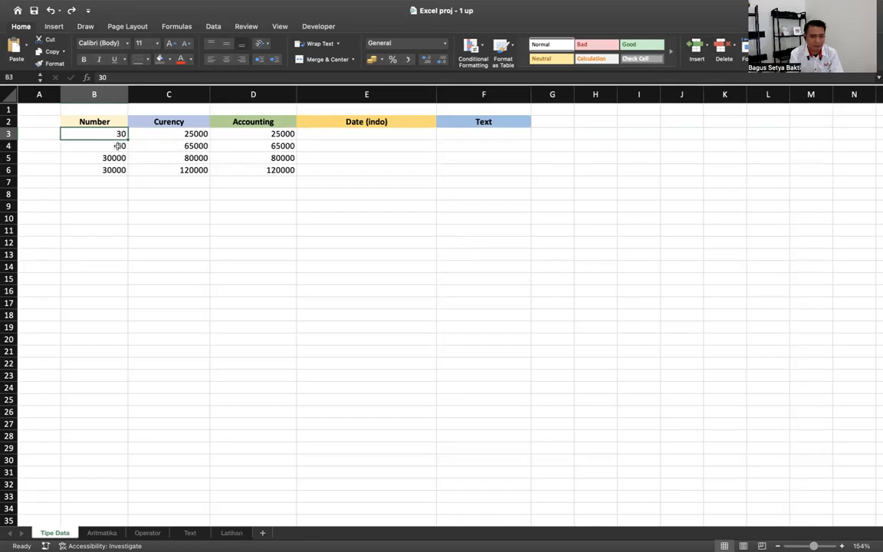
pyautogui.click(119, 145)
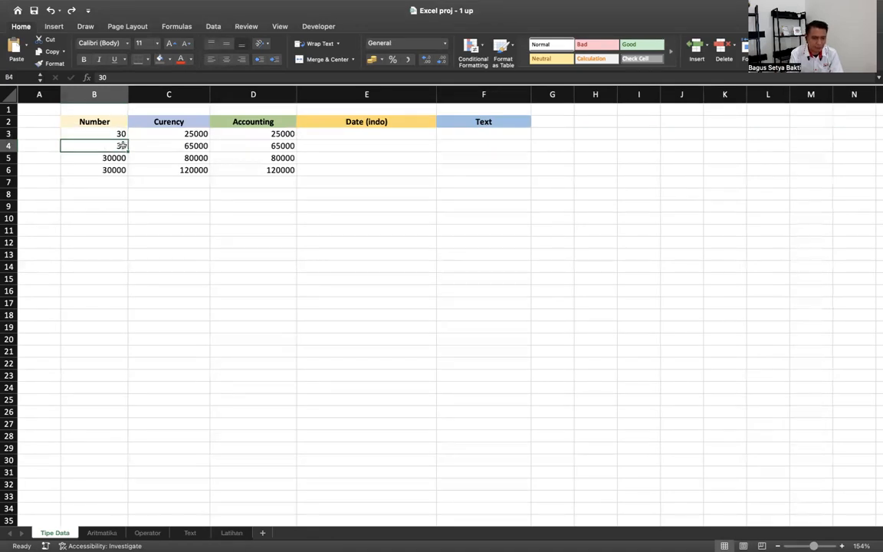
pyautogui.doubleClick(123, 145)
pyautogui.click(128, 150)
pyautogui.doubleClick(124, 146)
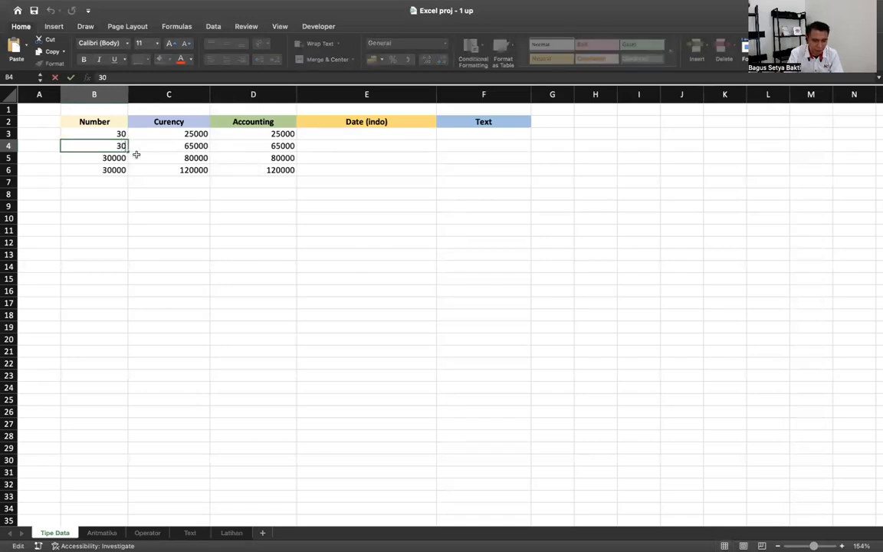
pyautogui.write('.00')
pyautogui.press('Return')
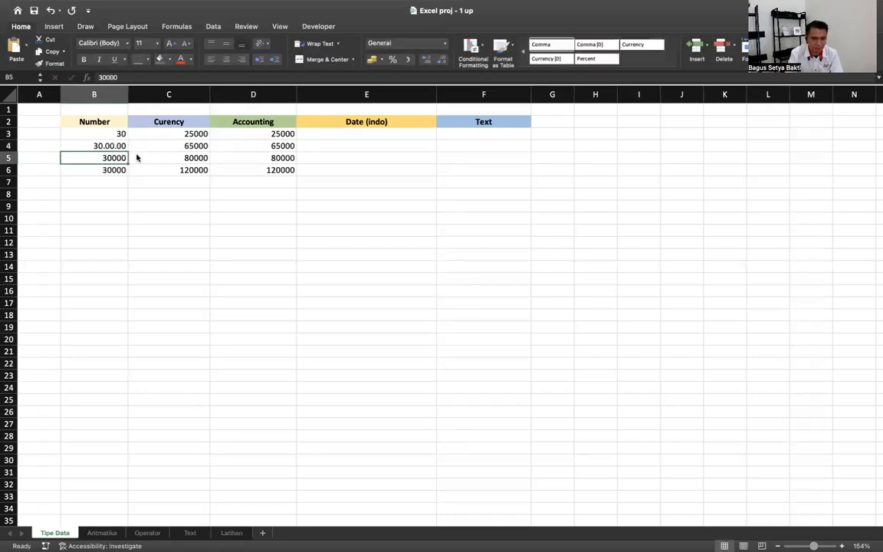
pyautogui.press('super+z')
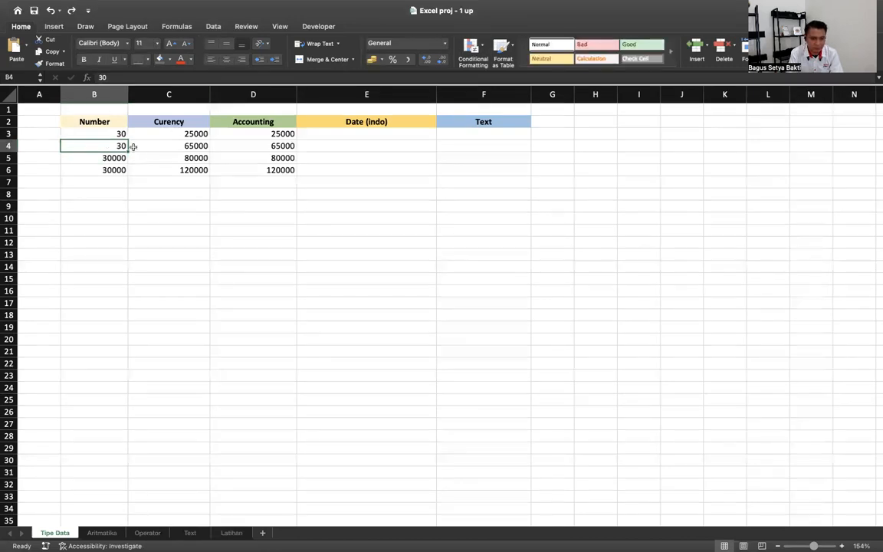
pyautogui.click(106, 168)
pyautogui.click(101, 145)
# - Give B4 Number format with 2 decimal places so it shows 30,00
pyautogui.click(445, 45)
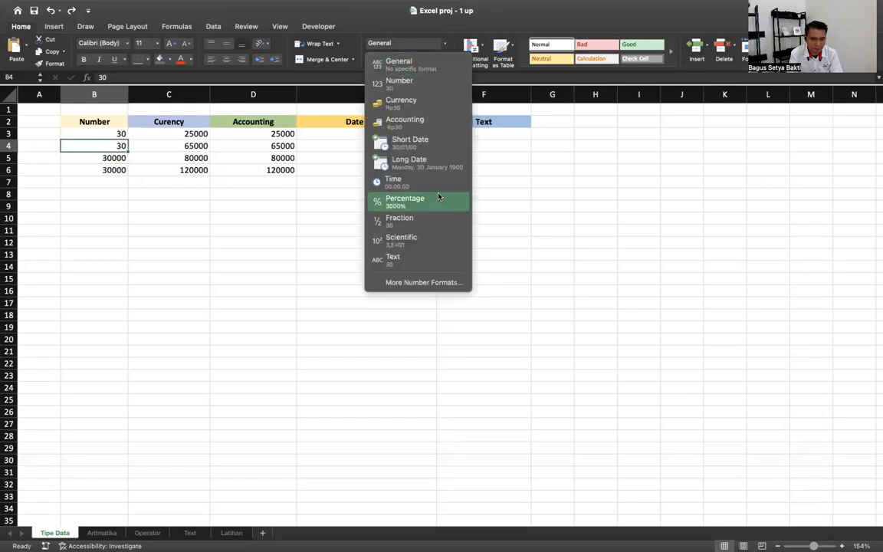
pyautogui.click(424, 283)
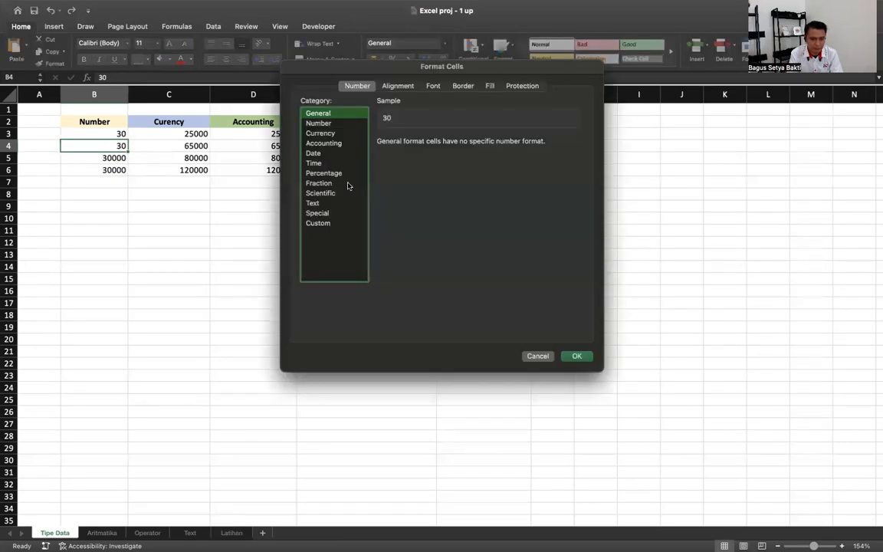
pyautogui.click(318, 124)
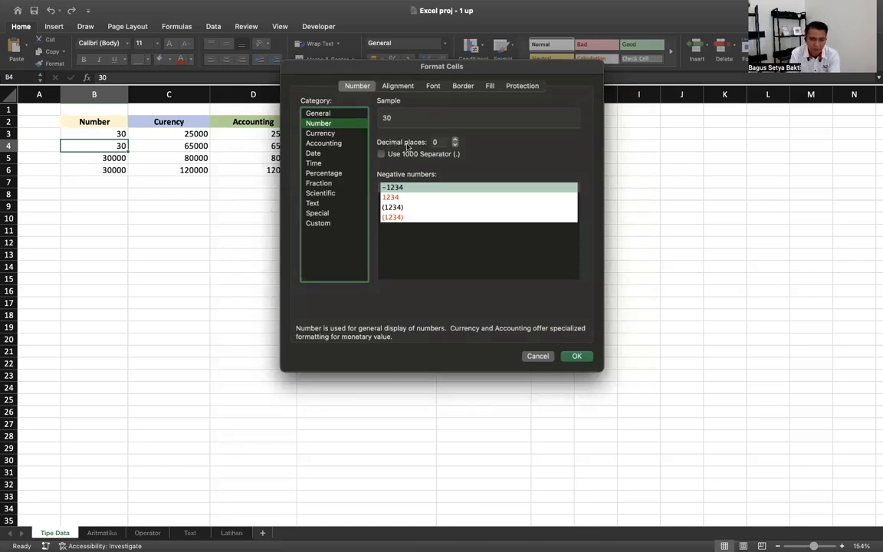
pyautogui.click(456, 140)
pyautogui.click(455, 140)
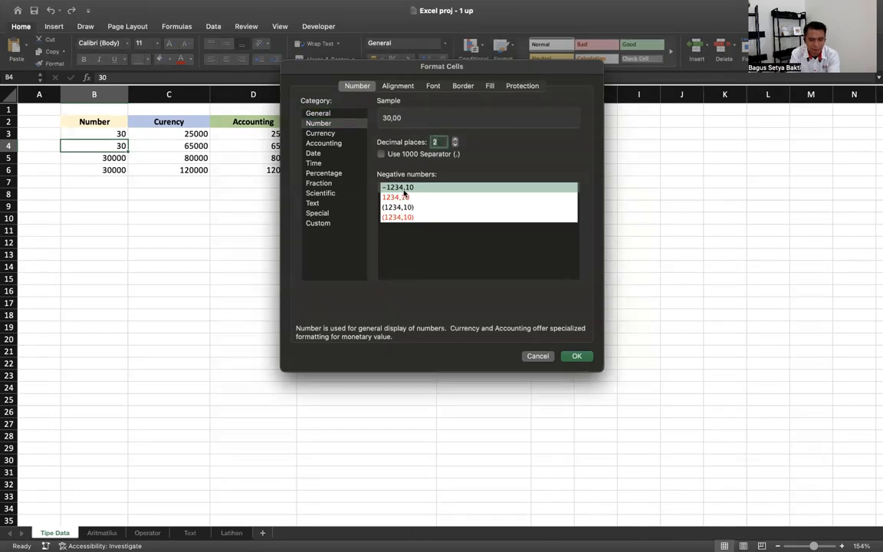
pyautogui.click(455, 140)
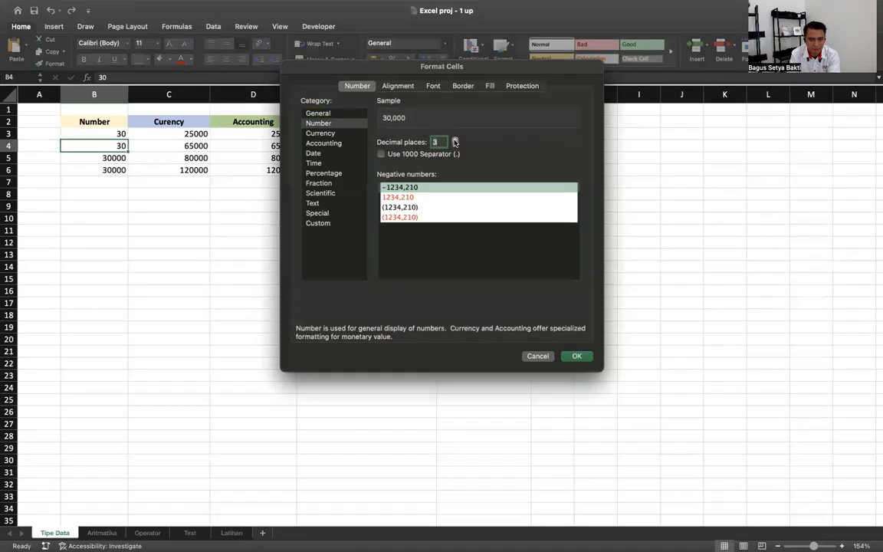
pyautogui.click(455, 145)
pyautogui.click(576, 357)
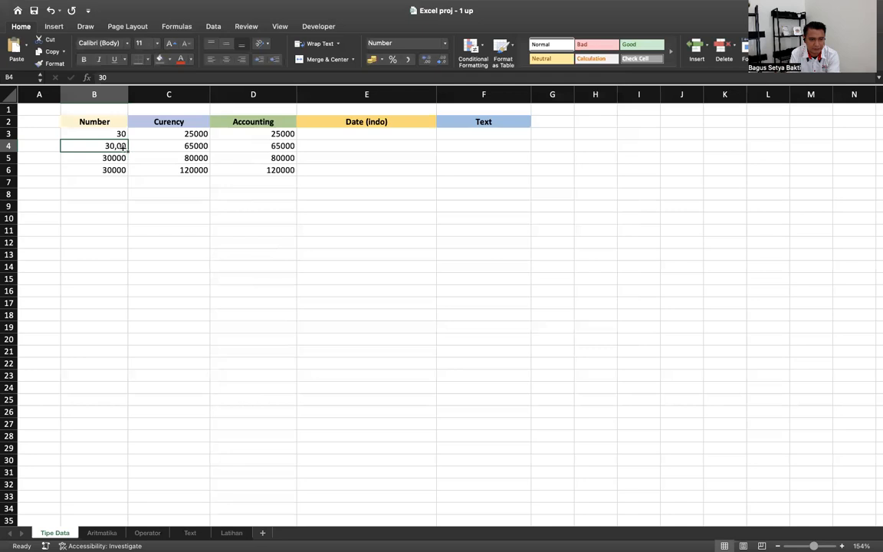
pyautogui.moveTo(121, 132); pyautogui.dragTo(108, 147)
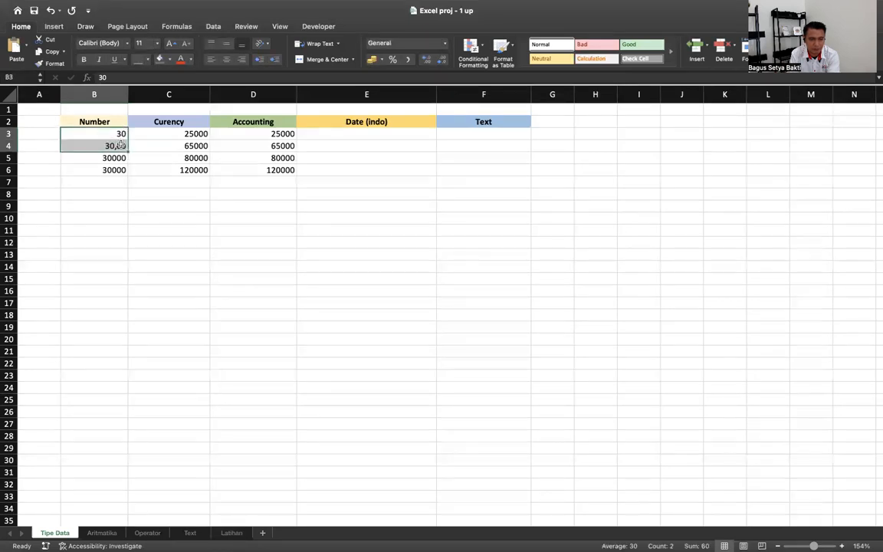
# - Enter the formula =B3+B4 in B8, which shows 60,00
pyautogui.click(113, 193)
pyautogui.write('=')
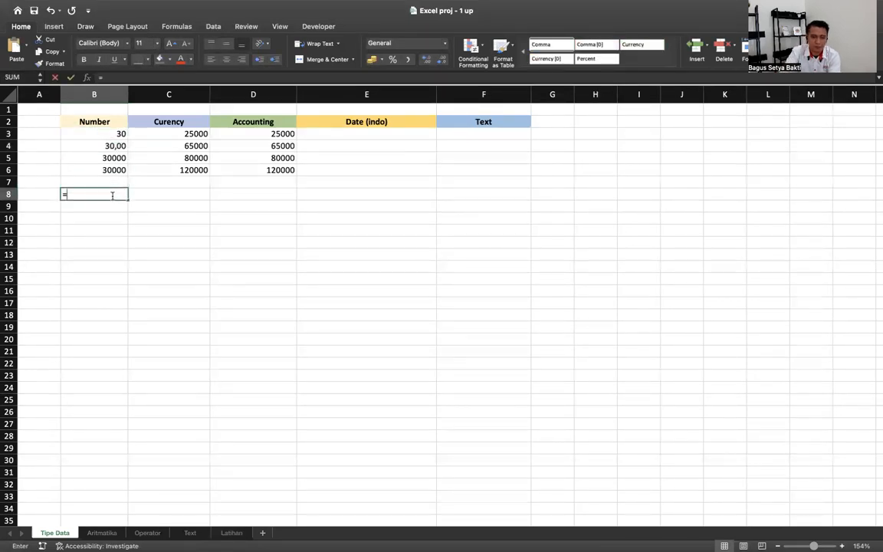
pyautogui.click(119, 132)
pyautogui.write('+')
pyautogui.click(98, 148)
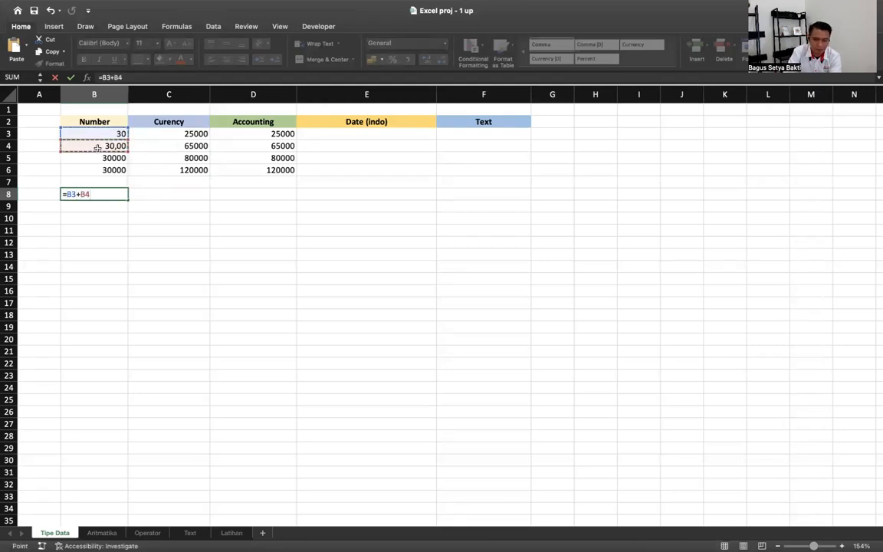
pyautogui.press('Return')
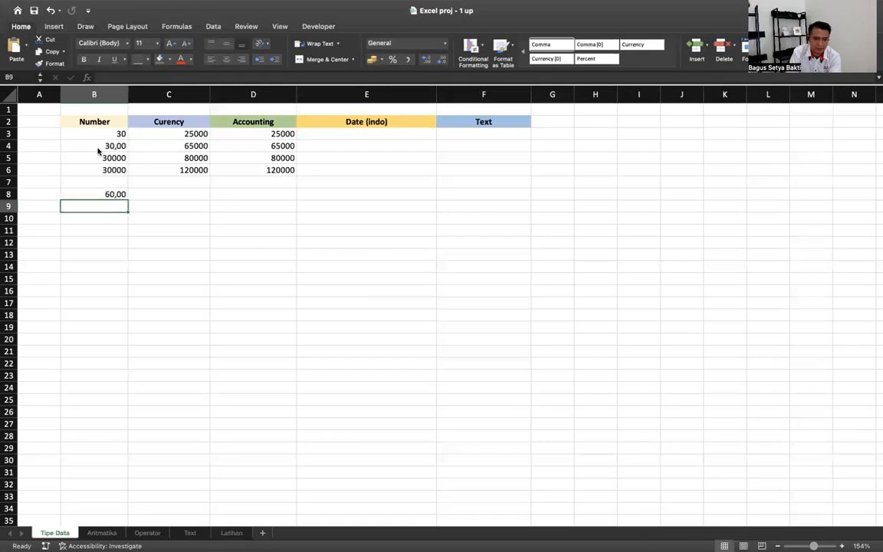
pyautogui.click(111, 158)
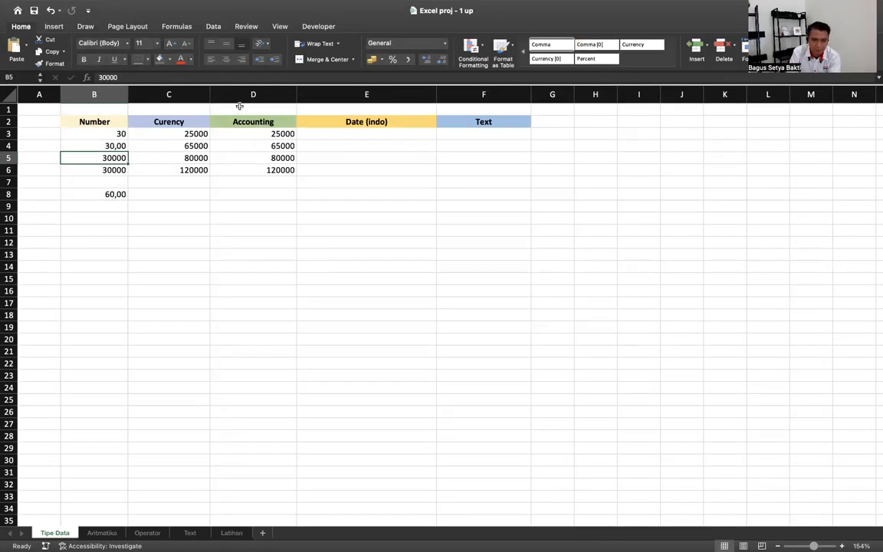
# - Format B5 as Number with a 1000 separator so it shows 30.000
pyautogui.click(406, 43)
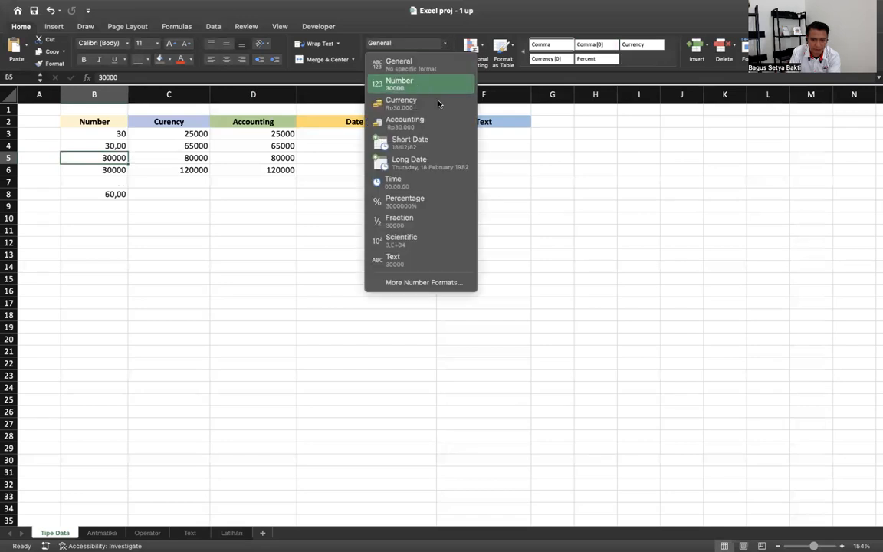
pyautogui.click(406, 283)
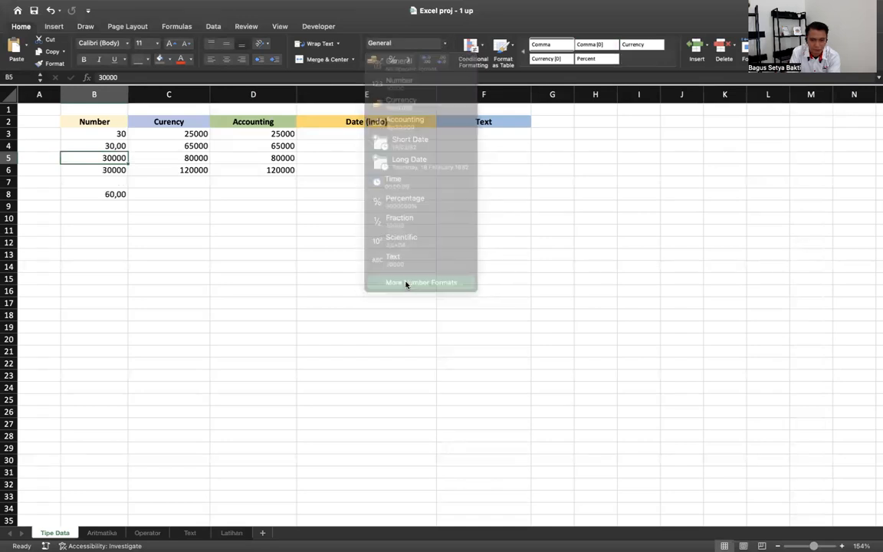
pyautogui.click(328, 124)
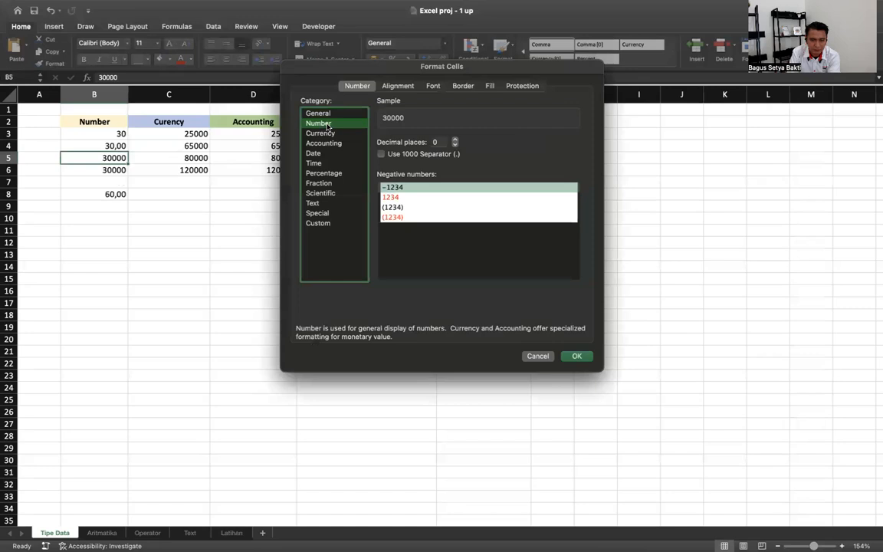
pyautogui.click(437, 154)
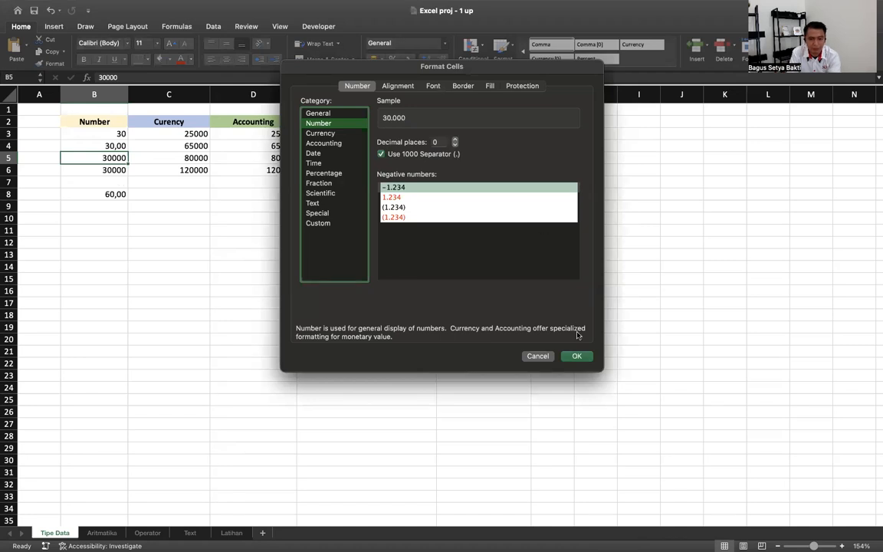
pyautogui.click(578, 356)
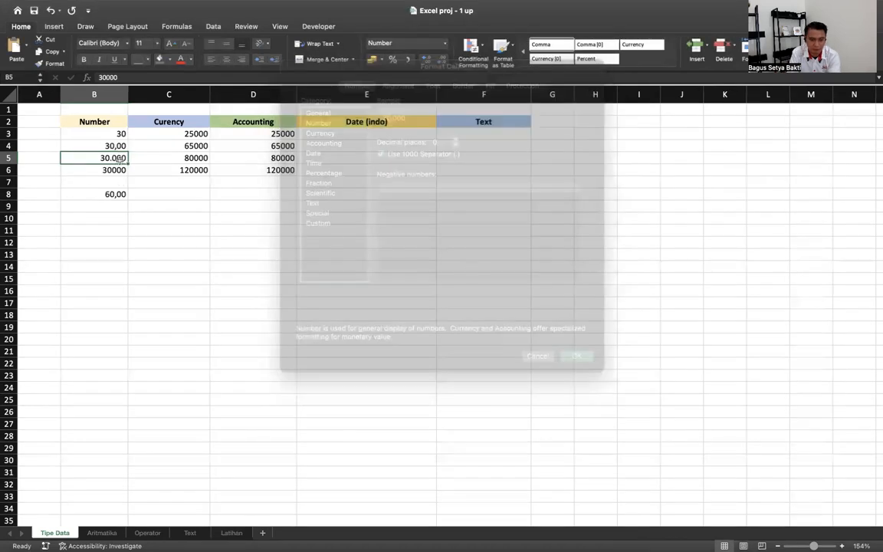
# - Edit B6 by inserting a period so it reads 30.000
pyautogui.click(108, 169)
pyautogui.doubleClick(108, 170)
pyautogui.write('.')
pyautogui.press('Return')
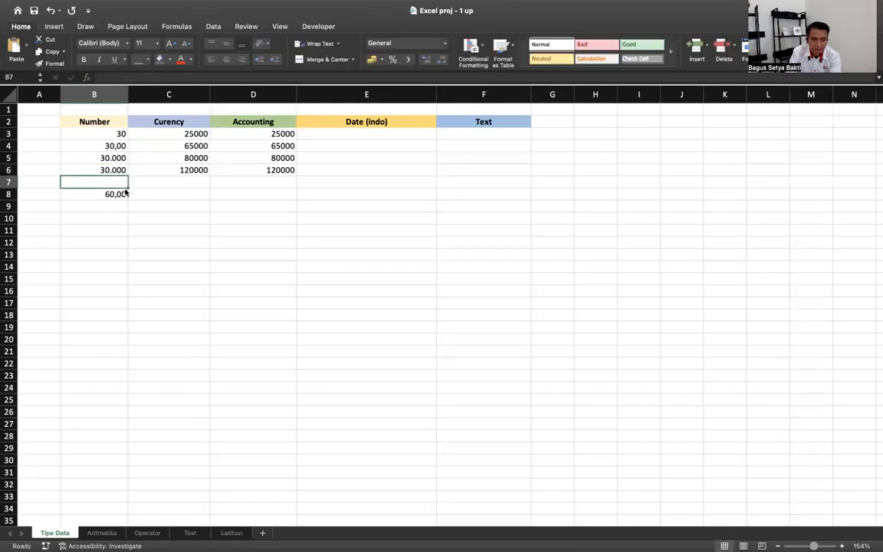
# - Enter a formula in B7 adding B6 and B5, giving 60.000
pyautogui.write('=')
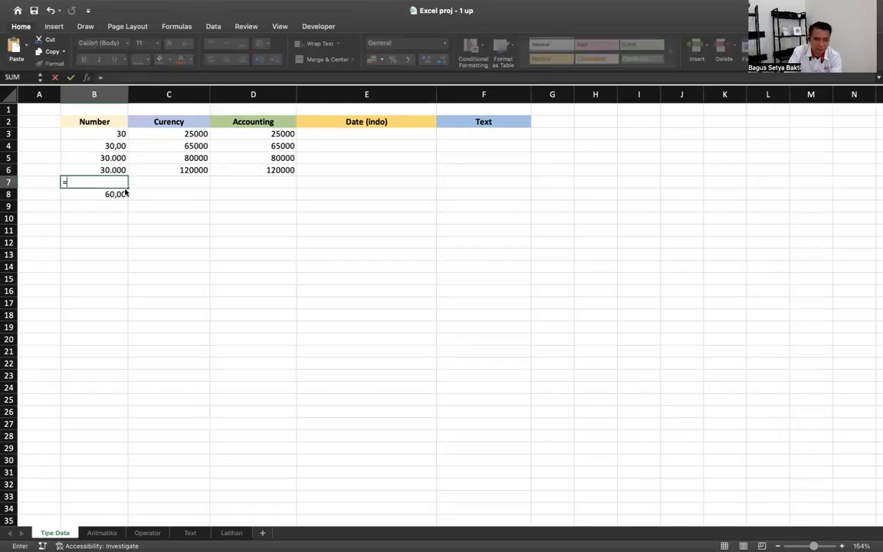
pyautogui.press('Up')
pyautogui.write('+')
pyautogui.press('Up')
pyautogui.press('Up')
pyautogui.press('Return')
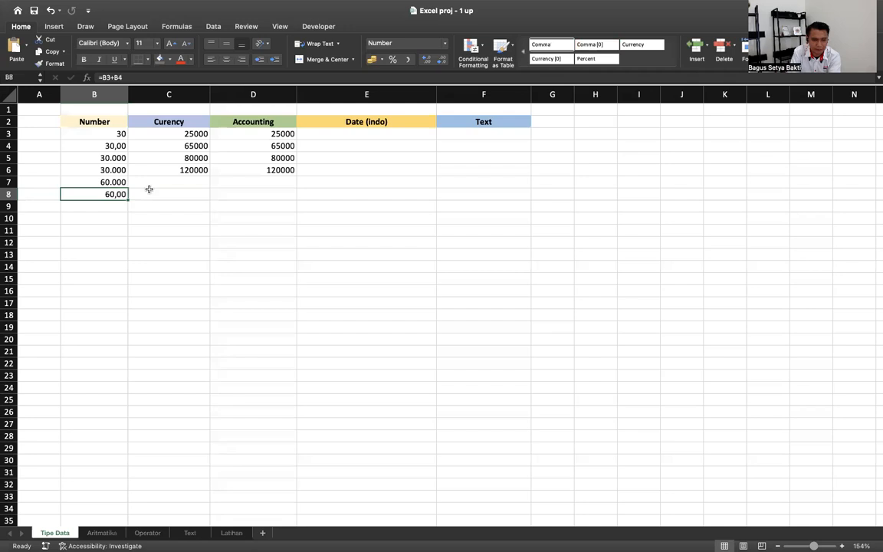
pyautogui.click(115, 170)
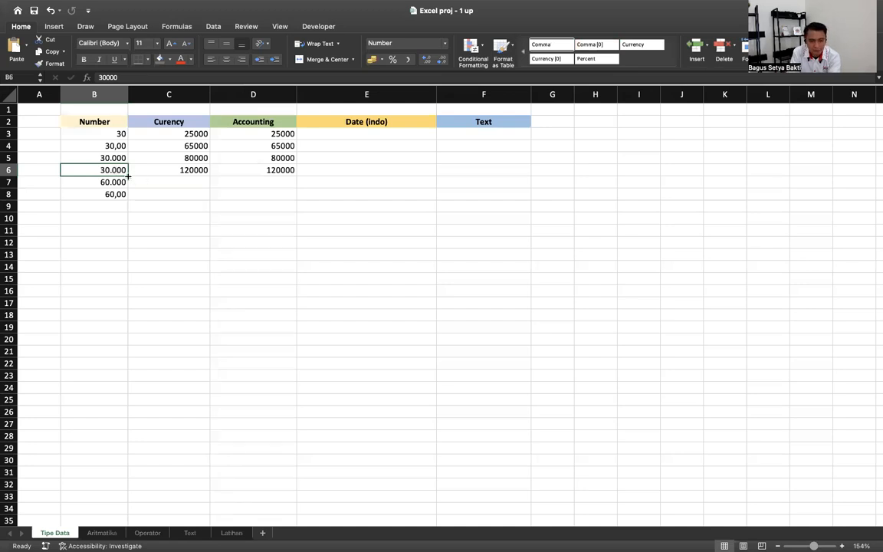
pyautogui.click(401, 43)
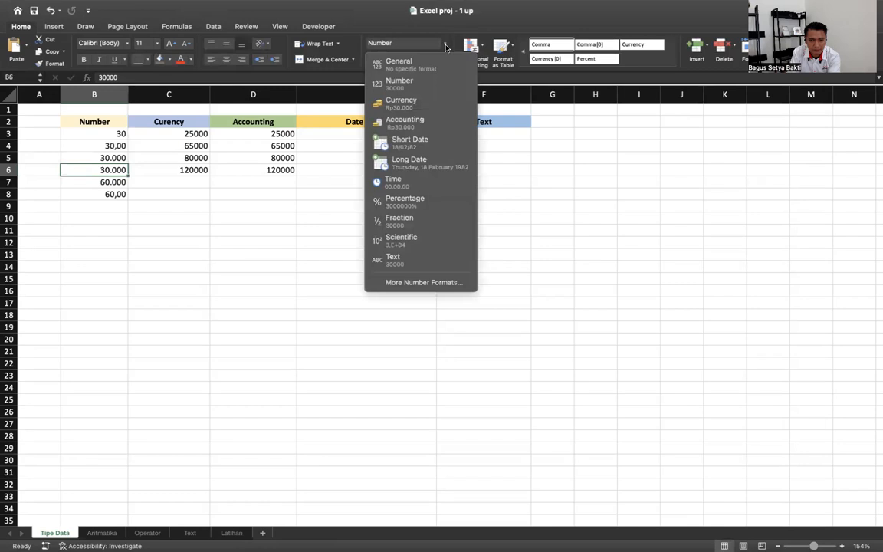
pyautogui.click(420, 282)
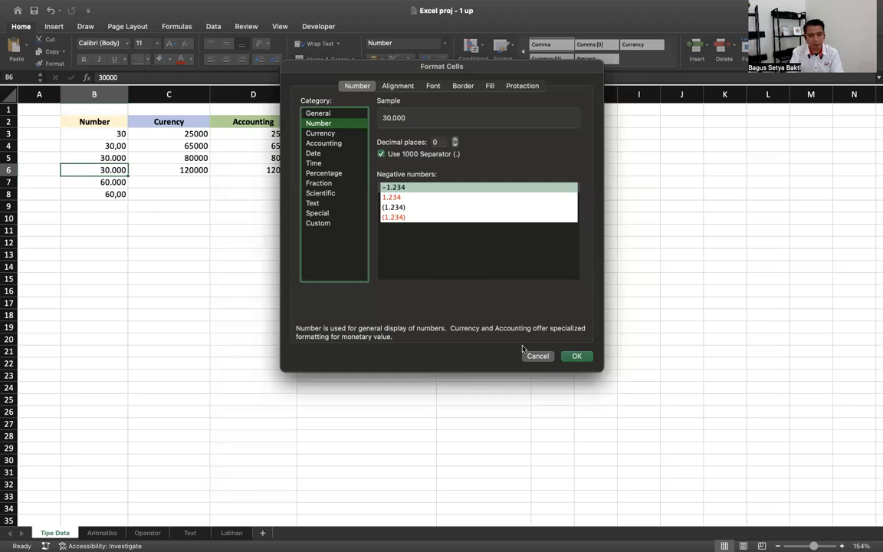
pyautogui.click(576, 356)
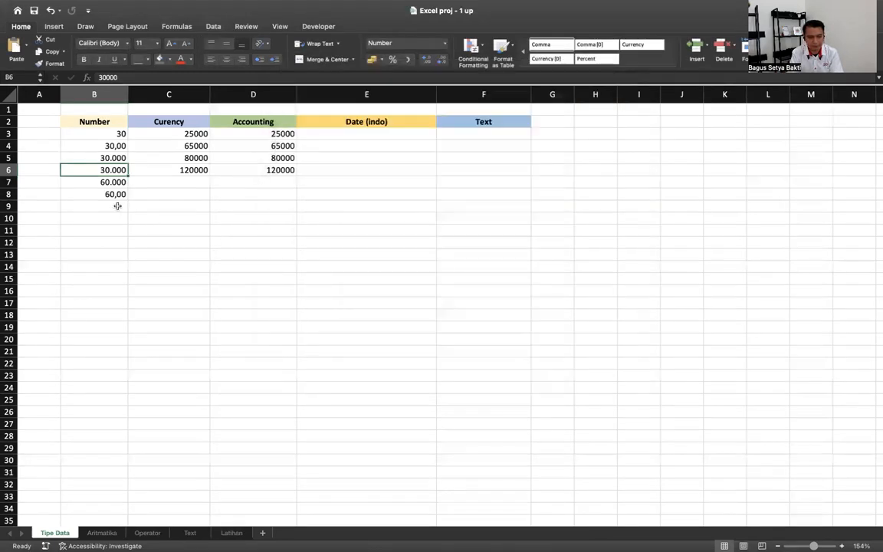
pyautogui.click(115, 205)
# - Enter -230 in B9 and B10
pyautogui.write('-2')
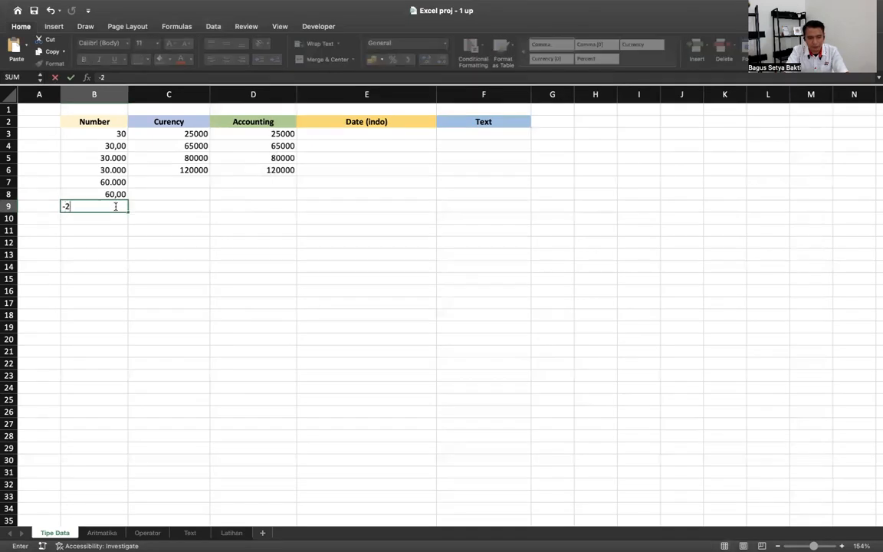
pyautogui.write('30')
pyautogui.press('Return')
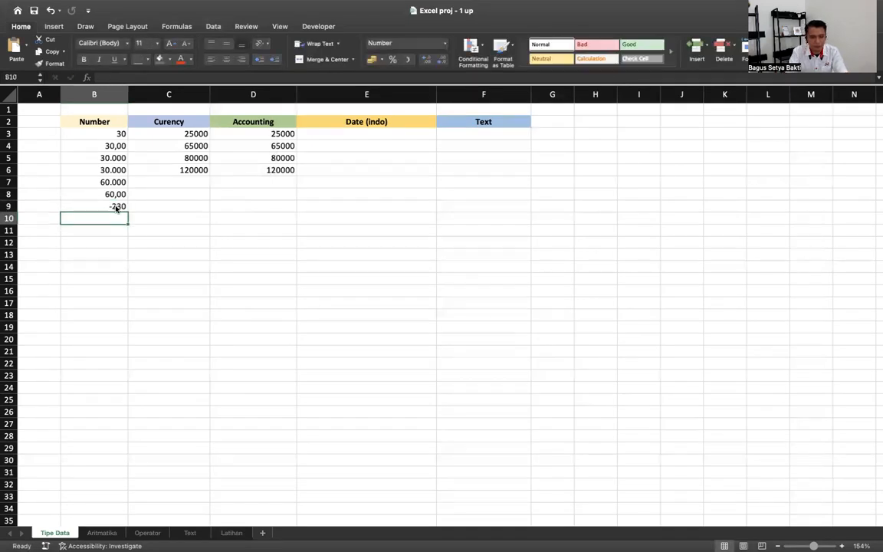
pyautogui.write('-230')
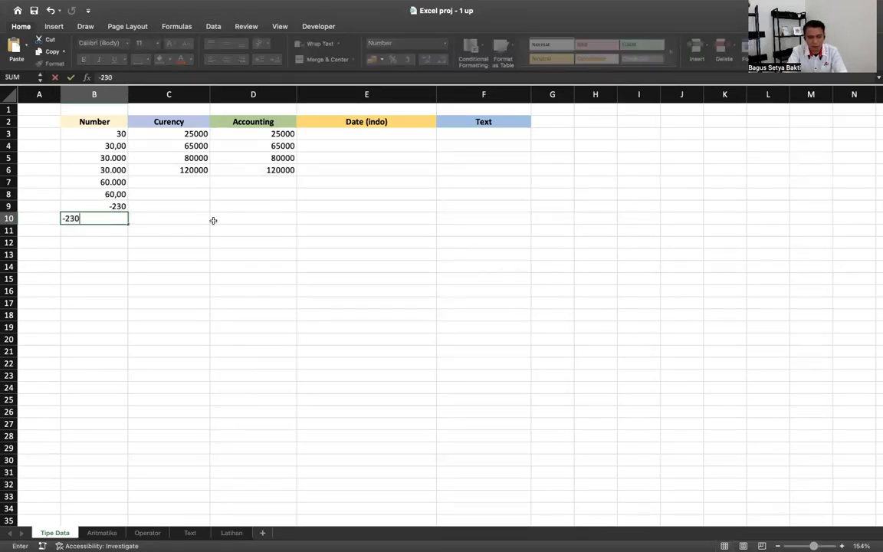
pyautogui.press('Return')
pyautogui.press('Up')
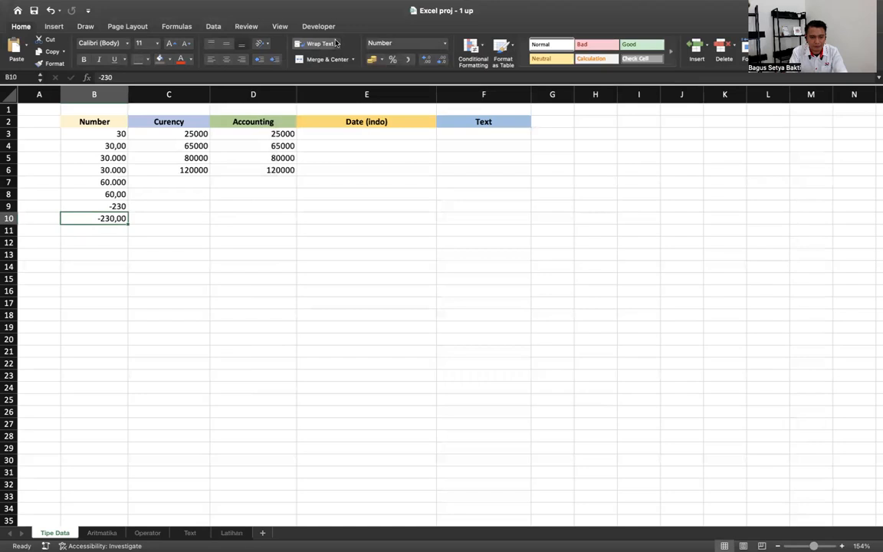
# - Format B10 as Number with 0 decimals and red negatives without a minus sign
pyautogui.click(406, 43)
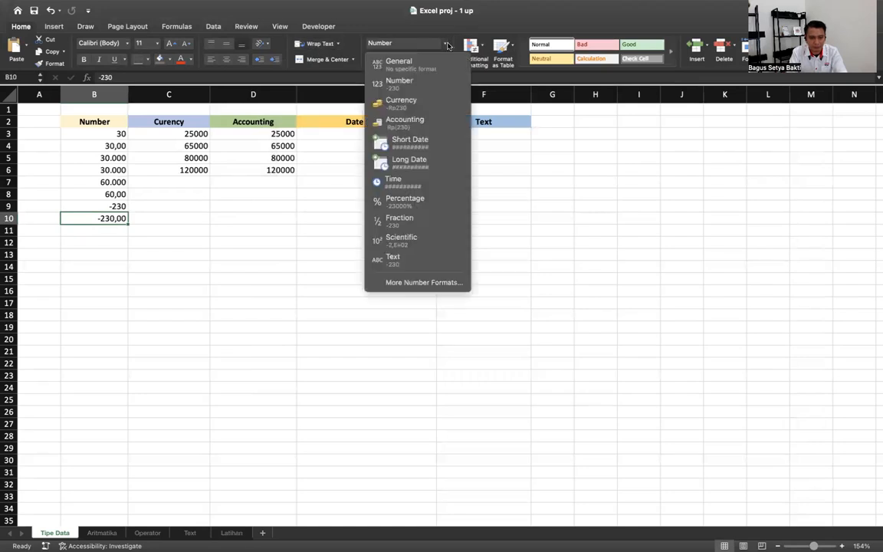
pyautogui.click(425, 282)
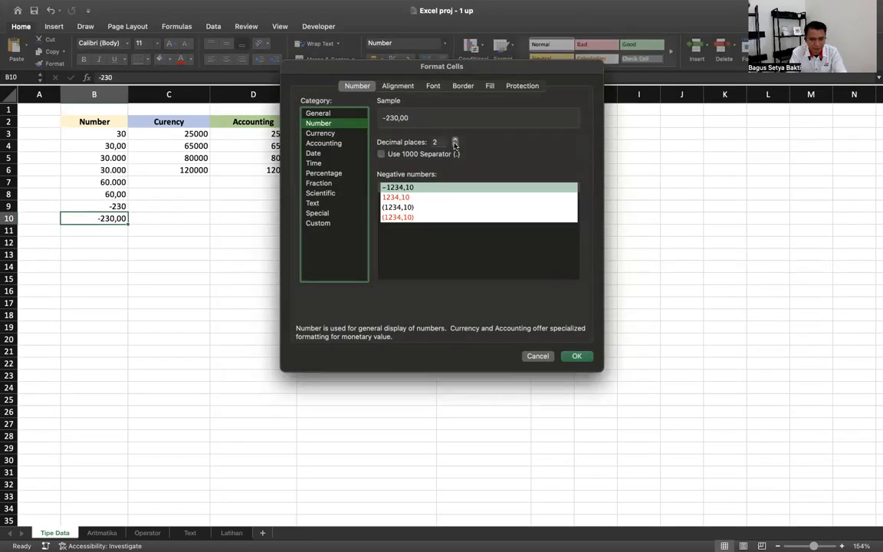
pyautogui.click(454, 145)
pyautogui.click(454, 146)
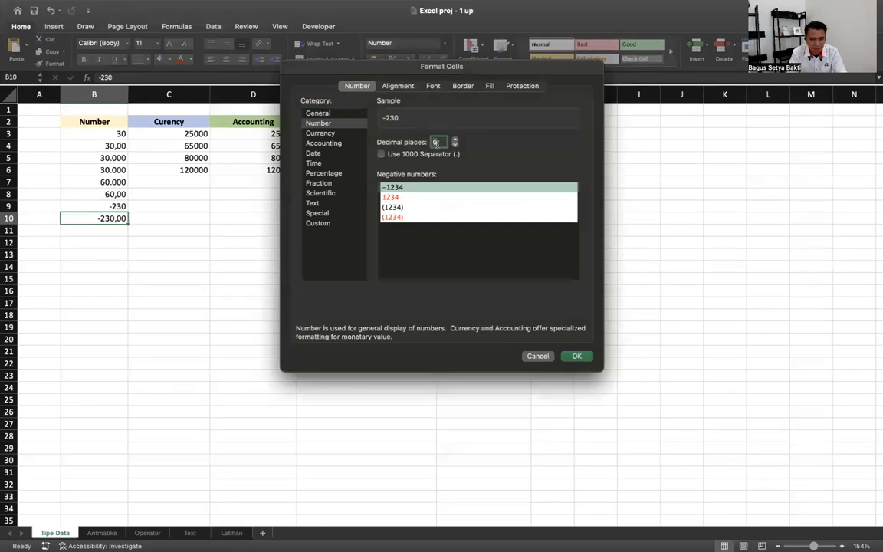
pyautogui.click(399, 198)
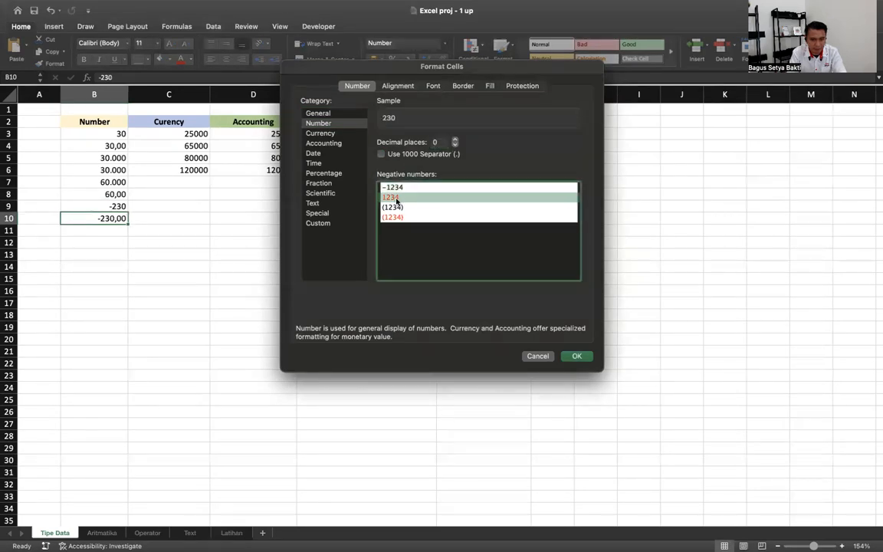
pyautogui.click(576, 357)
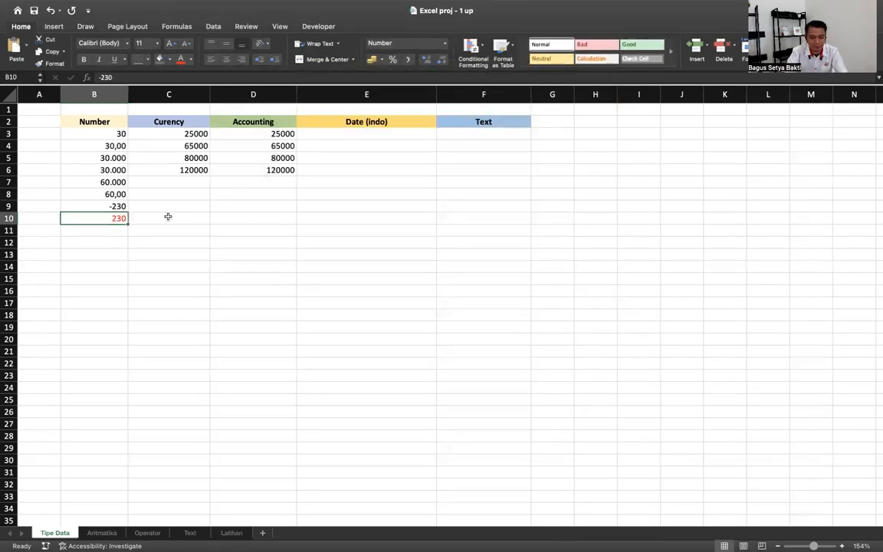
# - Re-enter B10's value as -30 so it displays as red 30
pyautogui.write('300')
pyautogui.press('Return')
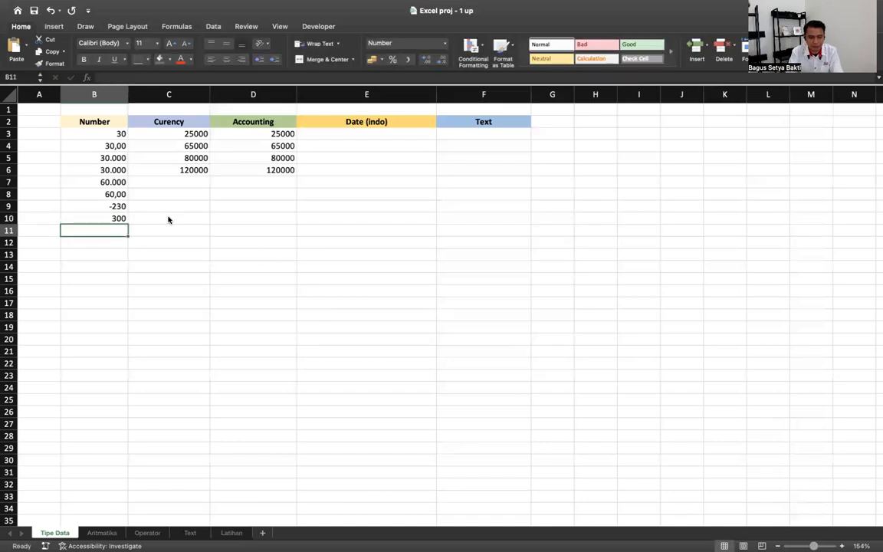
pyautogui.press('Up')
pyautogui.press('BackSpace')
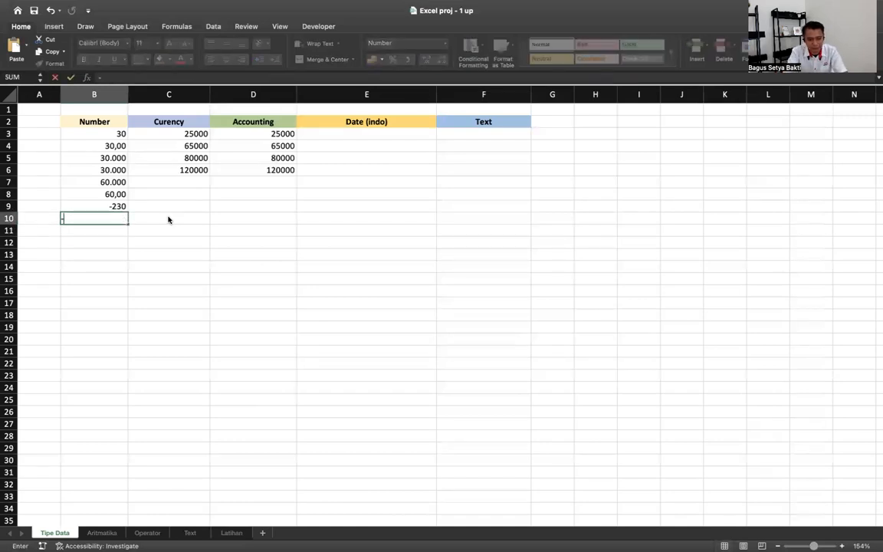
pyautogui.write('-30')
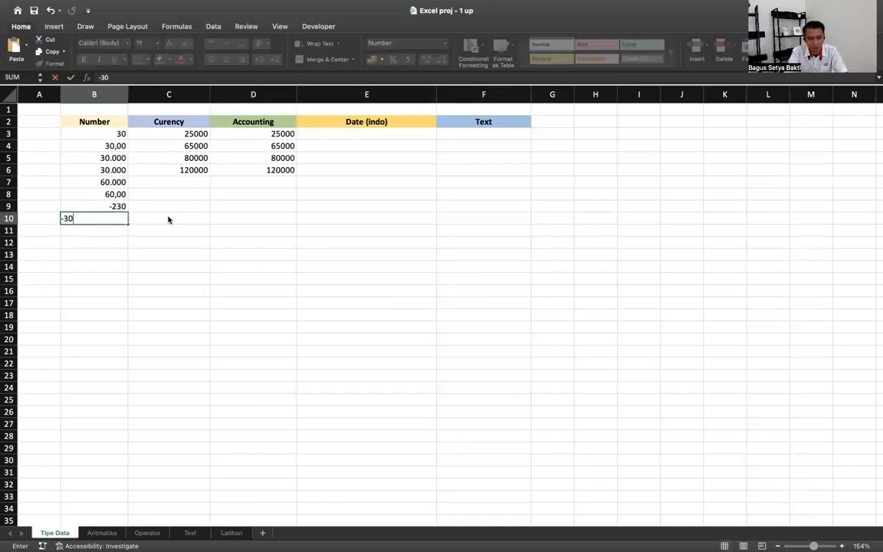
pyautogui.press('Return')
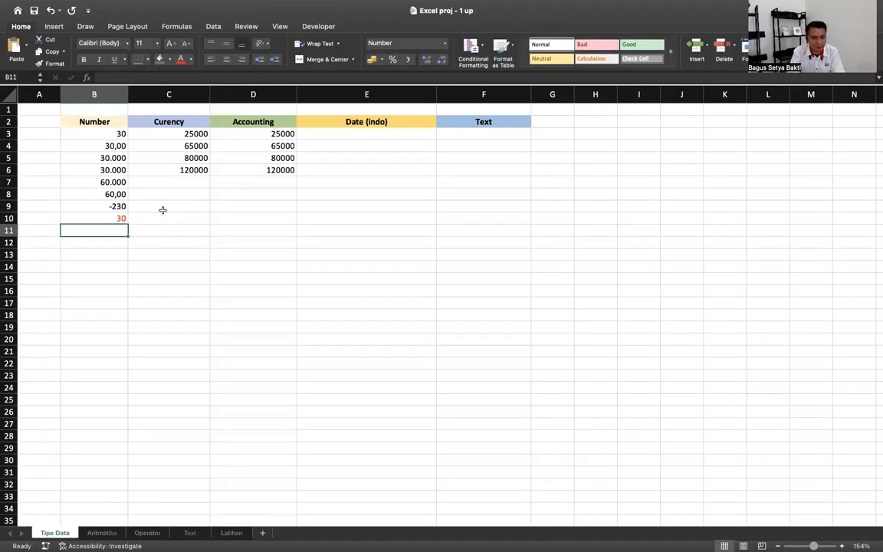
# - Select column C holding the Curency amounts
pyautogui.click(170, 93)
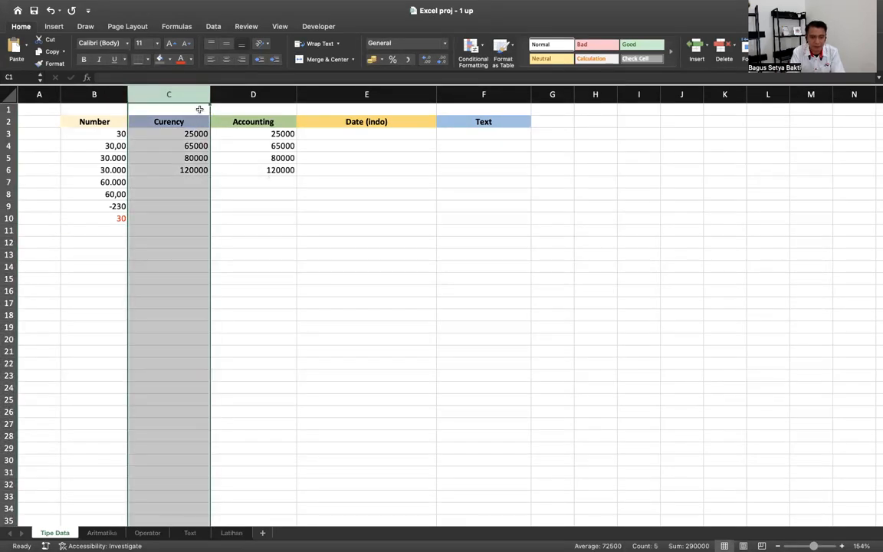
pyautogui.moveTo(176, 93); pyautogui.dragTo(238, 93)
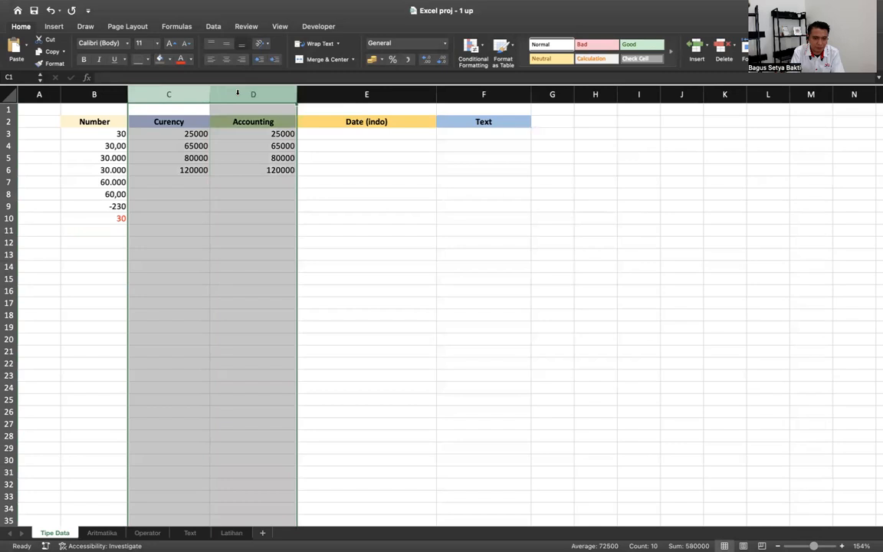
pyautogui.click(185, 90)
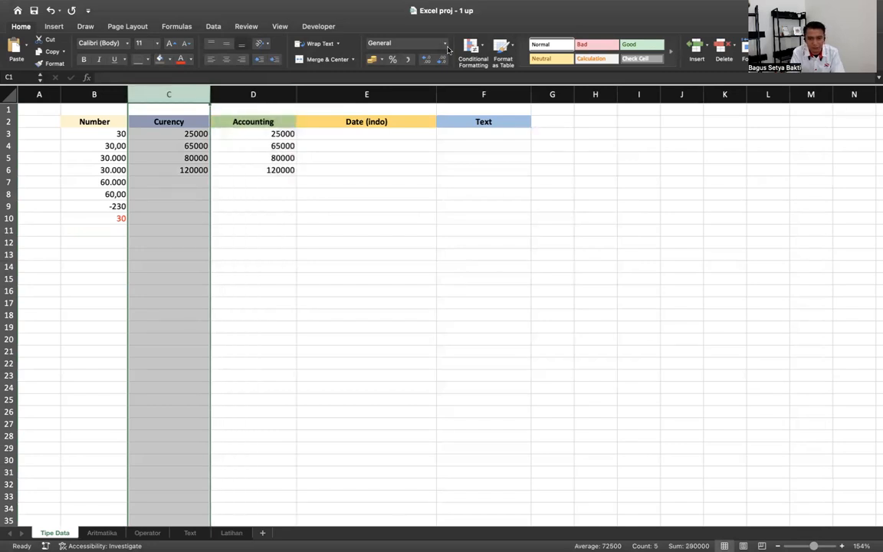
pyautogui.click(222, 313)
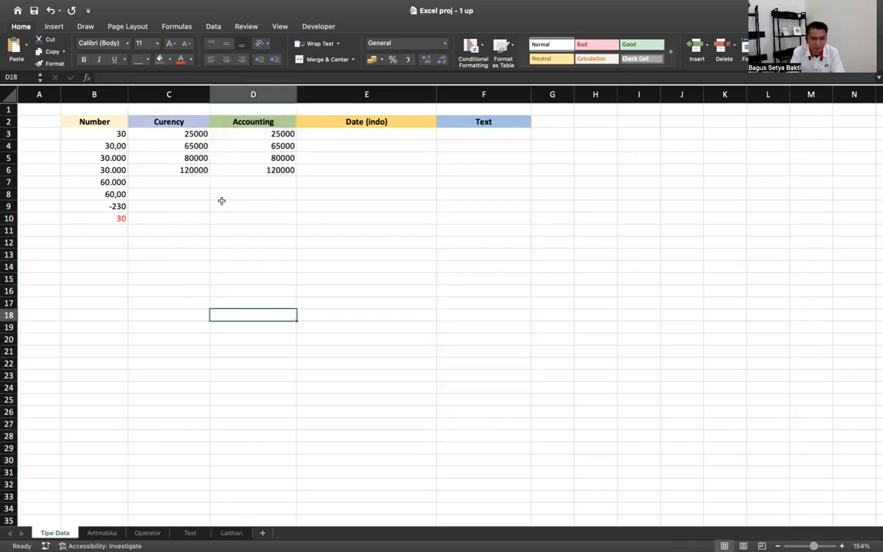
pyautogui.click(181, 93)
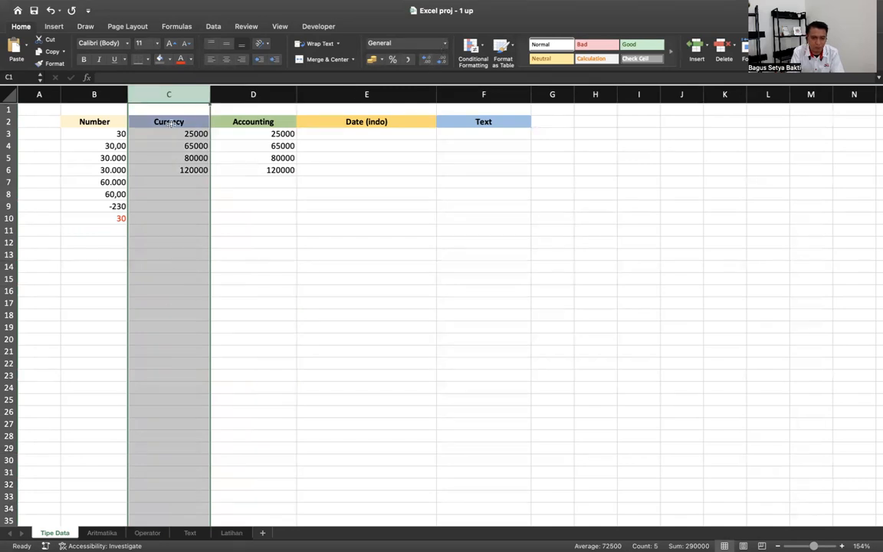
# - Format column C as Currency with the Rp symbol and 0 decimal places
pyautogui.click(445, 44)
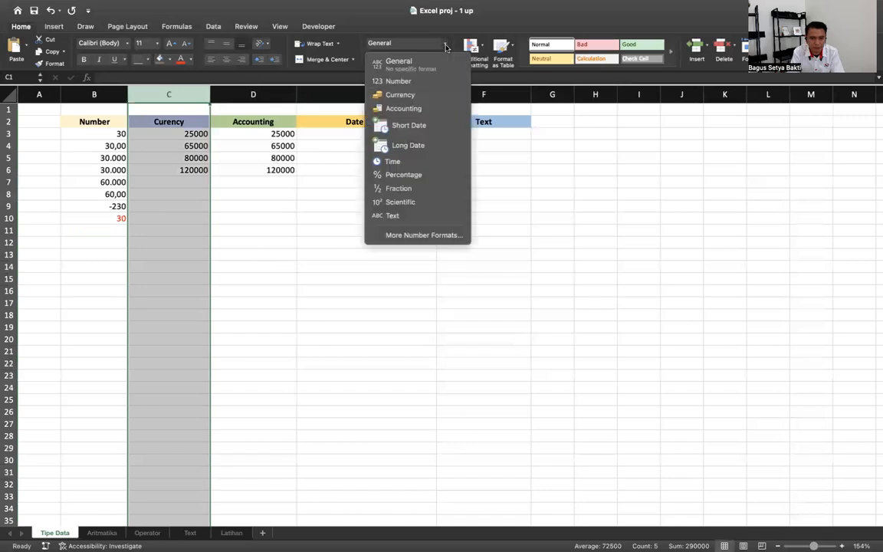
pyautogui.click(416, 235)
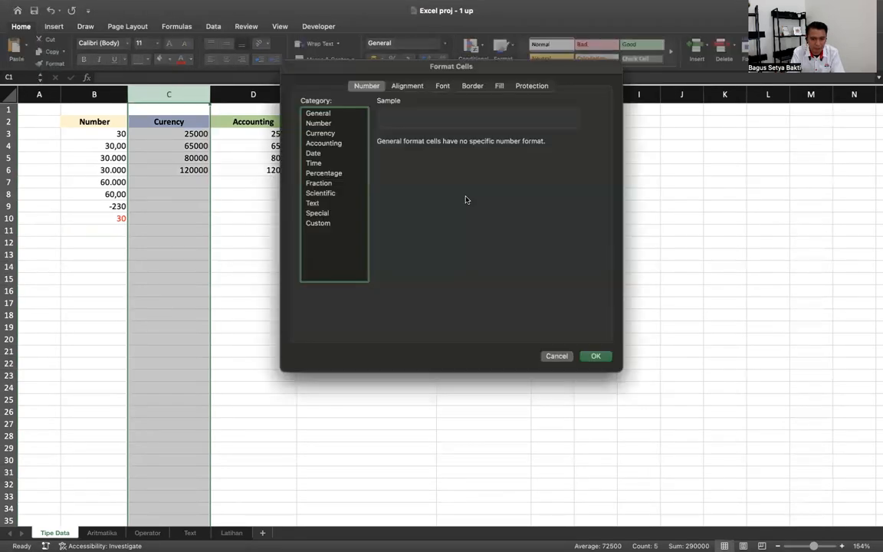
pyautogui.click(329, 134)
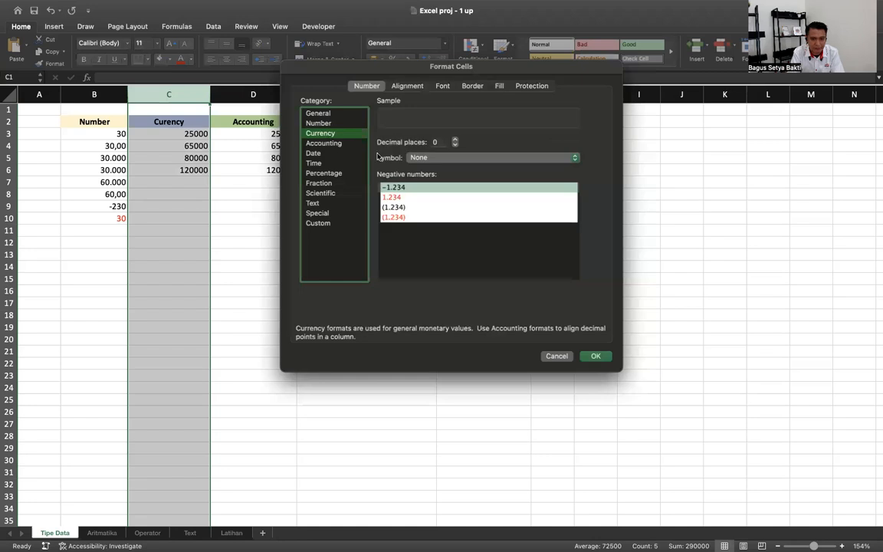
pyautogui.click(437, 159)
pyautogui.click(434, 166)
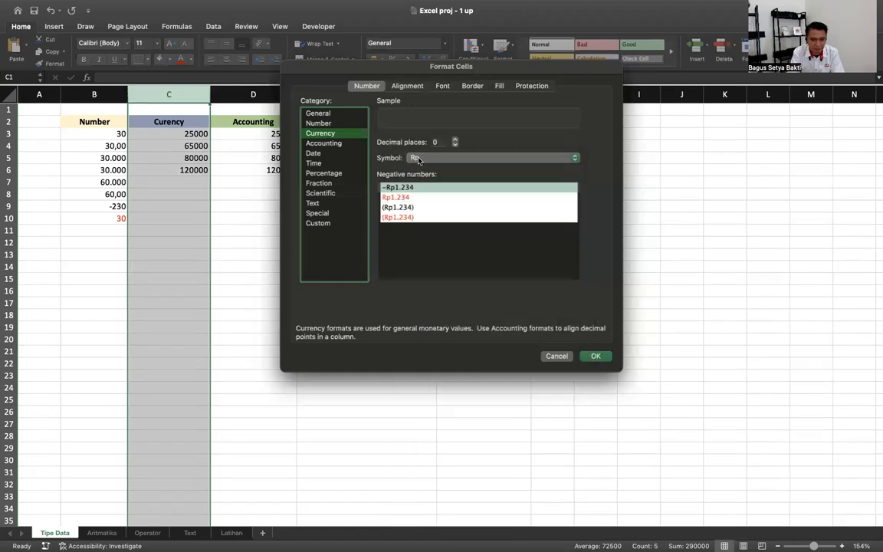
pyautogui.click(418, 159)
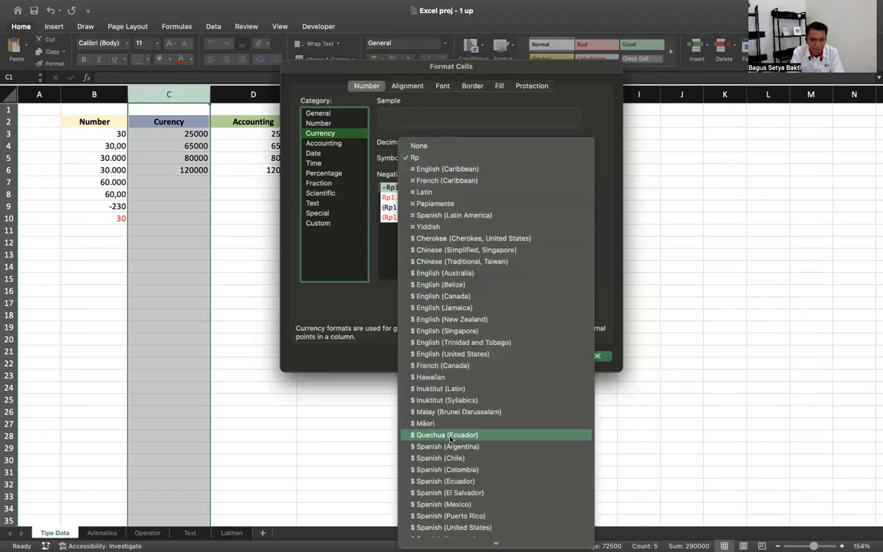
pyautogui.scroll(-10, 451, 439)
pyautogui.scroll(5, 451, 437)
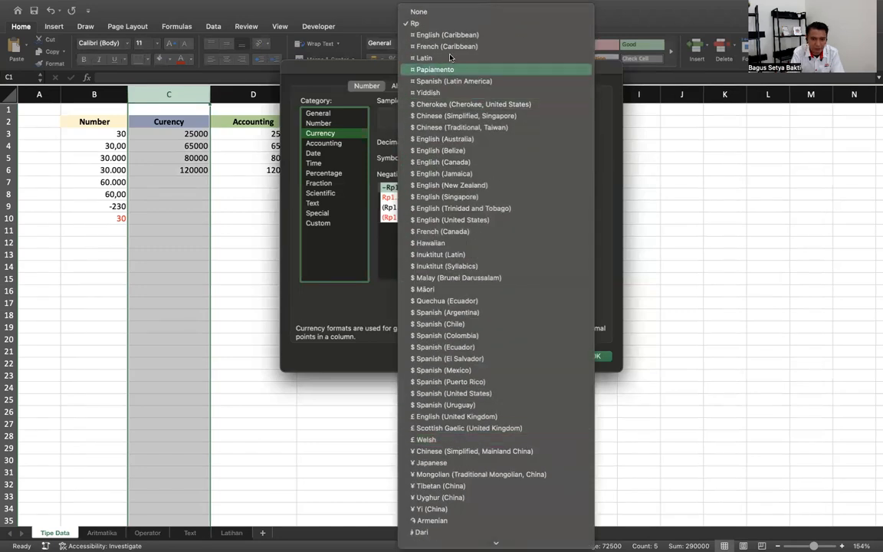
pyautogui.click(437, 23)
pyautogui.click(595, 357)
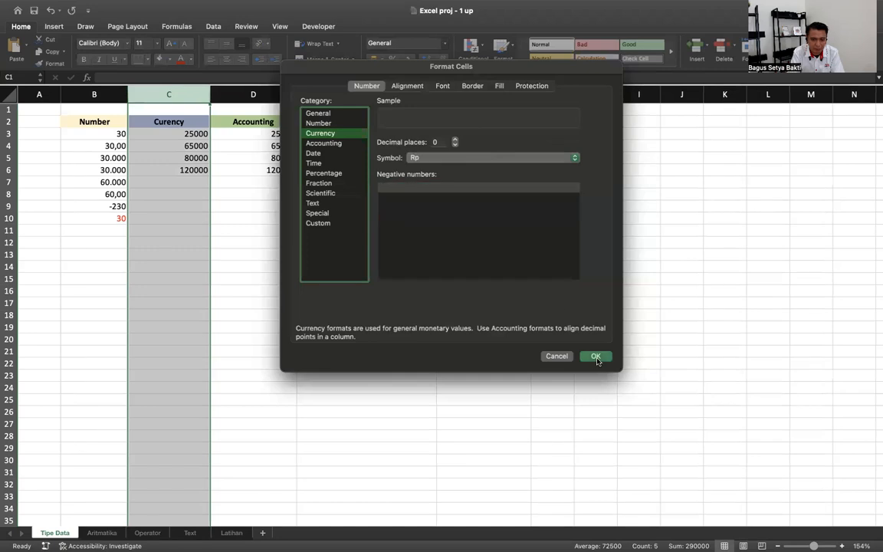
pyautogui.click(246, 94)
pyautogui.click(445, 46)
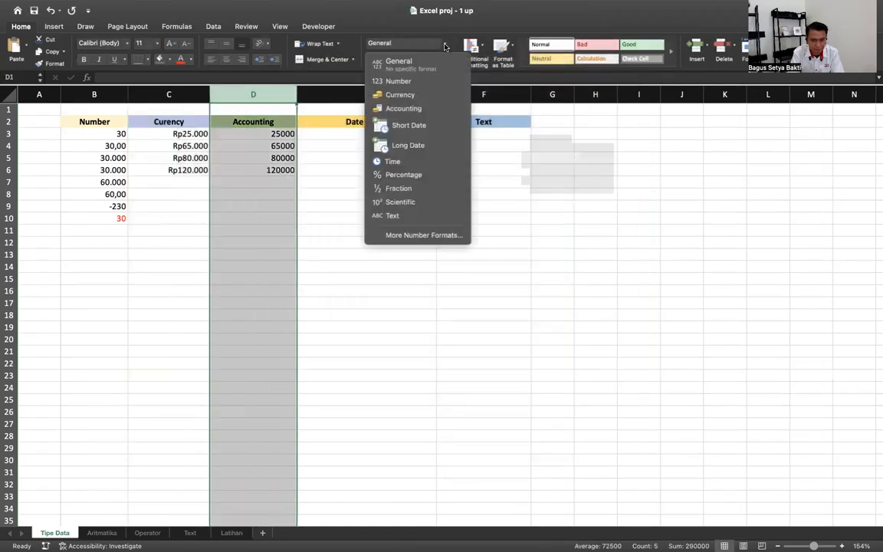
# - Apply Rp Accounting format with 0 decimals to column D, and widen column C
pyautogui.click(417, 235)
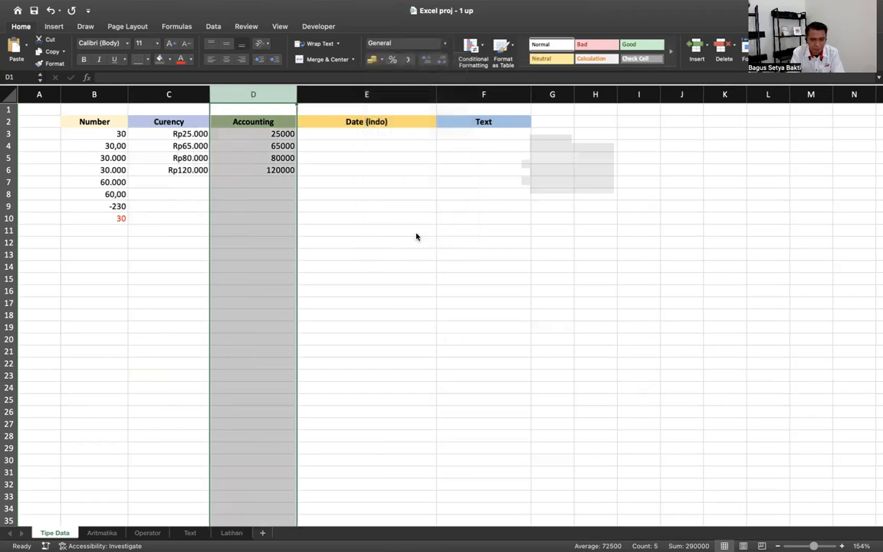
pyautogui.click(334, 144)
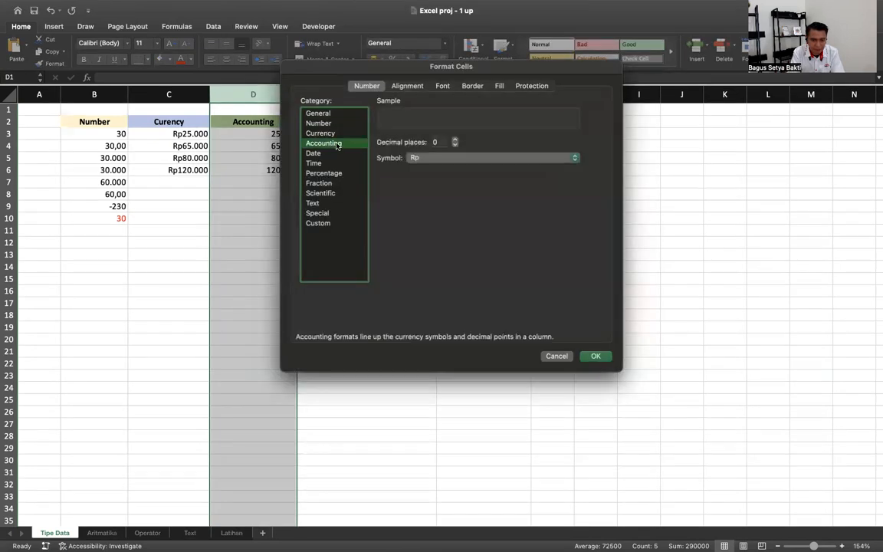
pyautogui.click(442, 157)
pyautogui.click(441, 158)
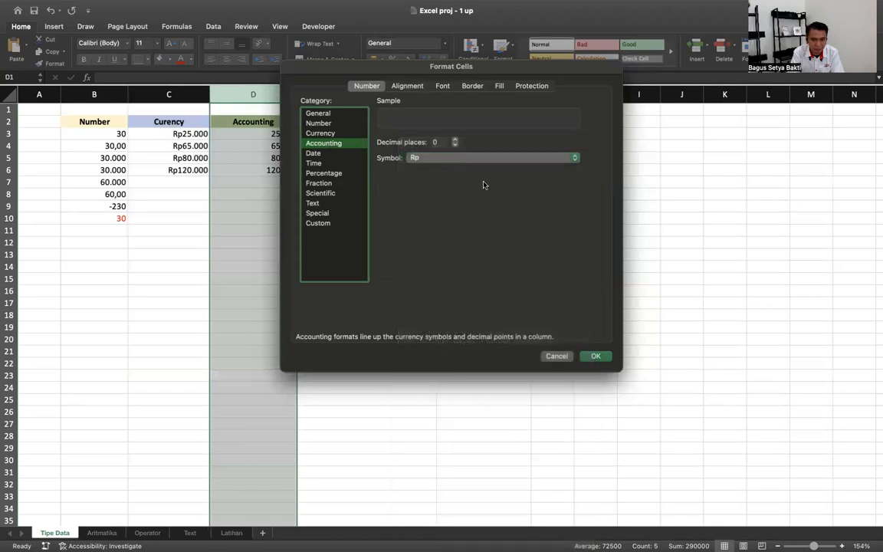
pyautogui.click(600, 355)
pyautogui.click(419, 291)
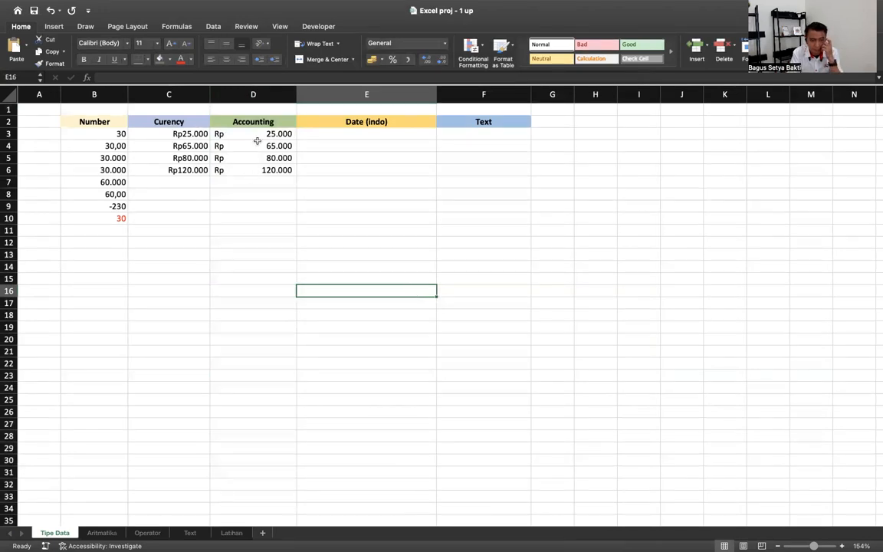
pyautogui.moveTo(211, 94); pyautogui.dragTo(219, 95)
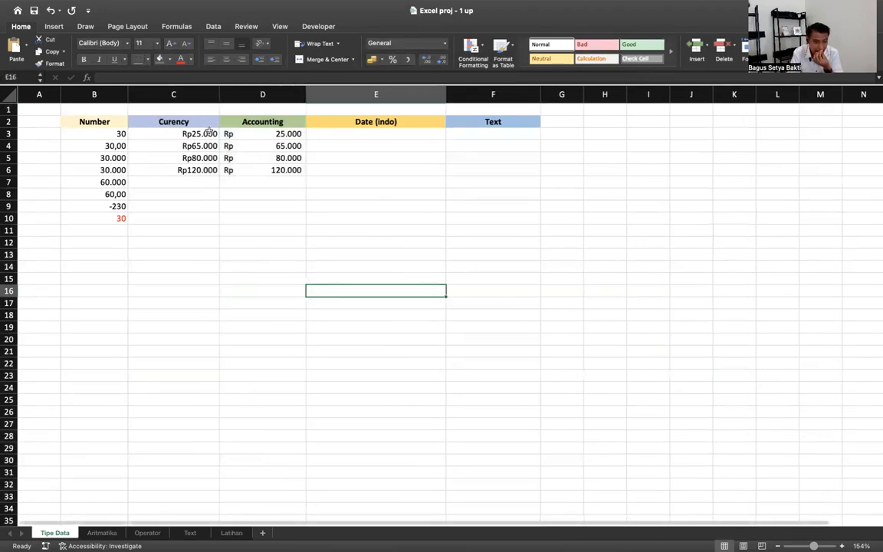
# - Enter 90000 in C7 and D7, then widen column D
pyautogui.click(191, 184)
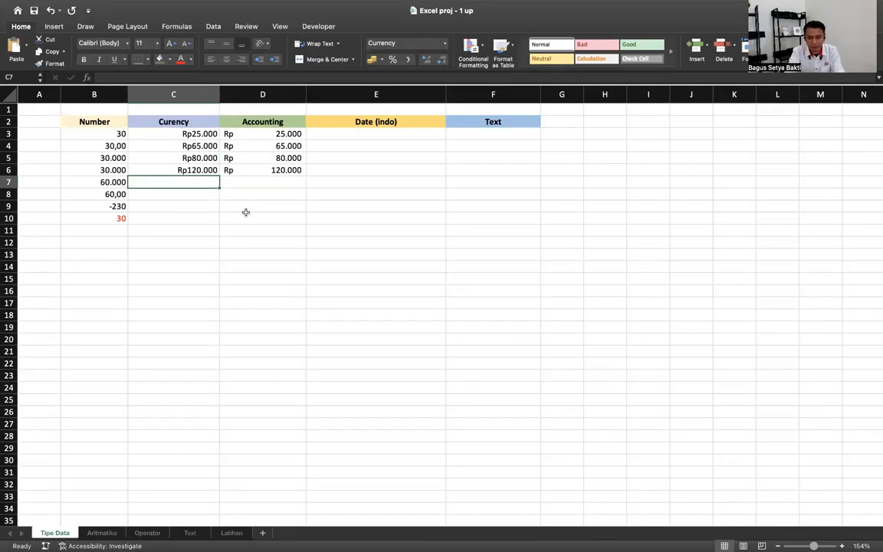
pyautogui.write('90000')
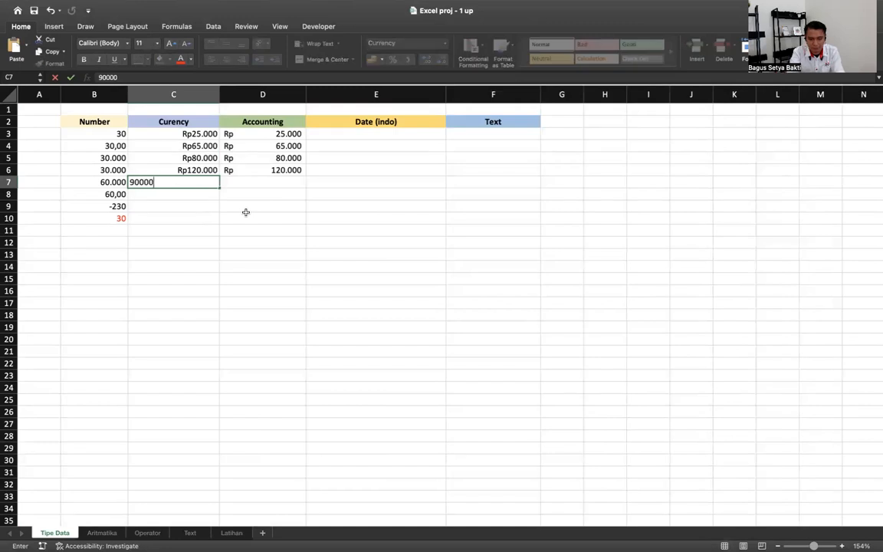
pyautogui.press('Return')
pyautogui.press('Up')
pyautogui.press('Right')
pyautogui.write('900')
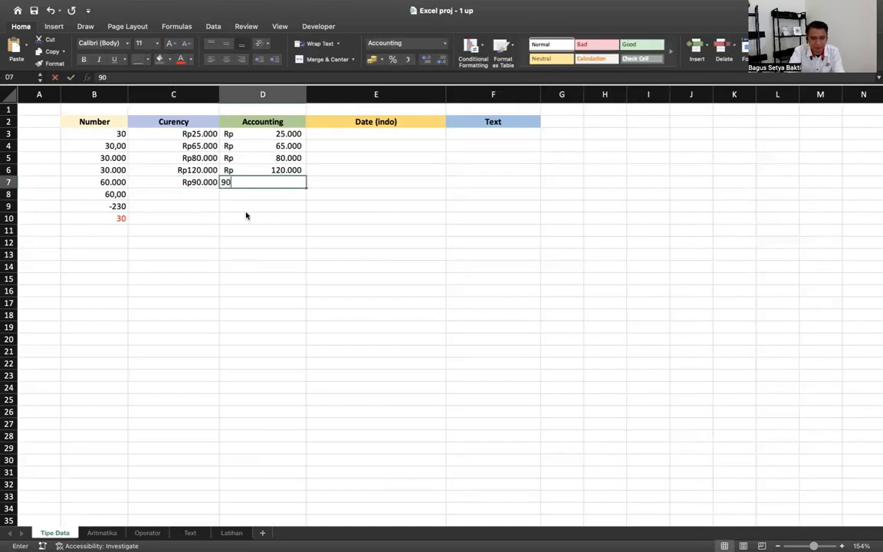
pyautogui.press('Return')
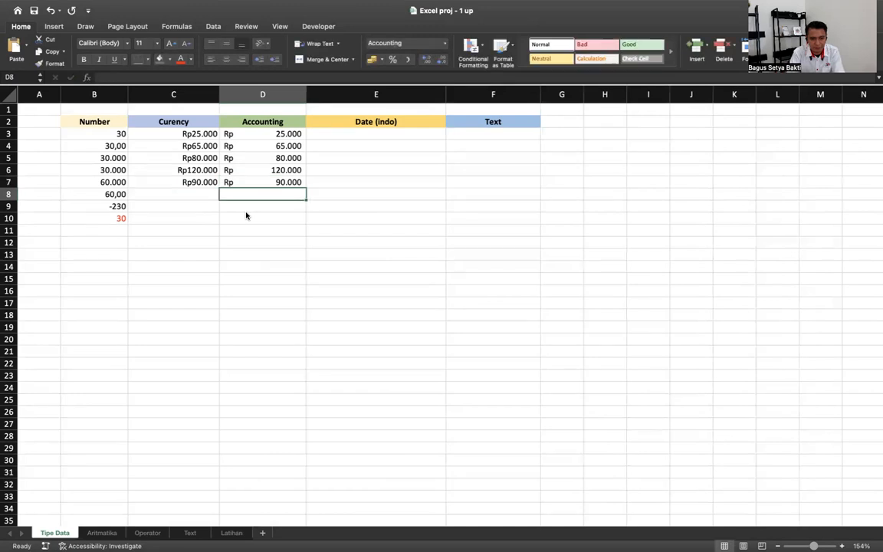
pyautogui.moveTo(305, 96)
pyautogui.mouseDown()
pyautogui.moveTo(276, 95)
pyautogui.moveTo(357, 96)
pyautogui.moveTo(287, 95)
pyautogui.moveTo(298, 93)
pyautogui.mouseUp()
# - Set column D's Accounting format to 2 decimal places and widen the column
pyautogui.click(259, 93)
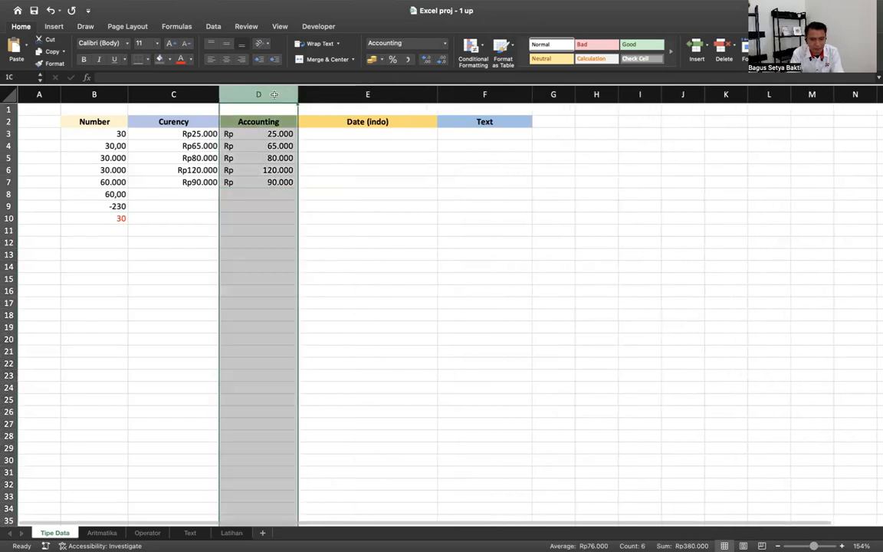
pyautogui.click(447, 47)
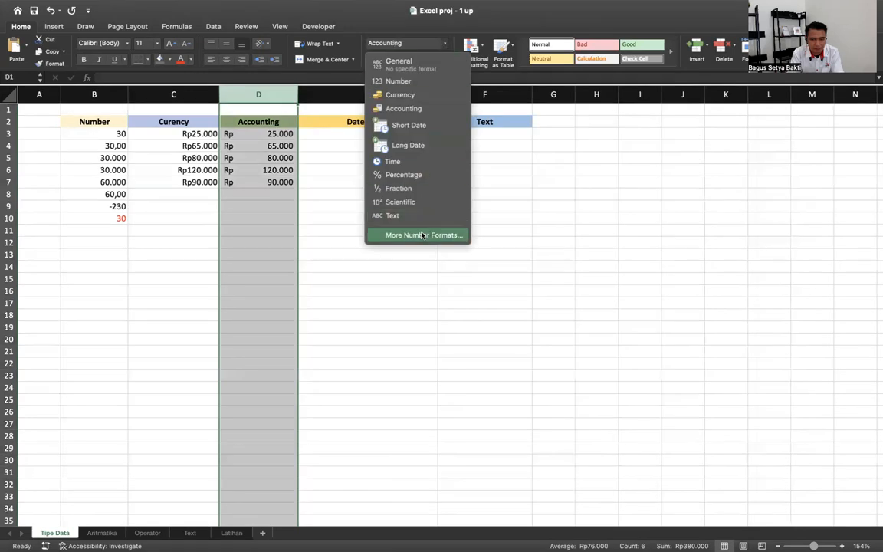
pyautogui.click(378, 211)
pyautogui.click(455, 141)
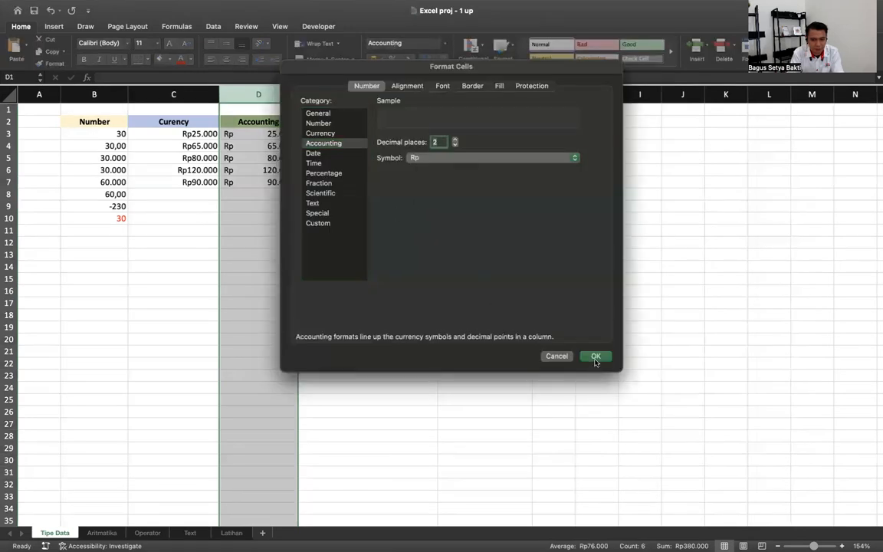
pyautogui.click(595, 356)
pyautogui.click(310, 93)
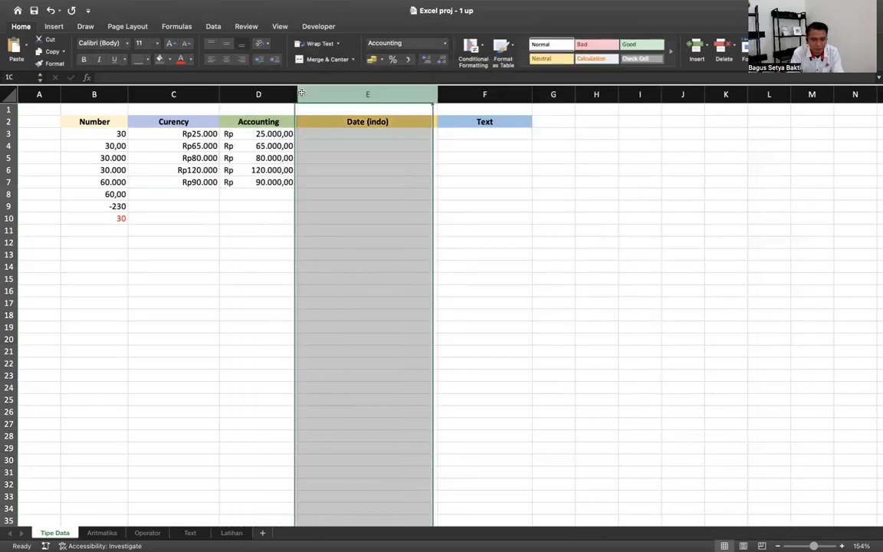
pyautogui.moveTo(268, 94); pyautogui.dragTo(311, 93)
pyautogui.click(234, 256)
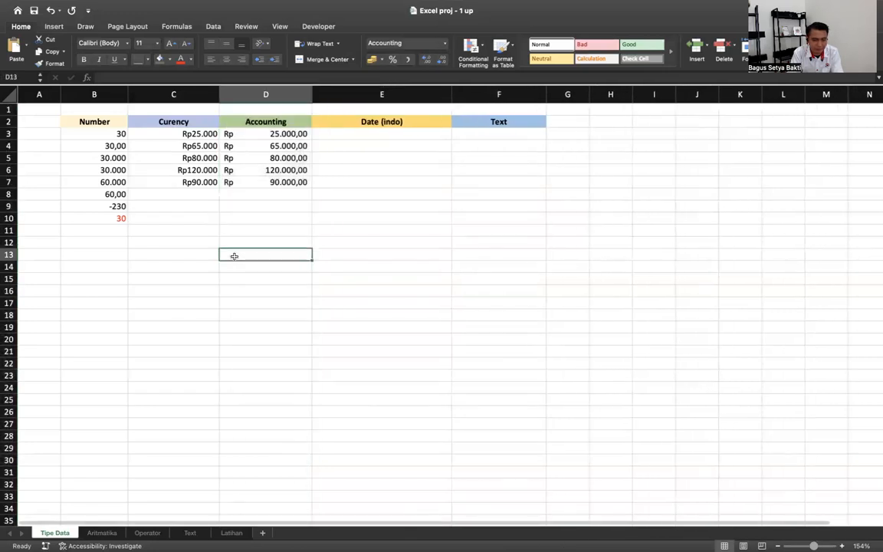
# - Compare the formats of columns C and D and inspect the value in D4
pyautogui.click(173, 94)
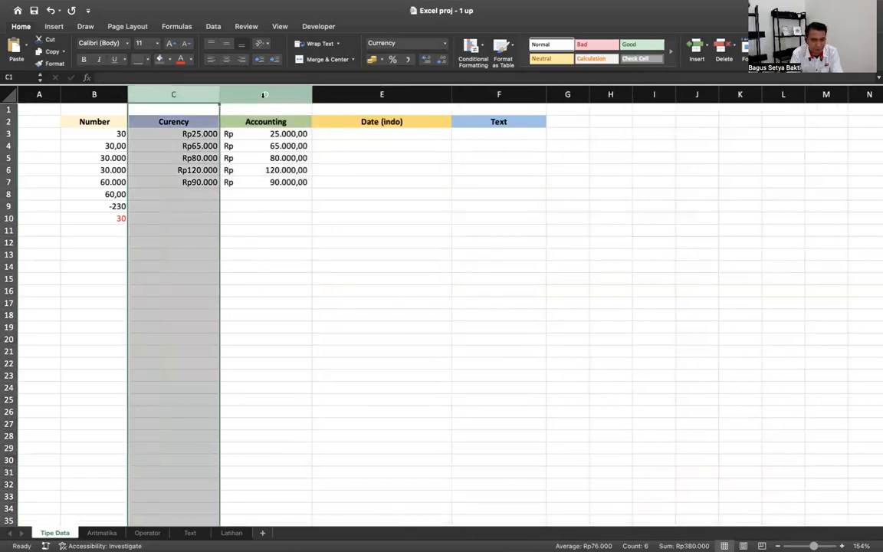
pyautogui.click(263, 94)
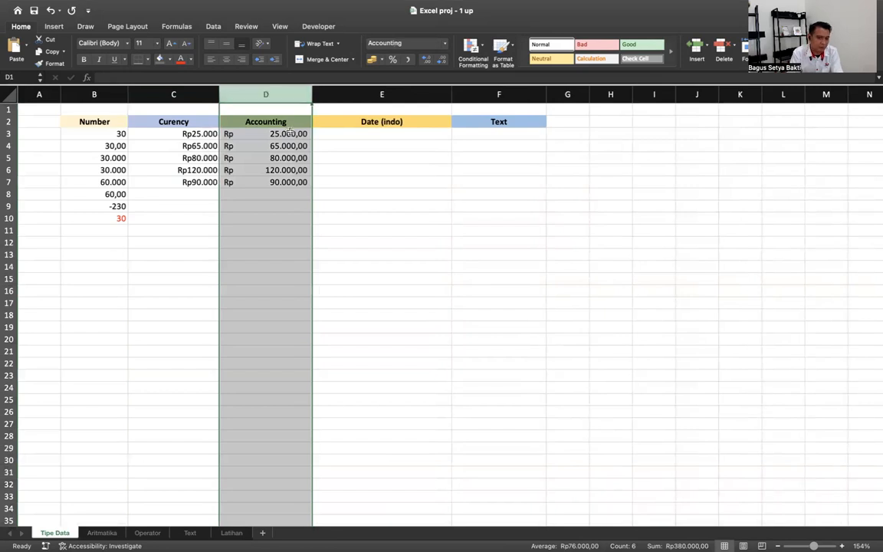
pyautogui.click(258, 144)
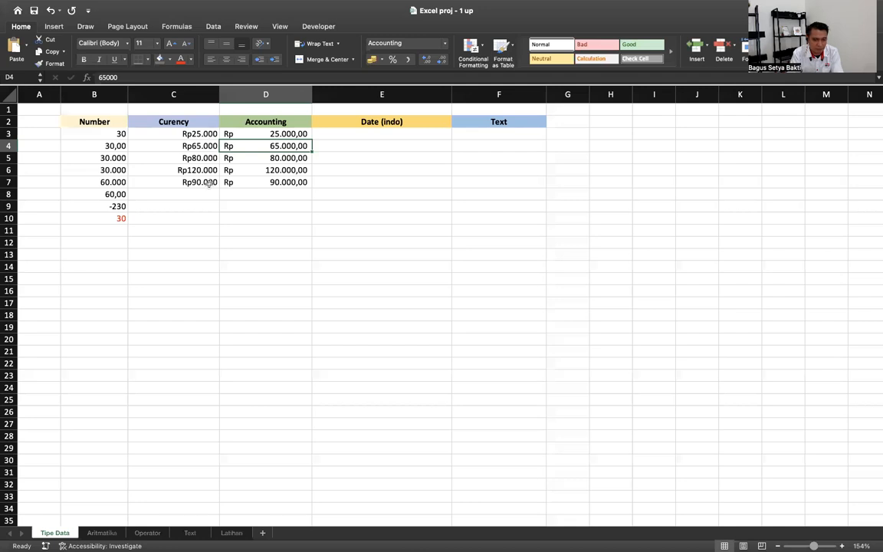
pyautogui.moveTo(185, 133); pyautogui.dragTo(200, 181)
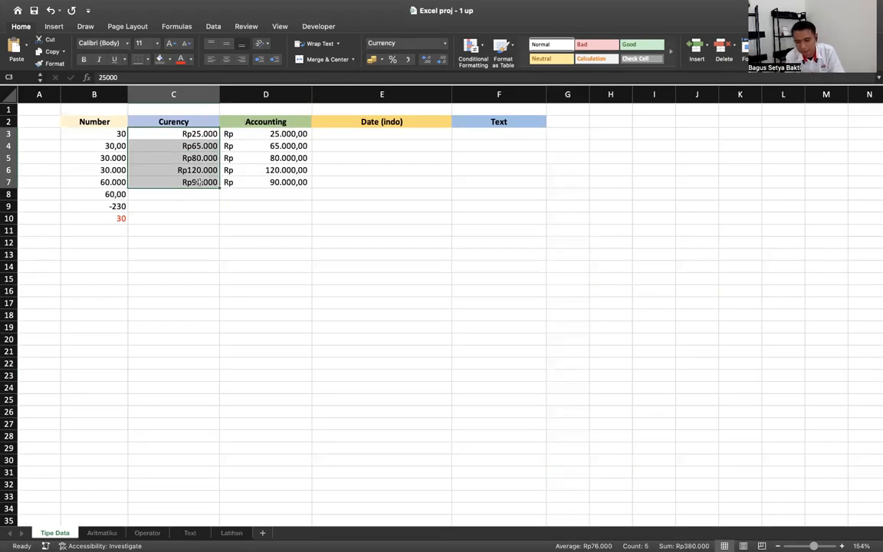
pyautogui.click(384, 133)
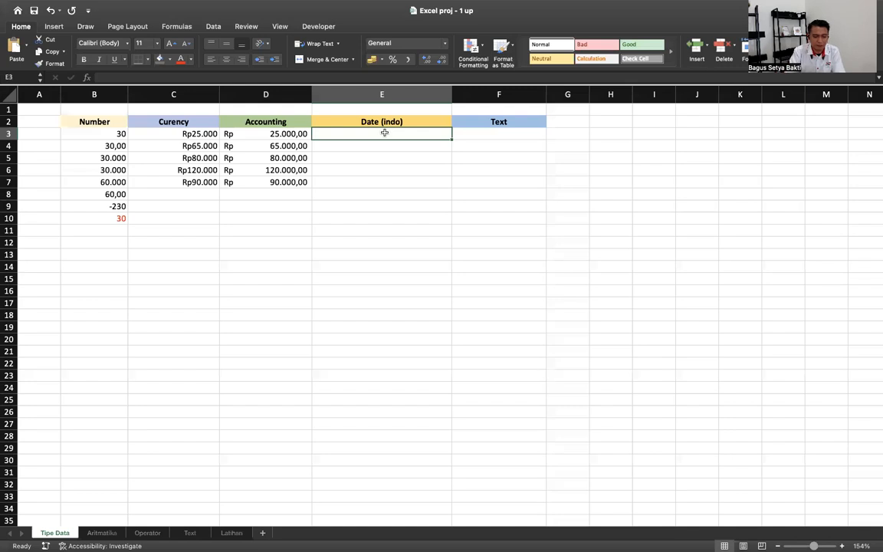
# - Enter the date 20 januari 2024 in E3
pyautogui.write('12')
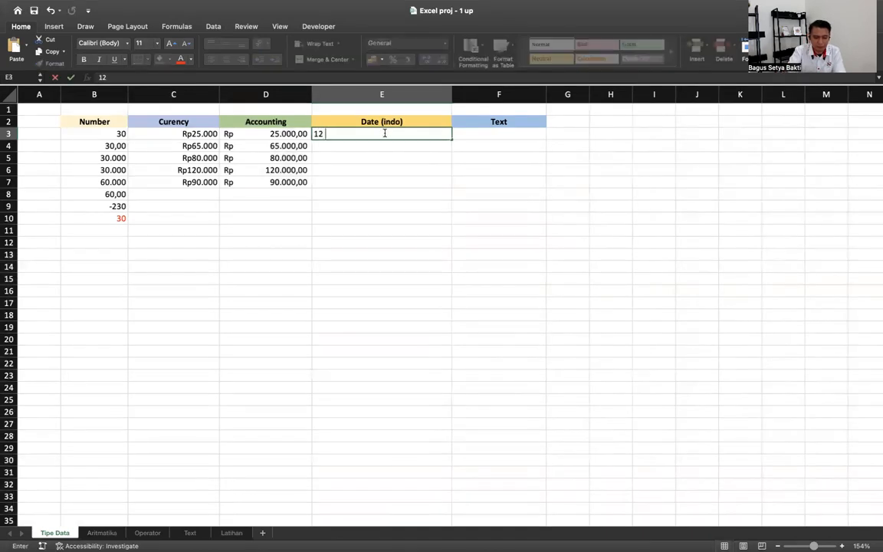
pyautogui.press('BackSpace')
pyautogui.press('BackSpace')
pyautogui.write('20 januari 202')
pyautogui.press('Return')
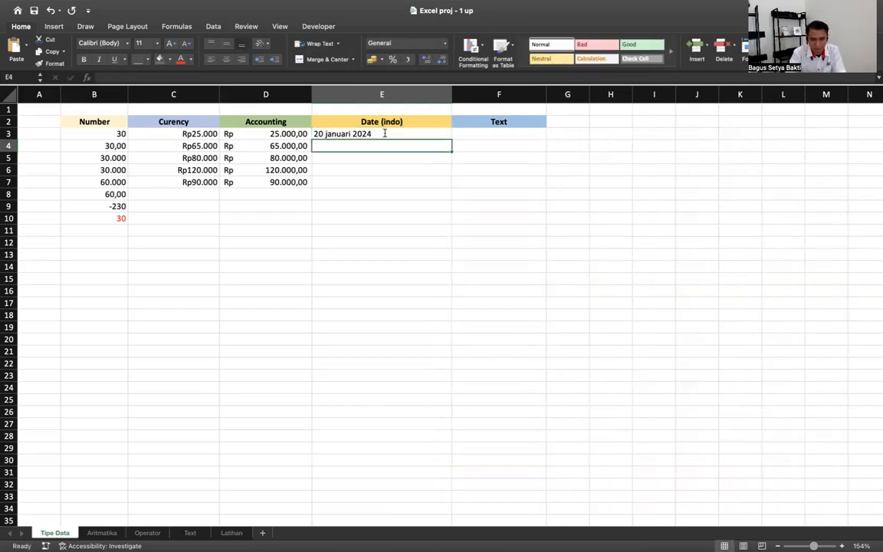
pyautogui.click(384, 134)
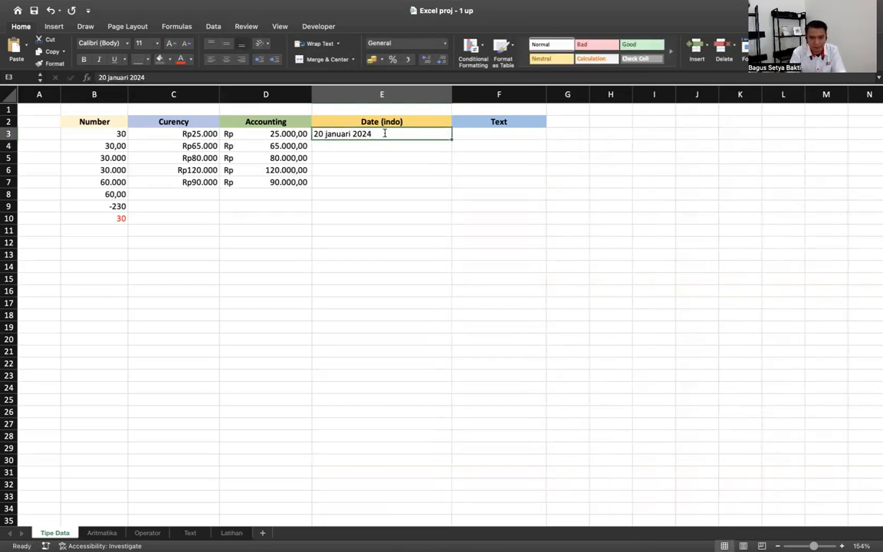
# - Format column E with the Date category's 14/03/12 type
pyautogui.click(399, 43)
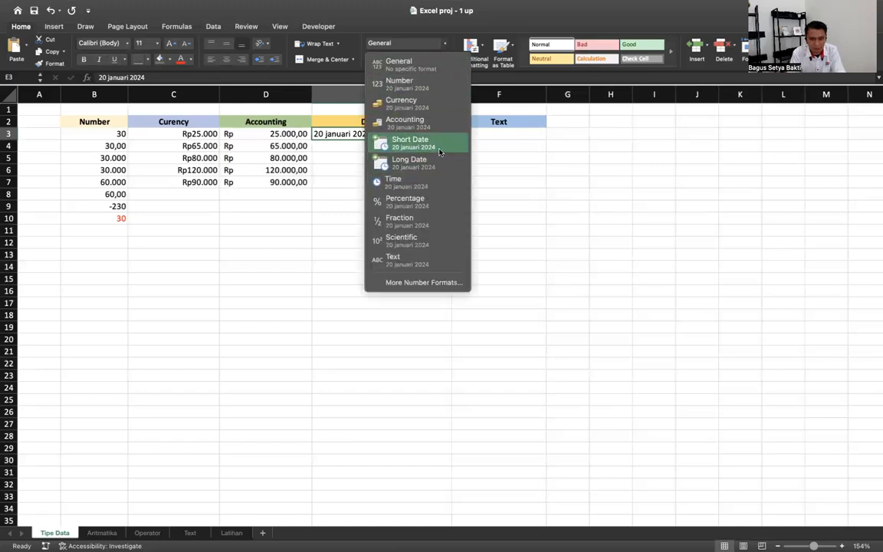
pyautogui.click(353, 282)
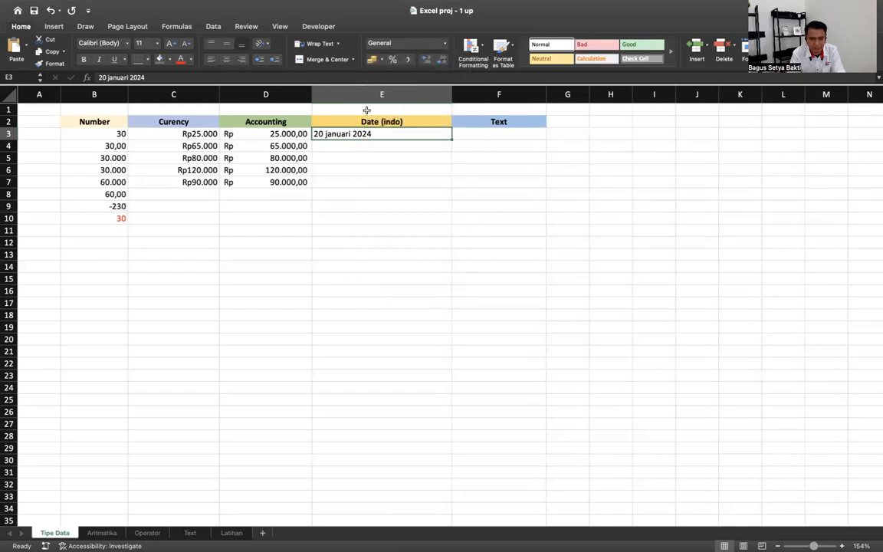
pyautogui.click(362, 96)
pyautogui.click(400, 43)
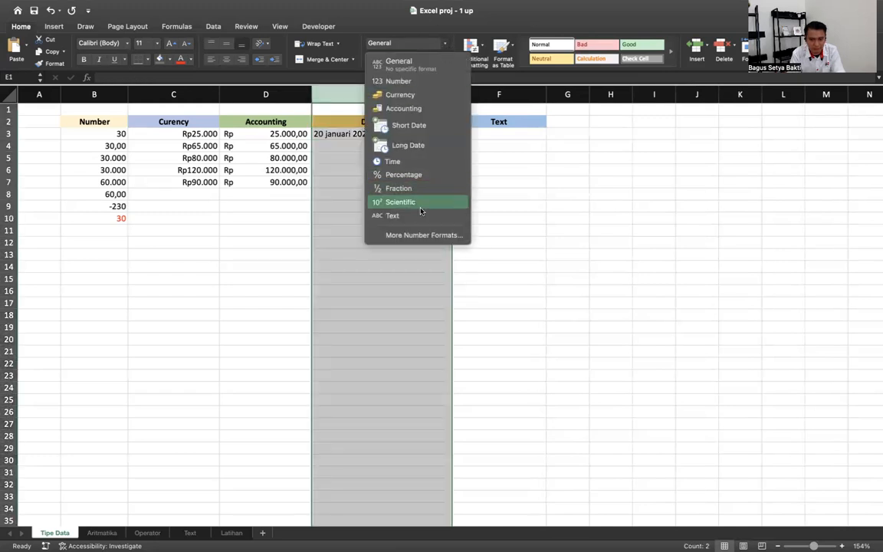
pyautogui.click(412, 236)
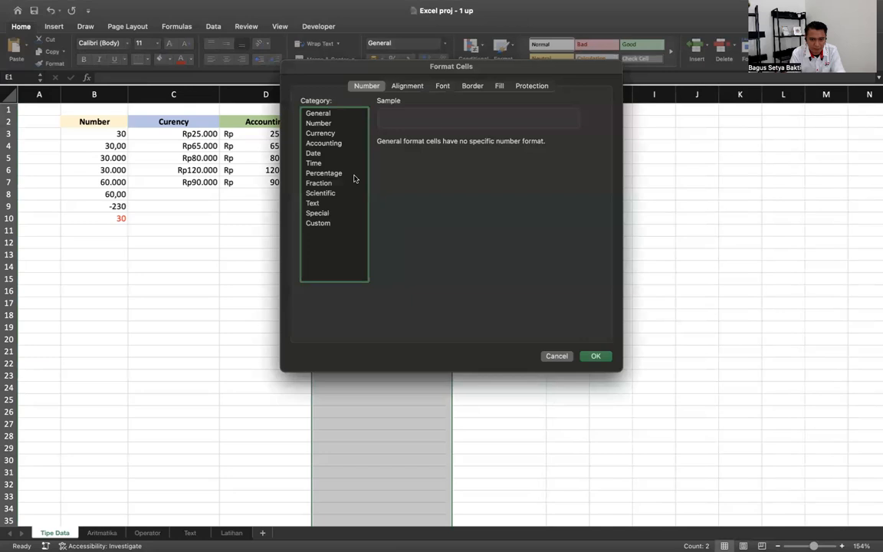
pyautogui.click(321, 154)
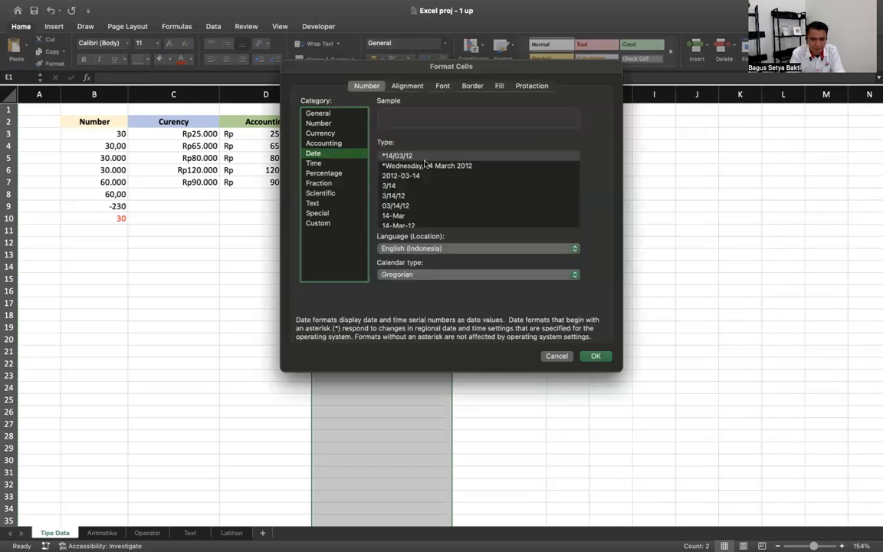
pyautogui.click(410, 157)
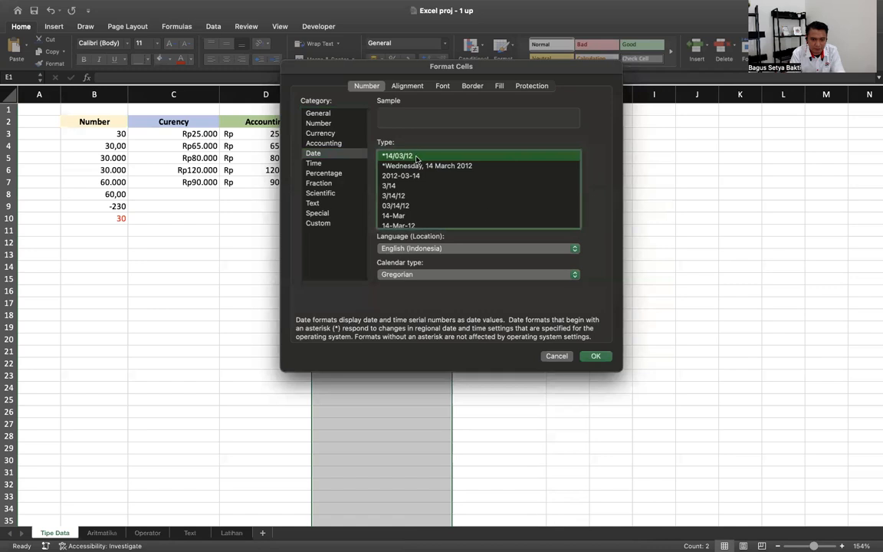
# - Re-enter the date 20/01/2024 in E3 under Date (indo)
pyautogui.click(595, 357)
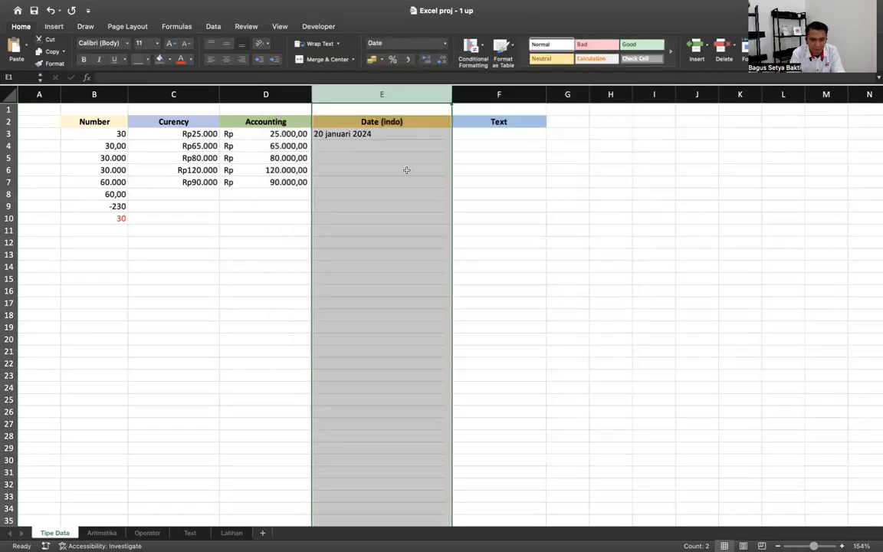
pyautogui.click(382, 135)
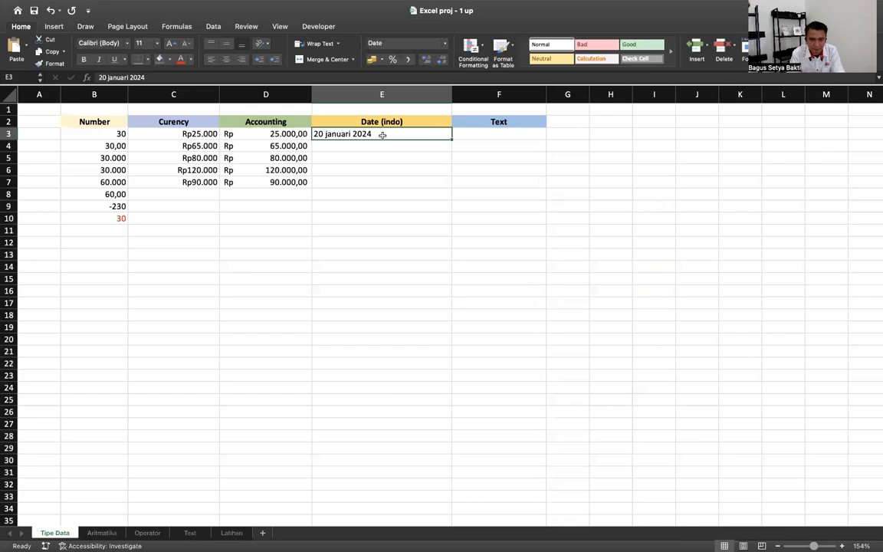
pyautogui.press('Delete')
pyautogui.write('2')
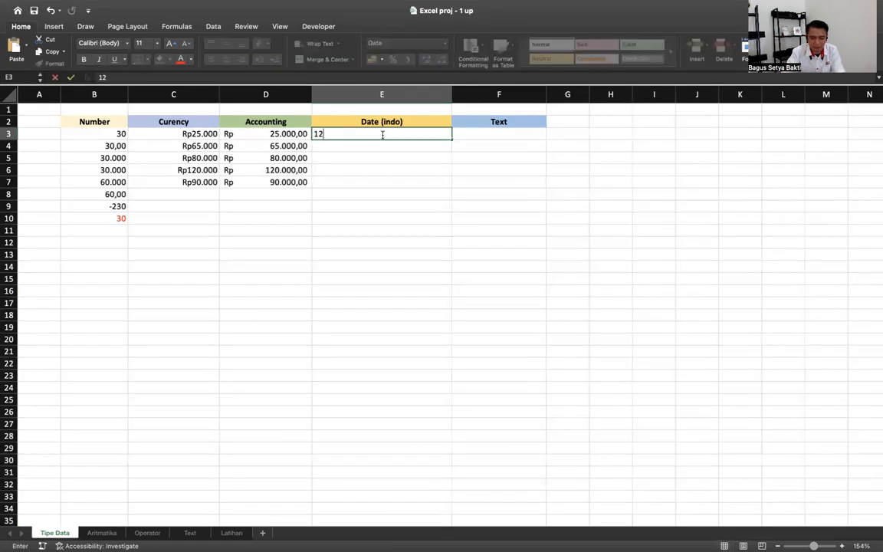
pyautogui.write('0/01/2024')
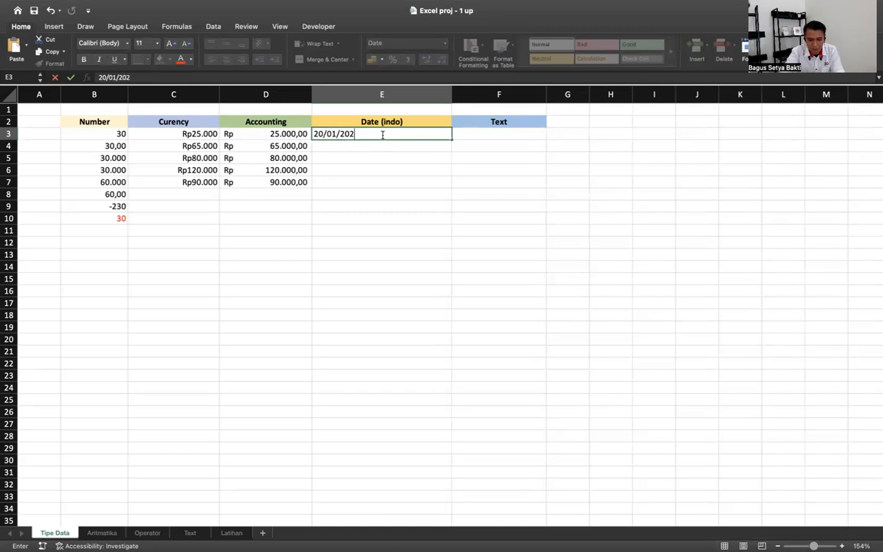
pyautogui.press('Return')
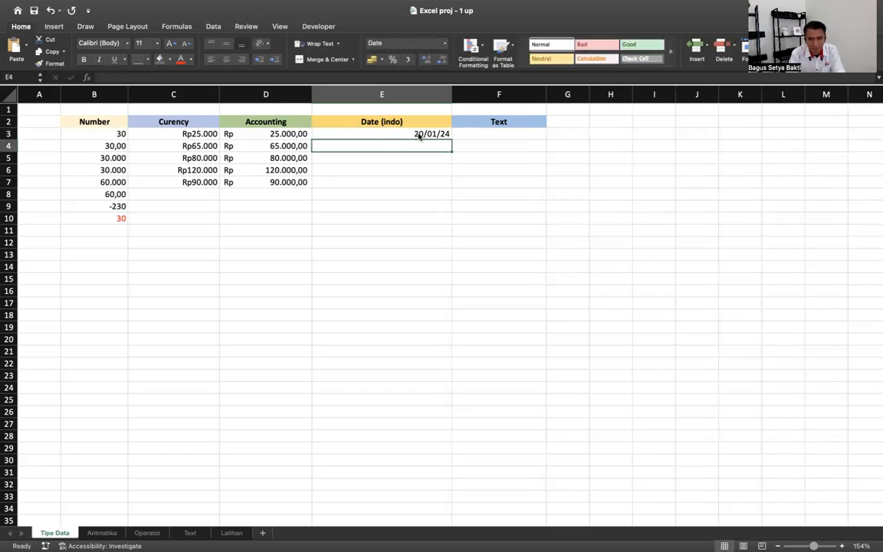
# - Fill E3's date down to E8 as copied cells, so every cell shows 20/01/24
pyautogui.click(419, 136)
pyautogui.moveTo(452, 139); pyautogui.dragTo(448, 195)
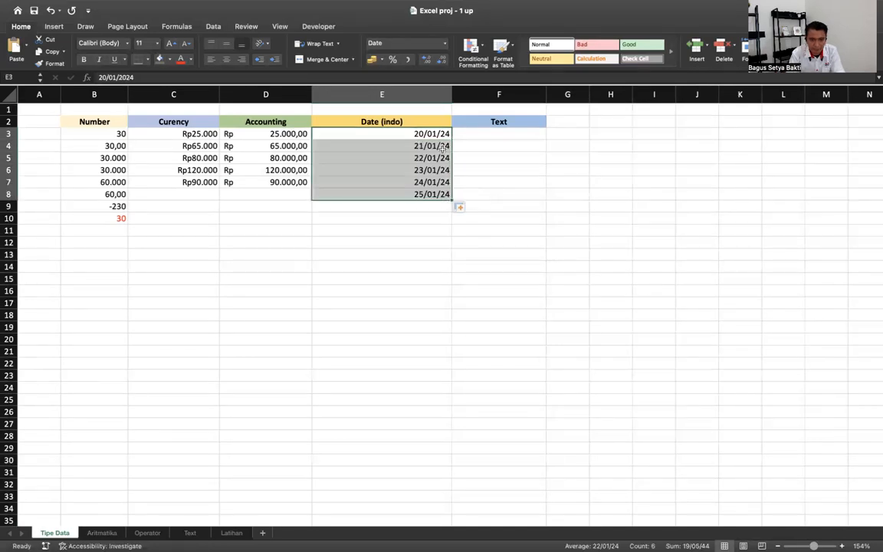
pyautogui.click(459, 206)
pyautogui.click(470, 223)
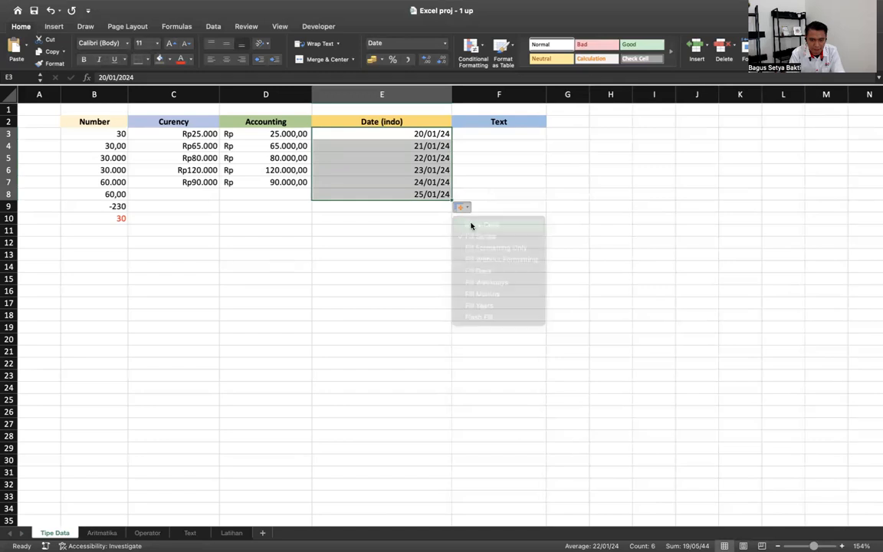
pyautogui.click(399, 145)
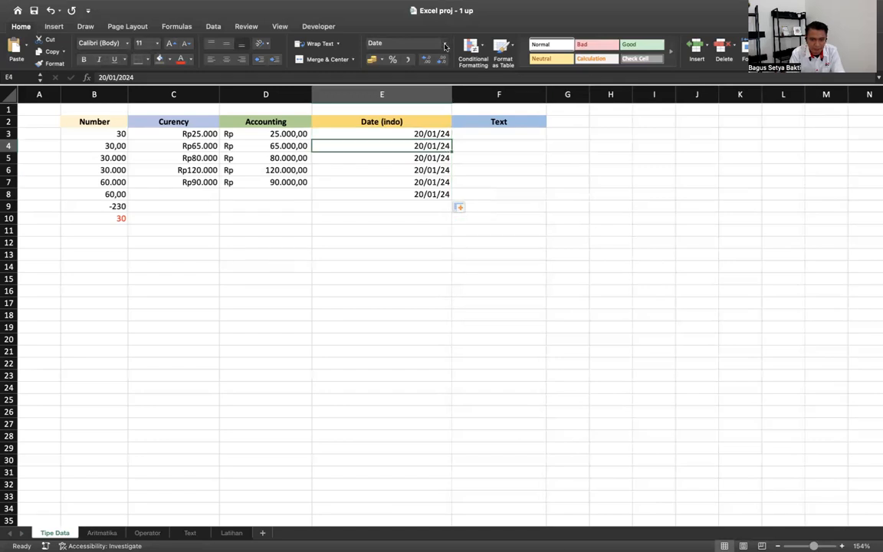
# - Show E4 as the long date Saturday, 20 January 2024
pyautogui.click(400, 43)
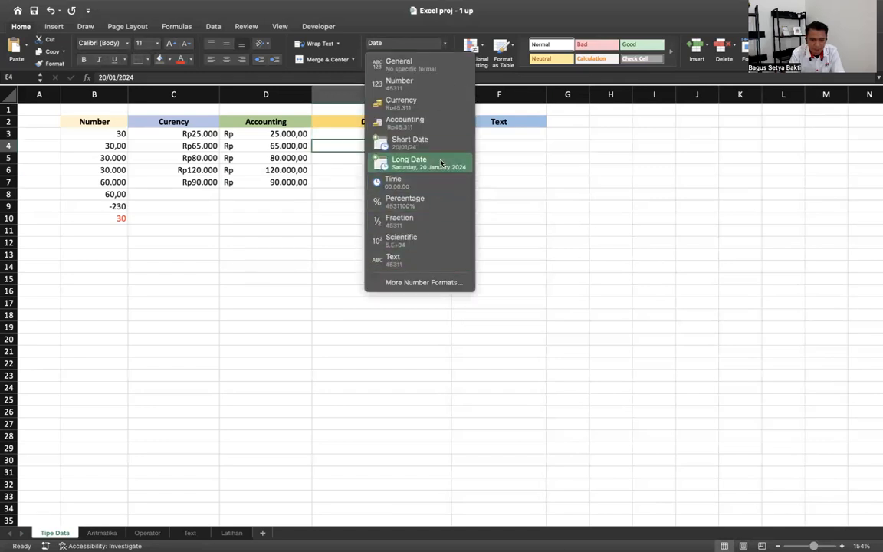
pyautogui.click(417, 162)
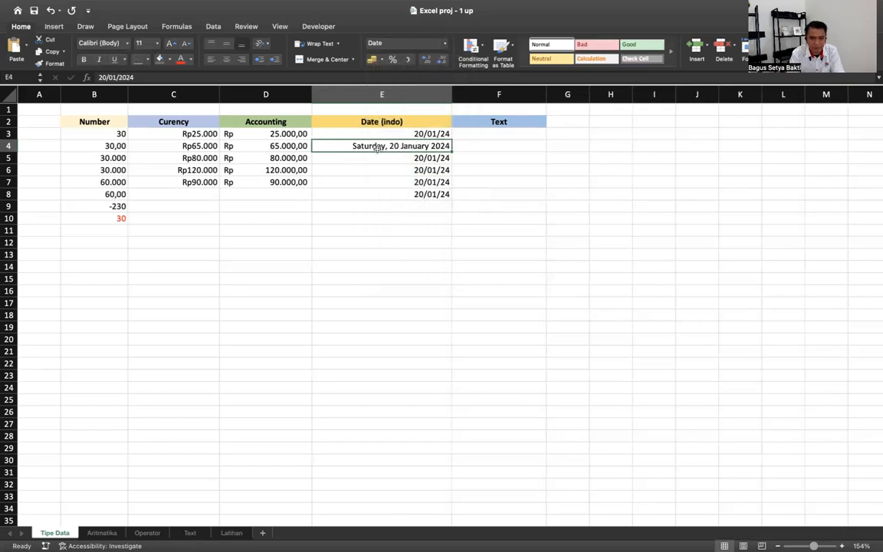
pyautogui.click(431, 159)
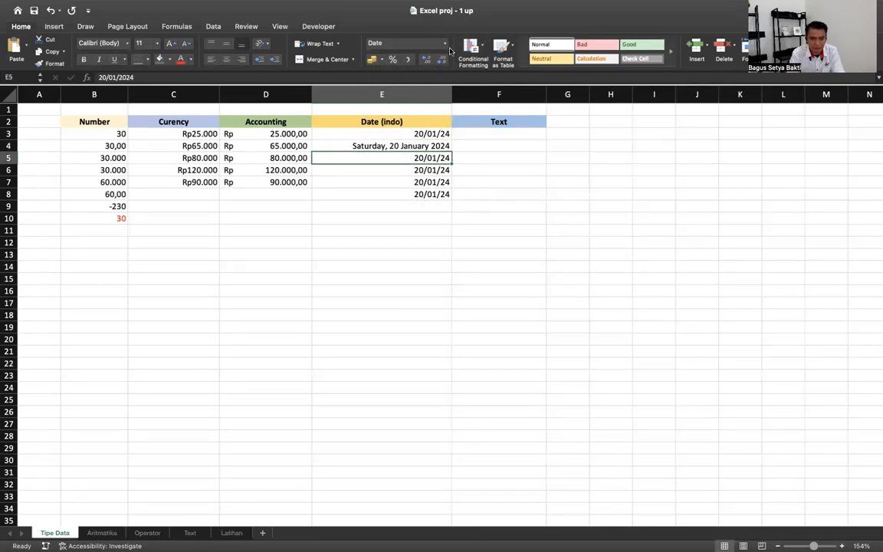
# - Format E5 with the 14-Mar-12 date style so it reads 20-Jan-24
pyautogui.click(426, 43)
pyautogui.click(428, 285)
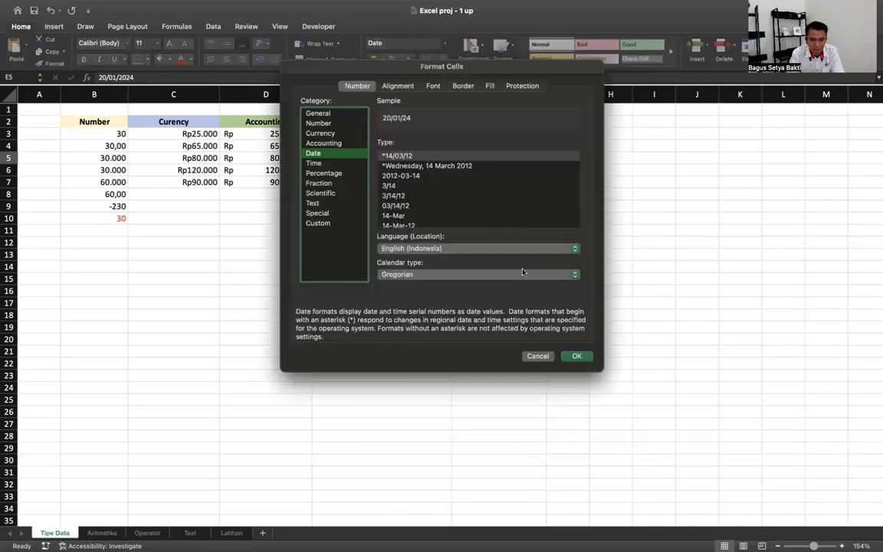
pyautogui.moveTo(429, 67); pyautogui.dragTo(653, 82)
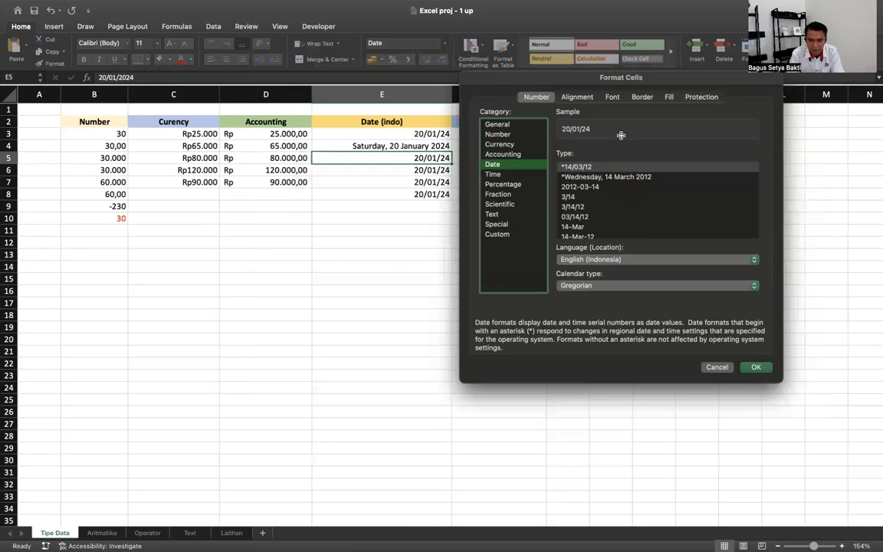
pyautogui.click(592, 186)
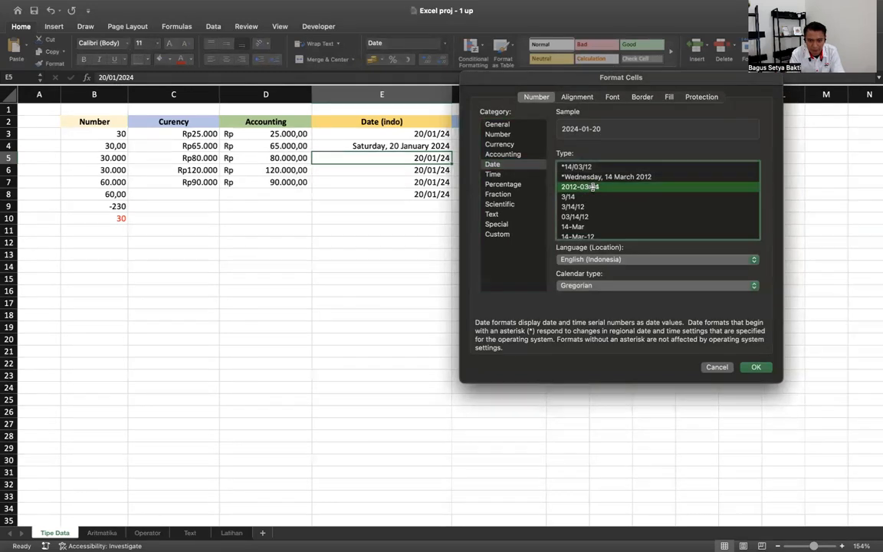
pyautogui.scroll(-3, 586, 199)
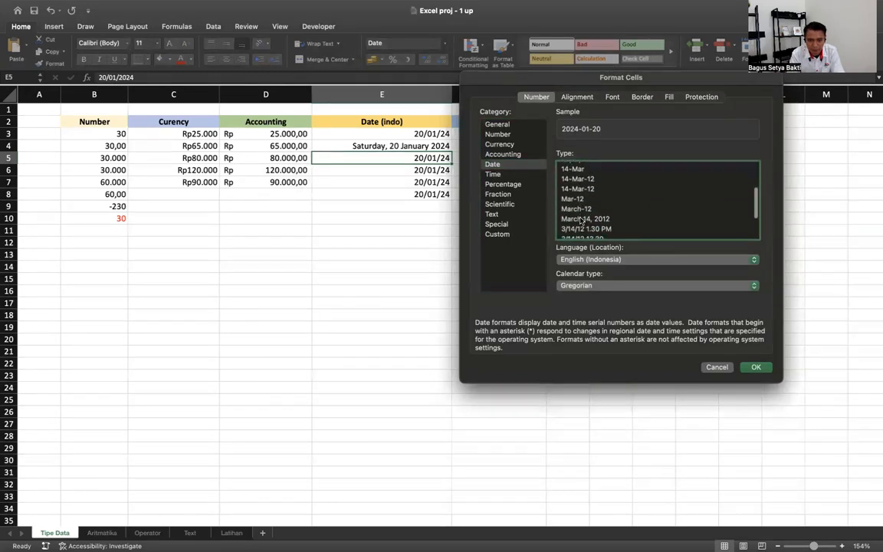
pyautogui.scroll(-3, 622, 227)
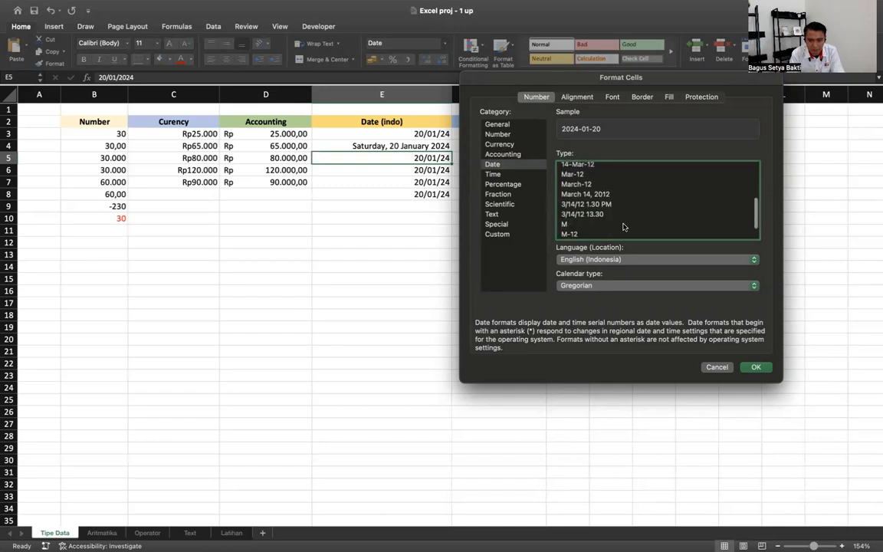
pyautogui.scroll(3, 622, 227)
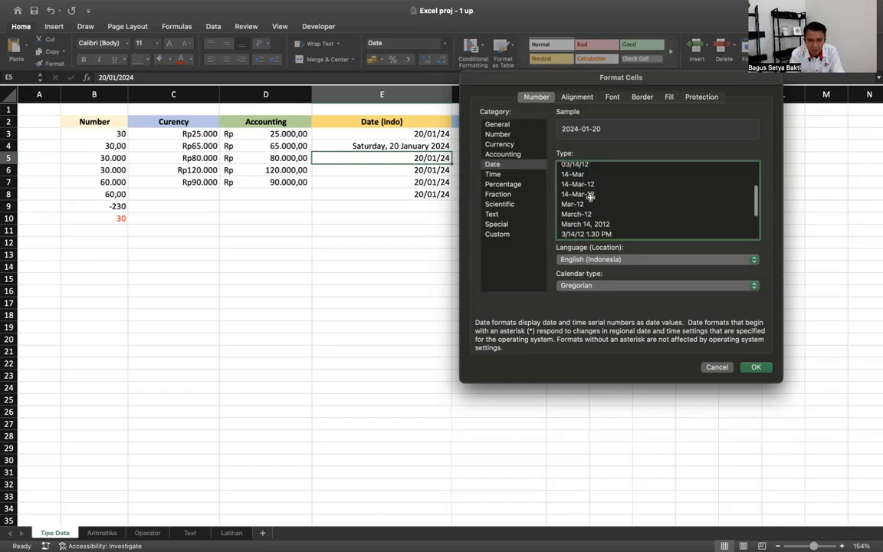
pyautogui.click(590, 195)
pyautogui.click(755, 368)
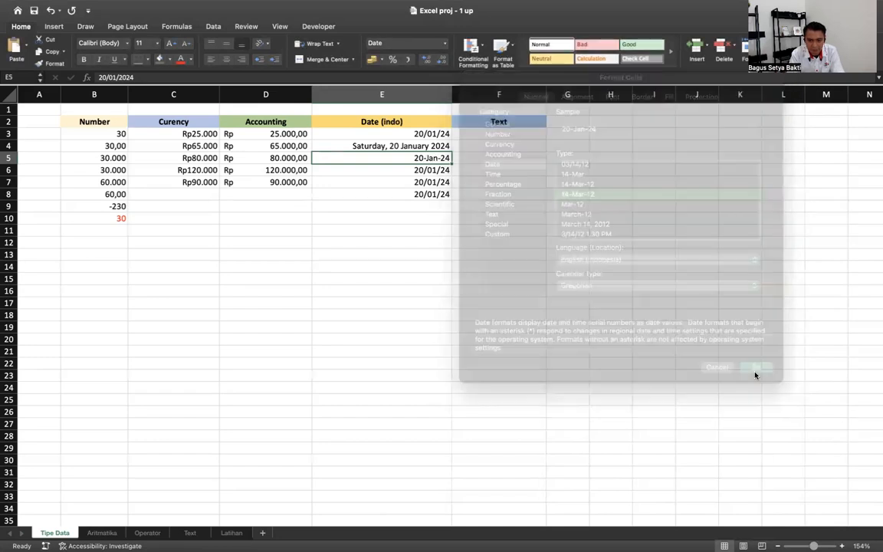
pyautogui.click(439, 170)
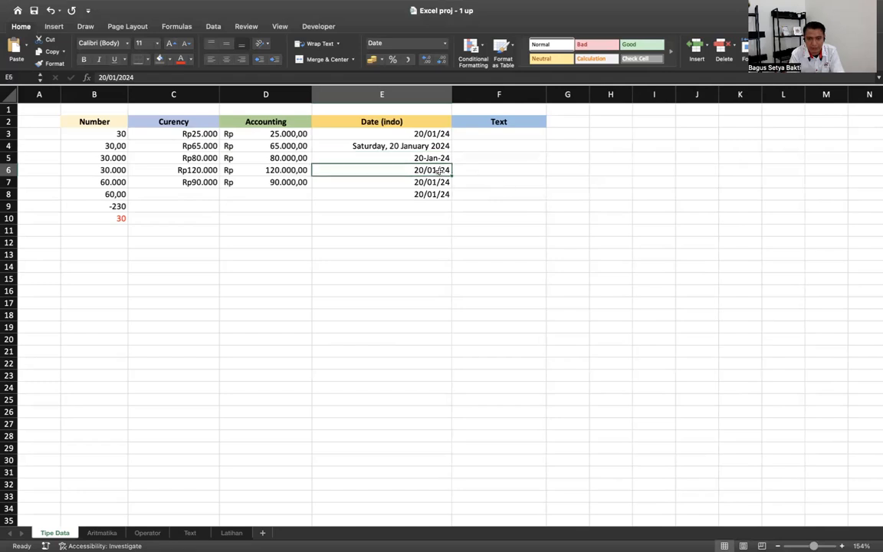
pyautogui.click(404, 44)
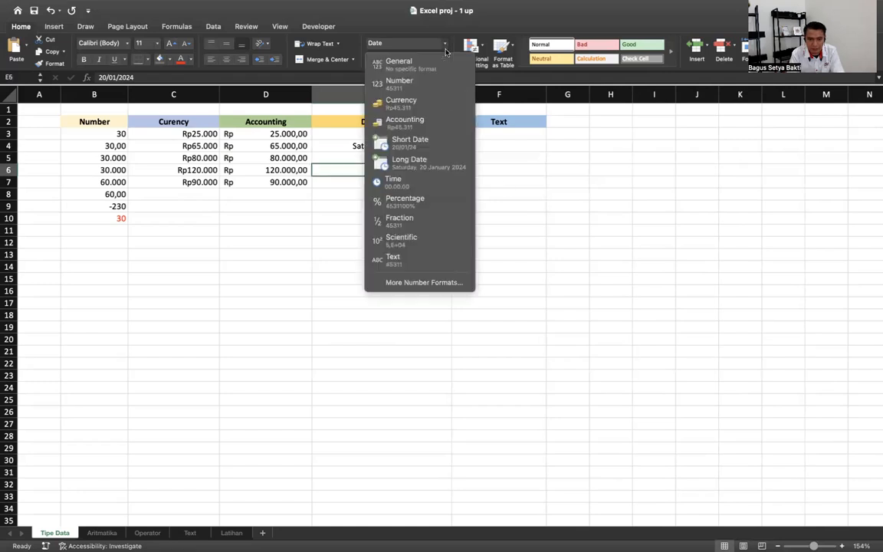
# - Give E6 the custom date format dd mmmm yyyy, showing 20 January 2024
pyautogui.click(435, 282)
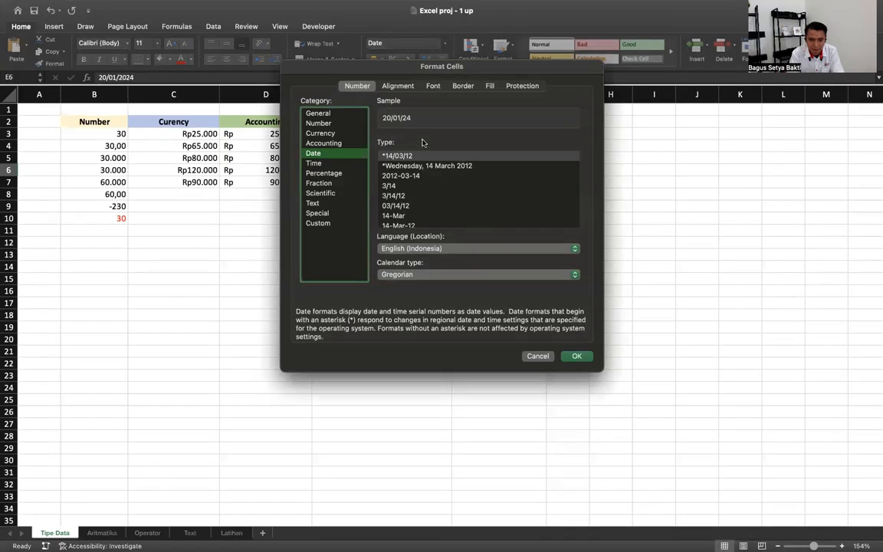
pyautogui.click(323, 223)
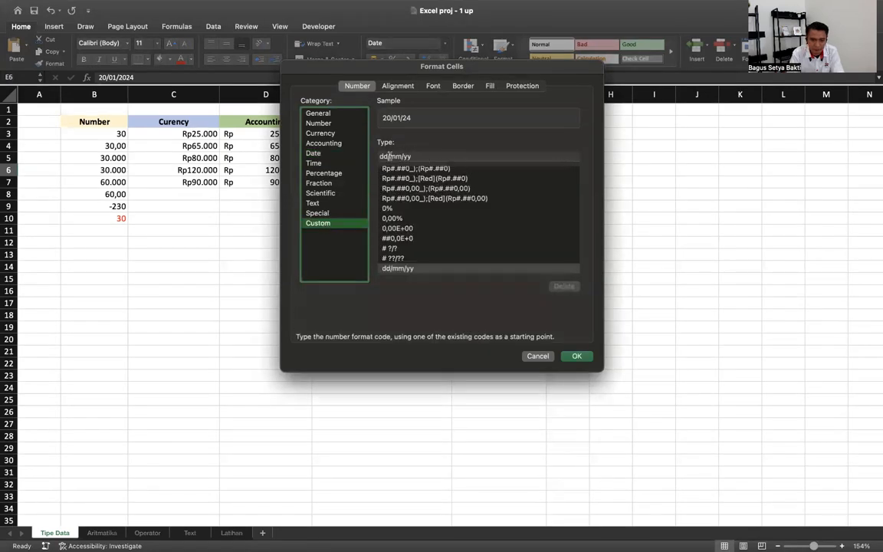
pyautogui.moveTo(477, 79); pyautogui.dragTo(631, 105)
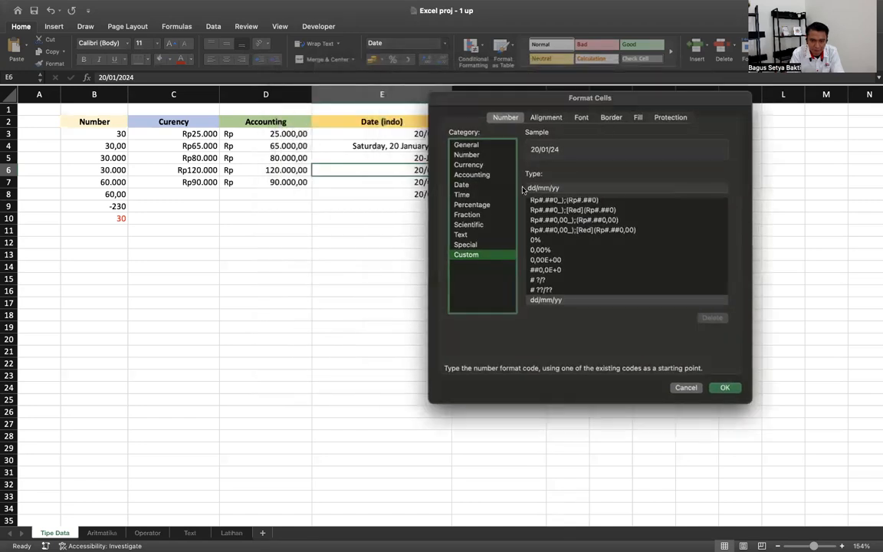
pyautogui.click(536, 188)
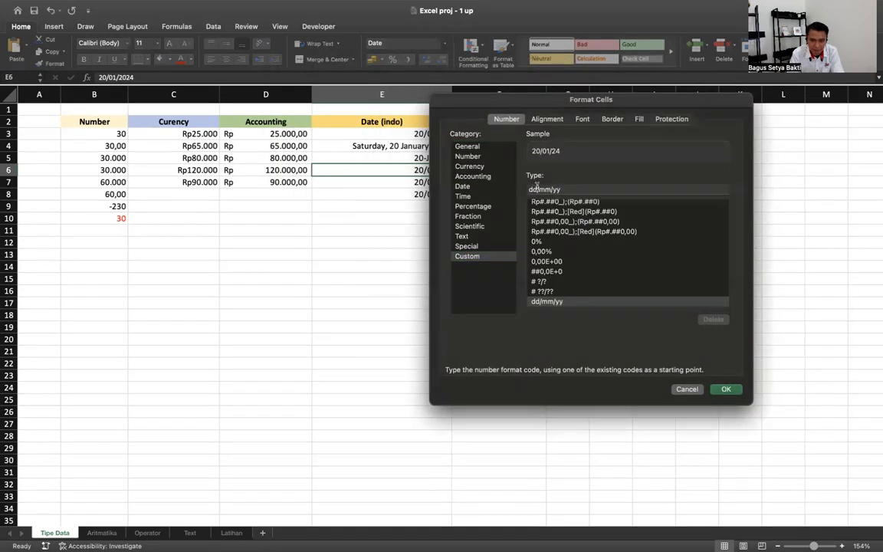
pyautogui.press('BackSpace')
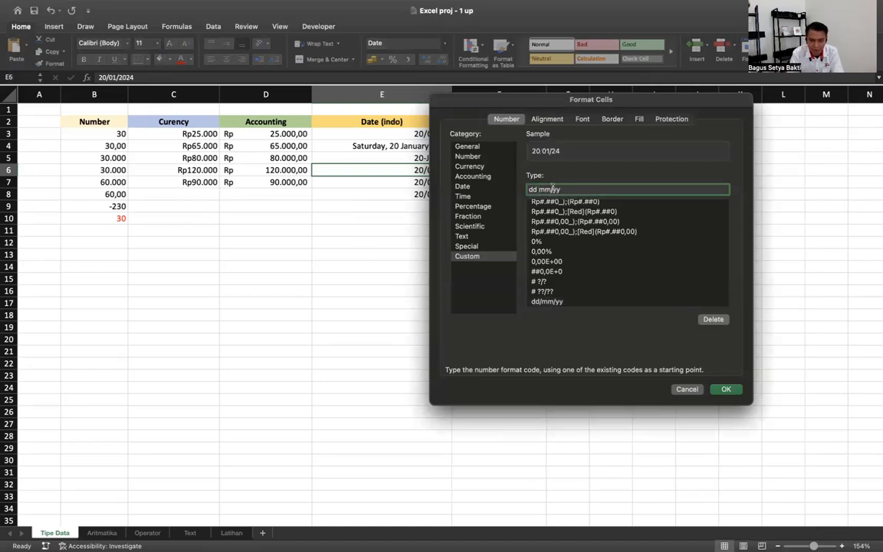
pyautogui.press('BackSpace')
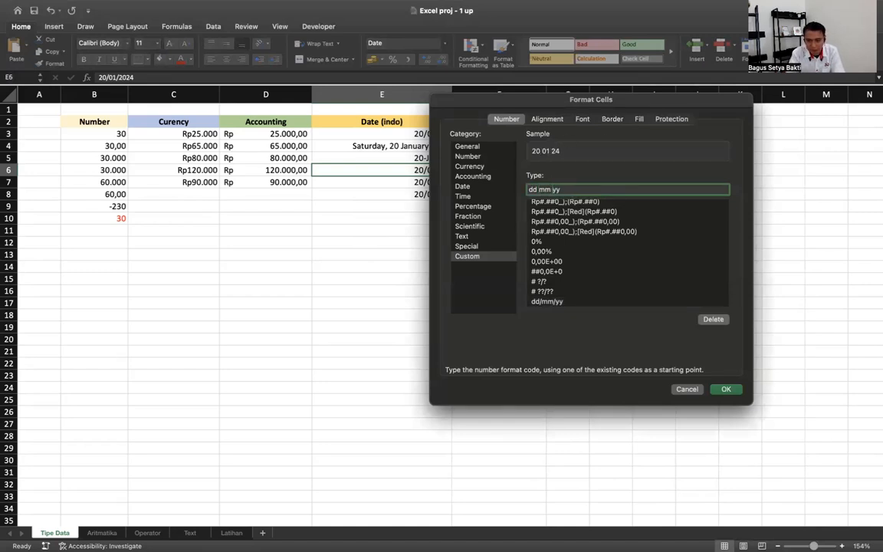
pyautogui.write('m')
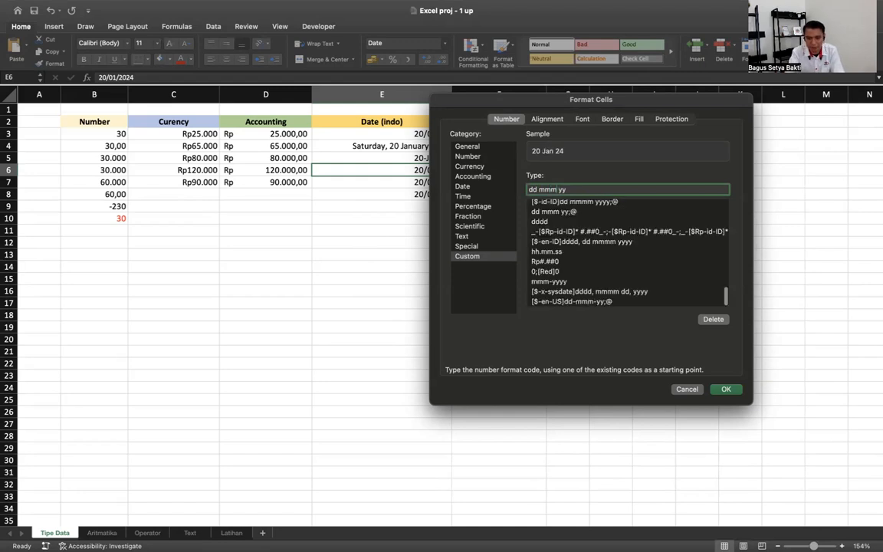
pyautogui.write('m ')
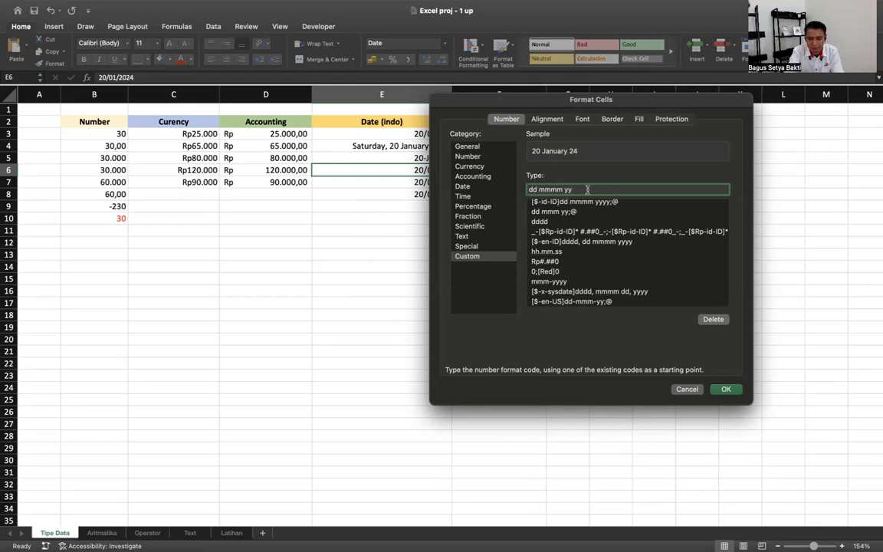
pyautogui.write('y')
pyautogui.press('BackSpace')
pyautogui.write('yy')
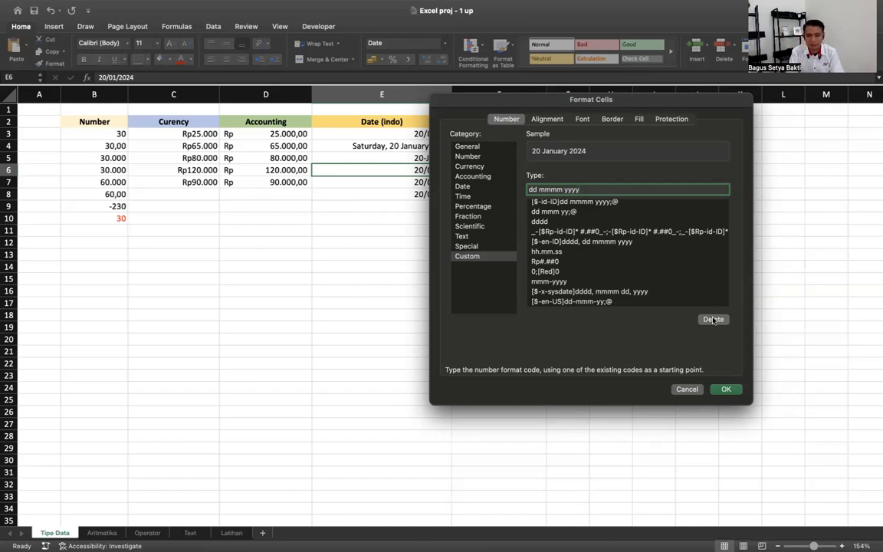
pyautogui.click(727, 388)
# - Clear the leftover dates in E7 and E8
pyautogui.moveTo(439, 181); pyautogui.dragTo(438, 195)
pyautogui.press('Delete')
pyautogui.click(498, 134)
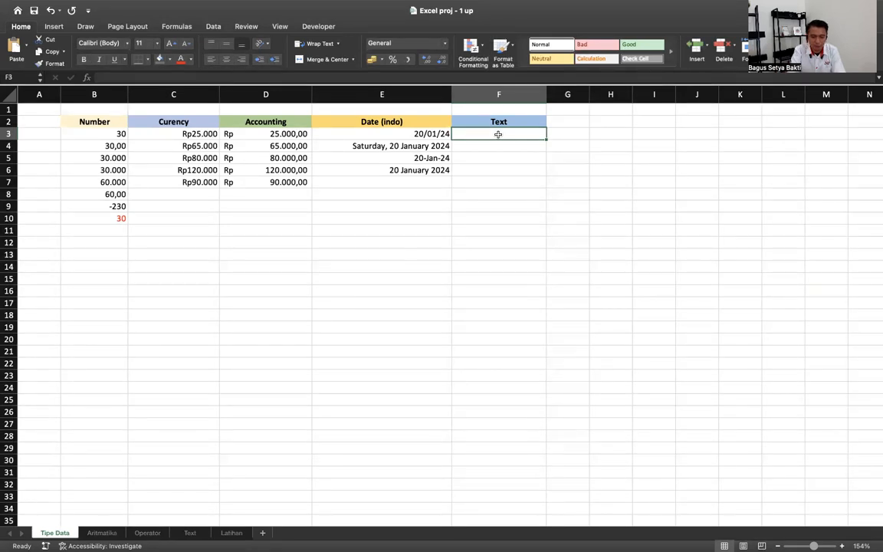
# - Enter nana in F3 and nanang in F4 under the Text heading
pyautogui.write('nana')
pyautogui.press('Return')
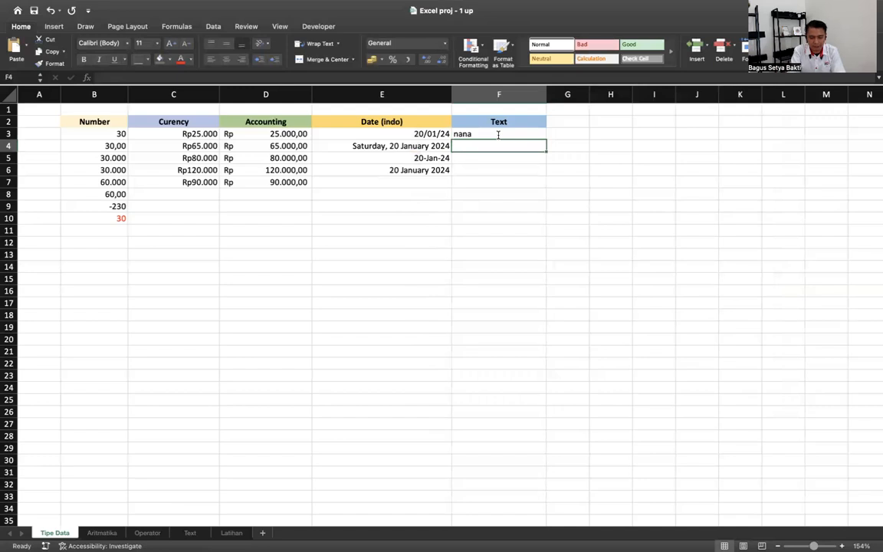
pyautogui.write('nanang')
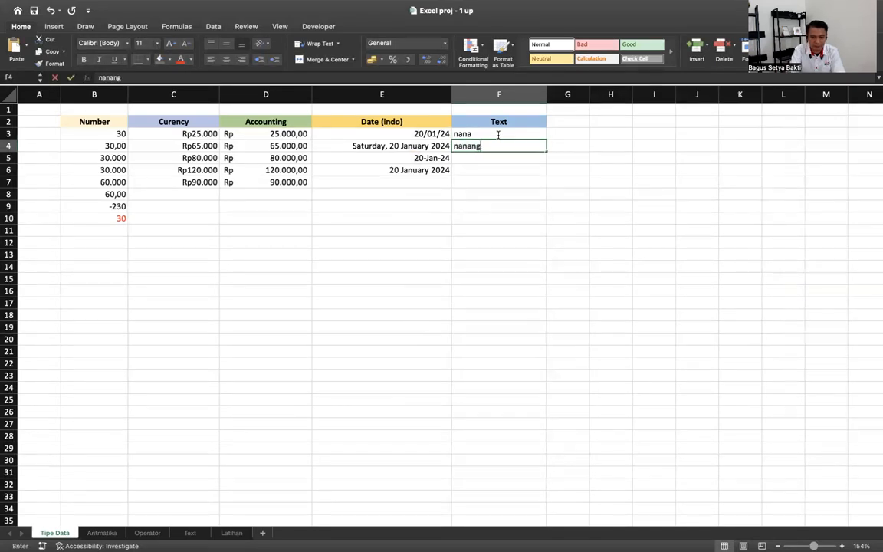
pyautogui.press('Return')
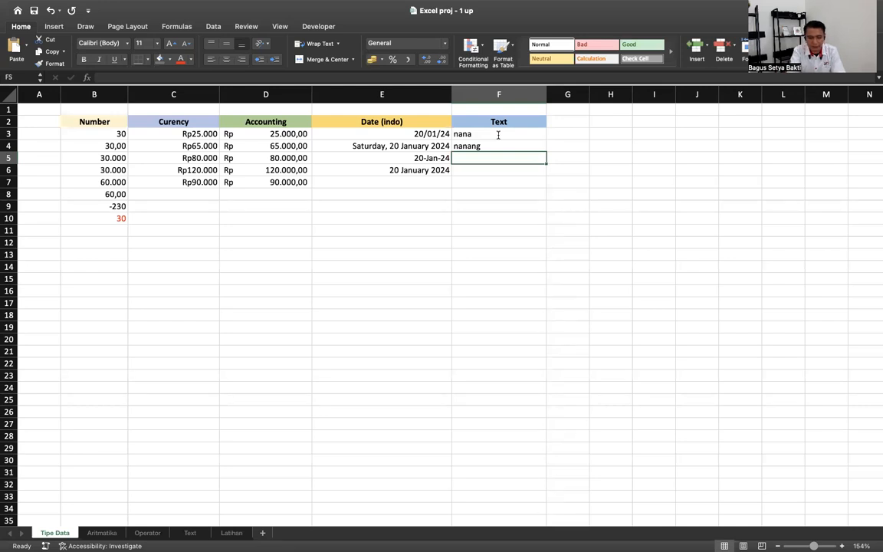
# - Enter a leading-zero number in F5, which loses its zero, then clear F5 again
pyautogui.write('0837749')
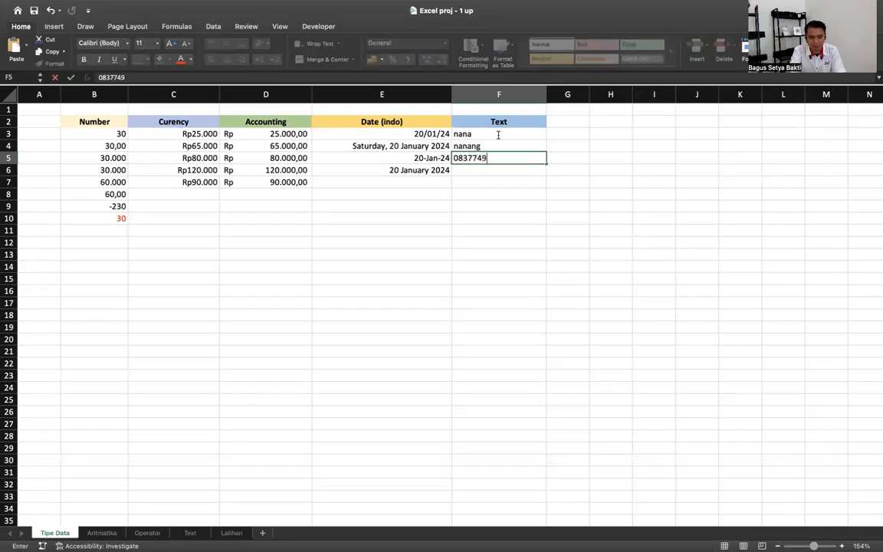
pyautogui.press('Return')
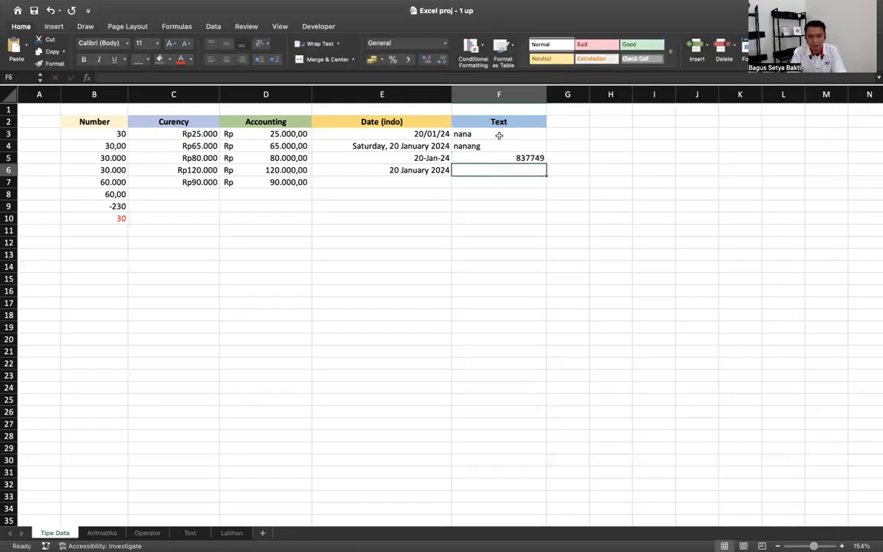
pyautogui.click(521, 158)
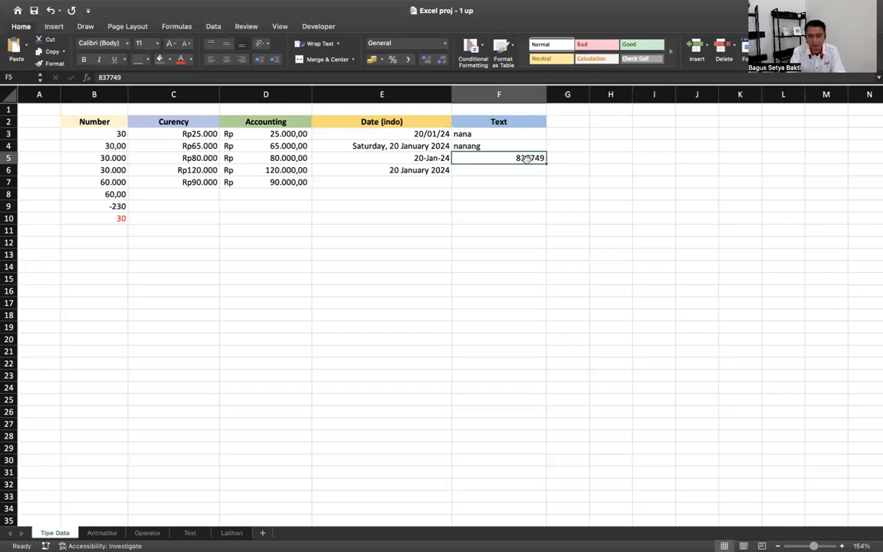
pyautogui.press('Delete')
pyautogui.click(499, 94)
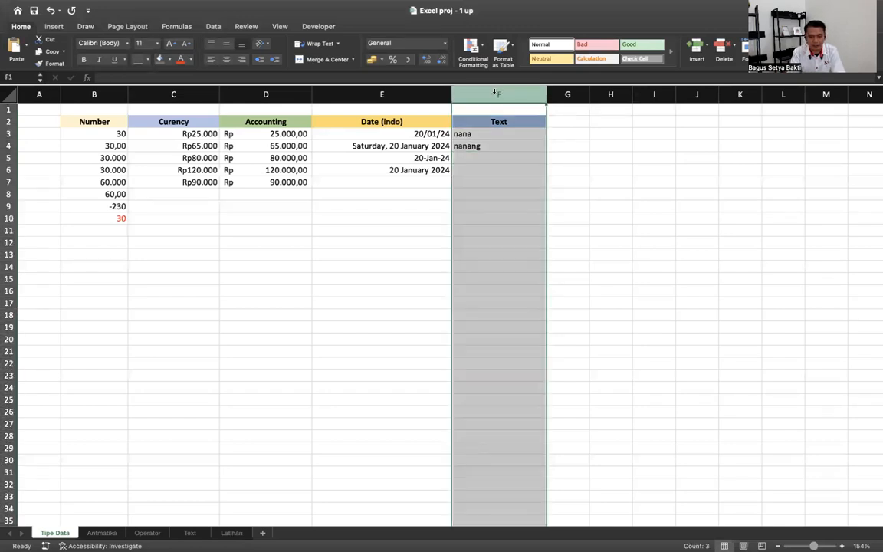
# - Apply the Text number format to column F
pyautogui.click(445, 45)
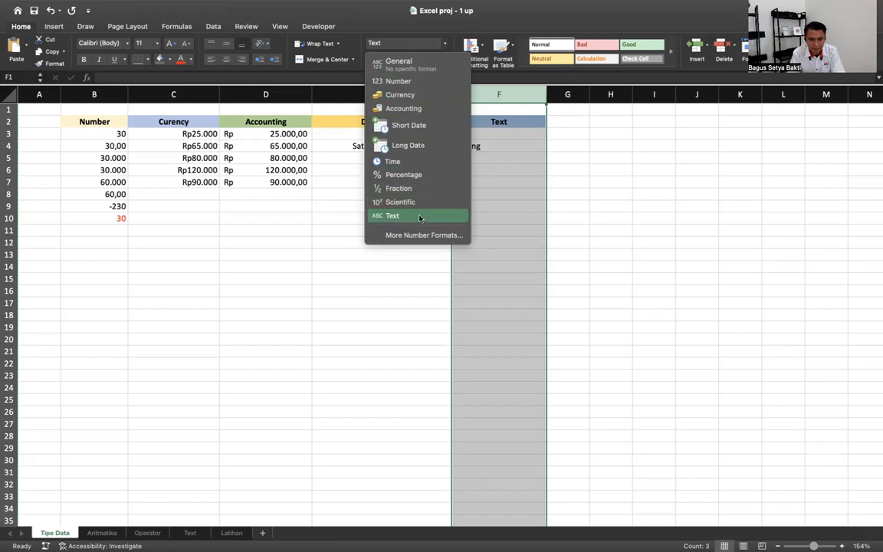
pyautogui.click(565, 238)
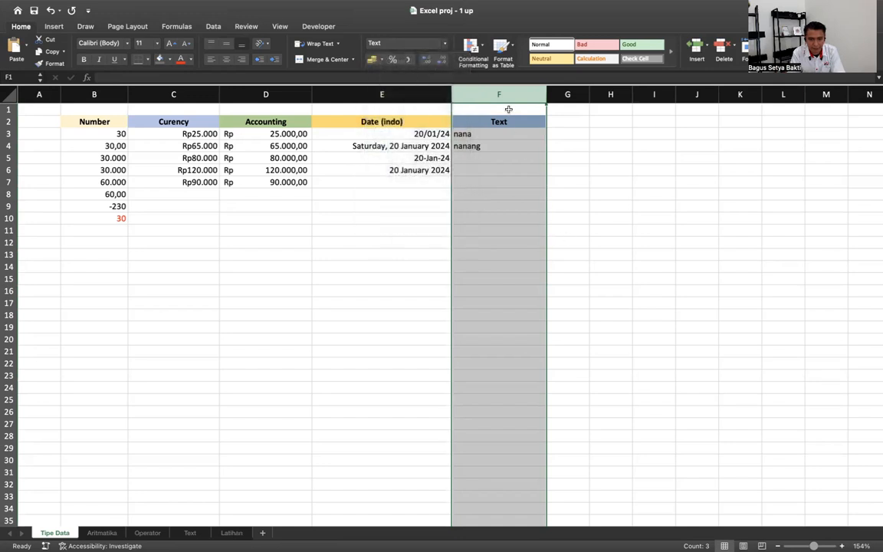
pyautogui.click(404, 42)
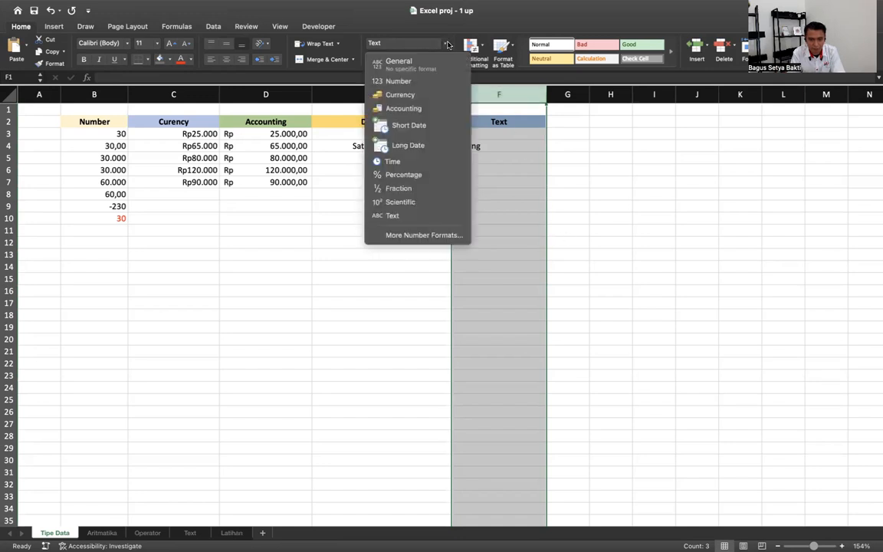
pyautogui.click(410, 217)
pyautogui.click(445, 45)
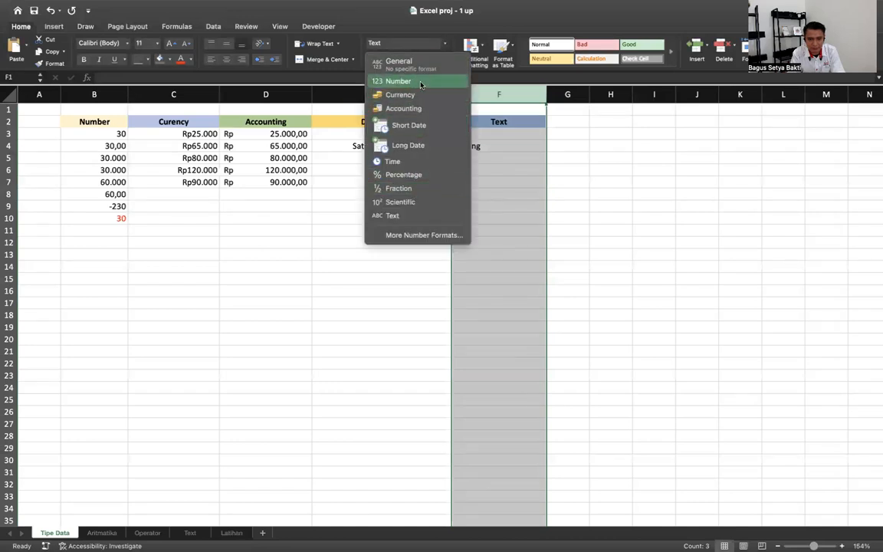
pyautogui.click(394, 215)
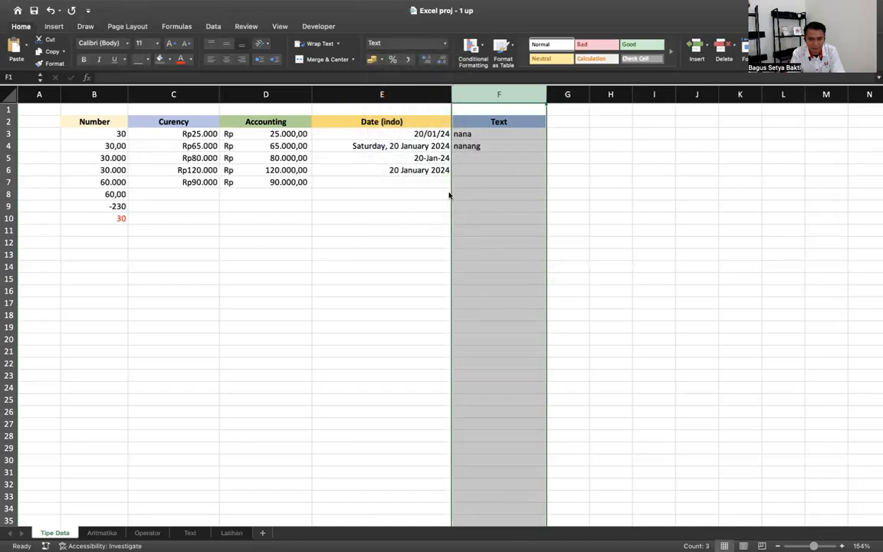
# - Enter a phone number with its leading zero in F5, leaving the stored-as-text warning unchanged
pyautogui.click(477, 159)
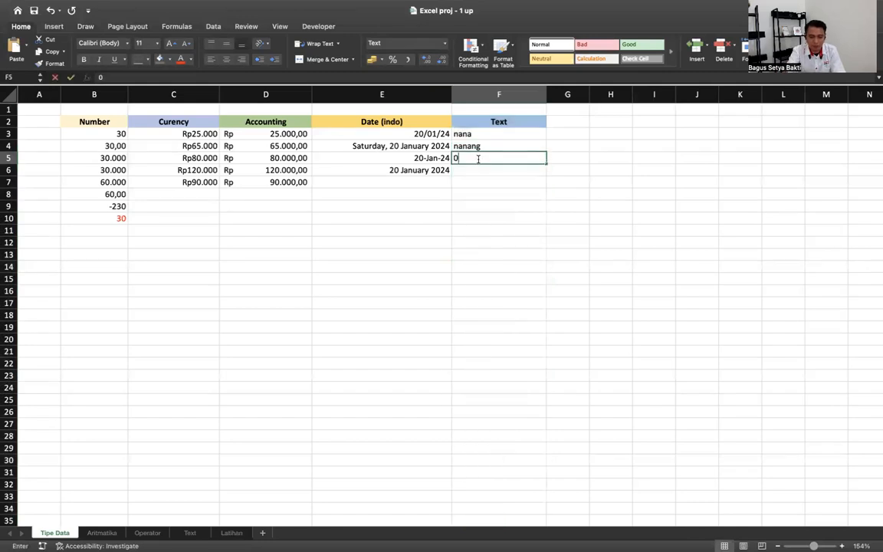
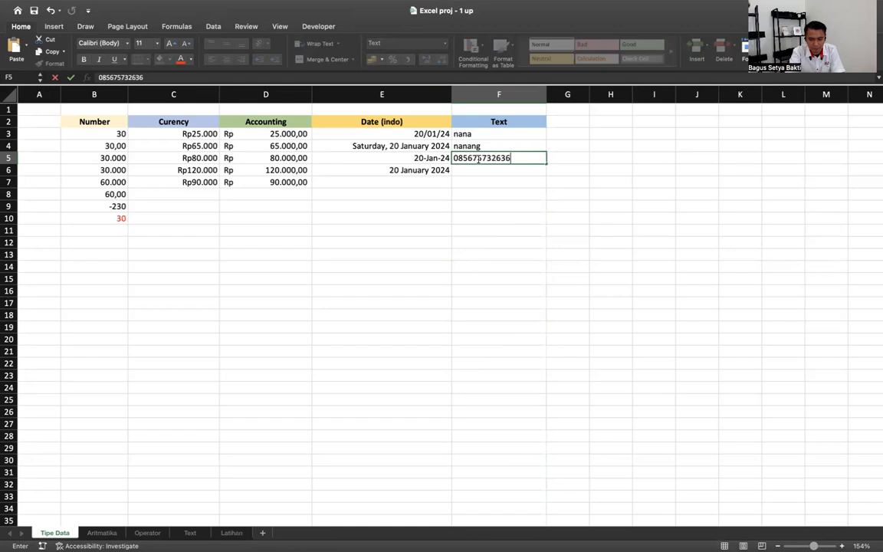
pyautogui.press('Return')
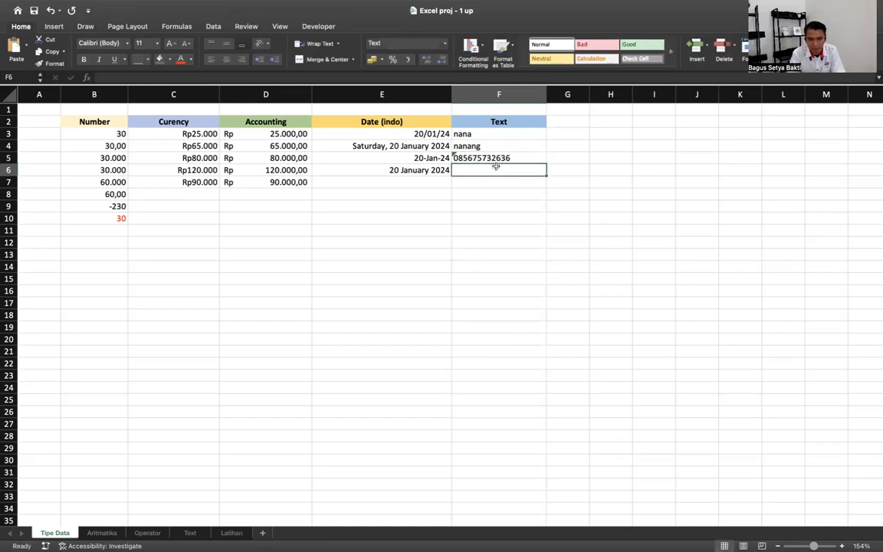
pyautogui.click(455, 157)
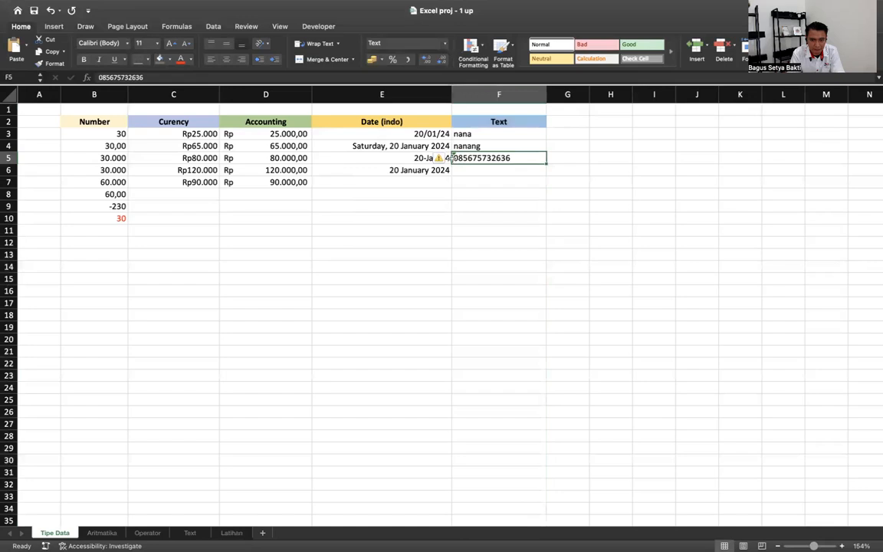
pyautogui.click(445, 158)
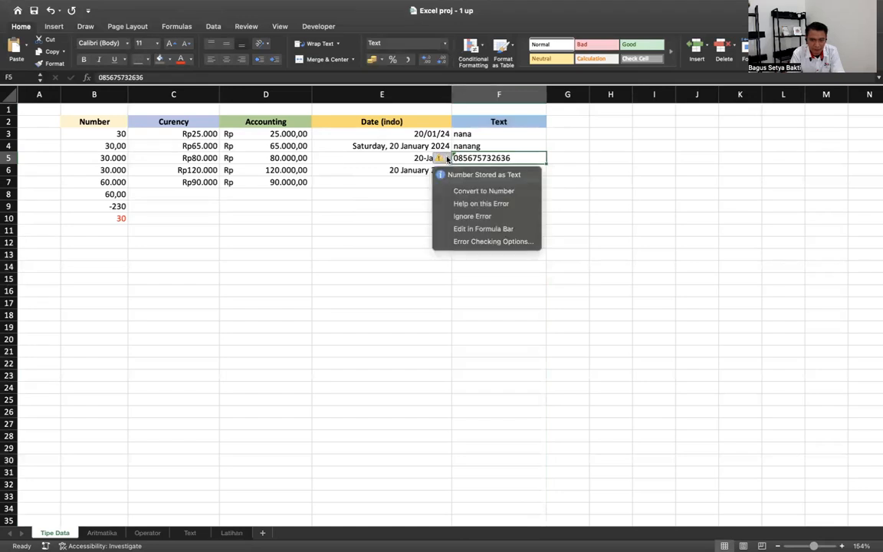
pyautogui.click(605, 234)
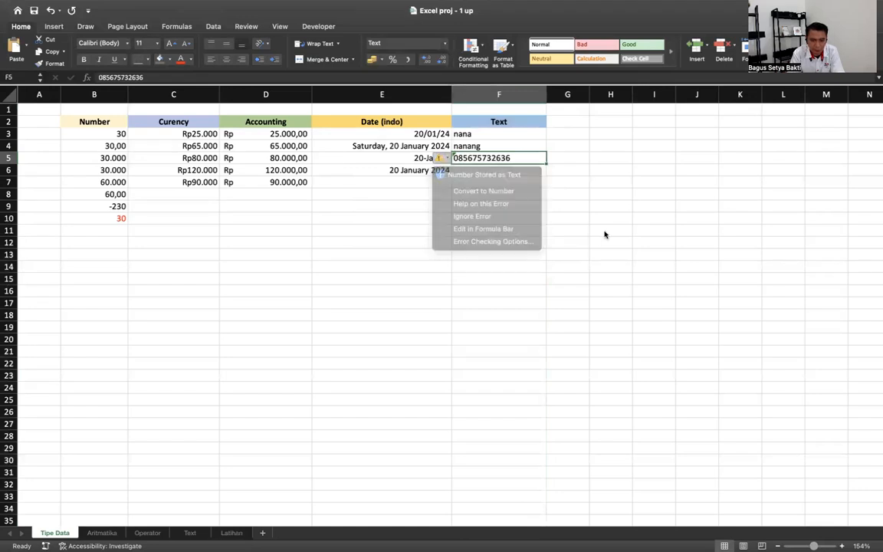
# - Enter 000789 in F6 and a +62 number in F7 as text
pyautogui.click(518, 173)
pyautogui.write('000789')
pyautogui.press('Return')
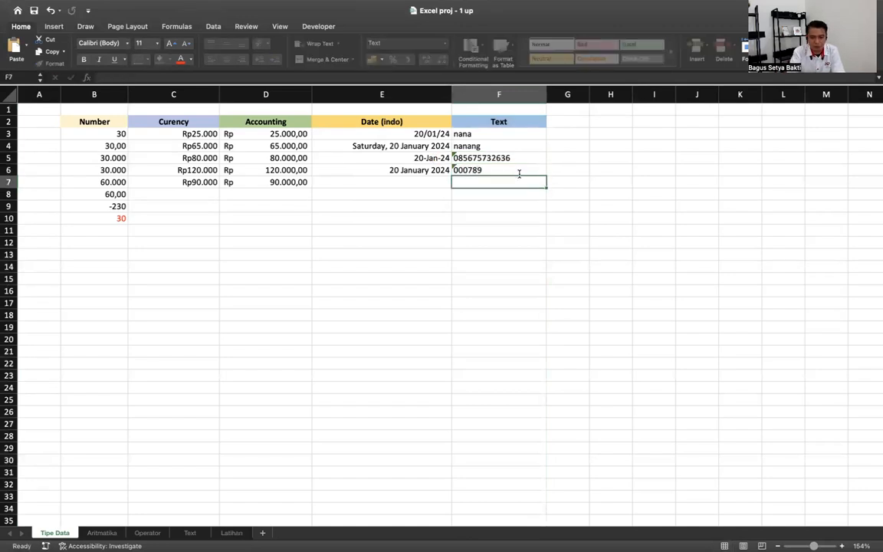
pyautogui.write('+62')
pyautogui.press('BackSpace')
pyautogui.press('BackSpace')
pyautogui.write('62')
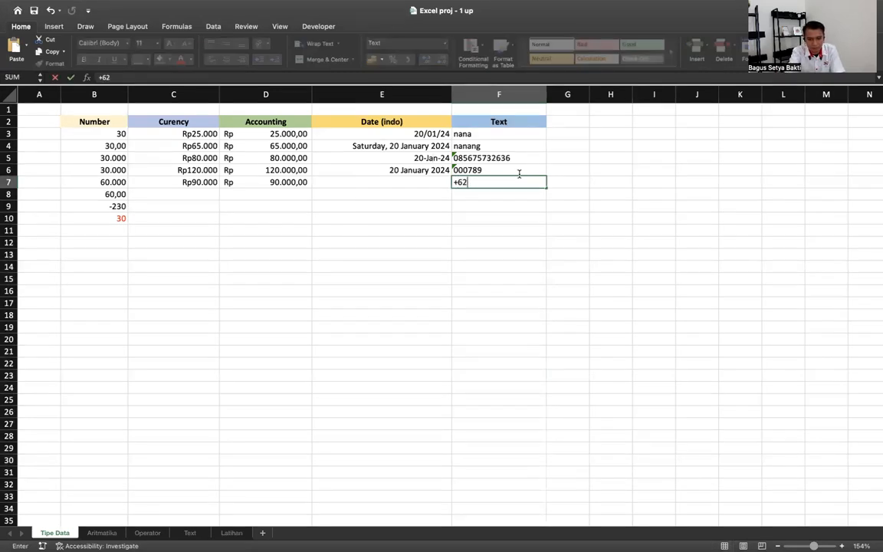
pyautogui.write('8998')
pyautogui.press('Return')
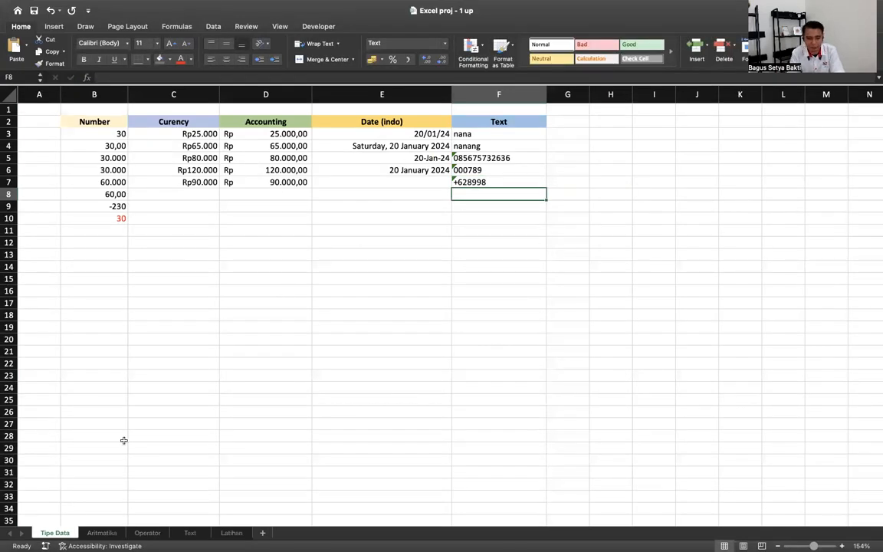
# - On the Aritmatika sheet, check the A and B values in C3 and C4
pyautogui.click(102, 534)
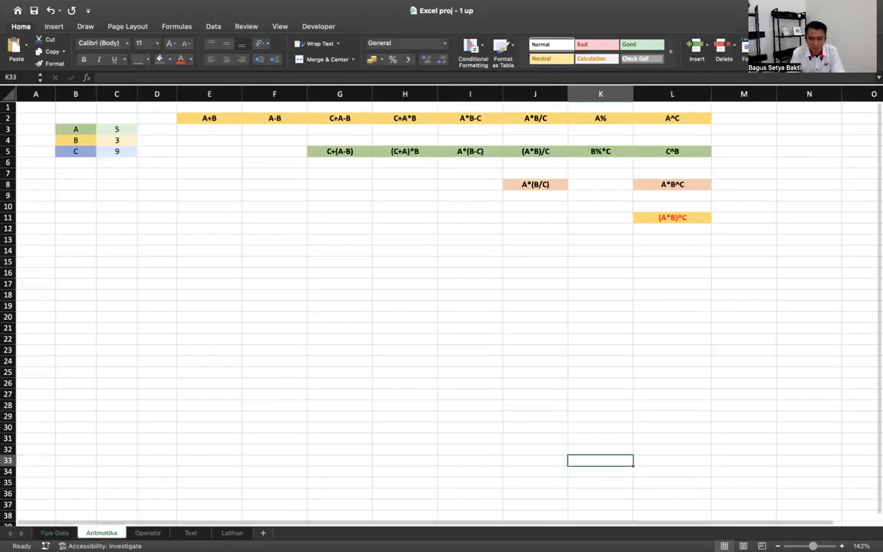
pyautogui.scroll(2, 447, 307)
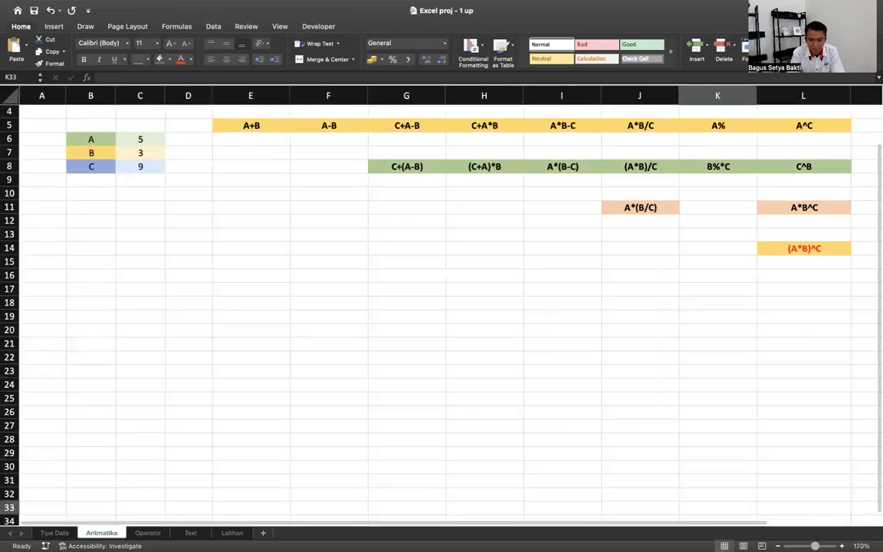
pyautogui.scroll(-4, 447, 306)
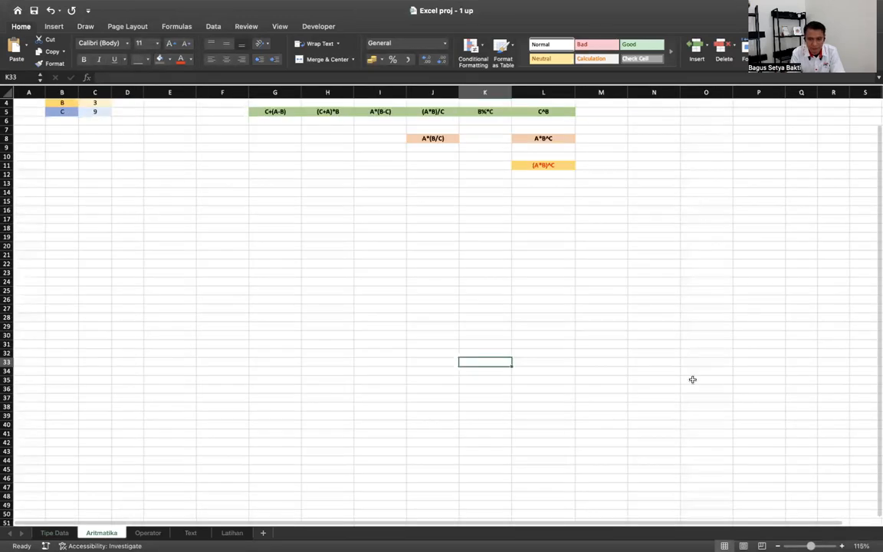
pyautogui.scroll(2, 692, 380)
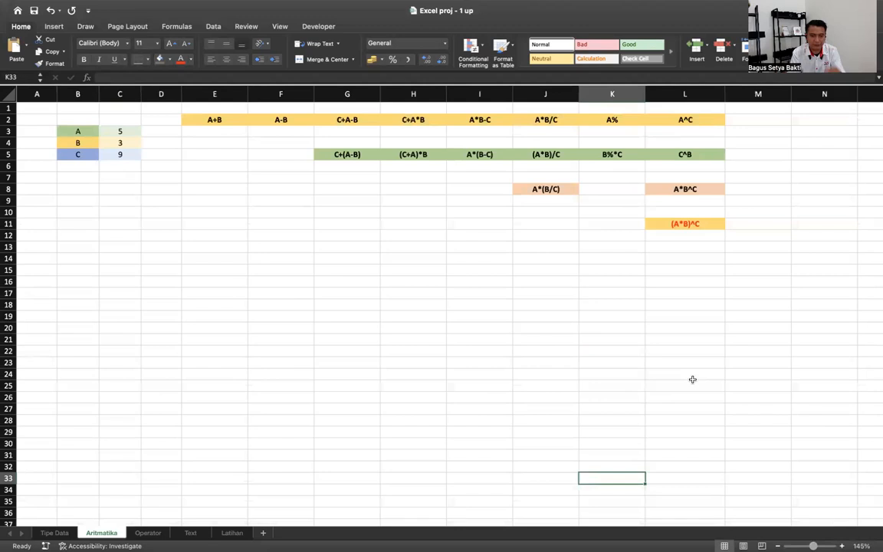
pyautogui.click(217, 131)
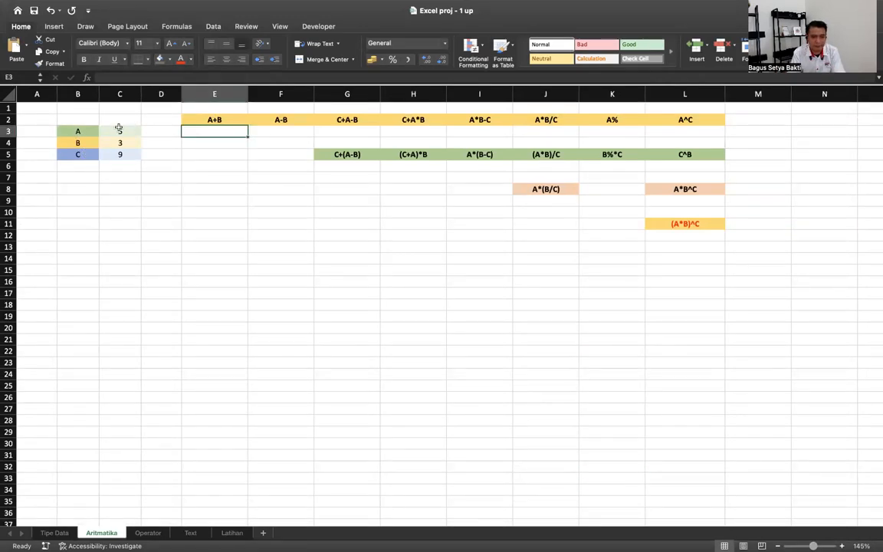
pyautogui.click(119, 129)
pyautogui.click(121, 142)
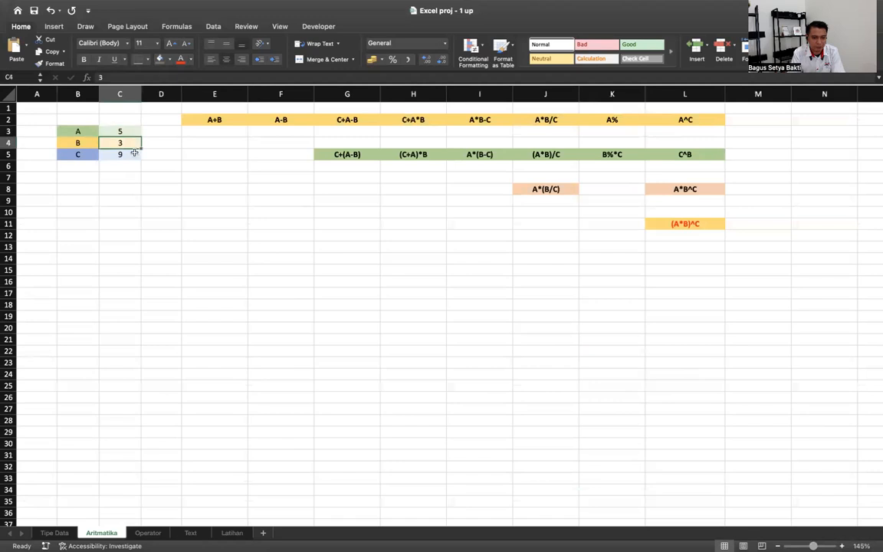
# - Enter =C3+C4 in E3 under A+B, giving 8
pyautogui.click(212, 131)
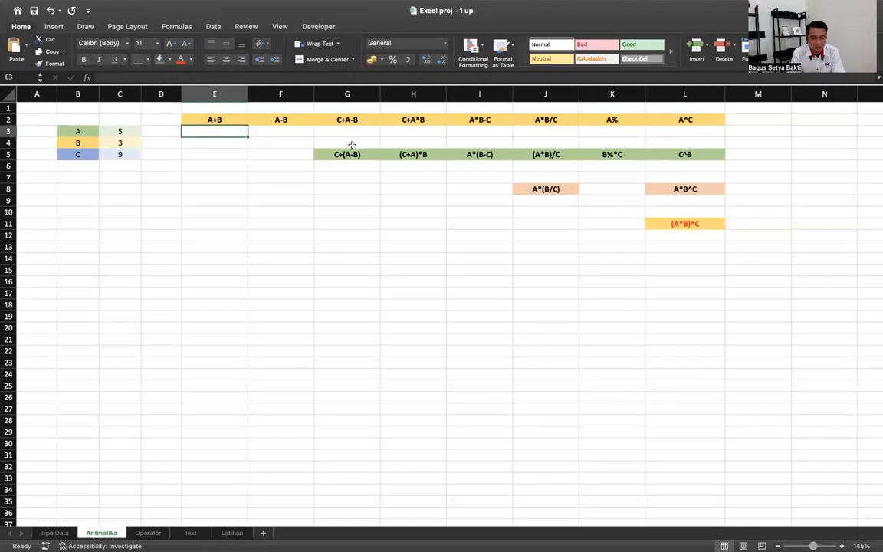
pyautogui.write('=')
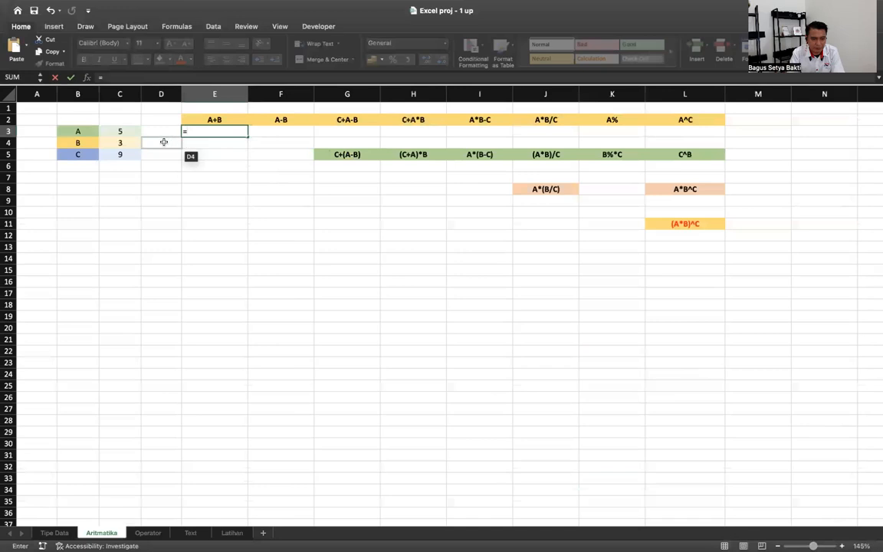
pyautogui.click(133, 132)
pyautogui.write('+')
pyautogui.click(123, 141)
pyautogui.press('Return')
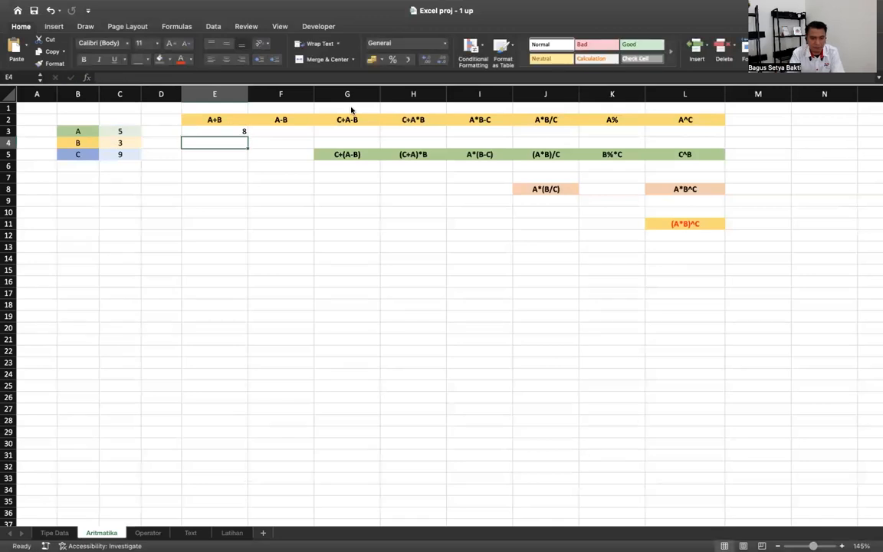
# - Start the A-B formula in F3 with =C3
pyautogui.press('Up')
pyautogui.press('Right')
pyautogui.write('=')
pyautogui.click(131, 128)
# - Complete =C3-C4 in F3 under A-B, giving 2
pyautogui.write('-')
pyautogui.click(113, 143)
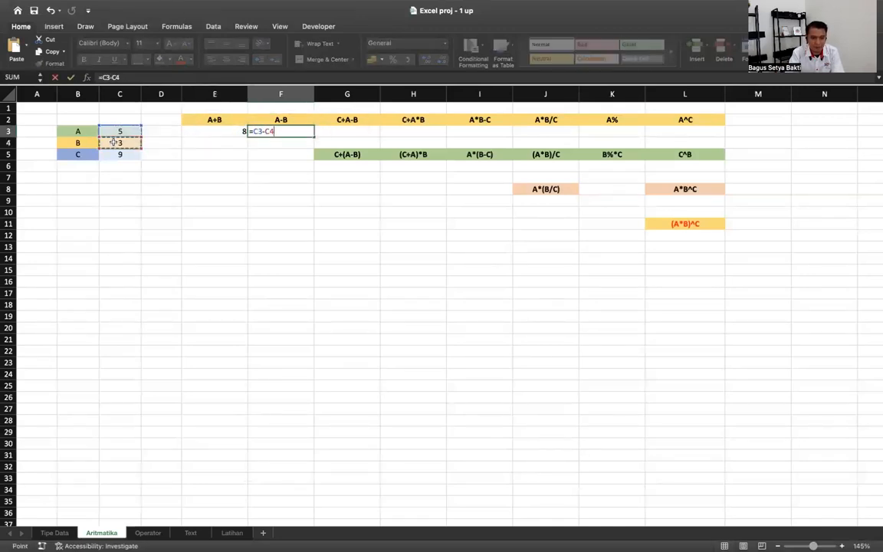
pyautogui.press('Tab')
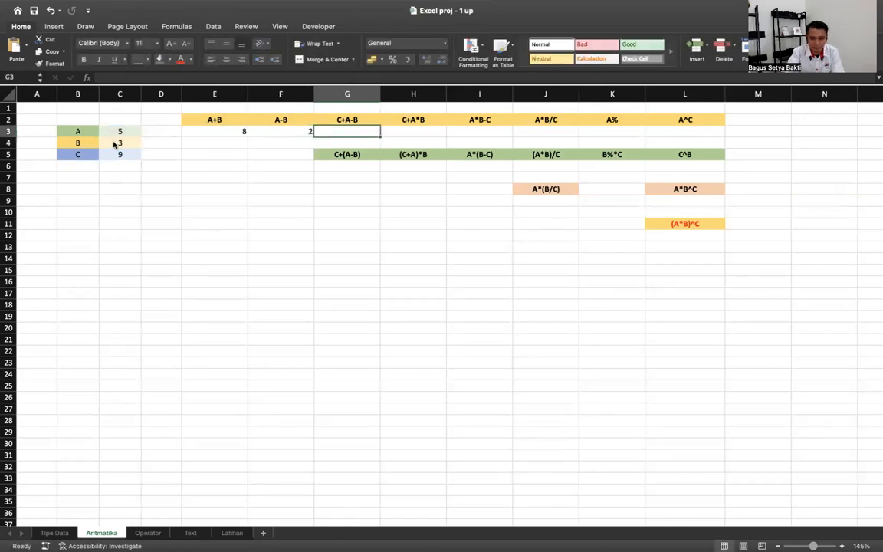
# - Enter =C5+C3-C4 in G3 under C+A-B, giving 11
pyautogui.write('=')
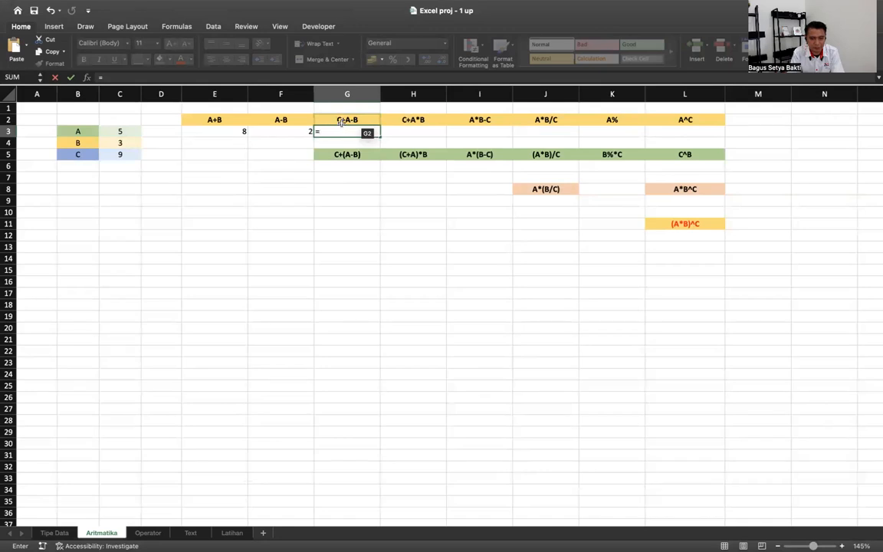
pyautogui.click(124, 153)
pyautogui.write('+')
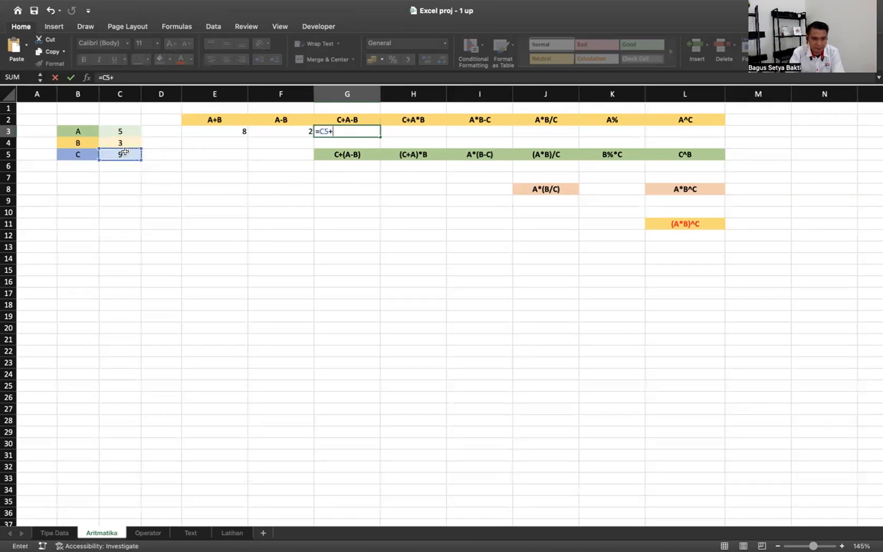
pyautogui.click(123, 131)
pyautogui.write('-')
pyautogui.click(116, 142)
pyautogui.press('Return')
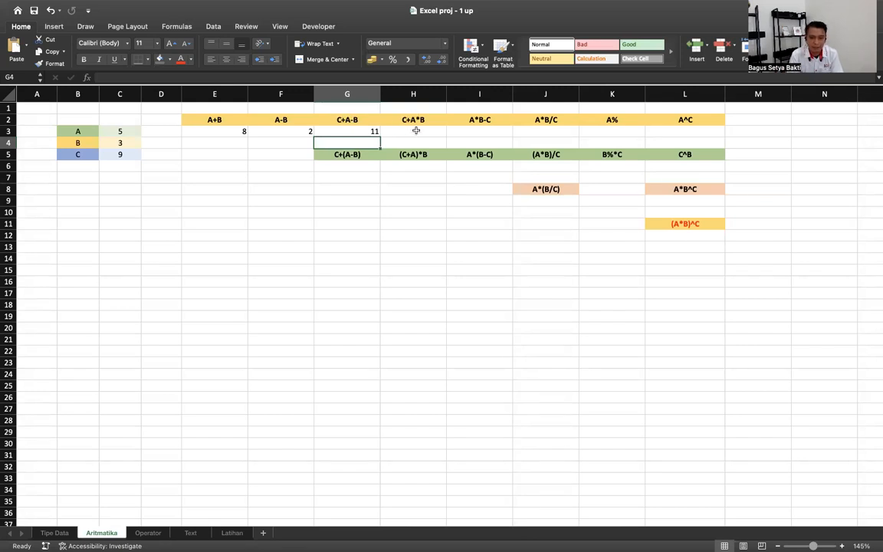
pyautogui.click(413, 131)
pyautogui.write('=')
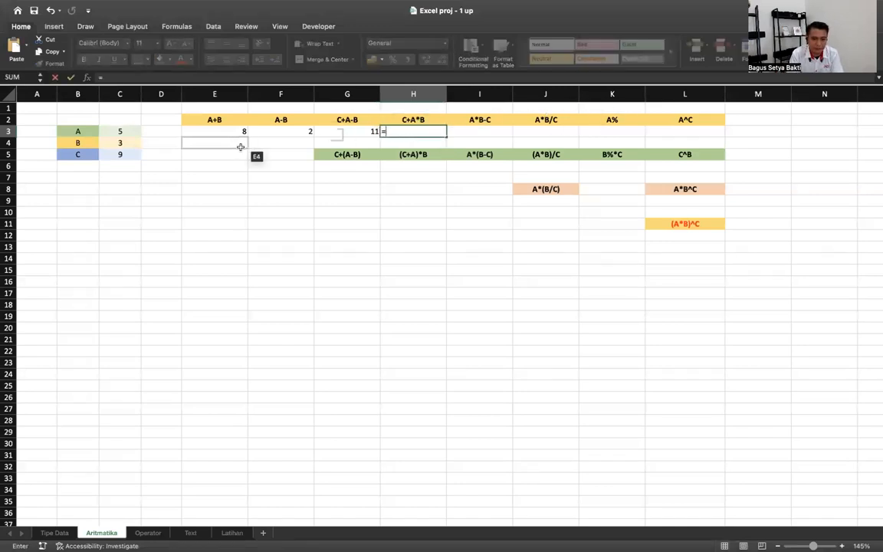
# - Finish =C5+C3*C4 in H3 under C+A*B, giving 24
pyautogui.click(131, 153)
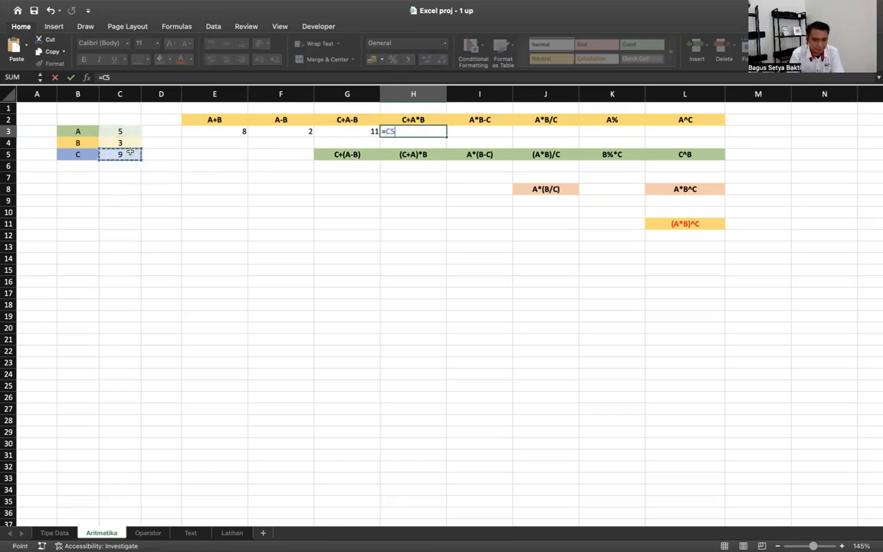
pyautogui.write('+')
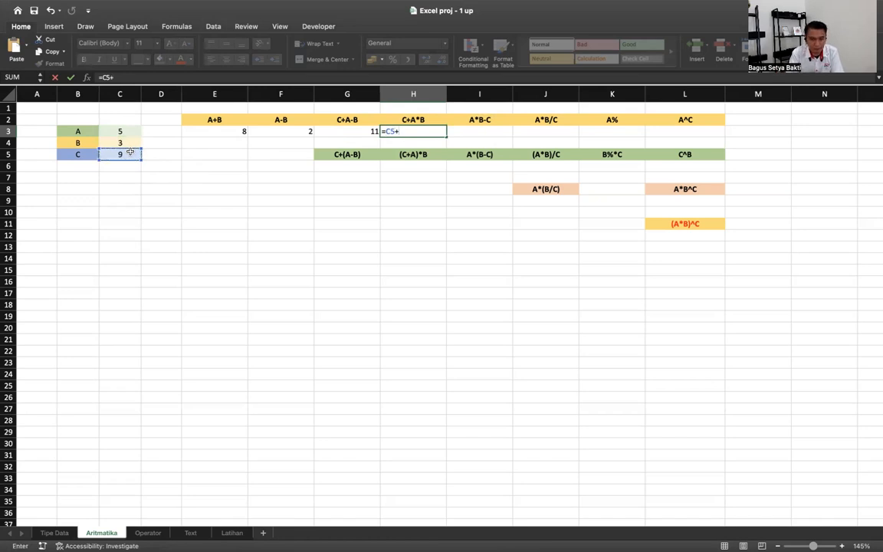
pyautogui.click(119, 130)
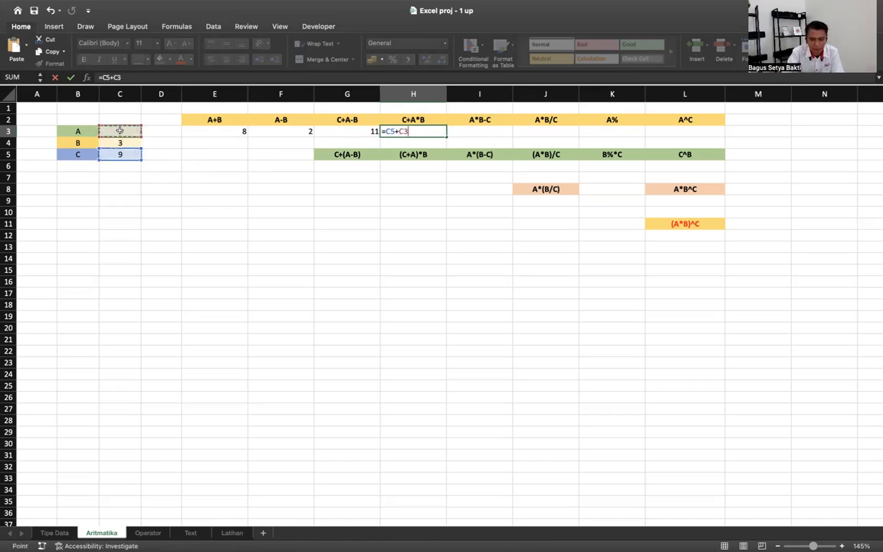
pyautogui.write('*')
pyautogui.click(119, 143)
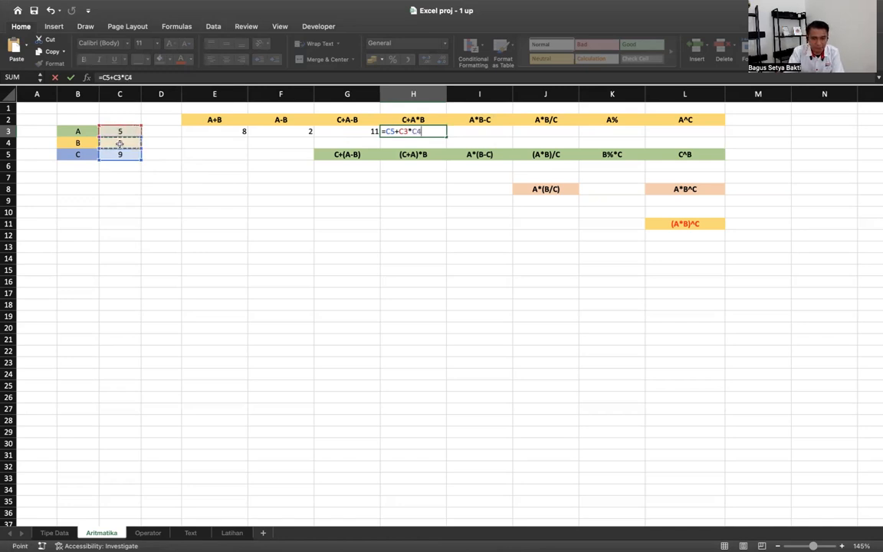
pyautogui.press('Return')
# - Enter the bracketed formula =(C5+C3)*C4 in H4, giving 42
pyautogui.write('=(')
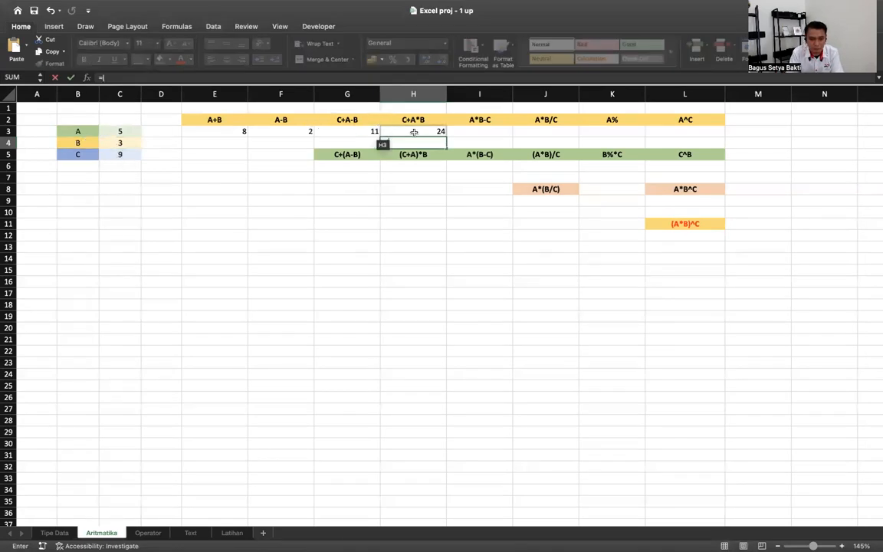
pyautogui.click(128, 154)
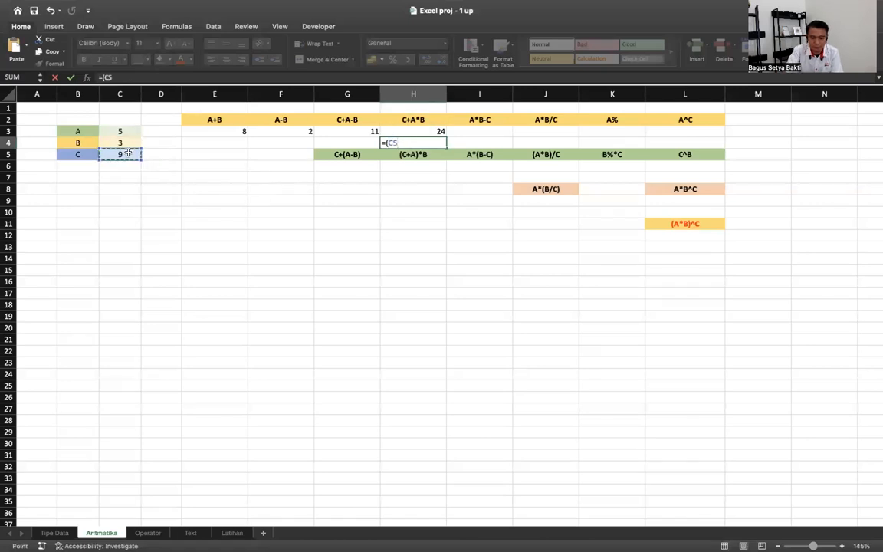
pyautogui.write('+')
pyautogui.click(121, 131)
pyautogui.write(')*')
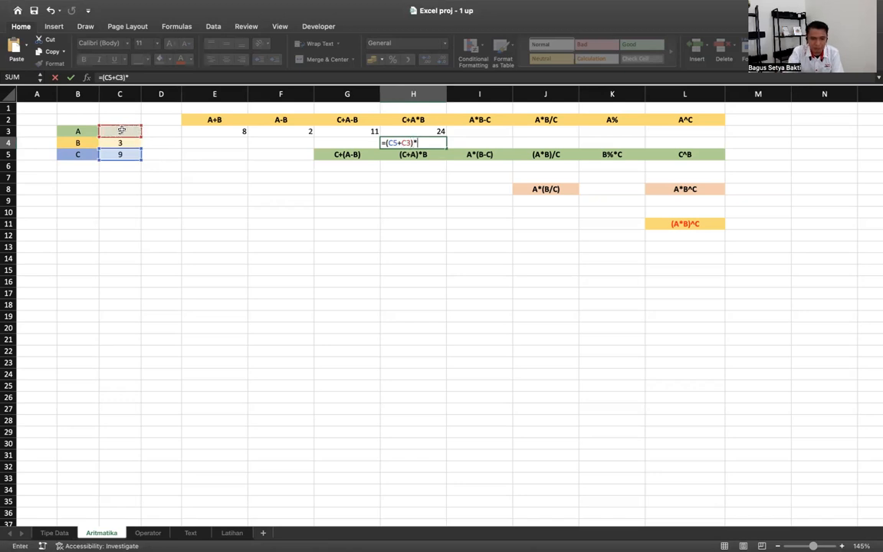
pyautogui.click(120, 143)
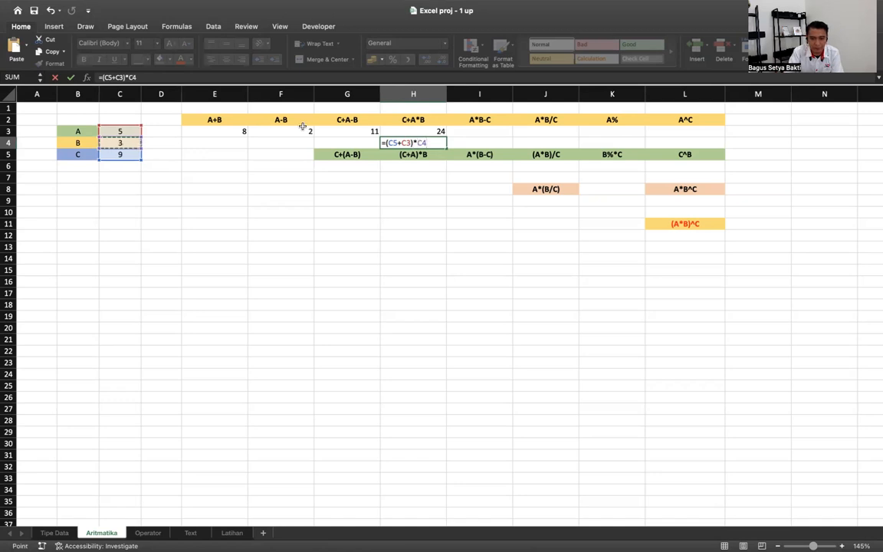
pyautogui.press('Return')
# - Remove the brackets from H4's formula so it reads =C5+C3*C4, giving 24
pyautogui.press('Up')
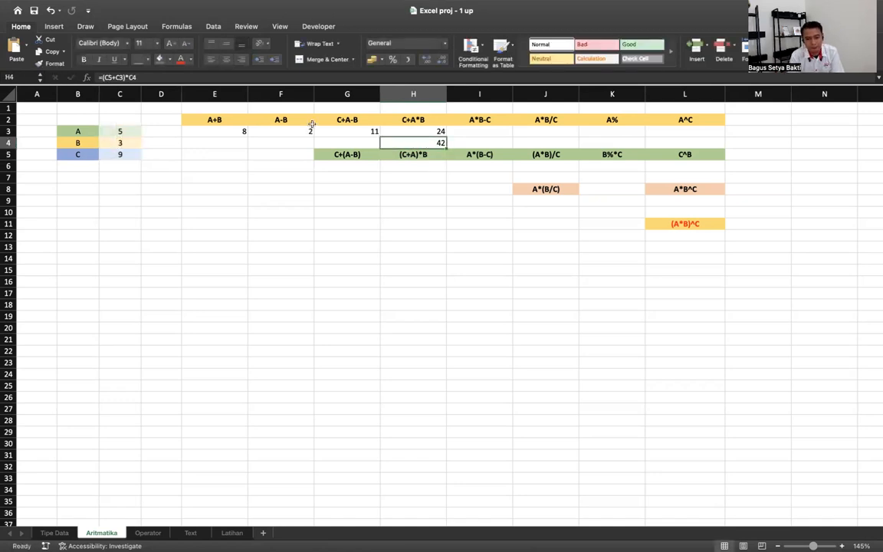
pyautogui.doubleClick(414, 142)
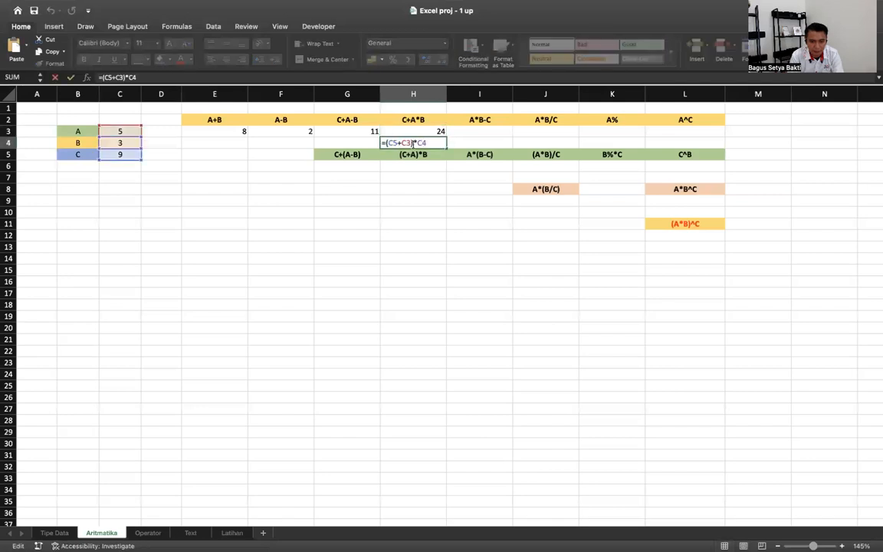
pyautogui.click(386, 143)
pyautogui.press('BackSpace')
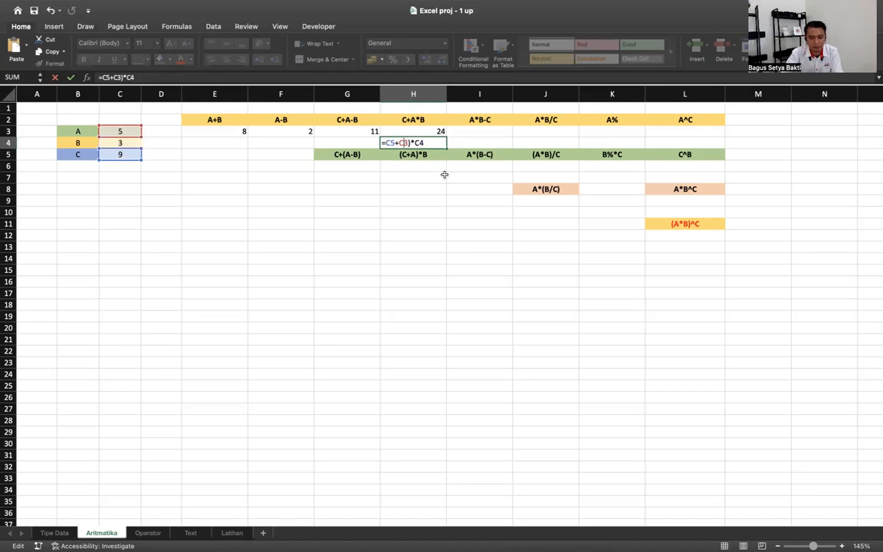
pyautogui.press('BackSpace')
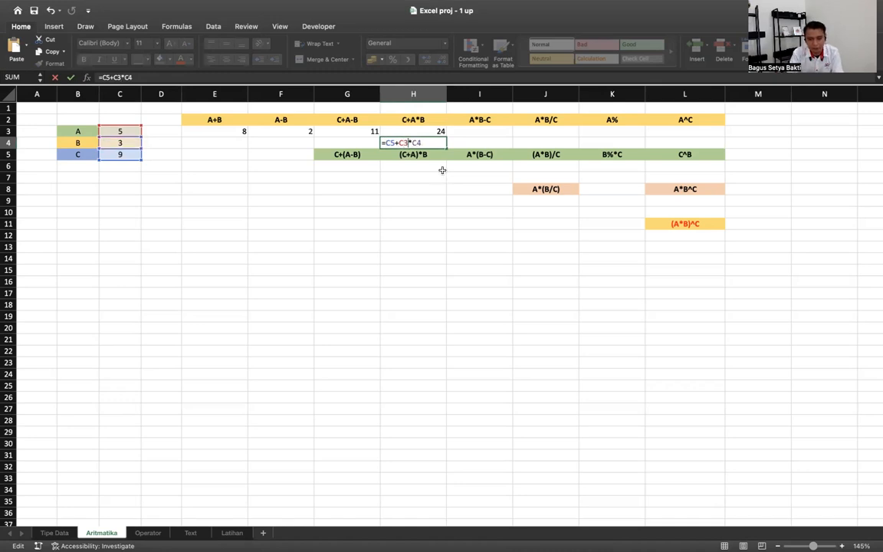
pyautogui.moveTo(398, 142); pyautogui.dragTo(430, 142)
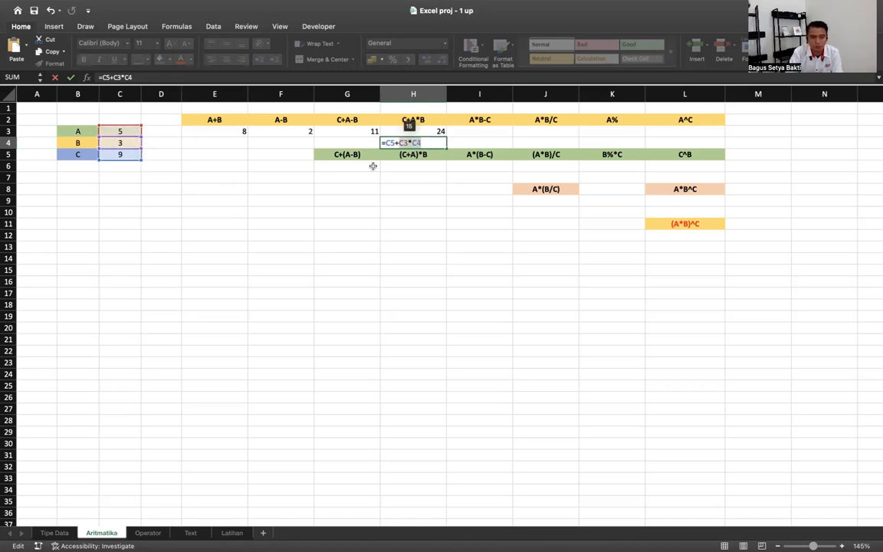
pyautogui.press('Return')
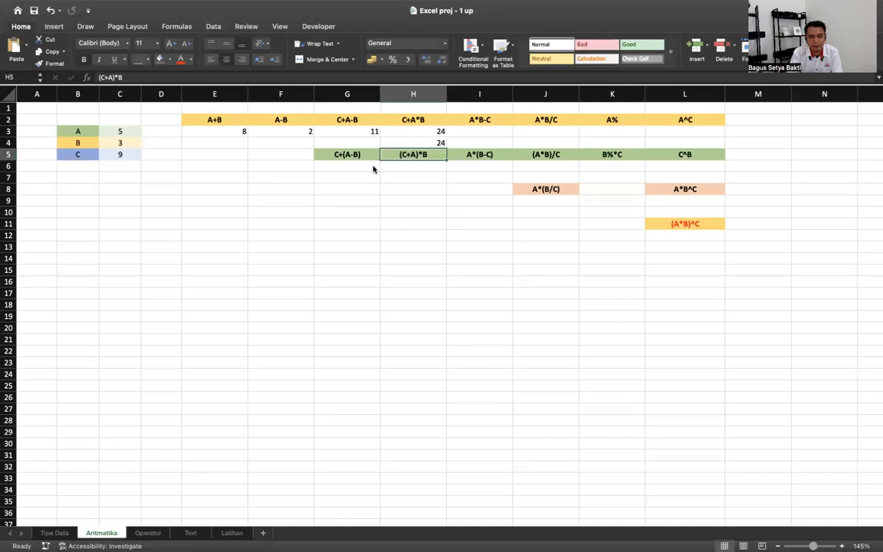
pyautogui.press('Up')
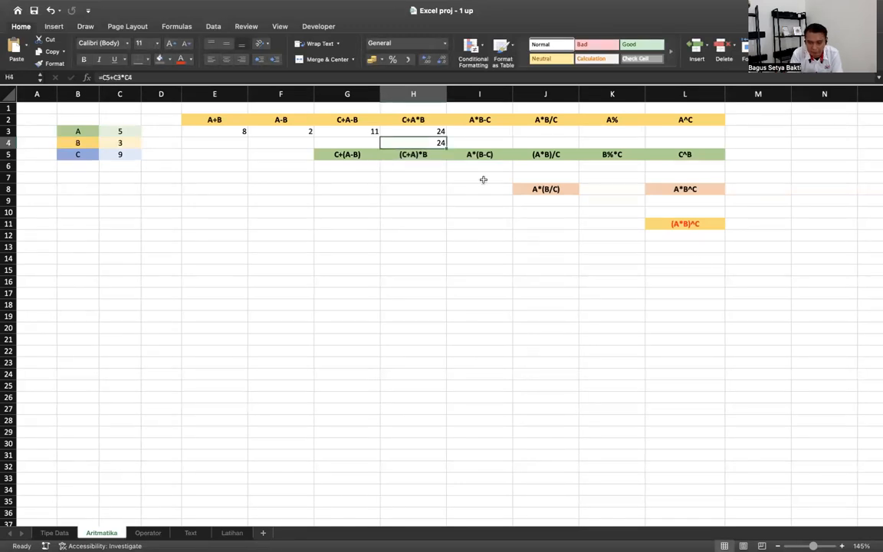
pyautogui.moveTo(686, 235); pyautogui.dragTo(228, 125)
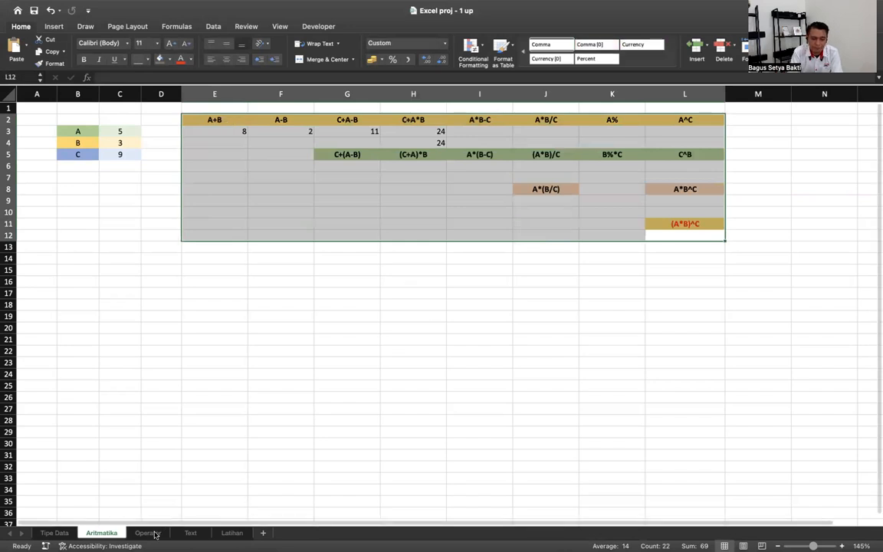
# - On the Operator sheet, enter the equality check =E3=F3 in G3, which shows FALSE
pyautogui.click(152, 533)
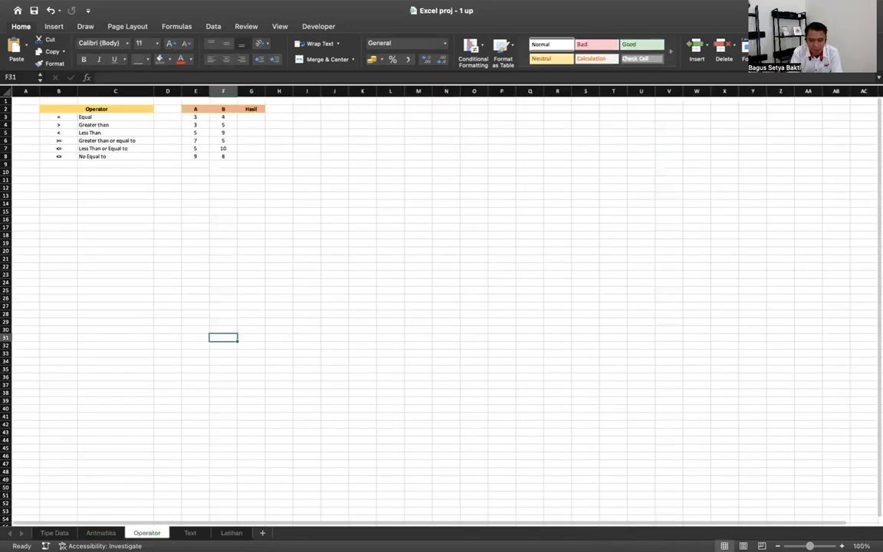
pyautogui.scroll(8, 635, 357)
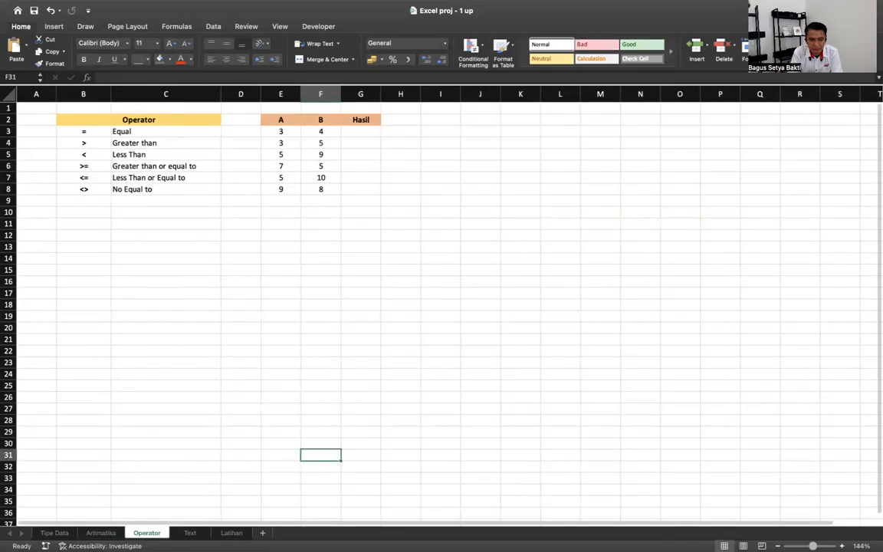
pyautogui.scroll(3, 635, 357)
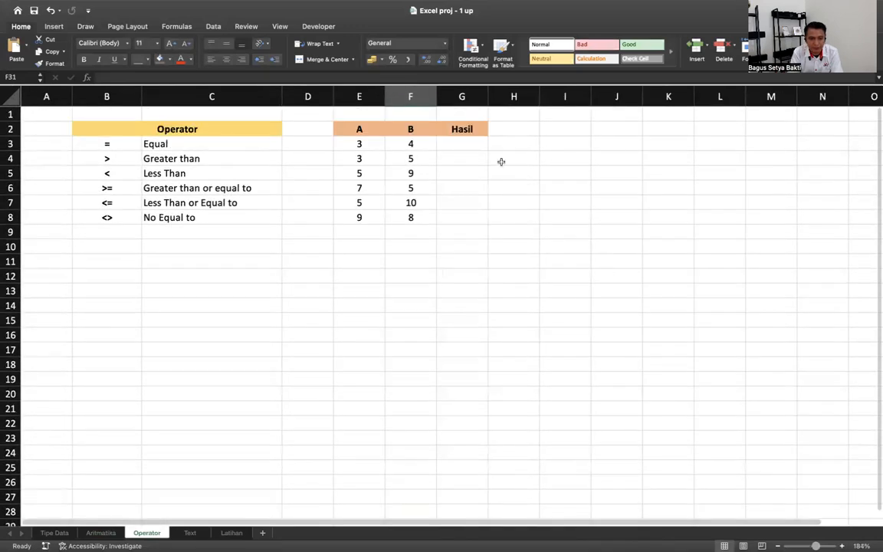
pyautogui.click(359, 141)
pyautogui.click(410, 142)
pyautogui.click(460, 141)
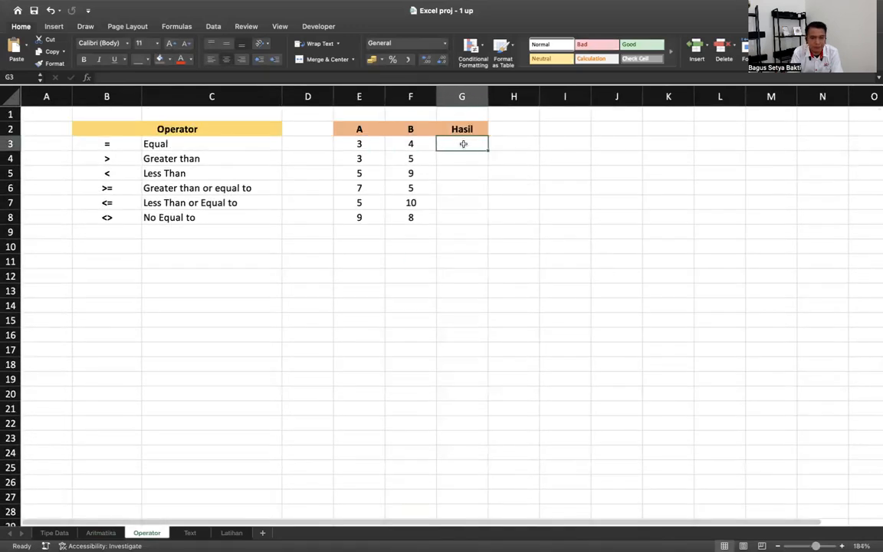
pyautogui.write('=')
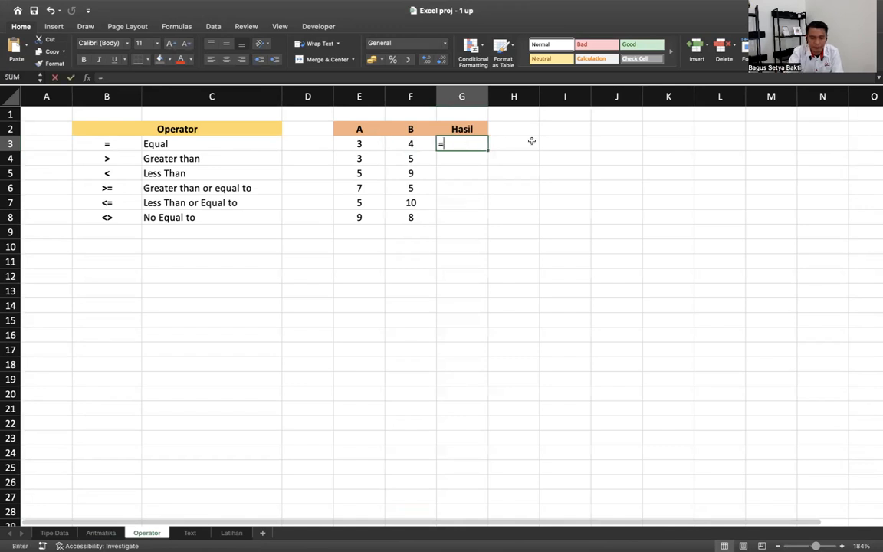
pyautogui.press('Left')
pyautogui.press('Left')
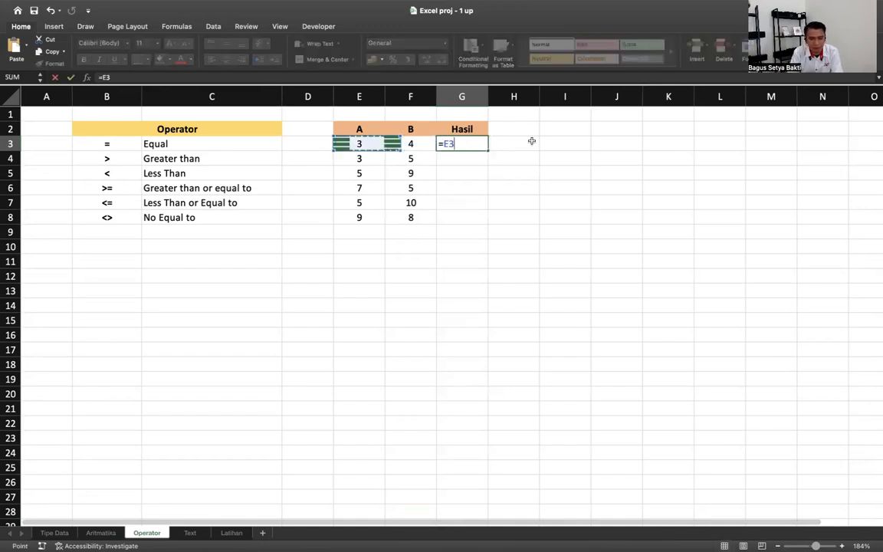
pyautogui.write('=')
pyautogui.press('Left')
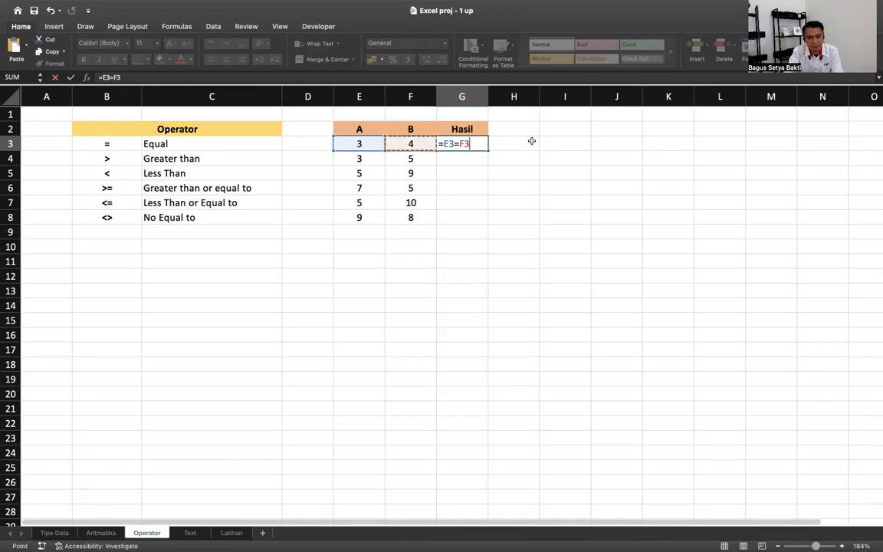
pyautogui.press('Return')
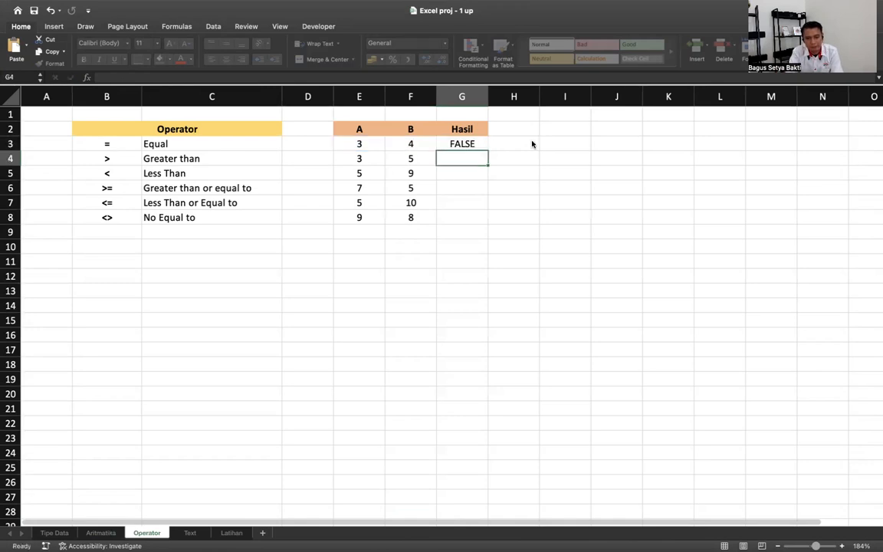
# - Change F3 to 3 so G3's equality check becomes TRUE
pyautogui.press('Up')
pyautogui.press('Left')
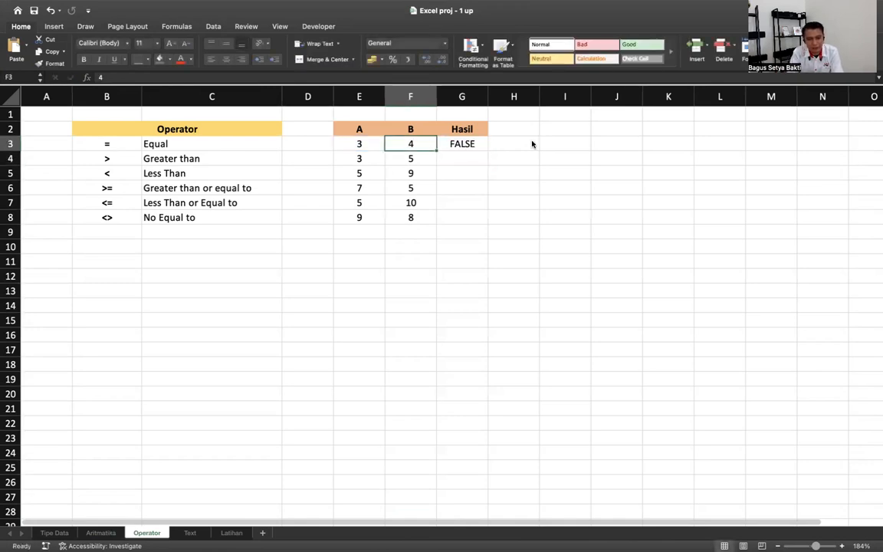
pyautogui.write('3')
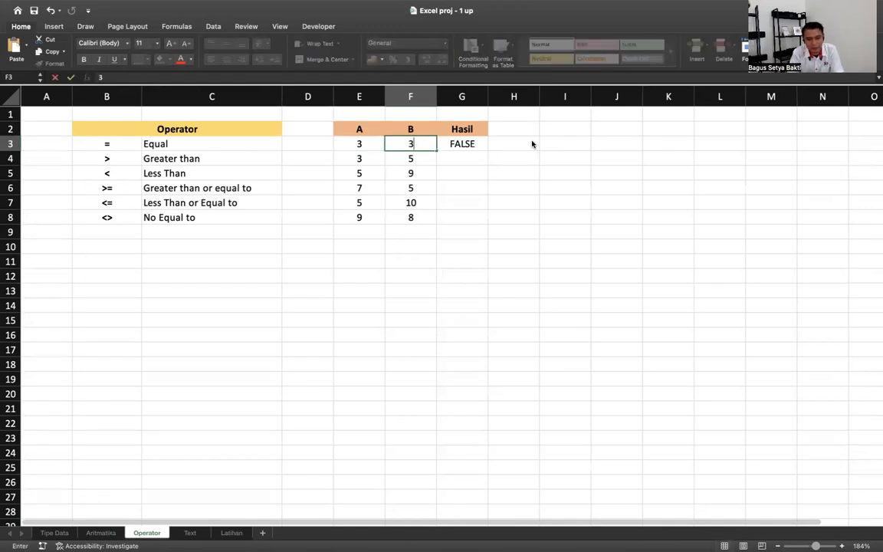
pyautogui.press('Return')
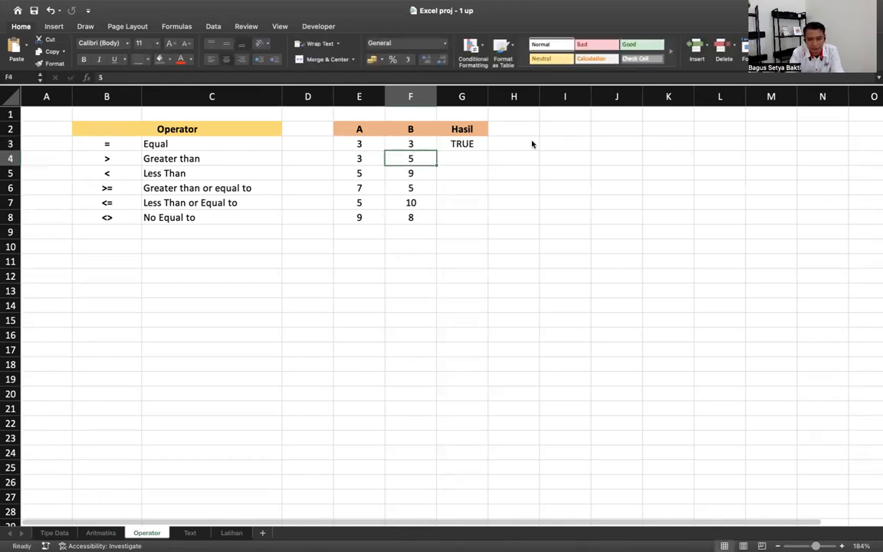
pyautogui.press('Up')
pyautogui.press('Right')
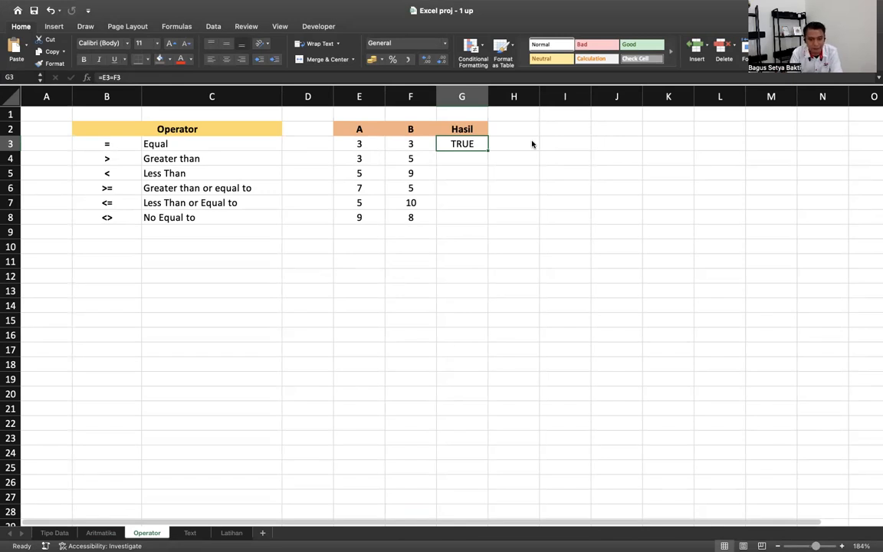
# - Add the greater-than check =E4>F4 in G4 and the less-than check =E5<F5 in G5
pyautogui.press('Down')
pyautogui.write('=')
pyautogui.press('Left')
pyautogui.press('Left')
pyautogui.write('>')
pyautogui.press('Left')
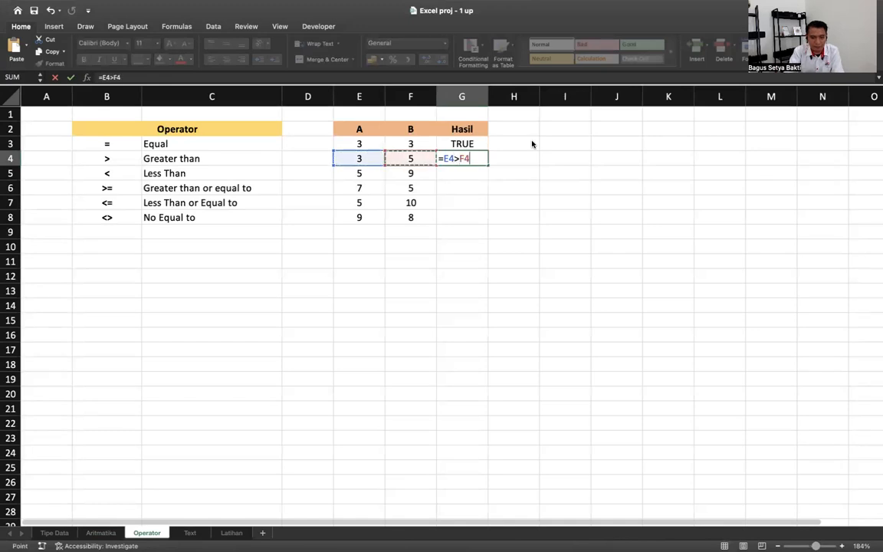
pyautogui.press('Return')
pyautogui.write('=')
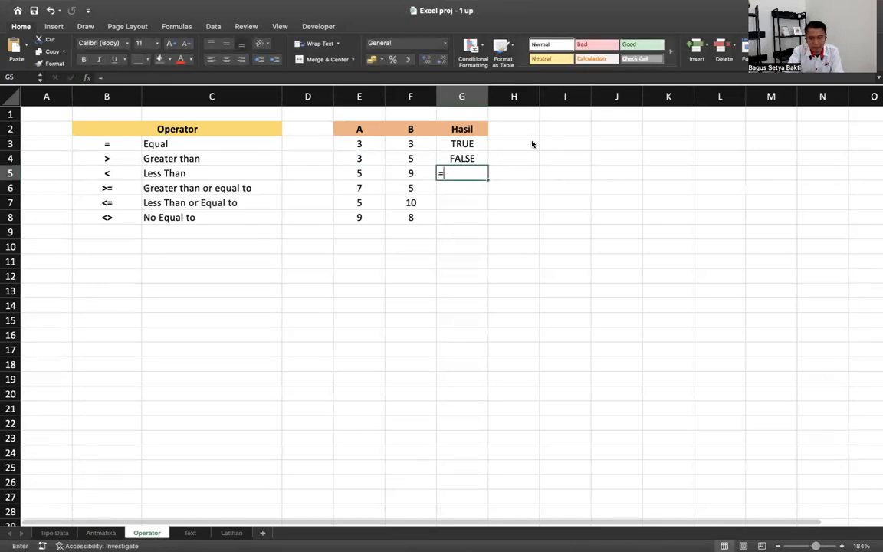
pyautogui.press('Left')
pyautogui.press('Left')
pyautogui.write('<')
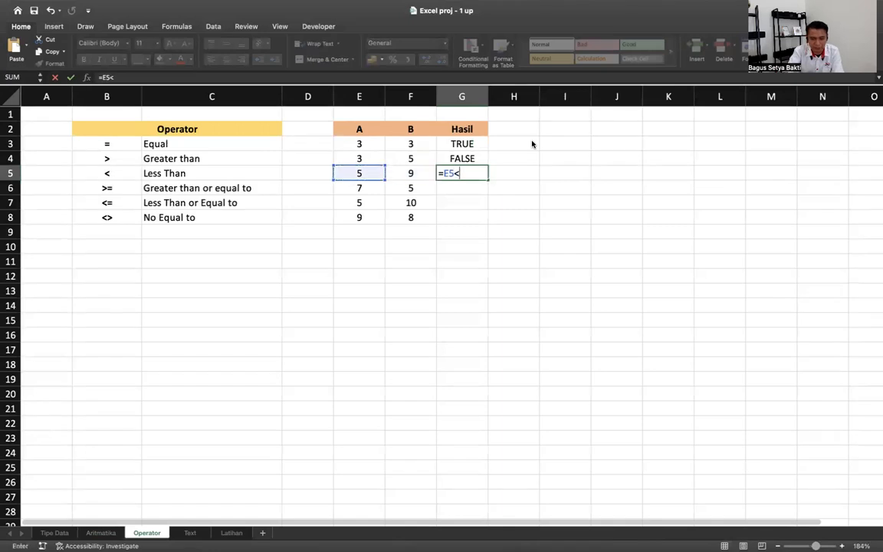
# - Enter =E6>=F6 in G6 and =E8<>F8 in G8
pyautogui.press('Left')
pyautogui.press('Return')
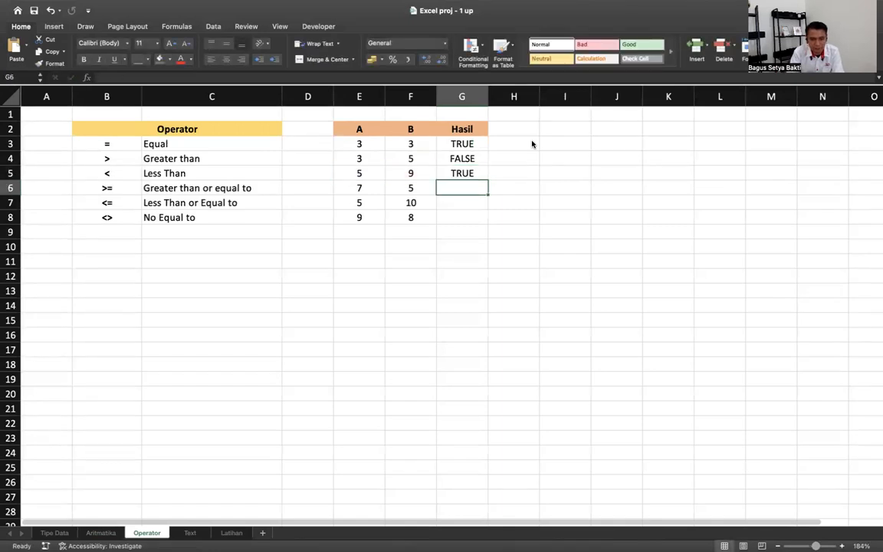
pyautogui.write('=')
pyautogui.press('Left')
pyautogui.press('Left')
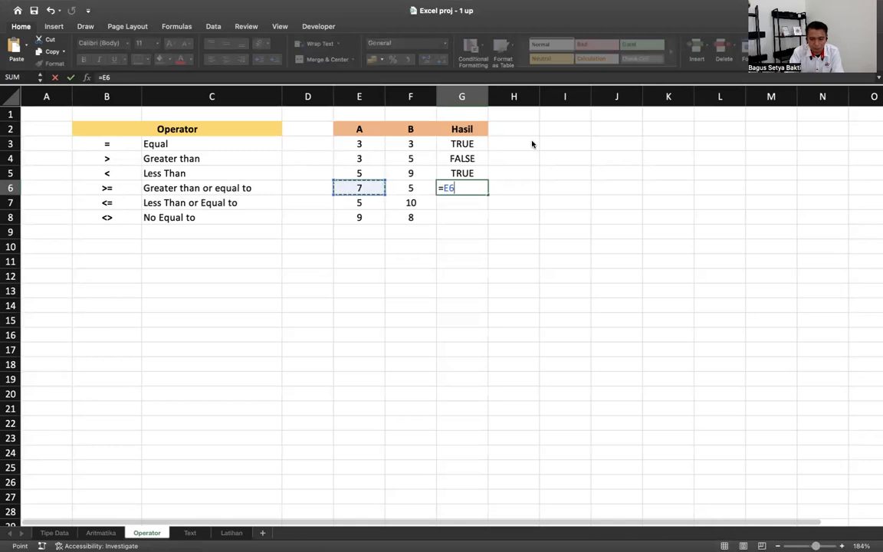
pyautogui.write('>')
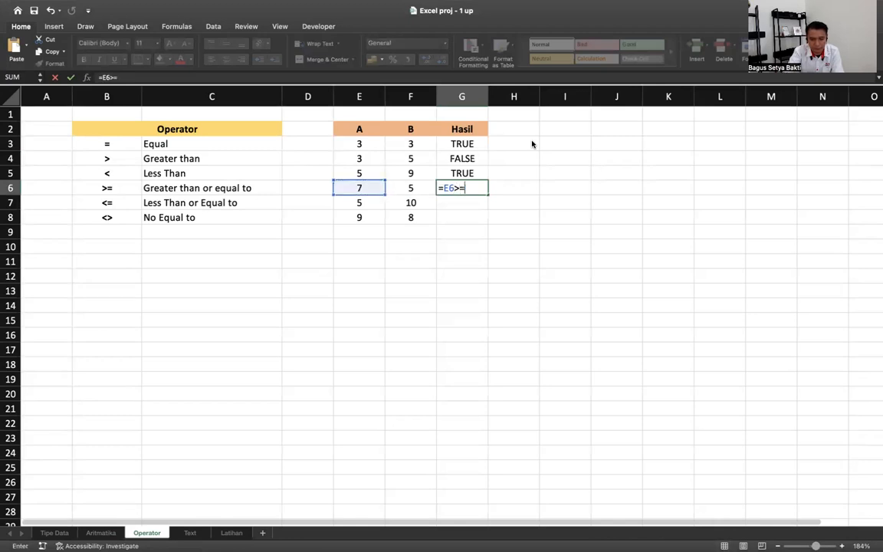
pyautogui.write('=')
pyautogui.press('Left')
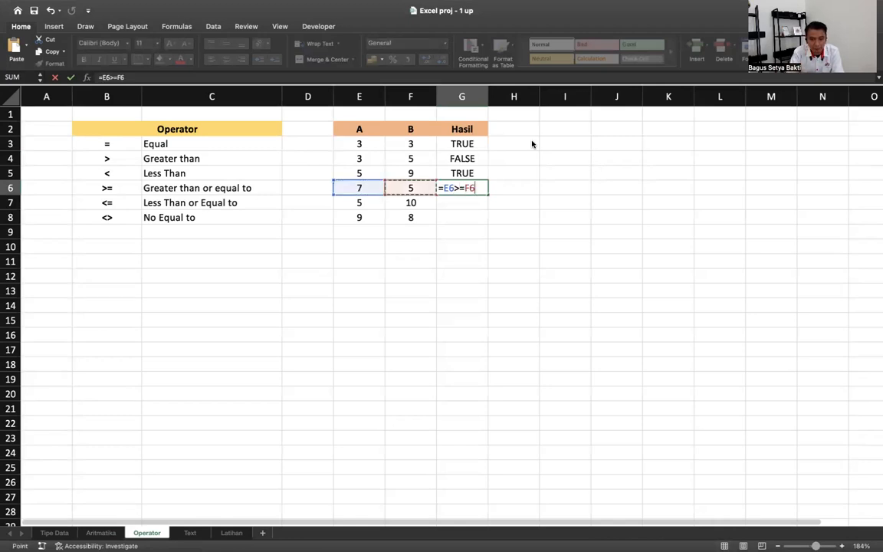
pyautogui.press('Return')
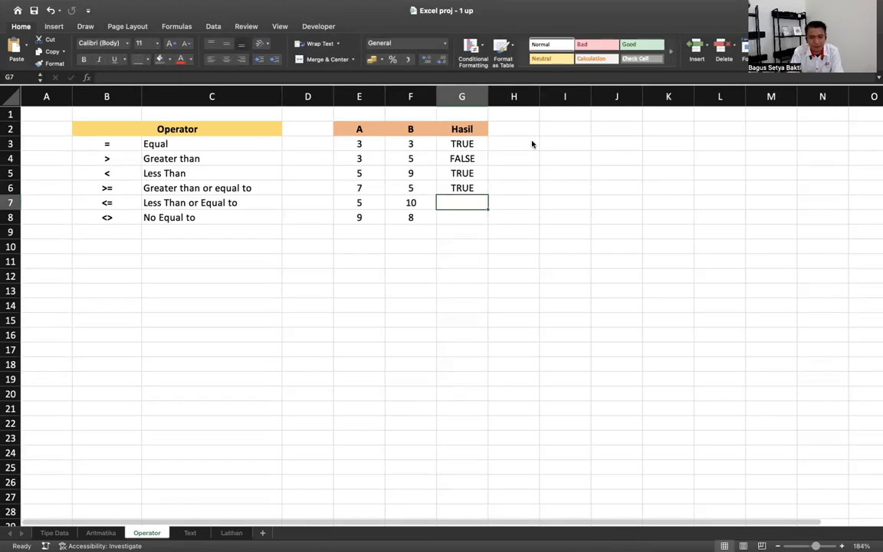
pyautogui.press('Down')
pyautogui.write('=')
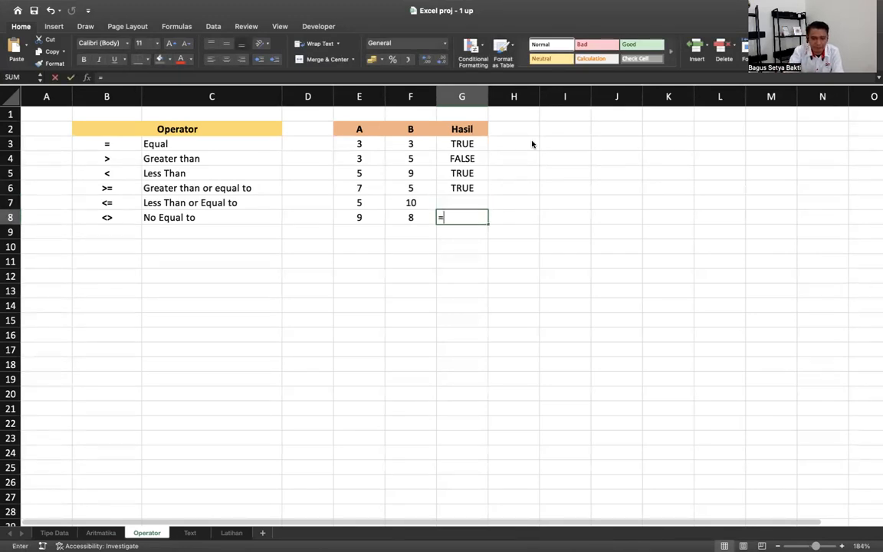
pyautogui.press('Left')
pyautogui.press('Left')
pyautogui.write('<>')
pyautogui.press('Left')
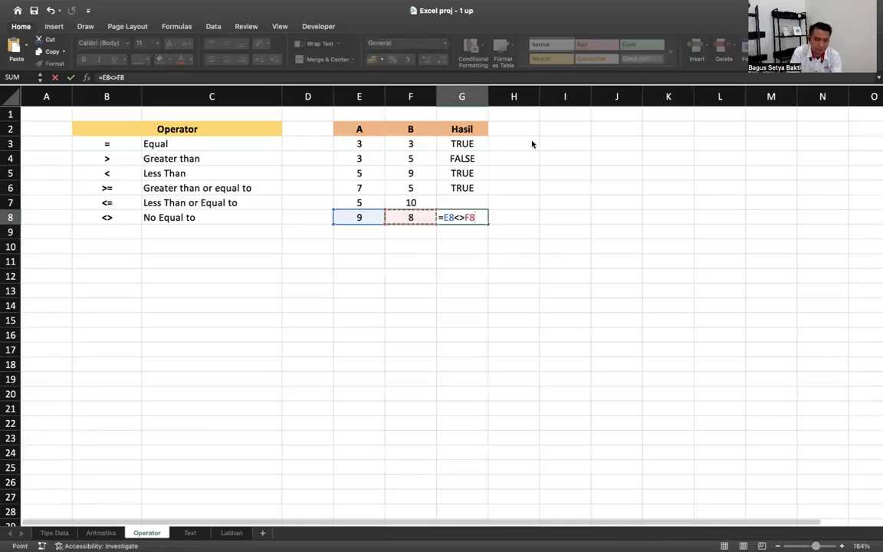
pyautogui.press('Return')
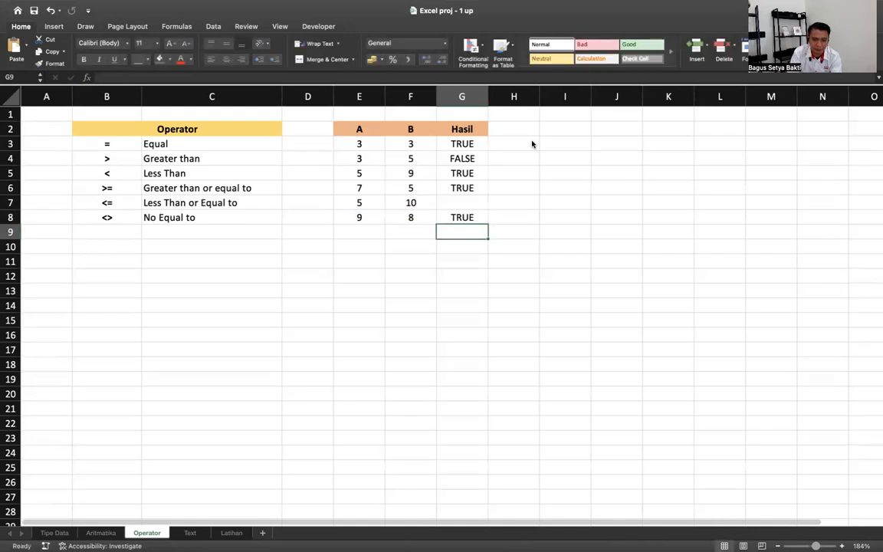
# - Set F8 and E8 both to 7 so G8 reads FALSE, then switch to the Text sheet
pyautogui.press('Left')
pyautogui.press('Up')
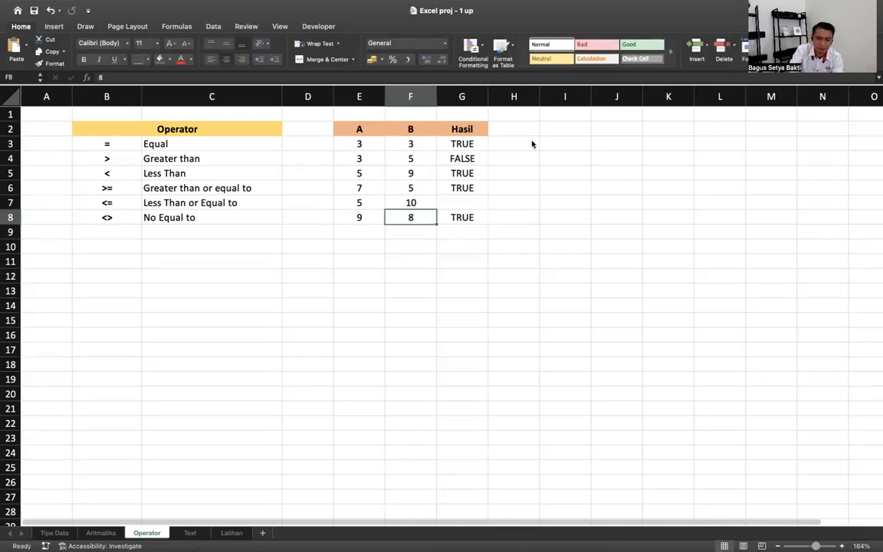
pyautogui.write('7')
pyautogui.press('Return')
pyautogui.press('Up')
pyautogui.press('Left')
pyautogui.write('7')
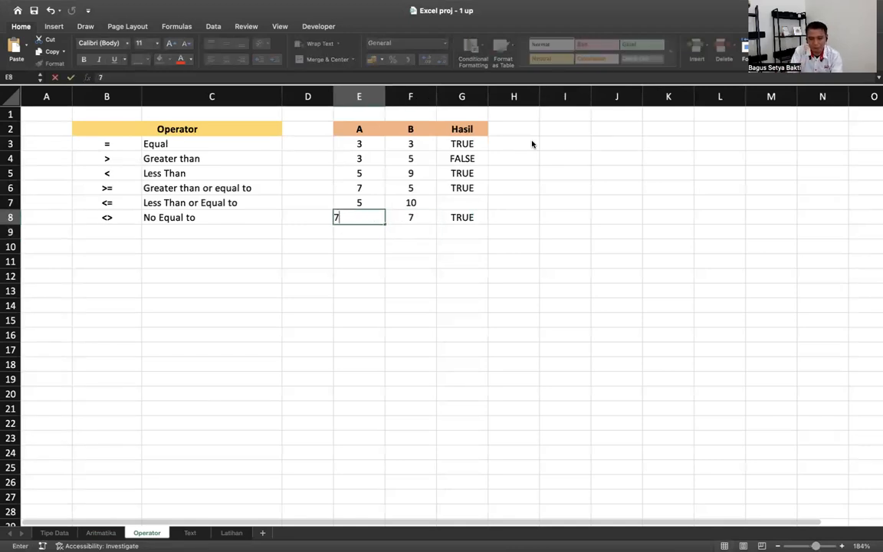
pyautogui.press('Return')
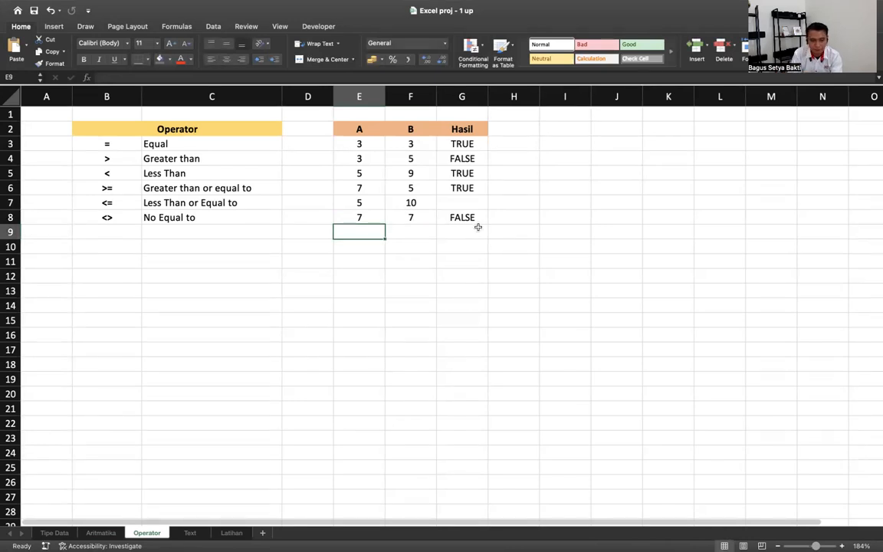
pyautogui.moveTo(341, 218); pyautogui.dragTo(443, 219)
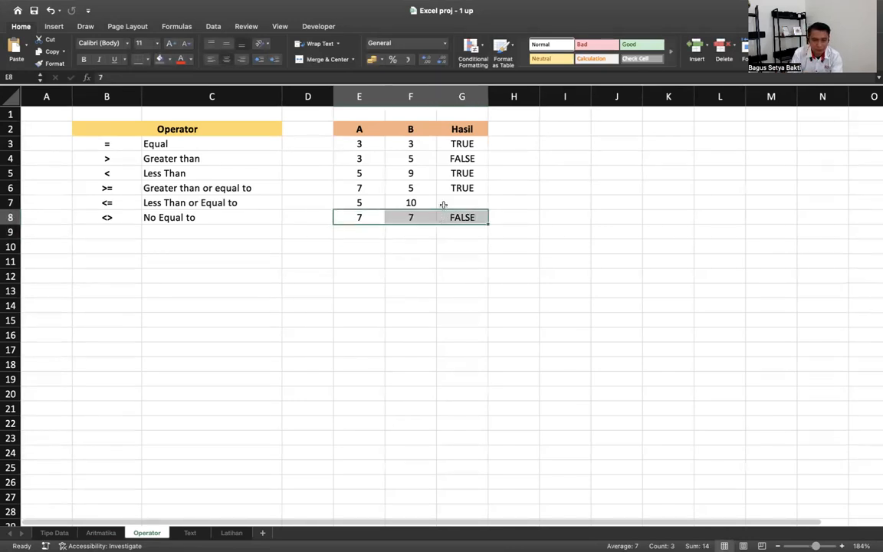
pyautogui.moveTo(359, 143); pyautogui.dragTo(470, 142)
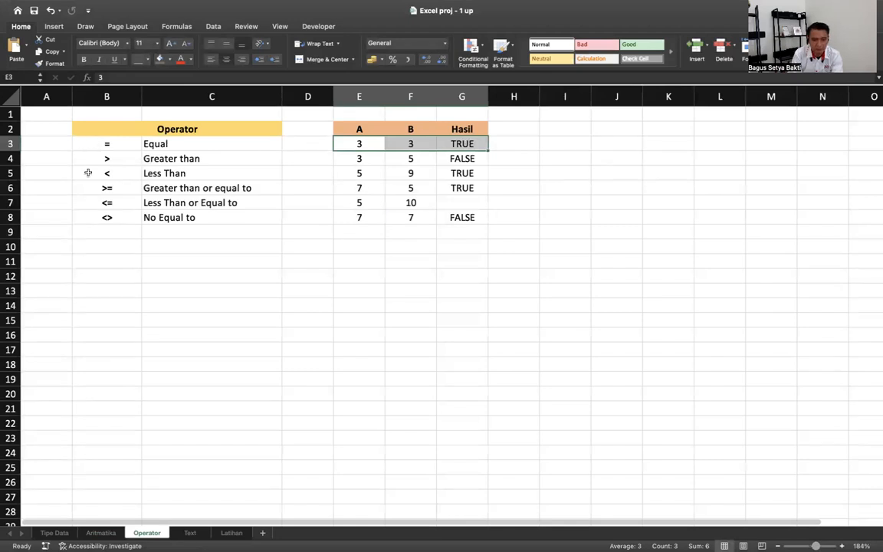
pyautogui.click(190, 533)
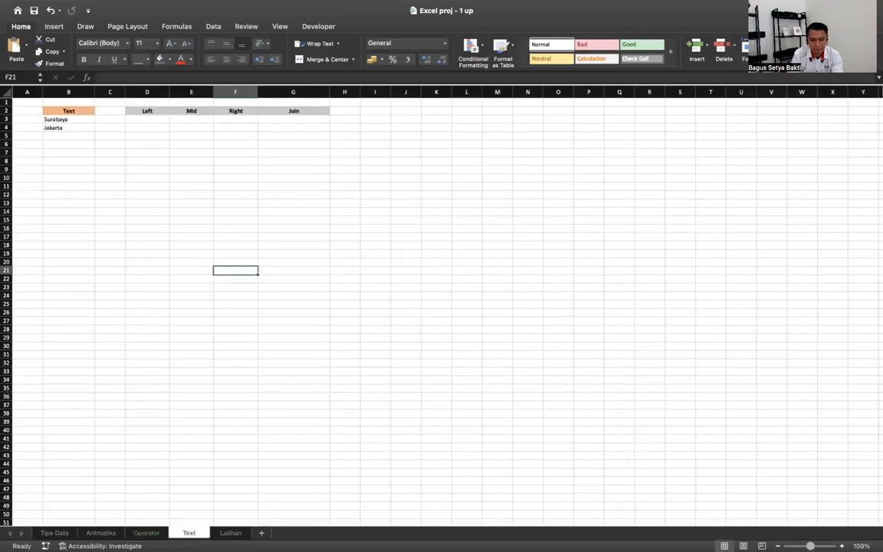
# - In D3 enter =LEFT(B3;3) so the Left column shows Sur from Surabaya
pyautogui.scroll(5, 662, 391)
pyautogui.scroll(2, 584, 352)
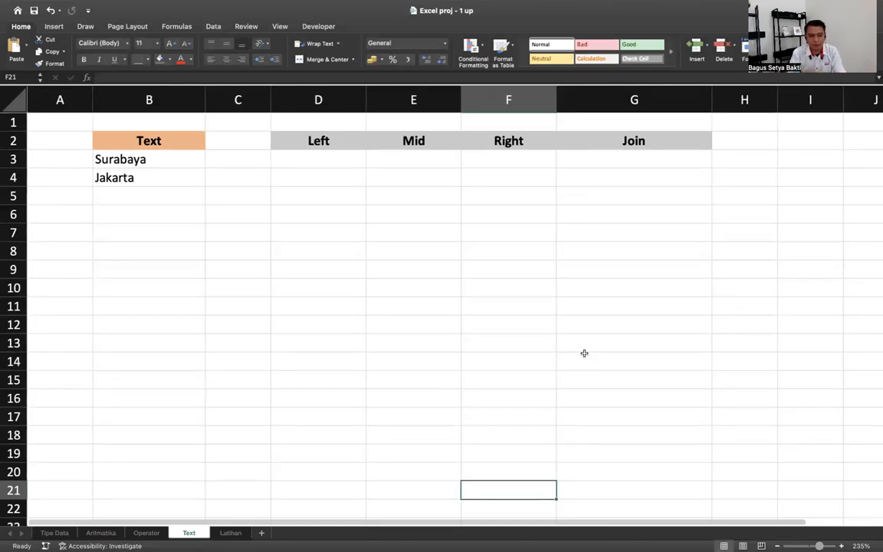
pyautogui.moveTo(572, 5)
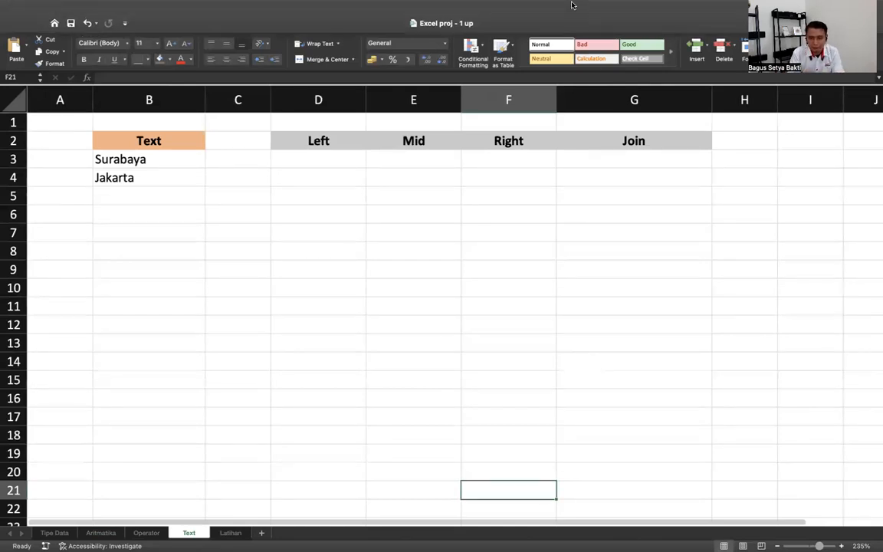
pyautogui.click(331, 158)
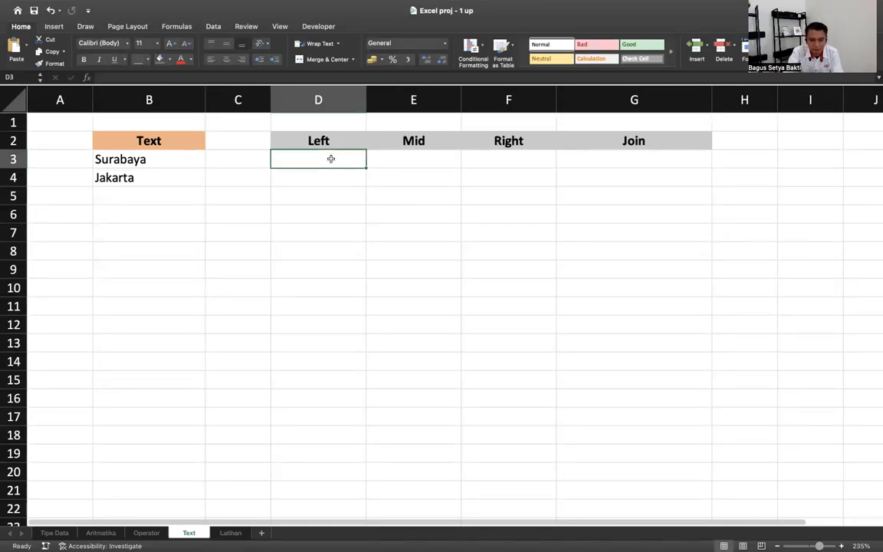
pyautogui.write('=')
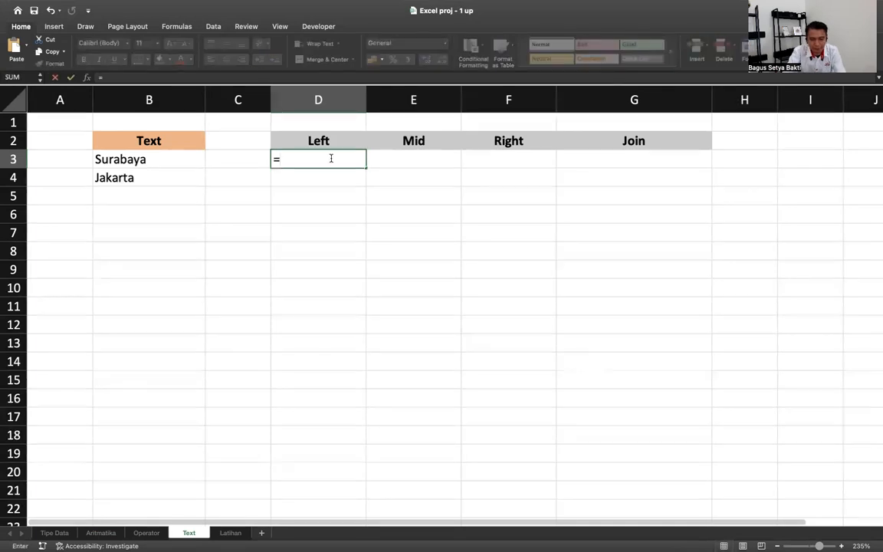
pyautogui.write('left')
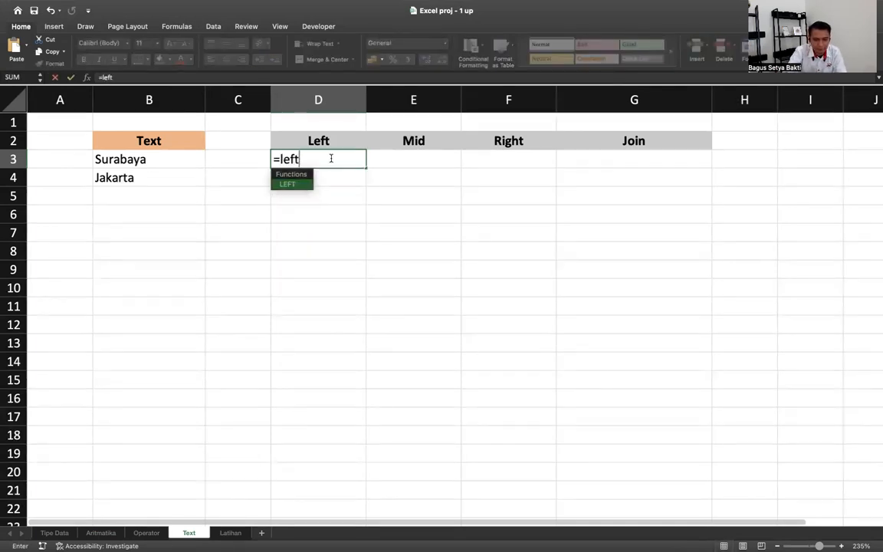
pyautogui.doubleClick(305, 186)
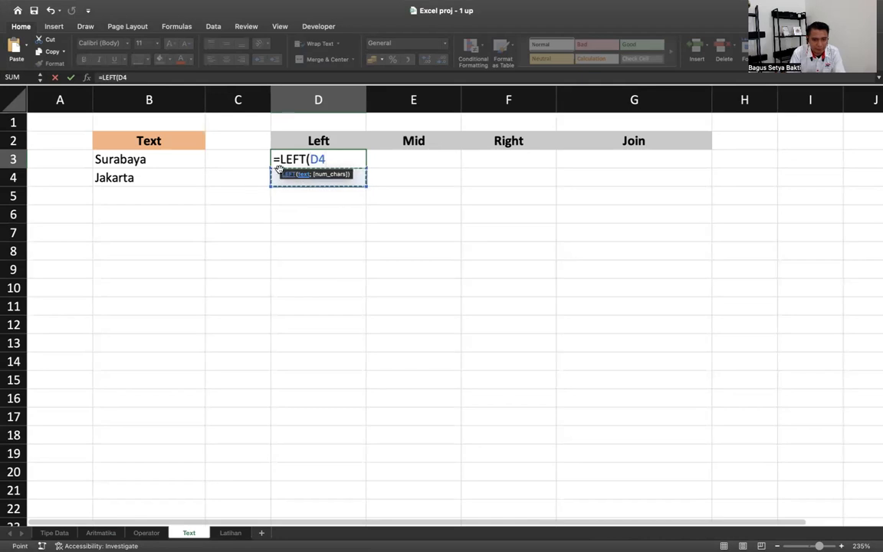
pyautogui.press('BackSpace')
pyautogui.press('BackSpace')
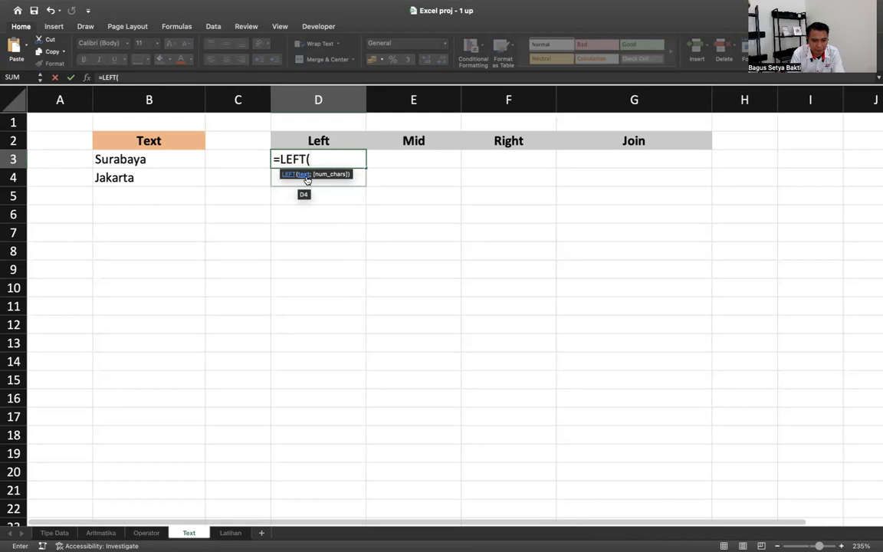
pyautogui.click(182, 160)
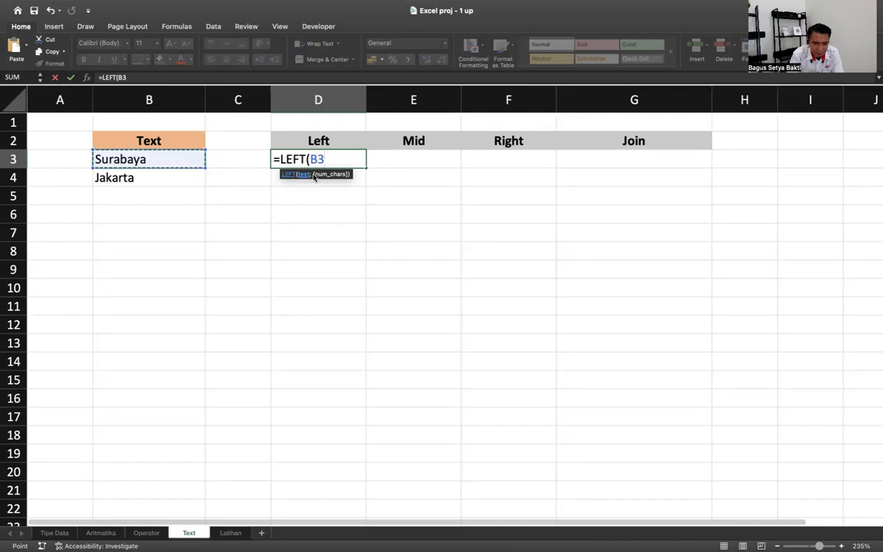
pyautogui.write(';')
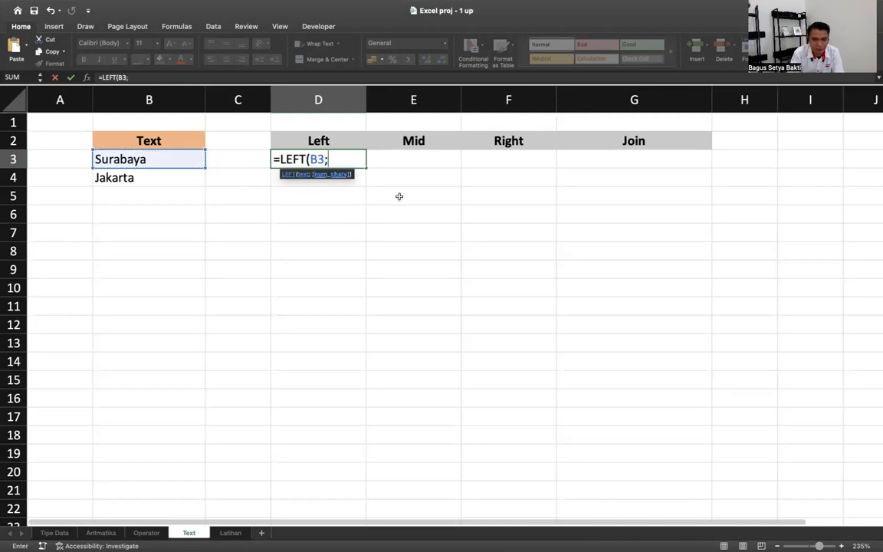
pyautogui.press('BackSpace')
pyautogui.write(';')
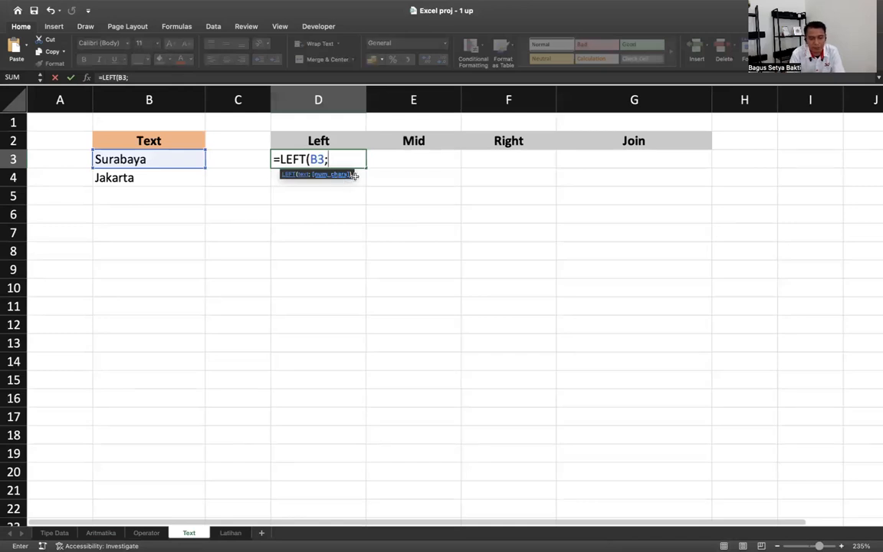
pyautogui.write('3')
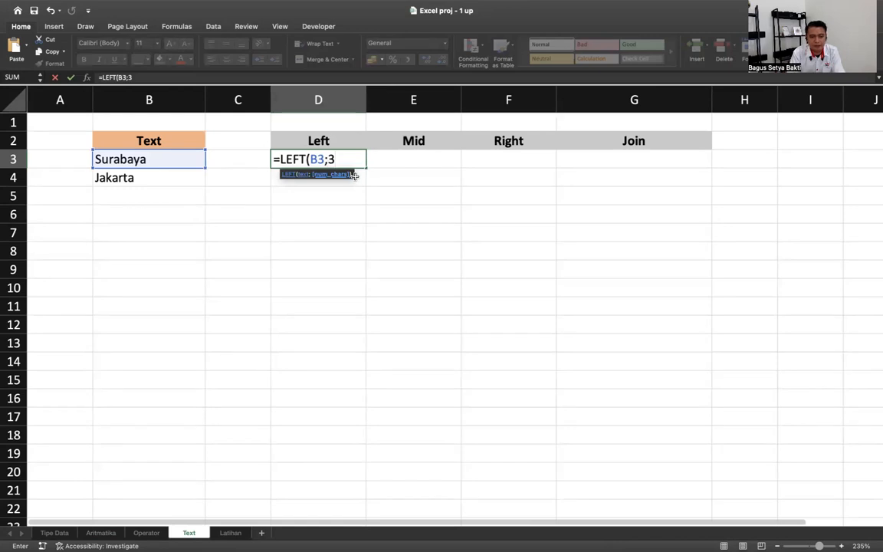
pyautogui.press('Return')
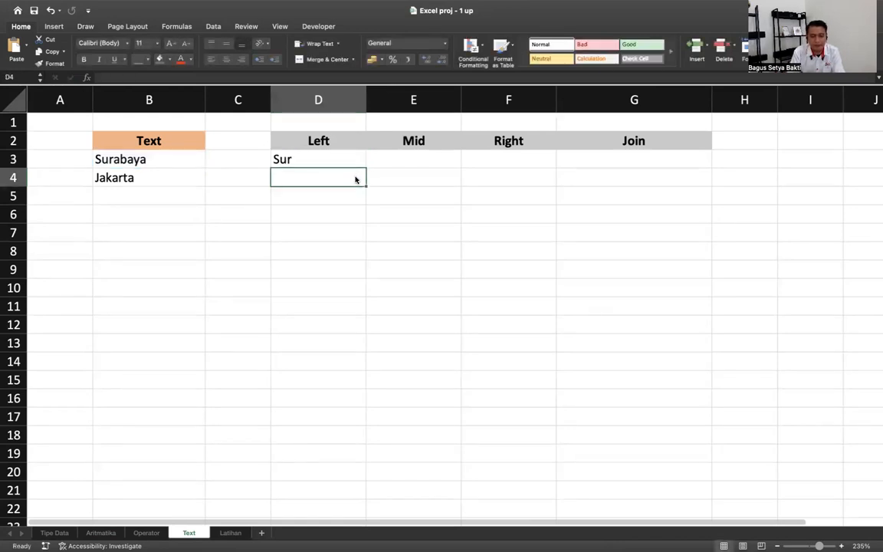
# - Enter a =TEXT(B4;2) formula in D4
pyautogui.write('=tex')
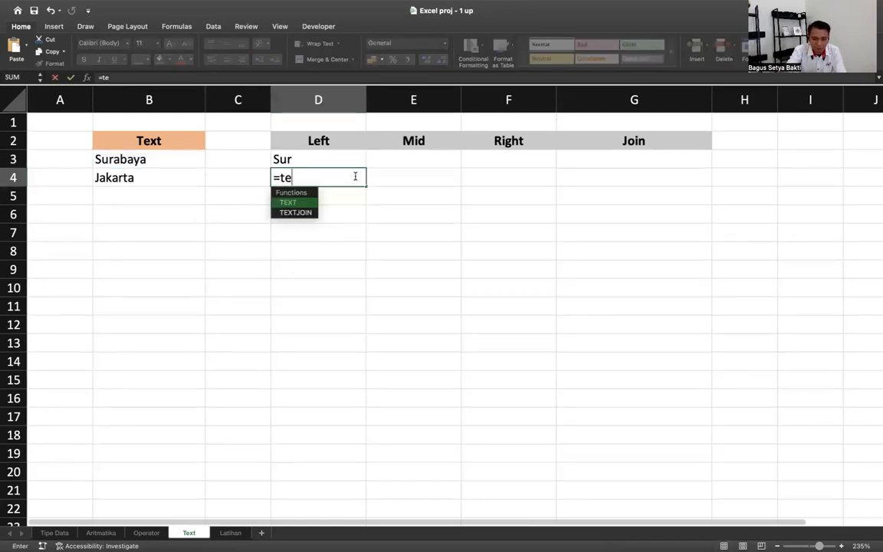
pyautogui.doubleClick(315, 204)
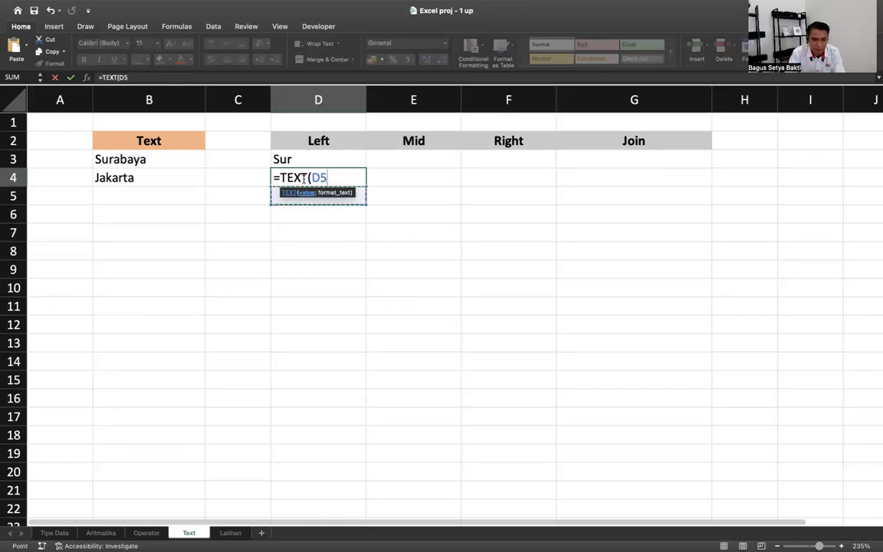
pyautogui.click(168, 177)
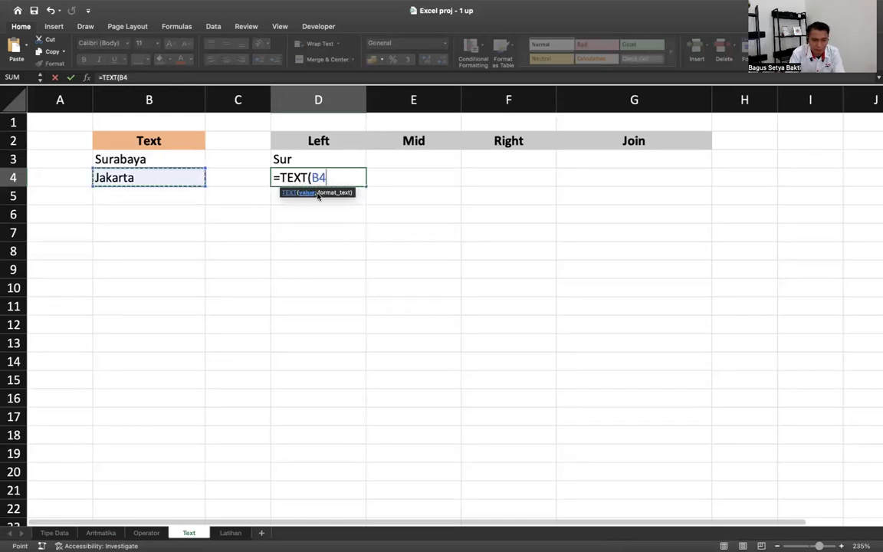
pyautogui.write(';')
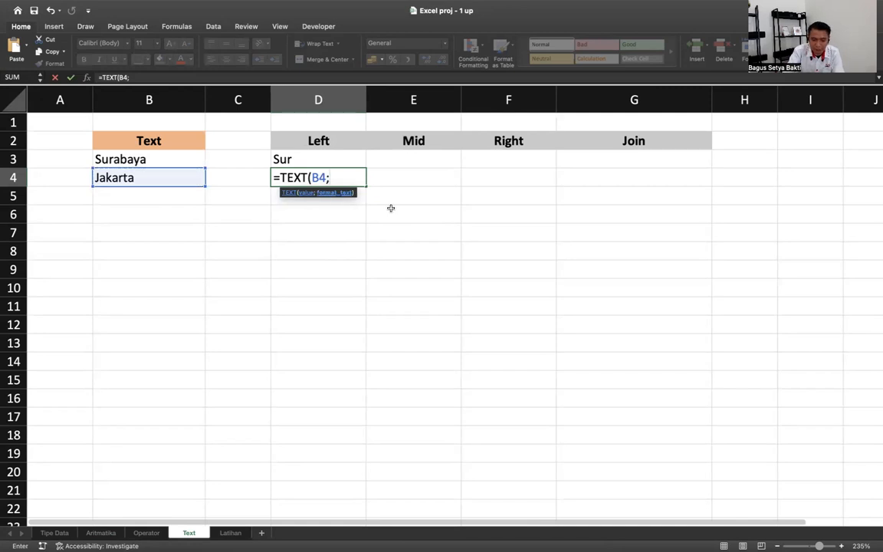
pyautogui.press('BackSpace')
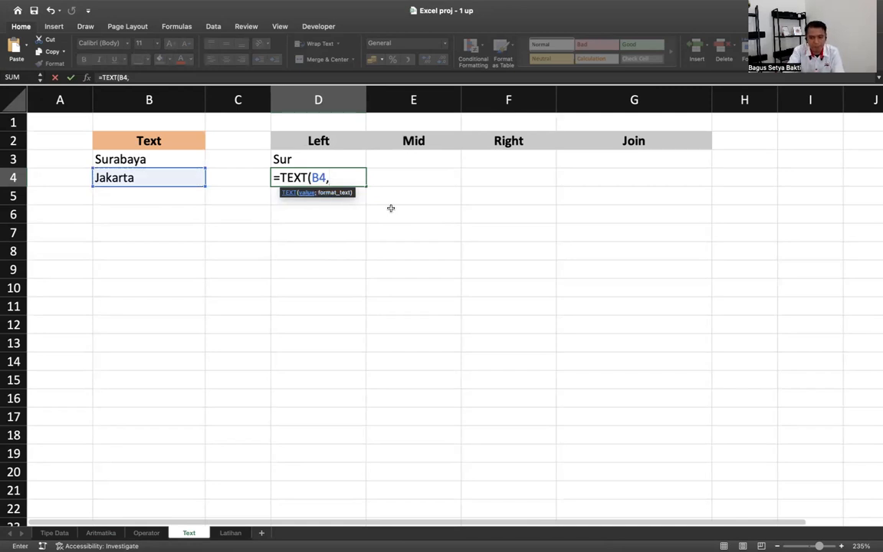
pyautogui.write(';')
pyautogui.press('BackSpace')
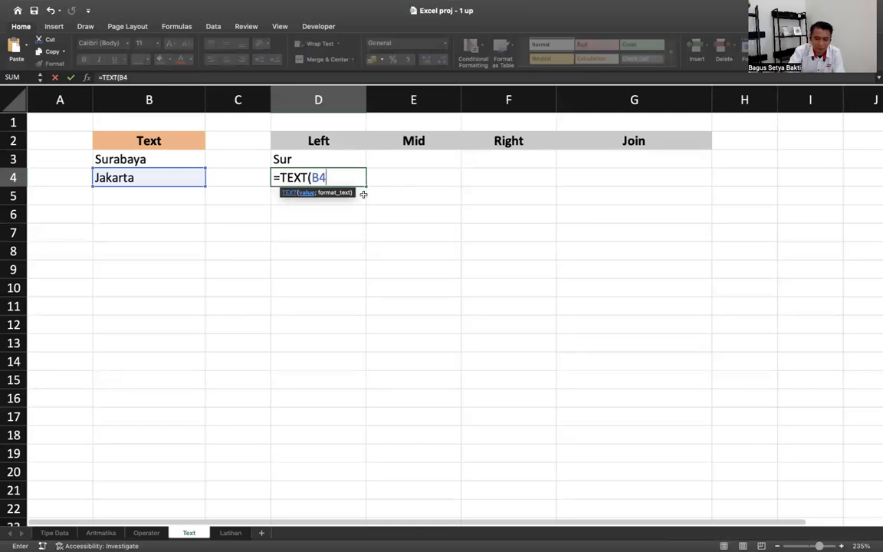
pyautogui.write(';')
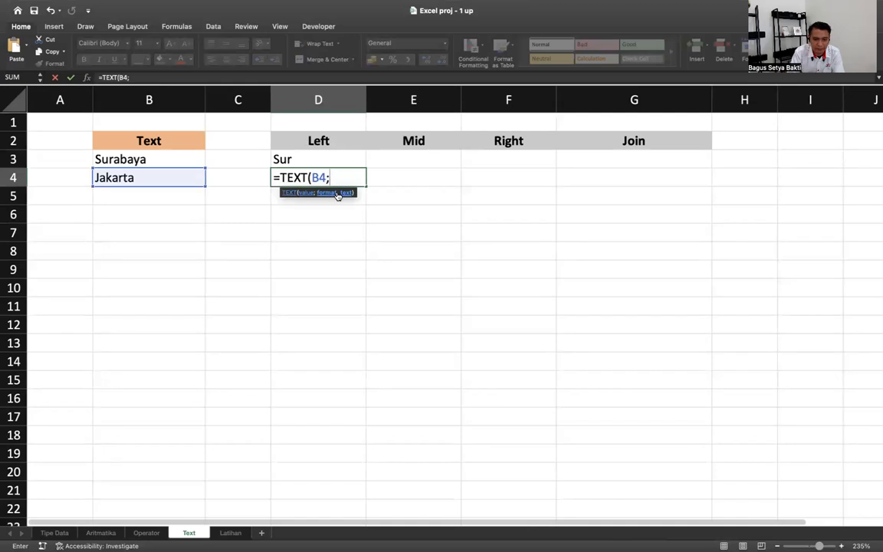
pyautogui.write('2')
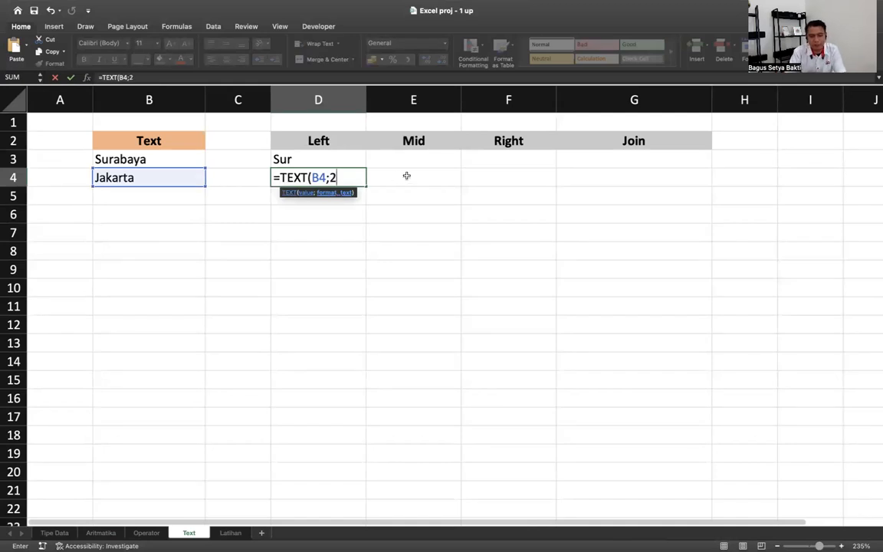
pyautogui.press('Return')
# - Change TEXT to LEFT in D4's formula so it shows Ja, then begin a MID formula in E3
pyautogui.click(339, 181)
pyautogui.doubleClick(338, 181)
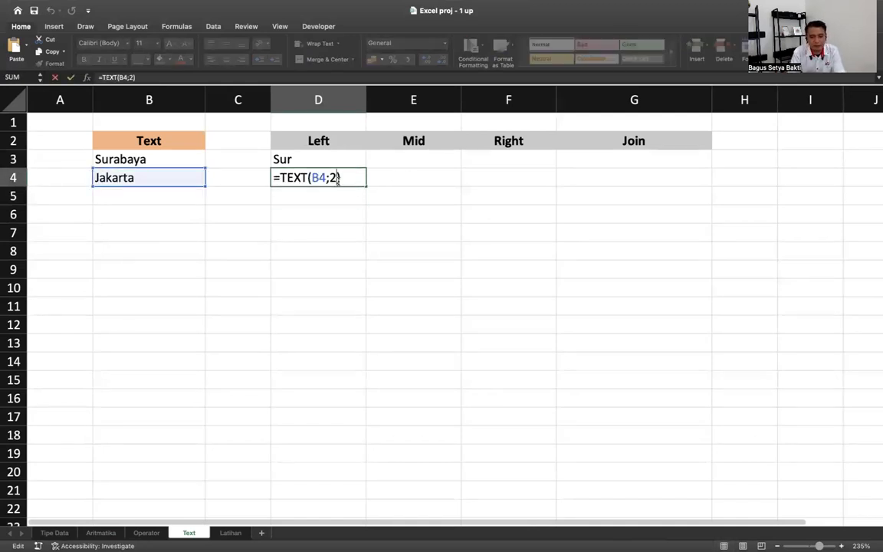
pyautogui.doubleClick(301, 177)
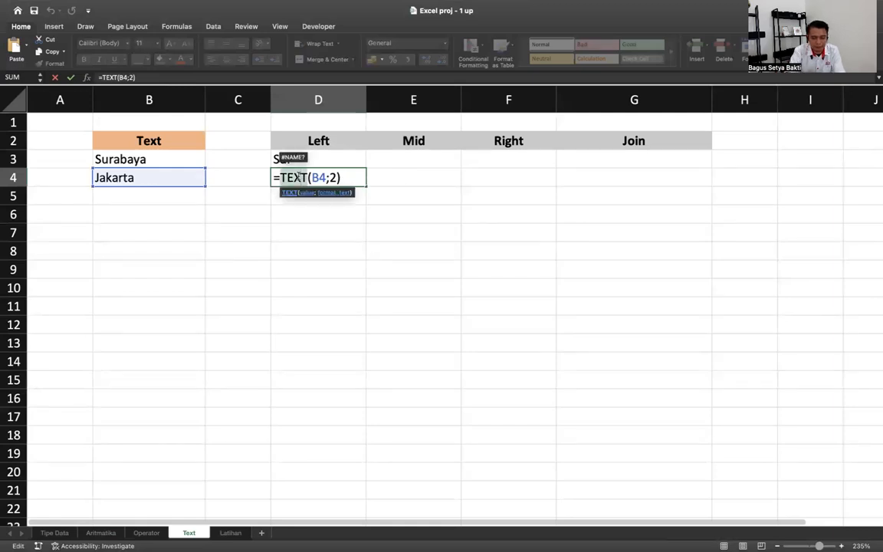
pyautogui.write('lef')
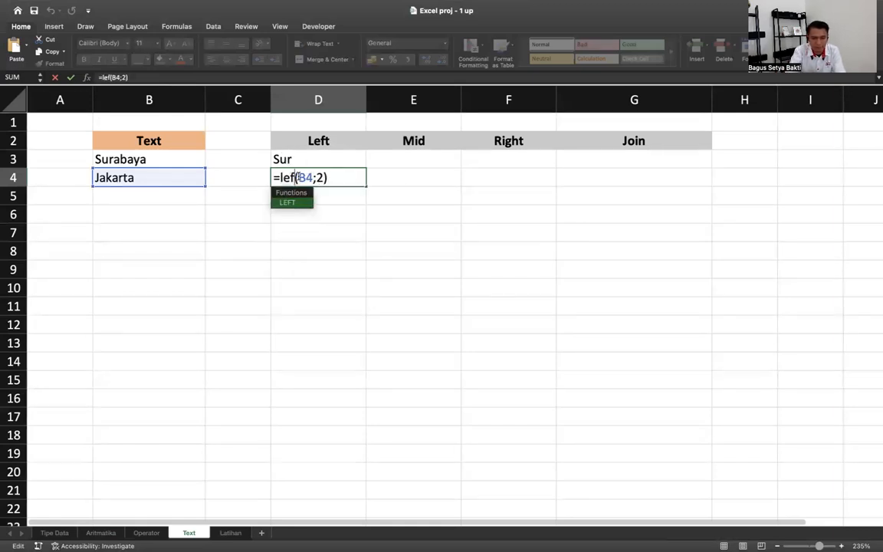
pyautogui.press('Return')
pyautogui.doubleClick(299, 177)
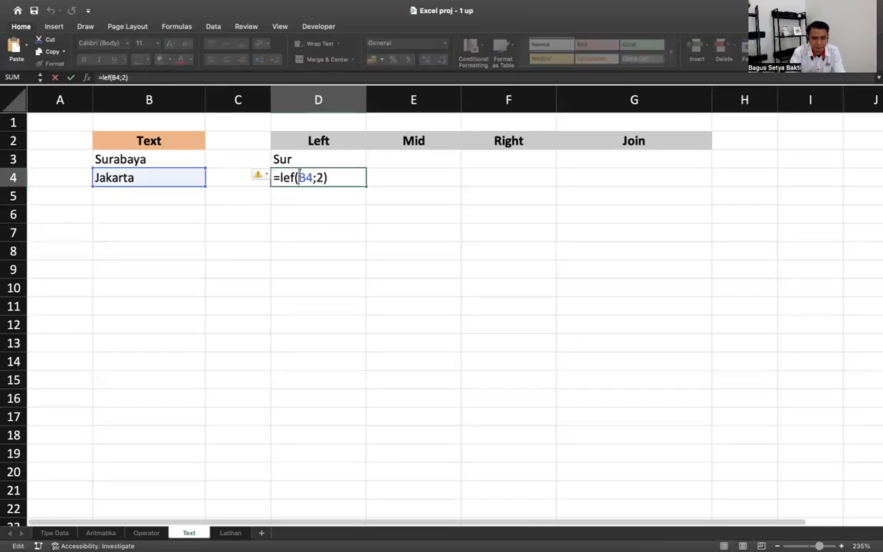
pyautogui.write('t')
pyautogui.press('Return')
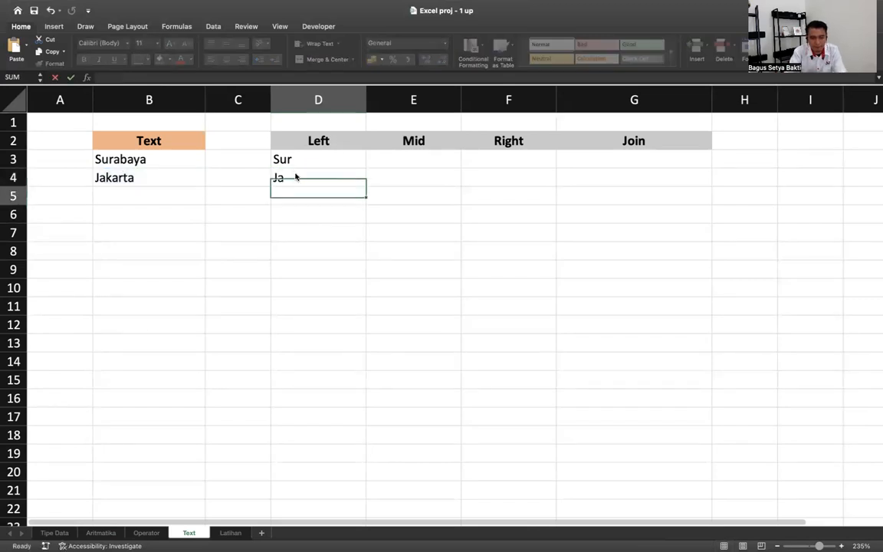
pyautogui.click(434, 159)
pyautogui.write('=')
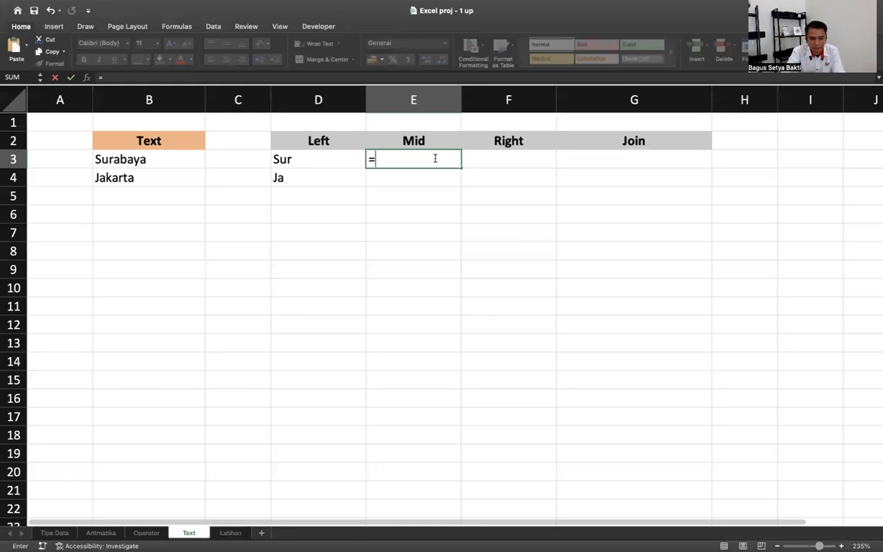
pyautogui.write('mid(')
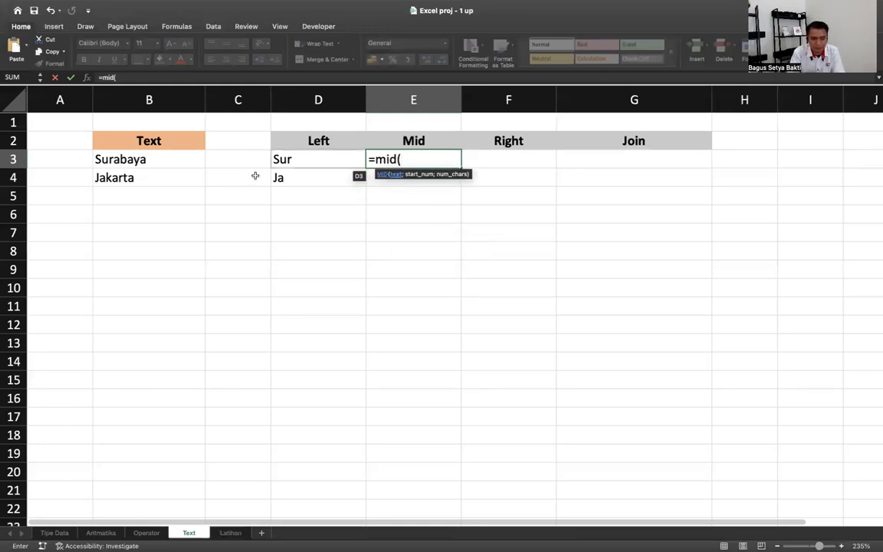
# - Complete =MID(B3;3;3) in E3 and fill it down to E4, giving rab and kar
pyautogui.click(167, 158)
pyautogui.write(';')
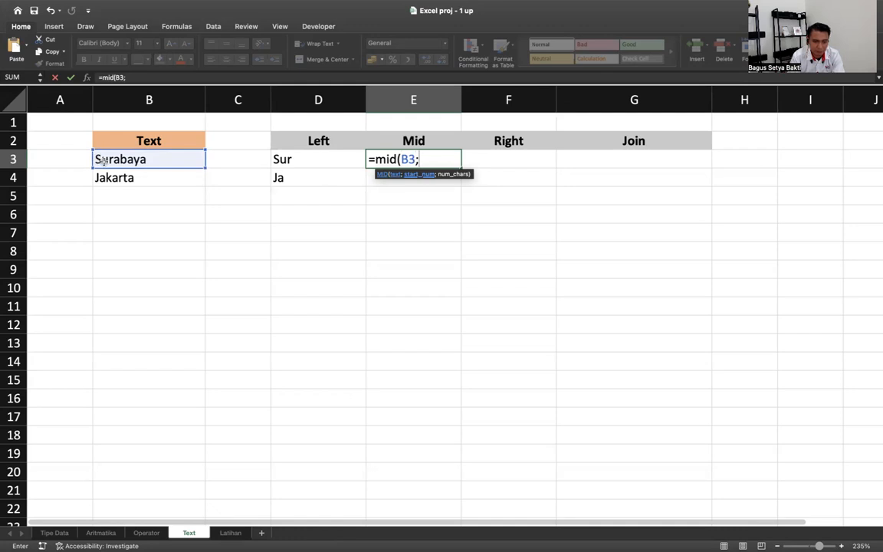
pyautogui.write('3')
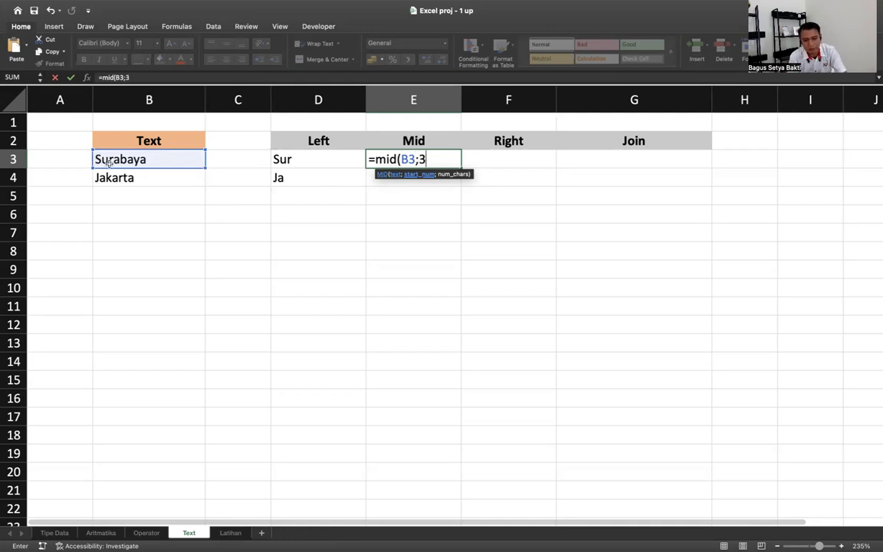
pyautogui.write(';3')
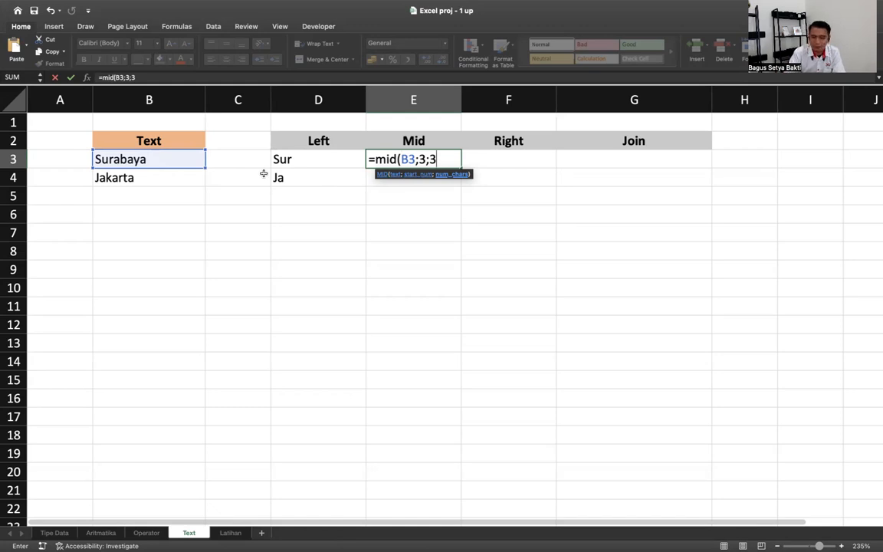
pyautogui.press('Return')
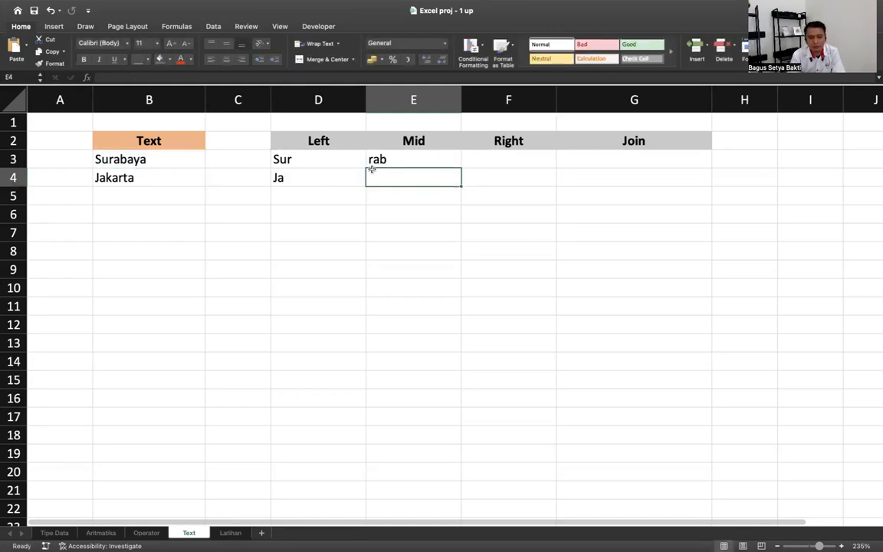
pyautogui.click(407, 162)
pyautogui.moveTo(459, 166); pyautogui.dragTo(460, 186)
# - Enter =RIGHT(B3;3) in F3 and fill it down to F4, giving aya and rta
pyautogui.click(516, 158)
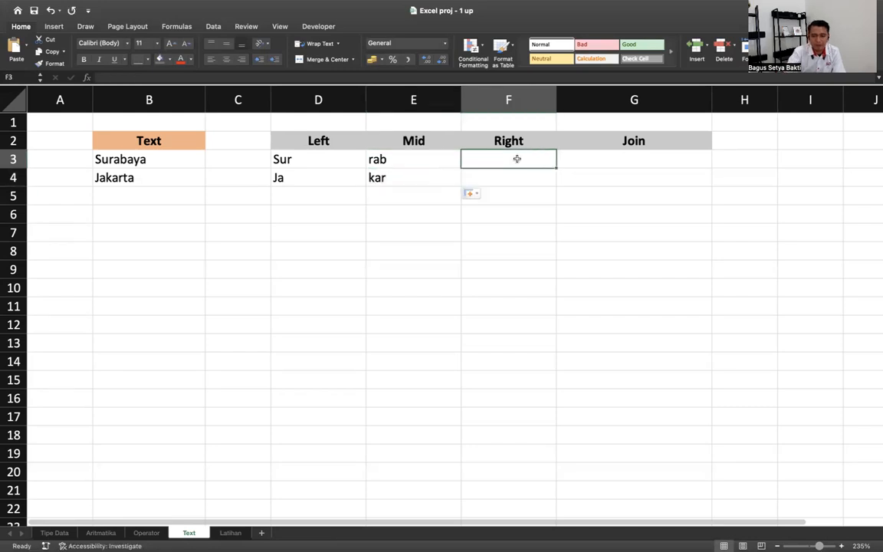
pyautogui.write('=rig')
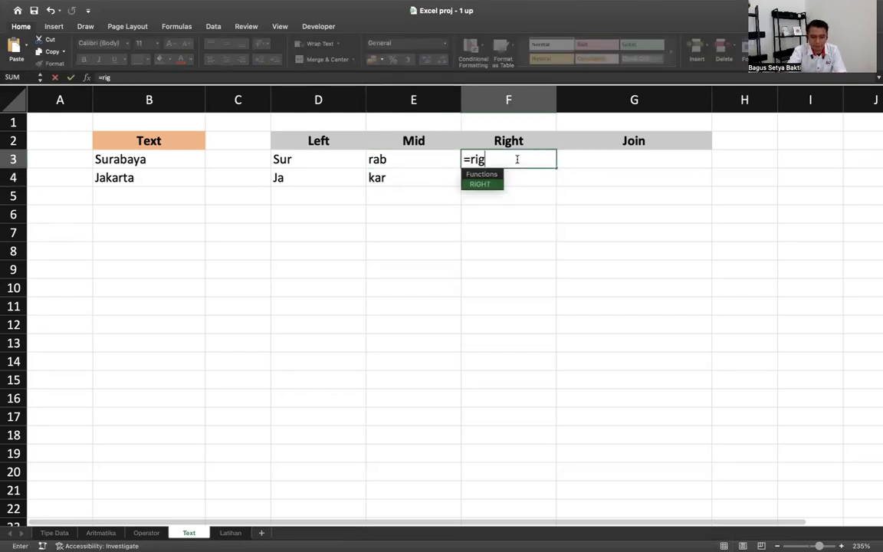
pyautogui.press('Tab')
pyautogui.click(485, 187)
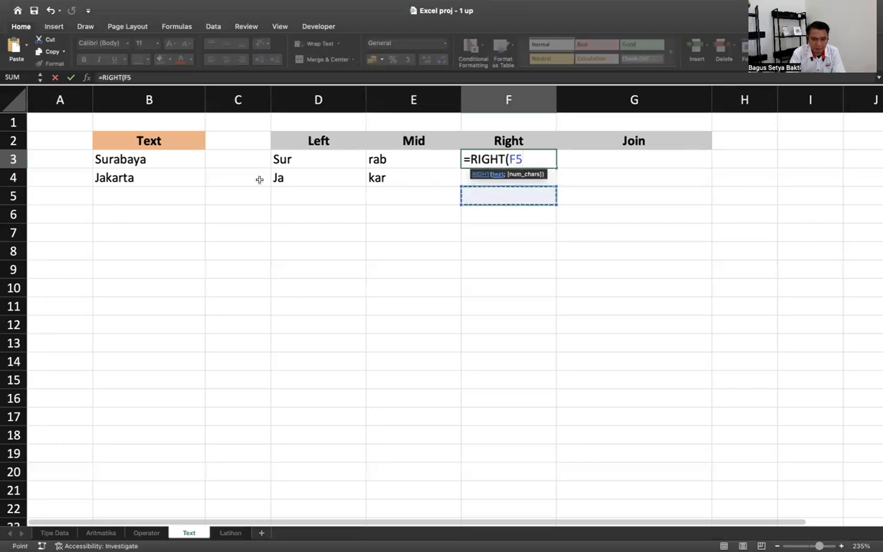
pyautogui.click(163, 161)
pyautogui.write(';')
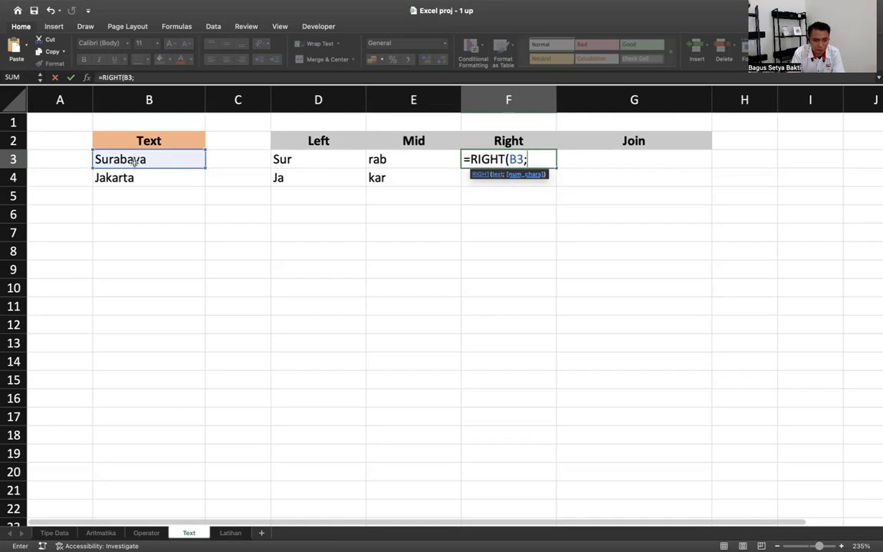
pyautogui.write('3')
pyautogui.press('Return')
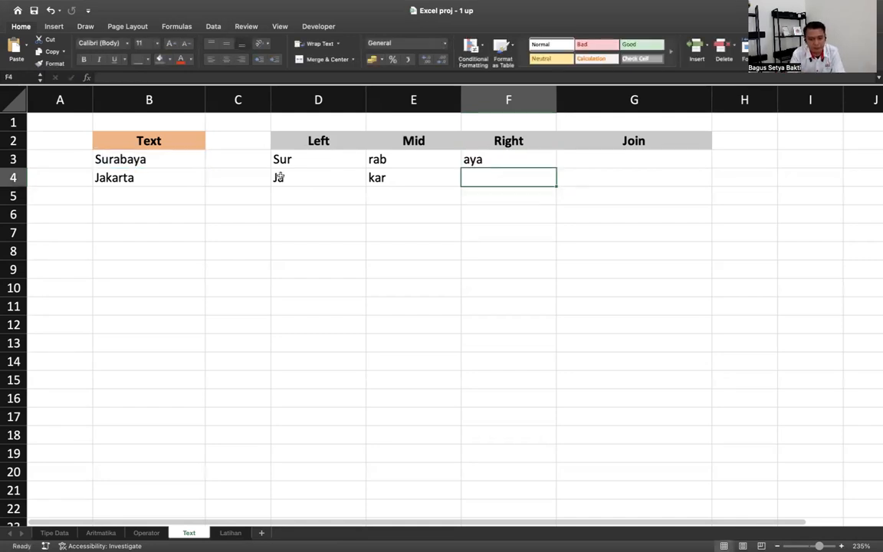
pyautogui.click(551, 158)
pyautogui.moveTo(556, 169); pyautogui.dragTo(553, 178)
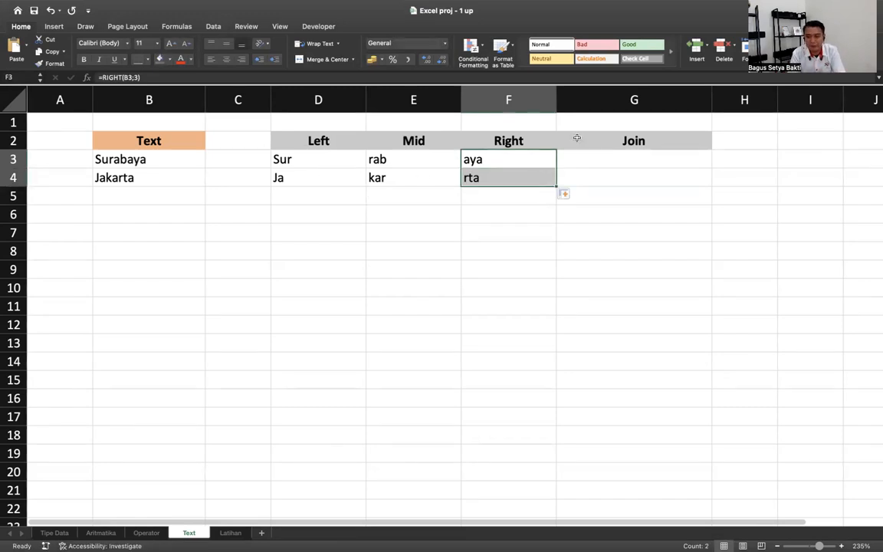
pyautogui.click(637, 162)
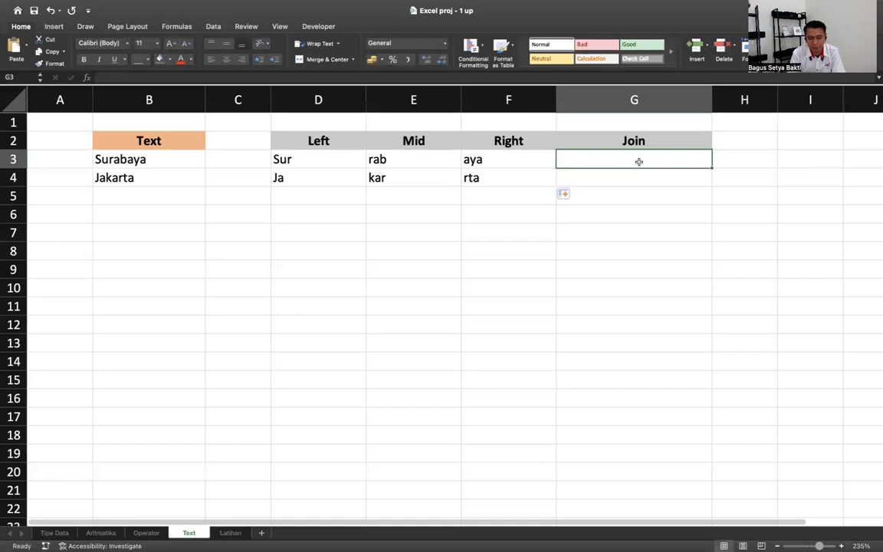
# - In G3 enter =CONCATENATE(B3;B4), showing SurabayaJakarta
pyautogui.write('=con')
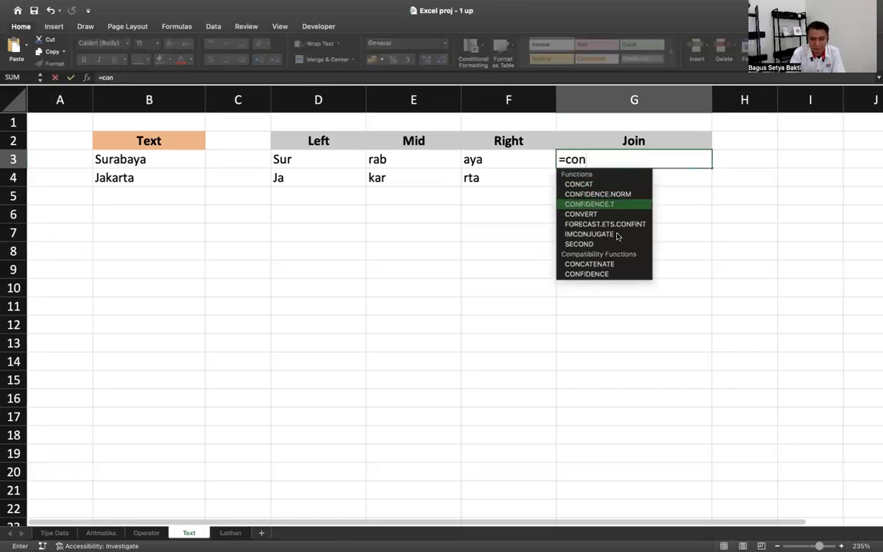
pyautogui.doubleClick(616, 265)
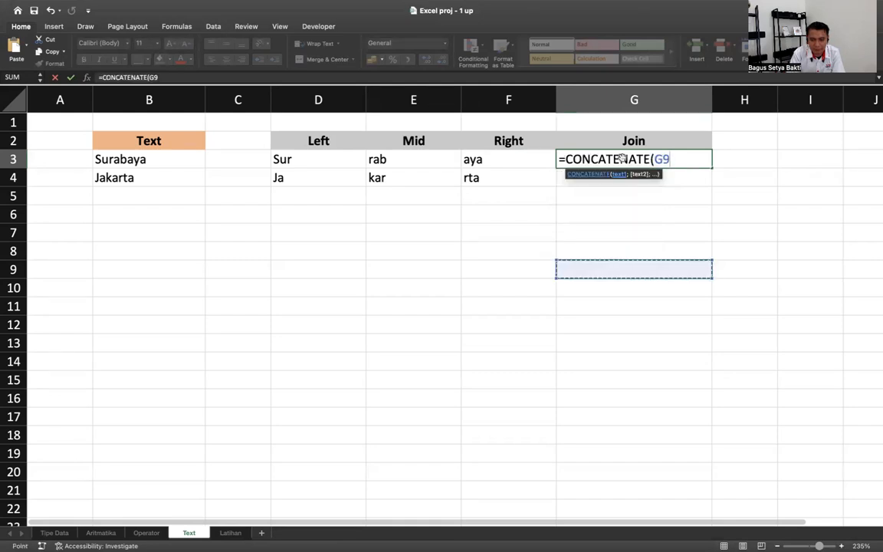
pyautogui.write('G')
pyautogui.press('BackSpace')
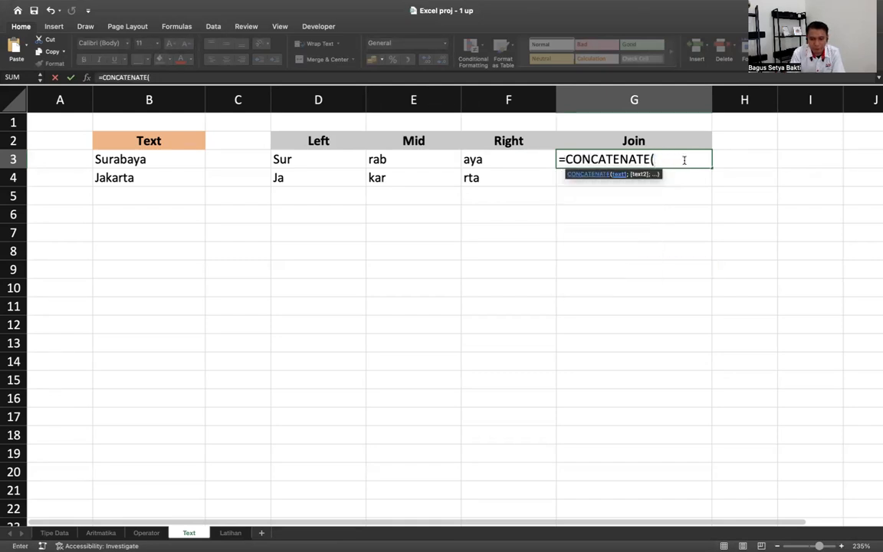
pyautogui.click(162, 167)
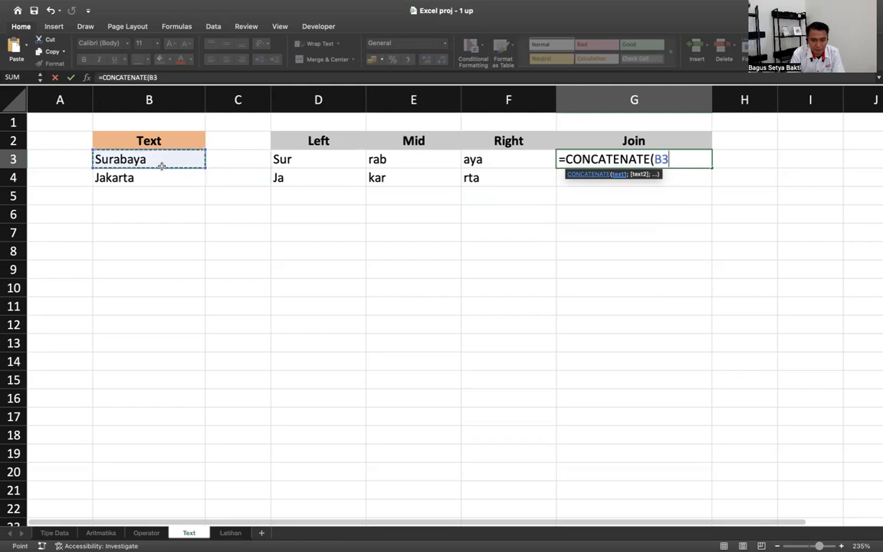
pyautogui.write(';')
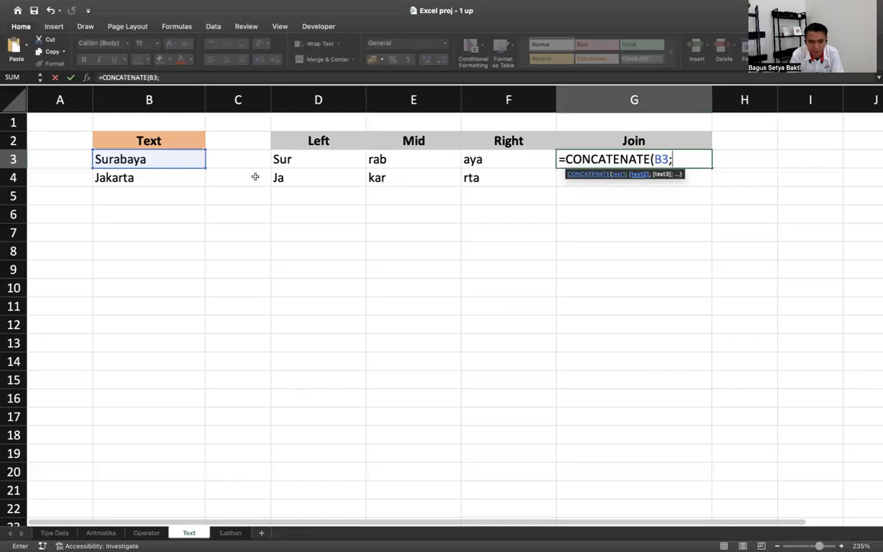
pyautogui.click(163, 177)
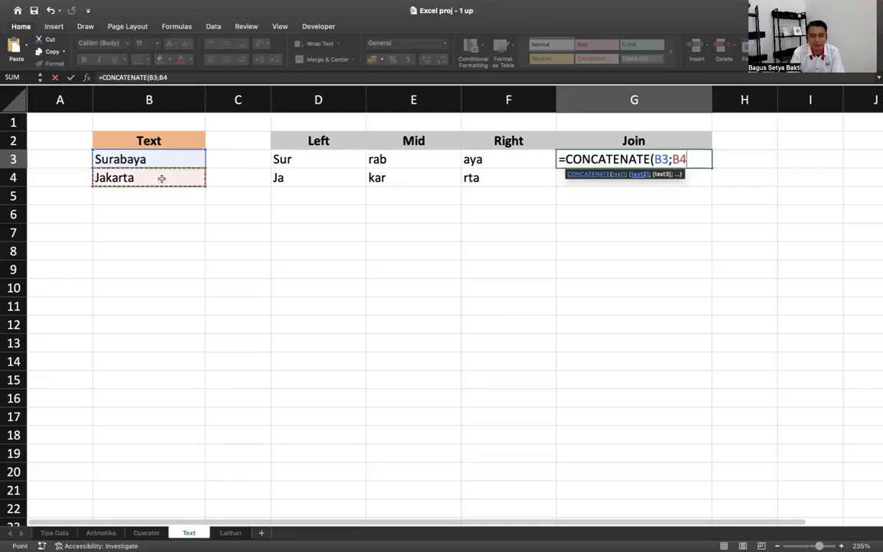
pyautogui.press('Return')
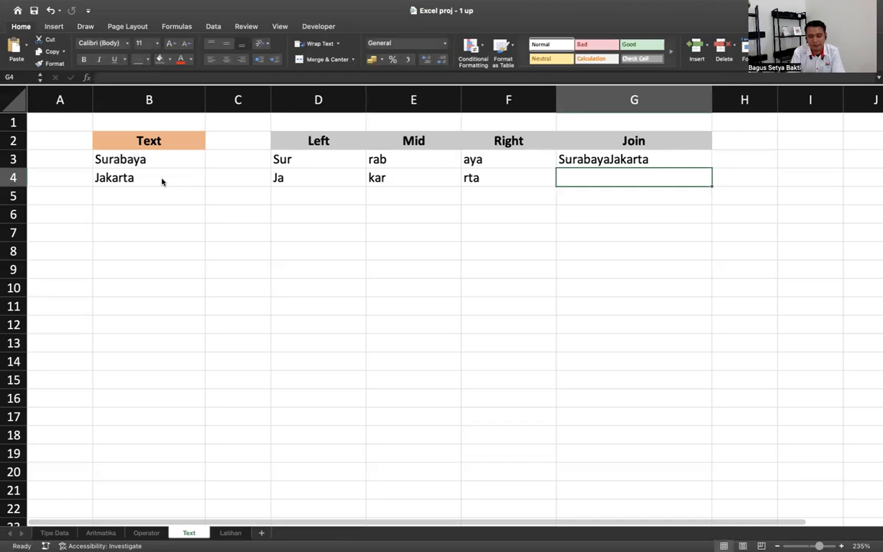
# - In G4 enter =CONCATENATE(B3;" dan ";B4) to get Surabaya dan Jakarta
pyautogui.write('=con')
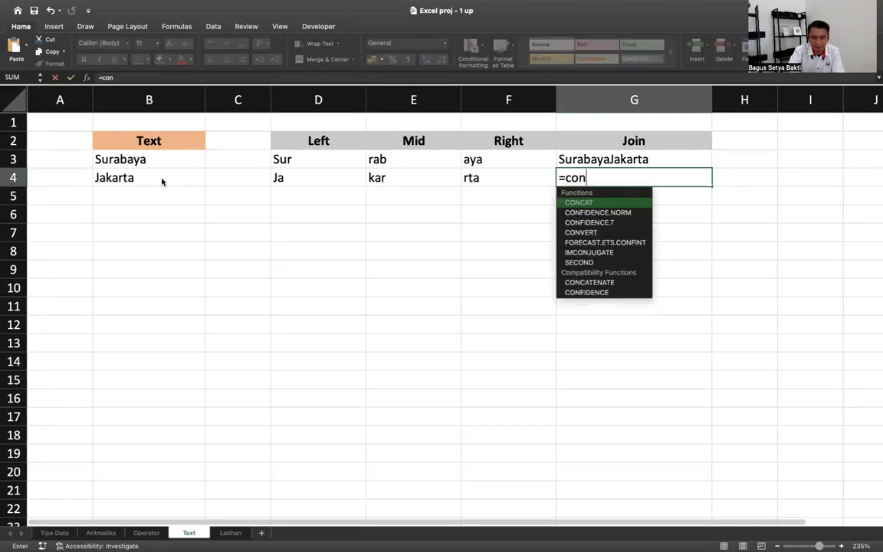
pyautogui.doubleClick(628, 287)
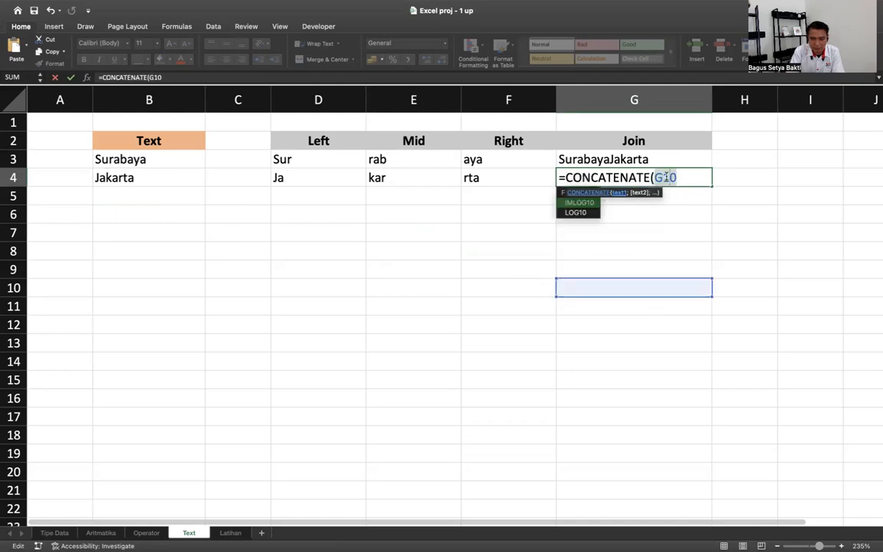
pyautogui.click(166, 158)
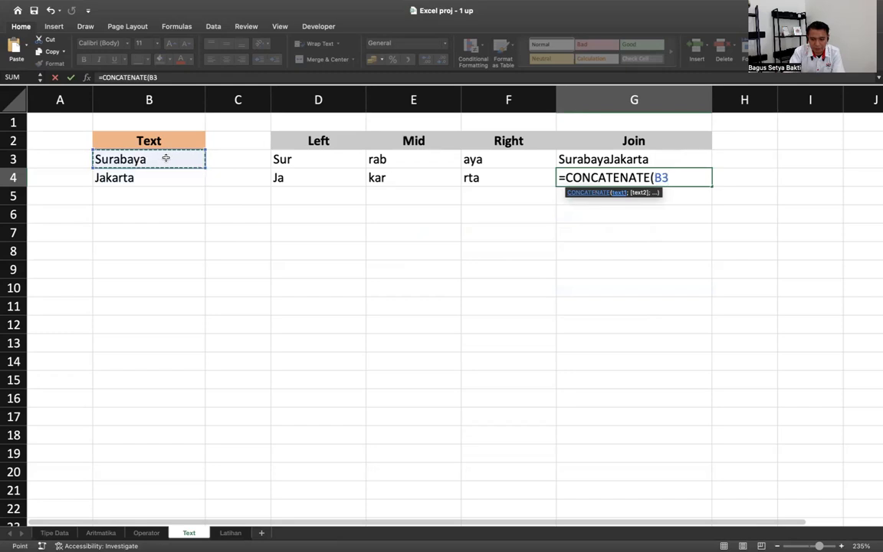
pyautogui.write(';')
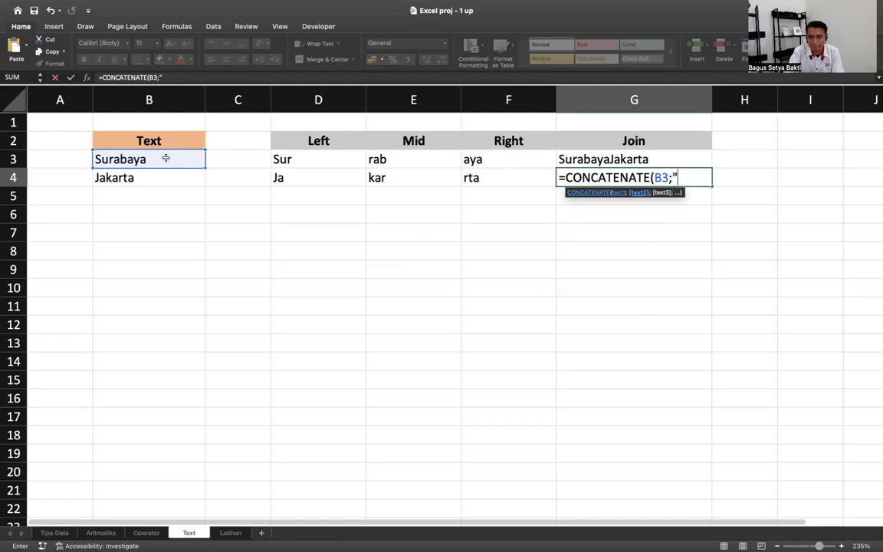
pyautogui.write('" d')
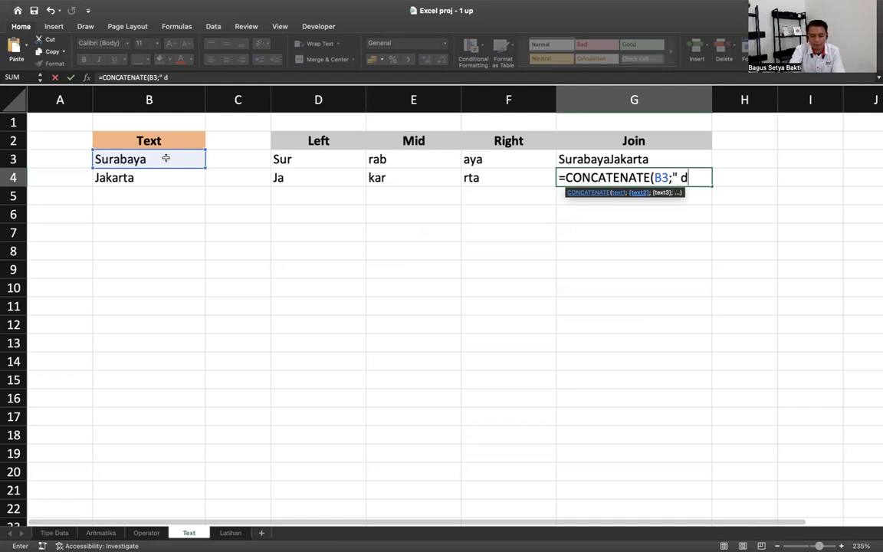
pyautogui.write('an "')
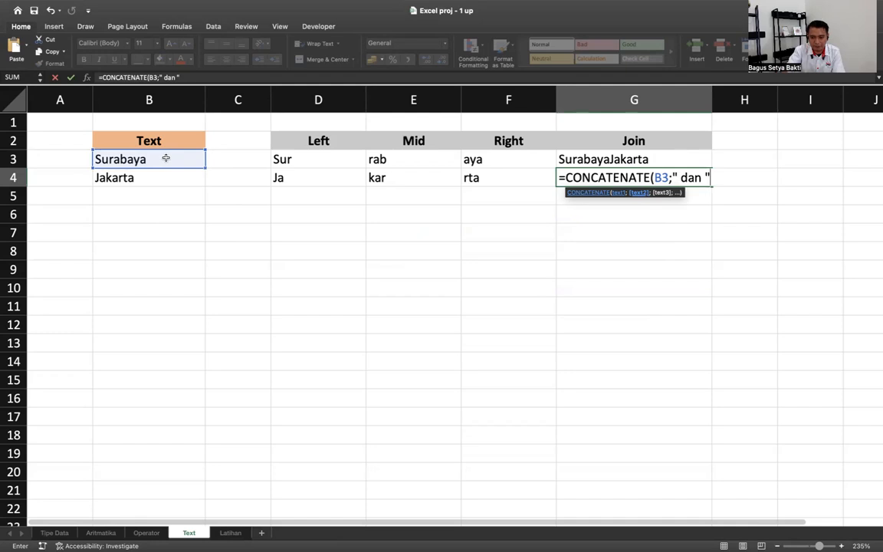
pyautogui.write(';')
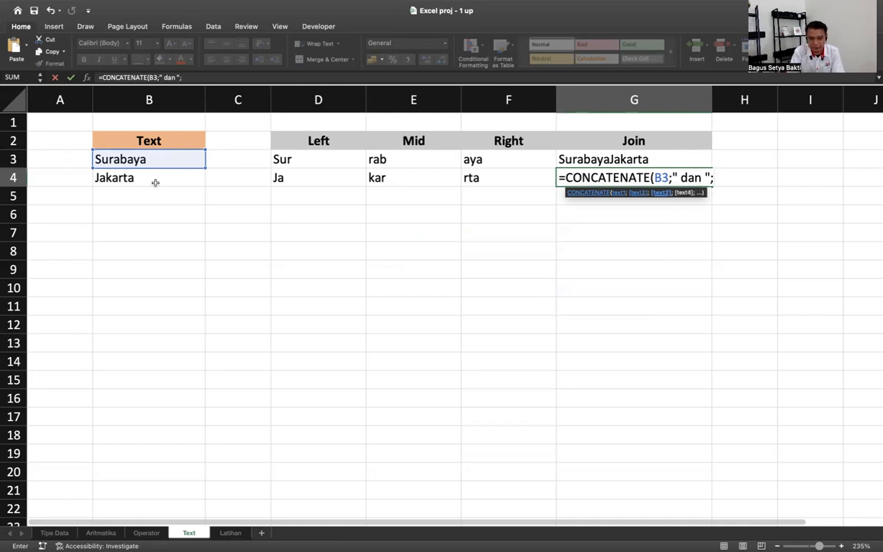
pyautogui.click(168, 175)
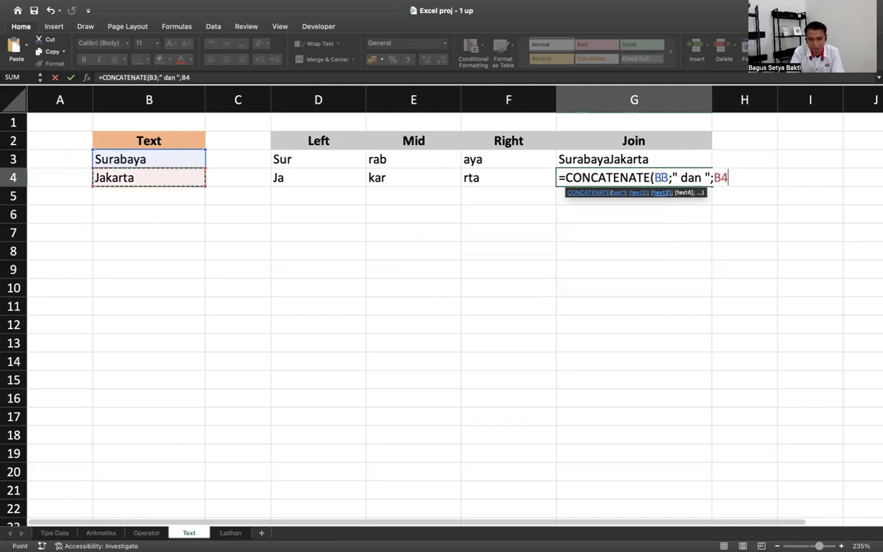
pyautogui.moveTo(672, 177); pyautogui.dragTo(704, 177)
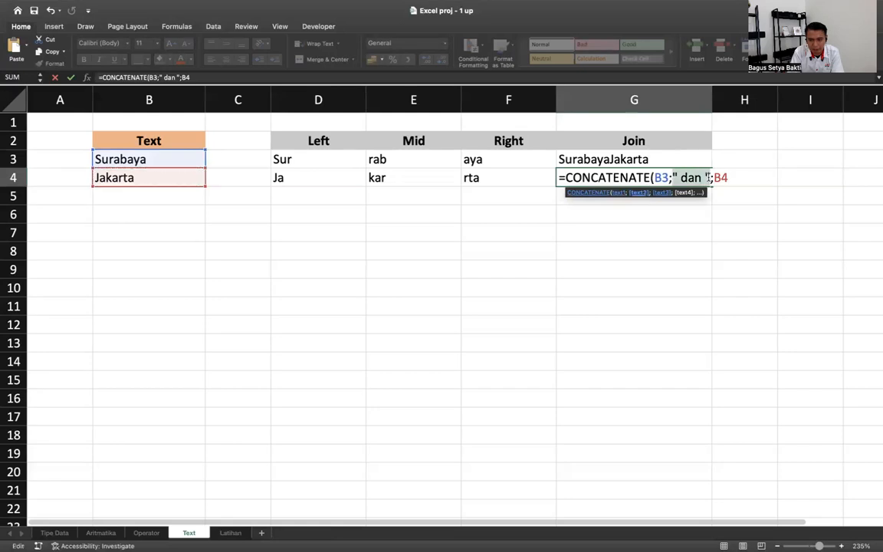
pyautogui.click(720, 177)
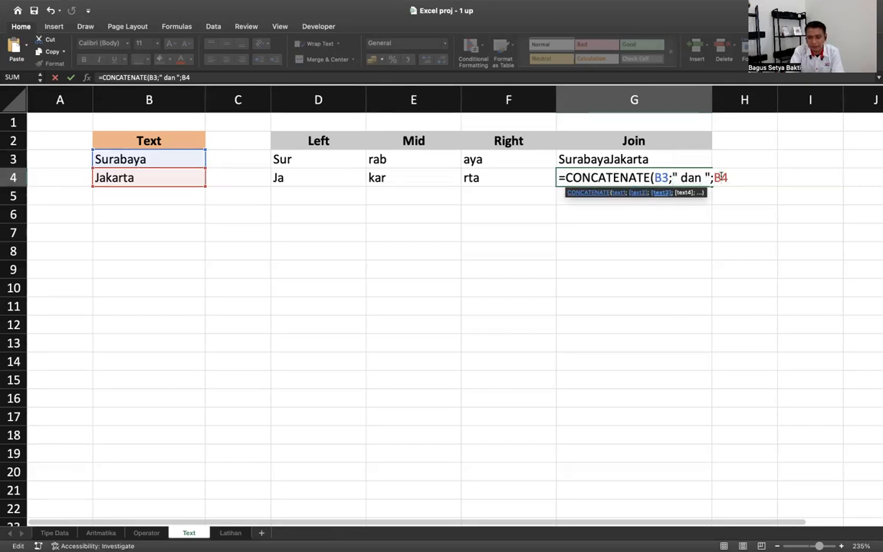
pyautogui.press('Return')
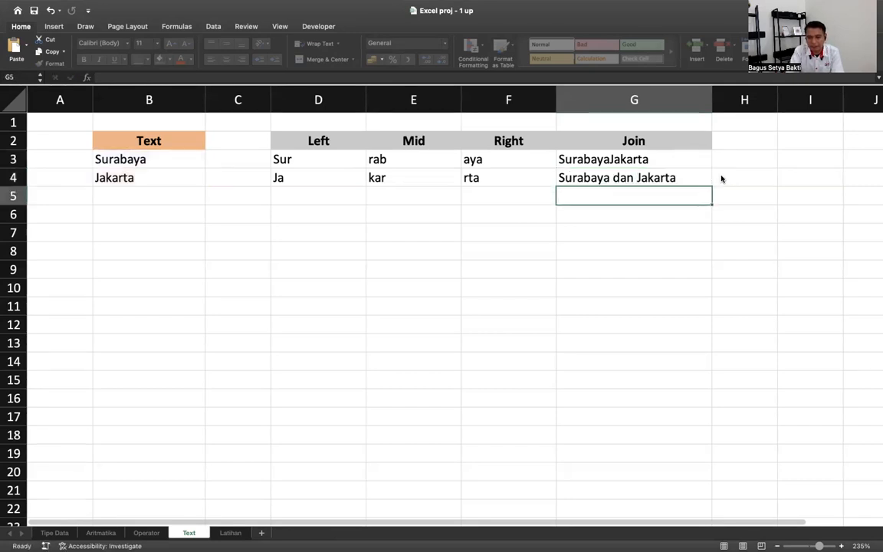
# - Copy G4 into G5, change its arguments to B3;" sama dengan ";B4, then switch to the Latihan sheet
pyautogui.click(675, 177)
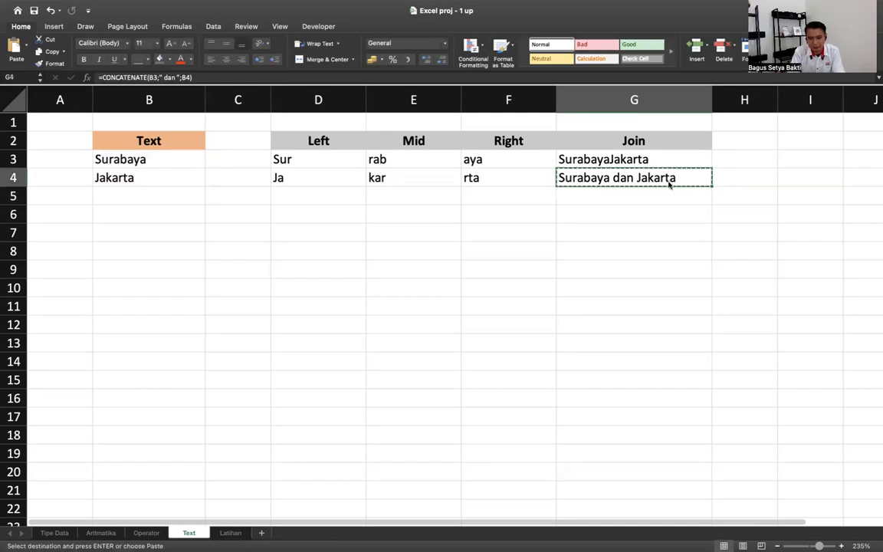
pyautogui.hotkey('ctrl', 'c')
pyautogui.click(660, 191)
pyautogui.hotkey('ctrl', 'v')
pyautogui.doubleClick(638, 194)
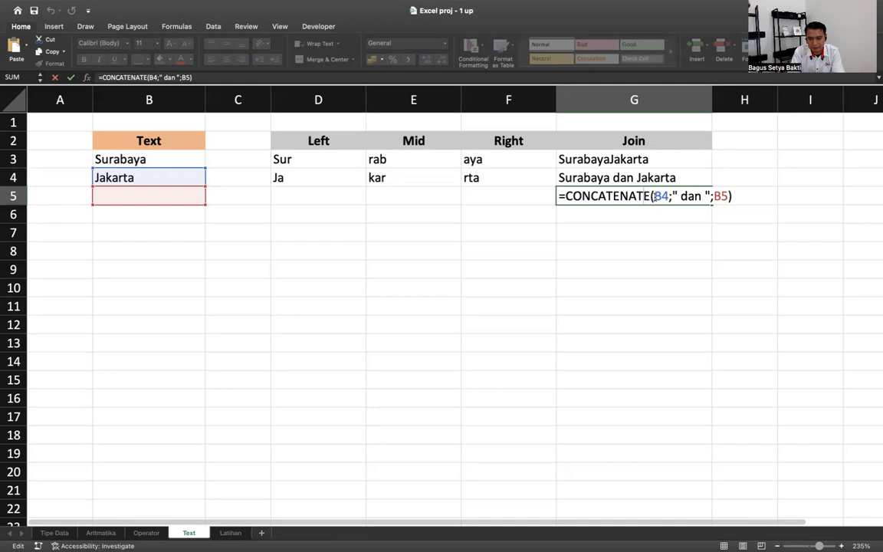
pyautogui.moveTo(655, 196); pyautogui.dragTo(730, 197)
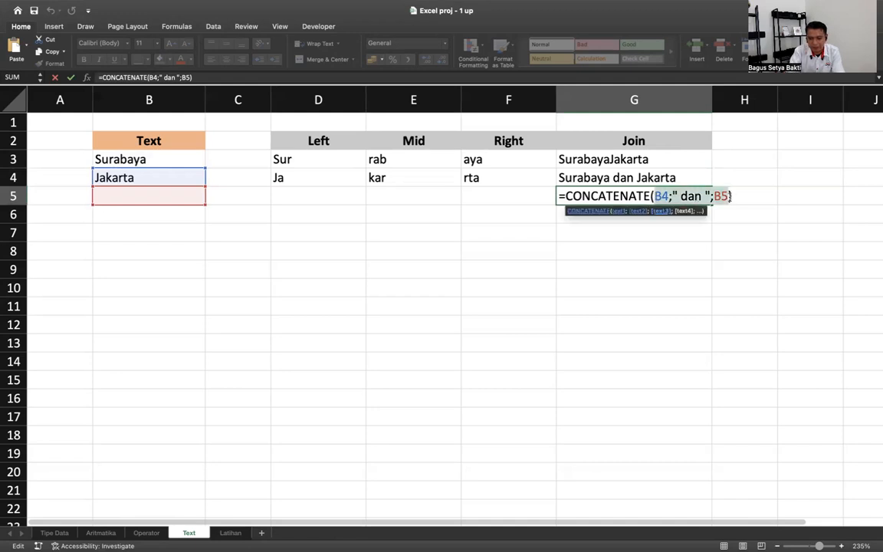
pyautogui.press('BackSpace')
pyautogui.click(122, 157)
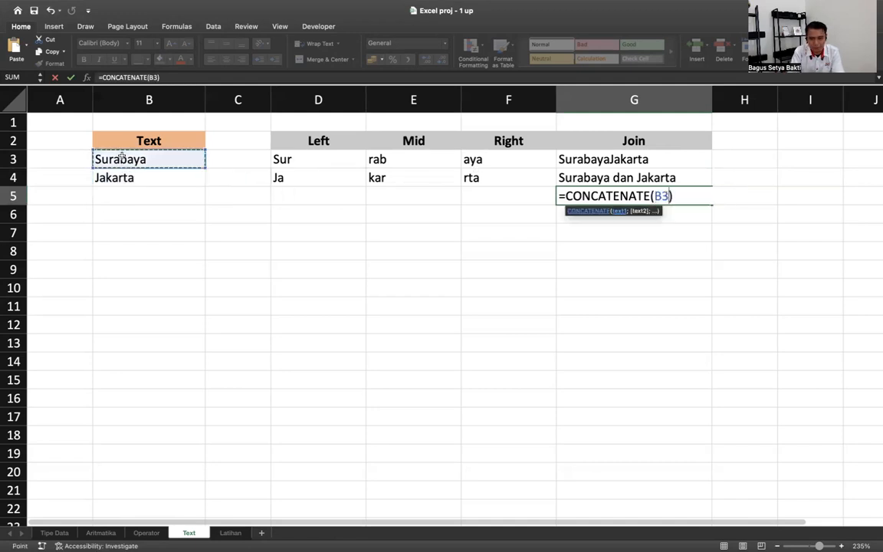
pyautogui.write(';" ')
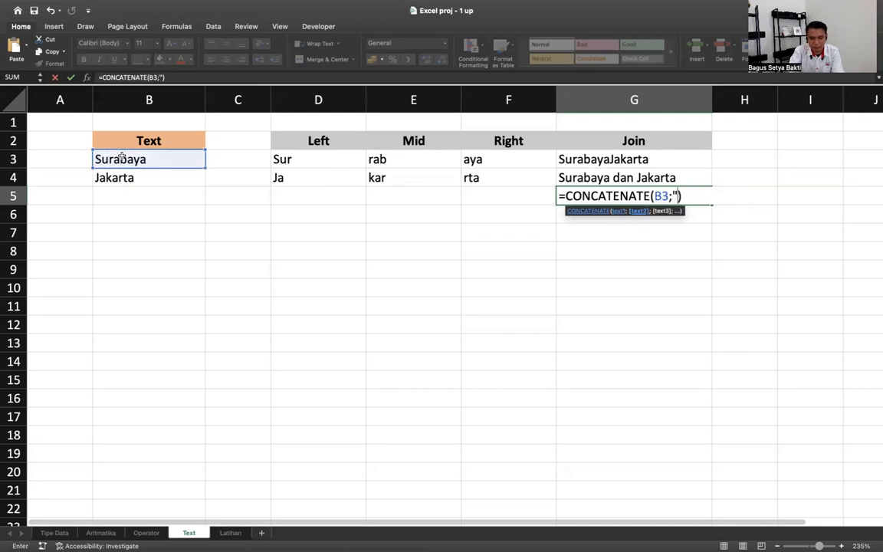
pyautogui.write('sama dengan ";')
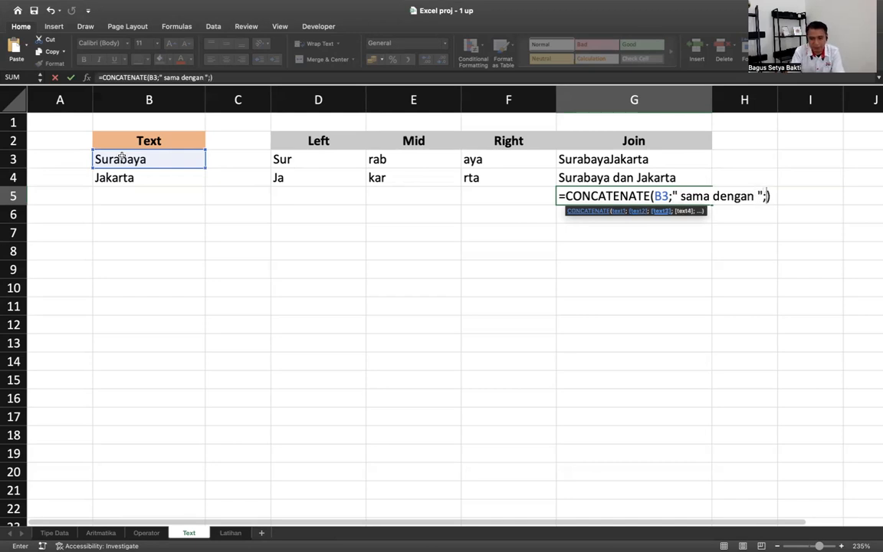
pyautogui.click(149, 178)
pyautogui.press('Return')
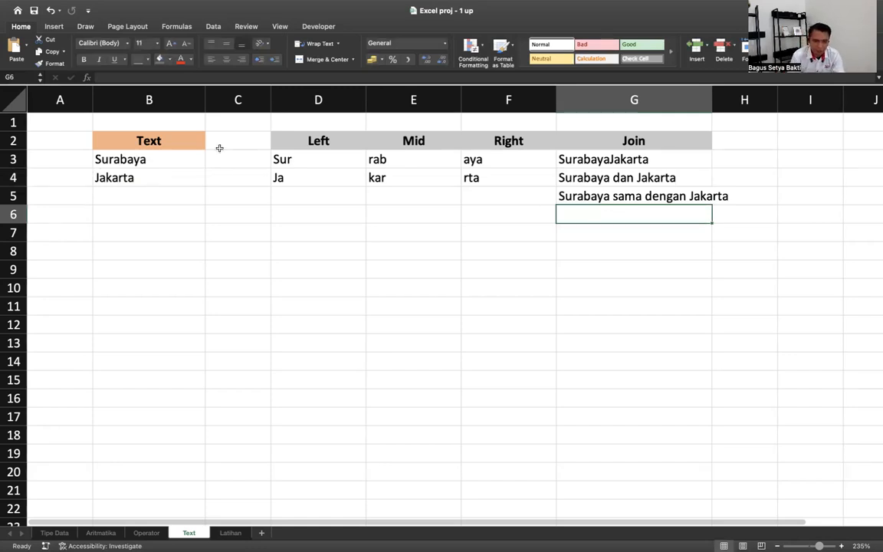
pyautogui.click(230, 533)
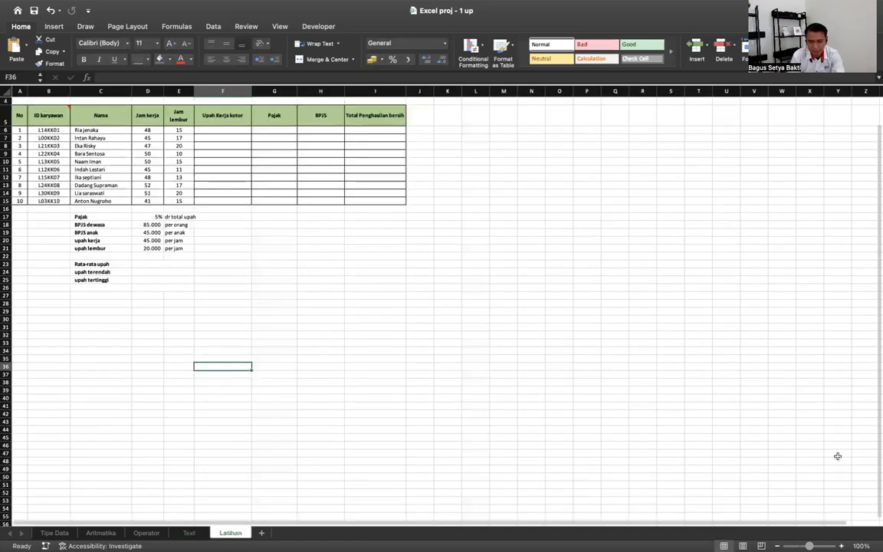
# - Scroll the Latihan sheet to bring the Daftar Upah Karyawan table title into view
pyautogui.scroll(5, 441, 307)
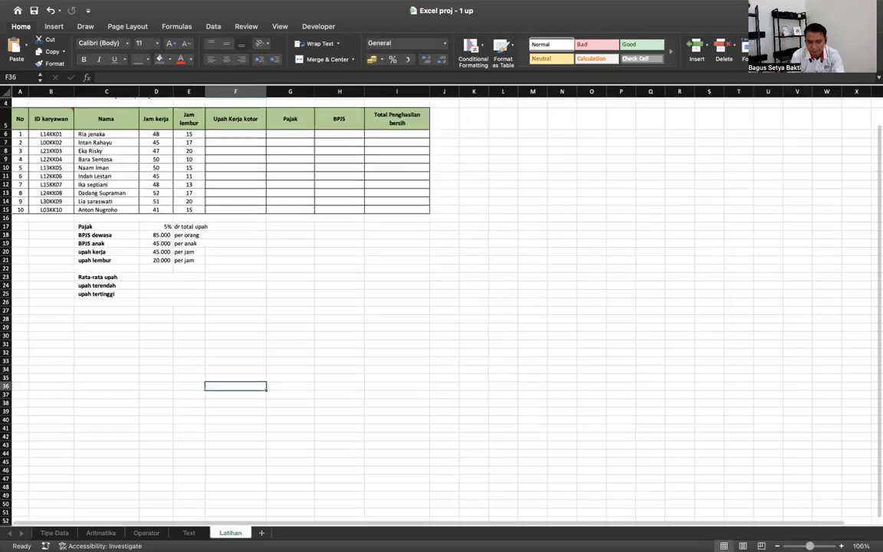
pyautogui.scroll(-2, 593, 398)
pyautogui.scroll(5, 593, 397)
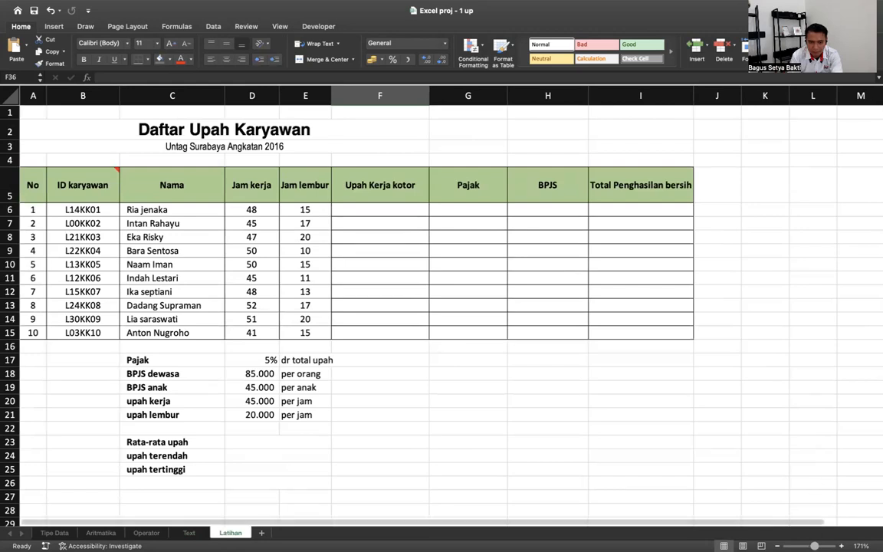
pyautogui.scroll(3, 614, 450)
pyautogui.scroll(-1, 615, 451)
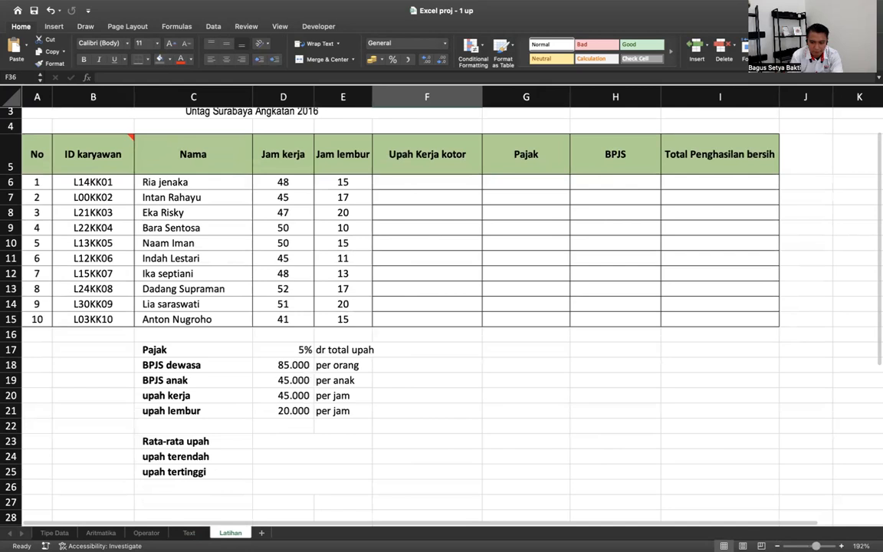
pyautogui.scroll(-3, 605, 440)
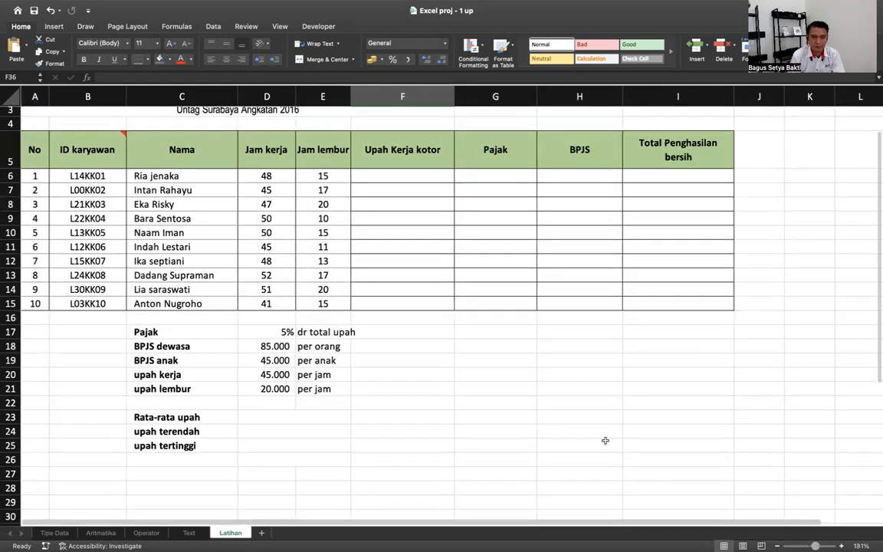
pyautogui.scroll(1, 605, 494)
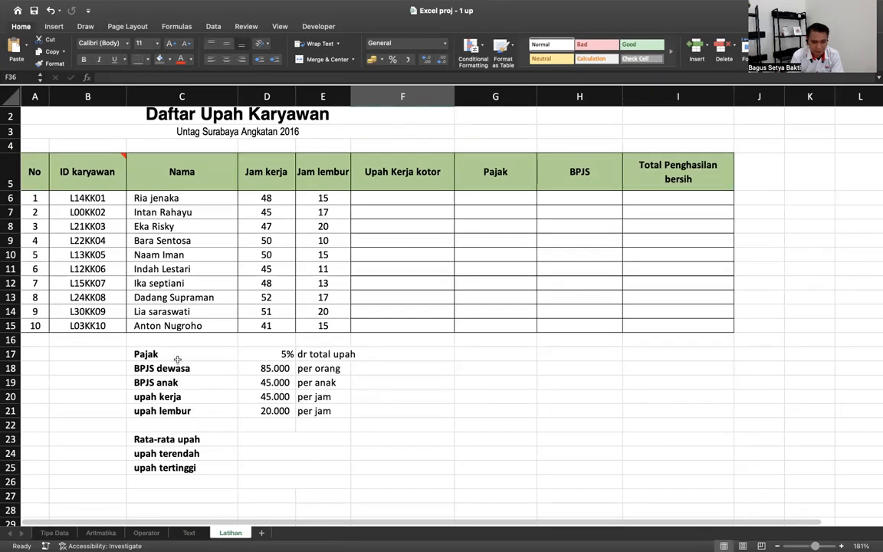
pyautogui.click(285, 355)
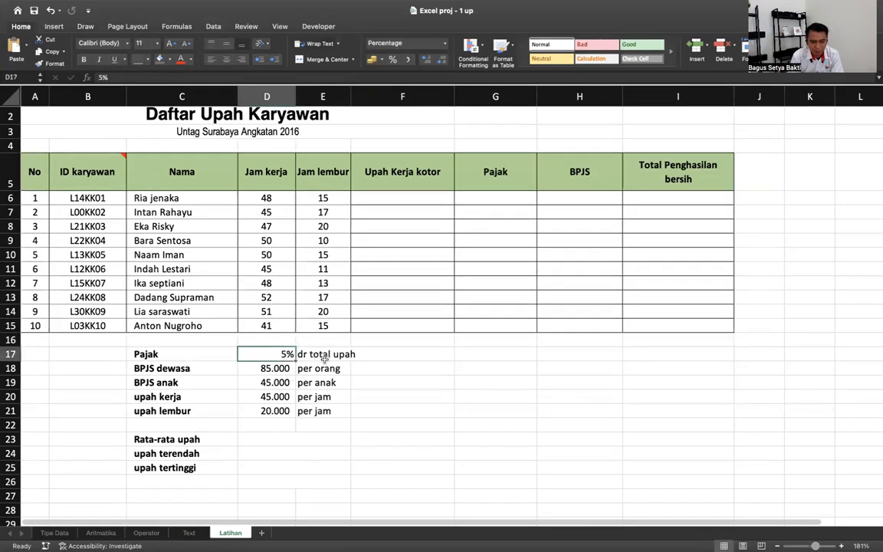
pyautogui.click(283, 369)
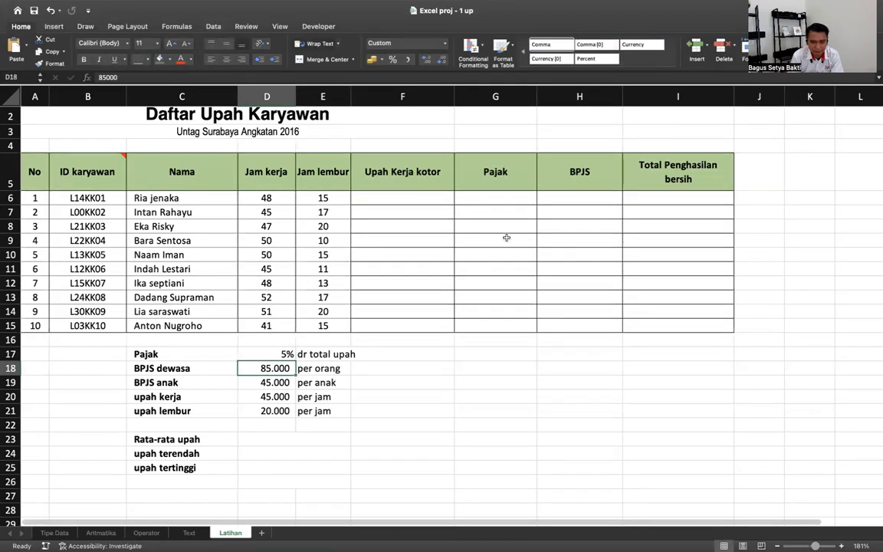
pyautogui.click(278, 382)
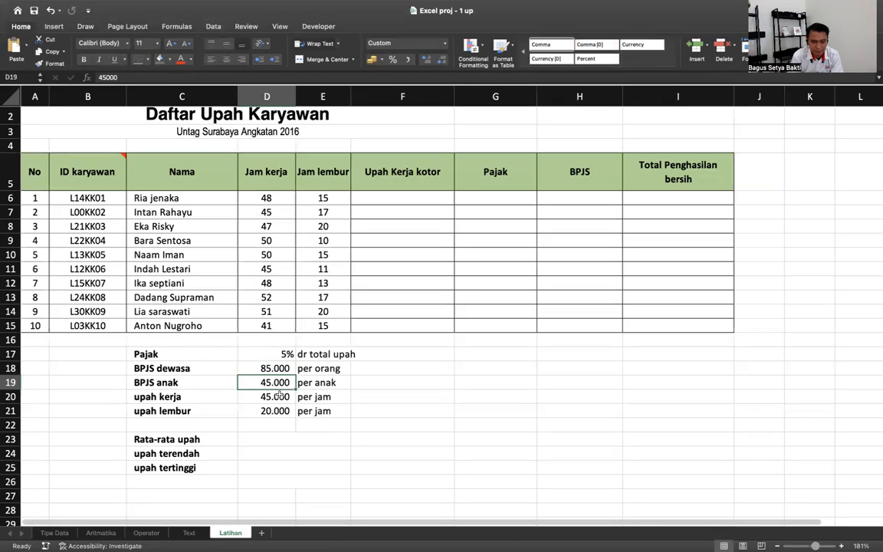
pyautogui.click(280, 396)
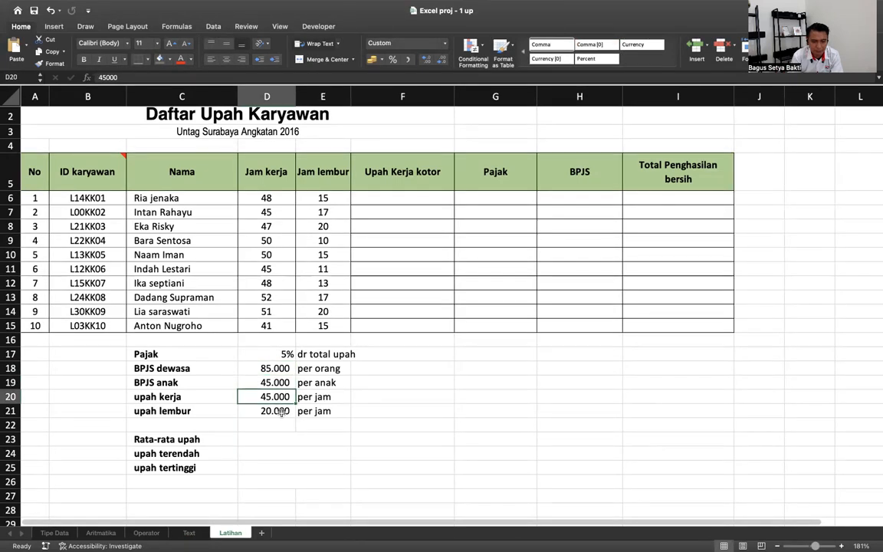
pyautogui.click(287, 413)
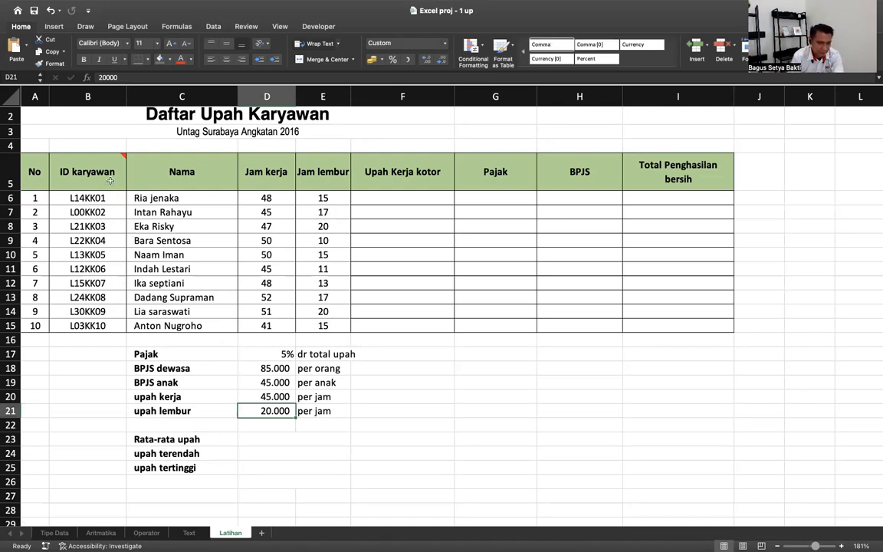
pyautogui.moveTo(110, 175)
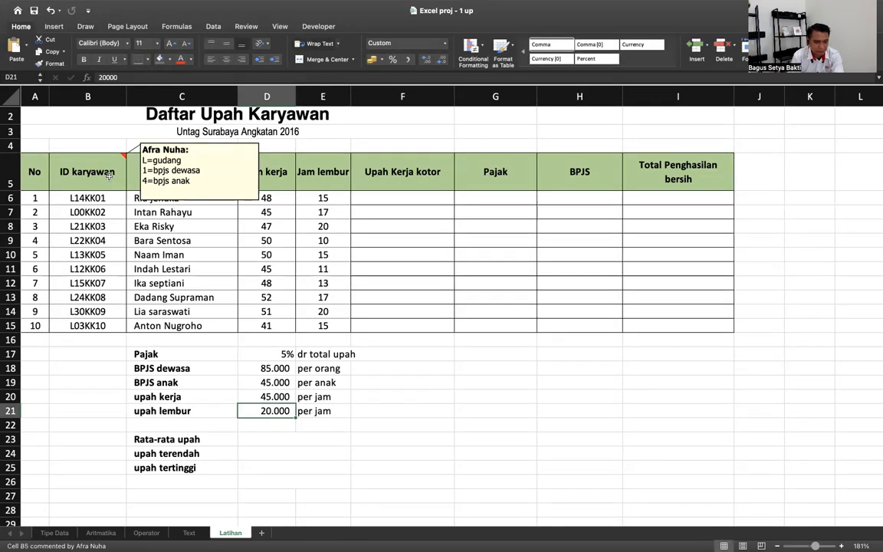
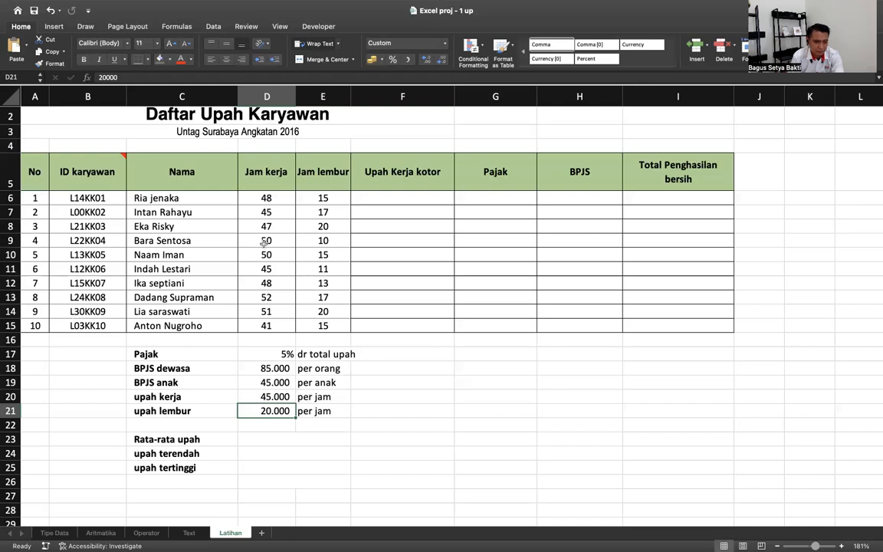
# - Review the empty Upah Kerja kotor cells against hours 48 and 15 and the 45.000 and 20.000 rates
pyautogui.click(403, 207)
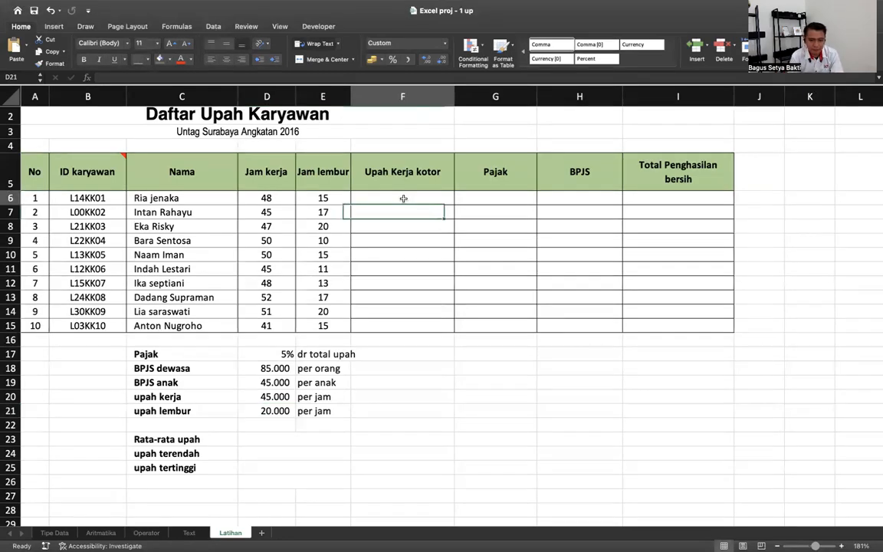
pyautogui.click(403, 198)
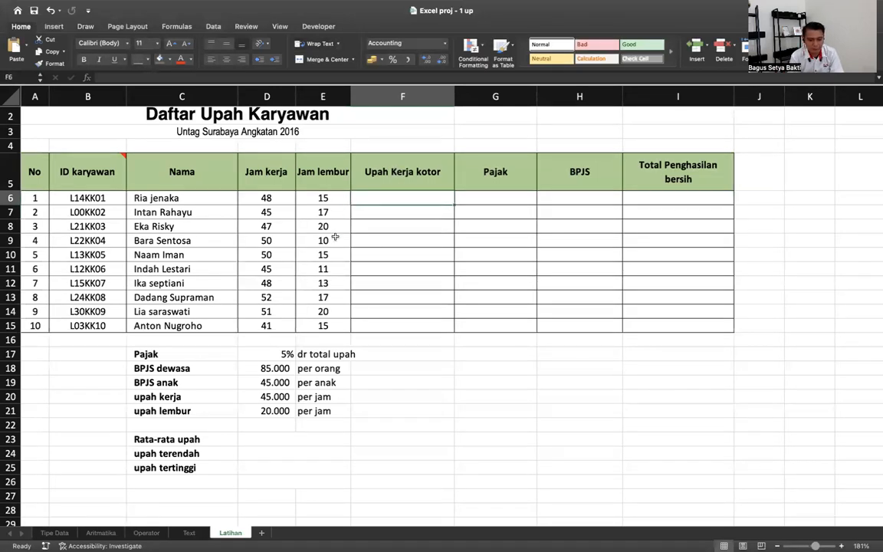
pyautogui.click(289, 184)
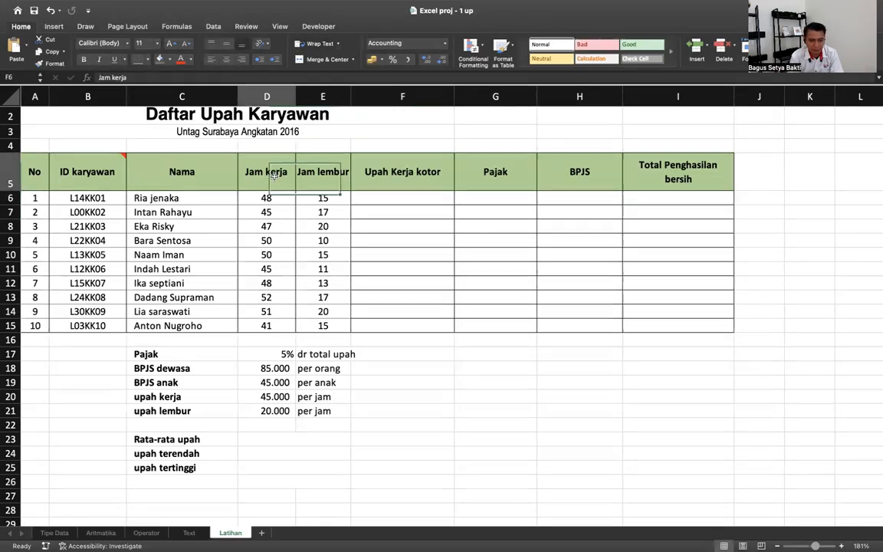
pyautogui.click(323, 181)
pyautogui.click(280, 199)
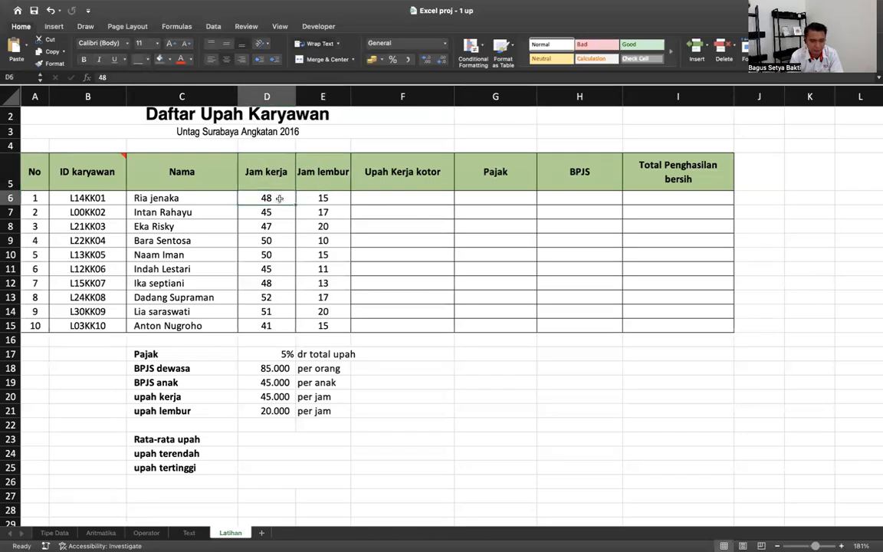
pyautogui.click(281, 397)
pyautogui.click(320, 197)
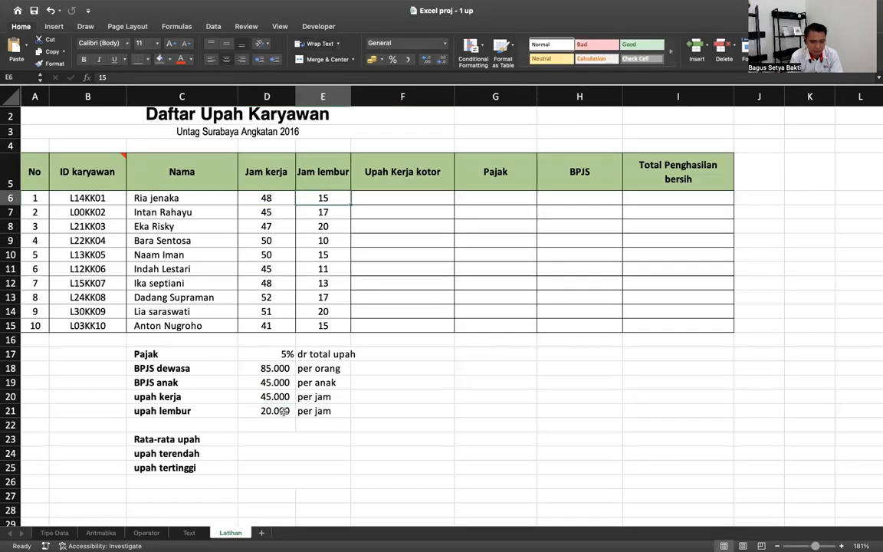
pyautogui.click(283, 411)
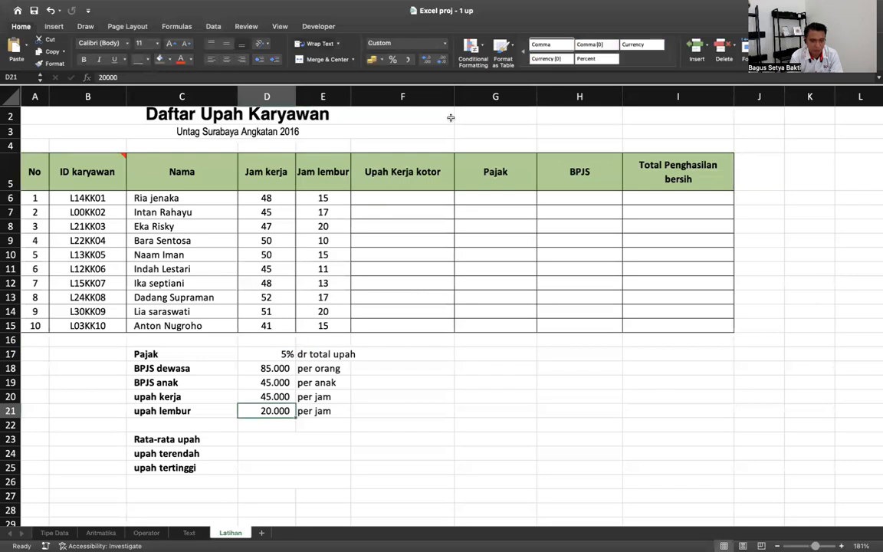
# - Insert an empty column F before Upah Kerja kotor
pyautogui.click(411, 95)
pyautogui.rightClick(412, 96)
pyautogui.click(375, 240)
pyautogui.click(365, 208)
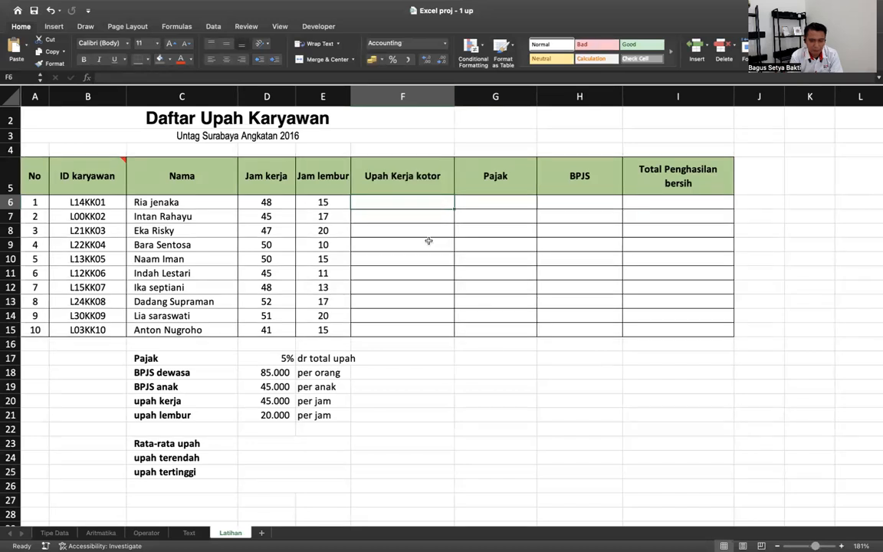
pyautogui.click(423, 97)
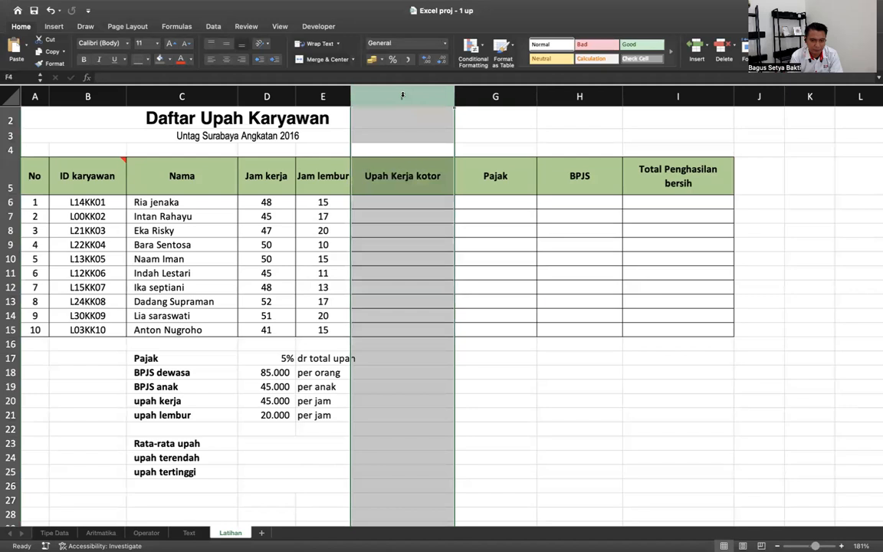
pyautogui.rightClick(402, 98)
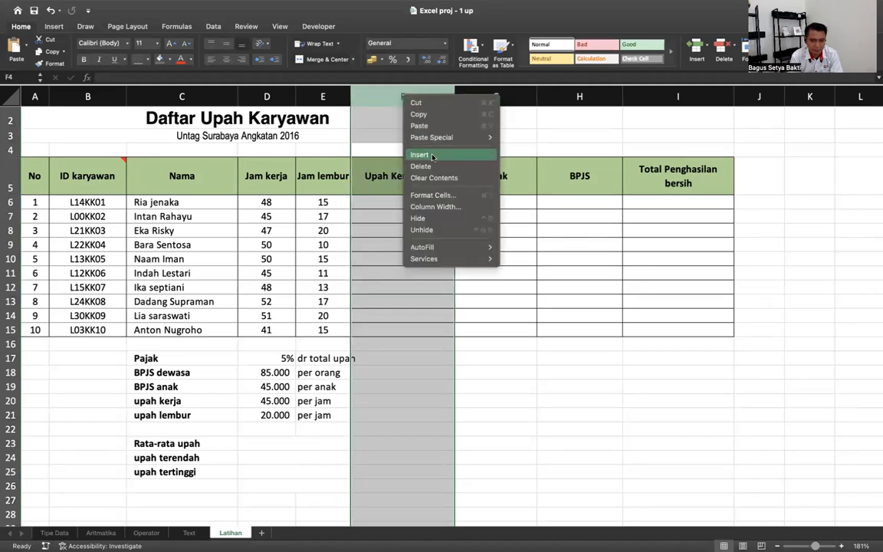
pyautogui.click(433, 157)
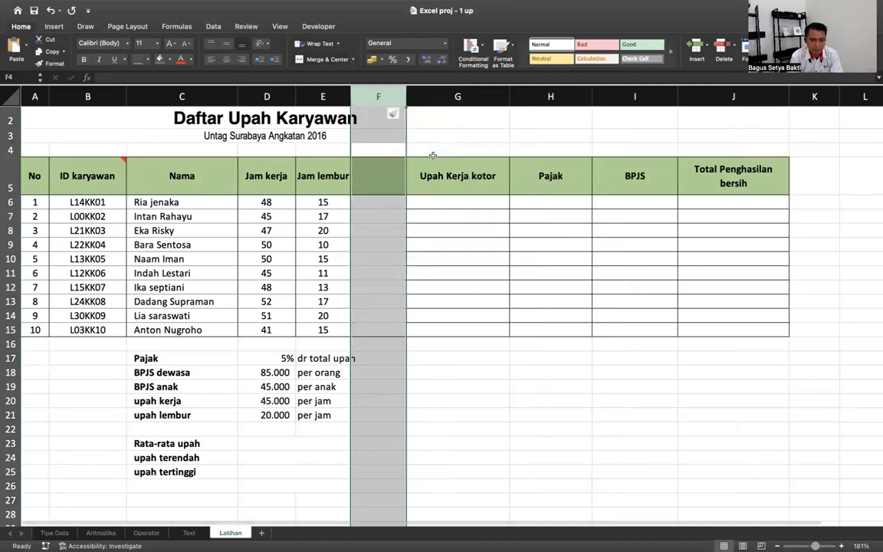
pyautogui.press('super+z')
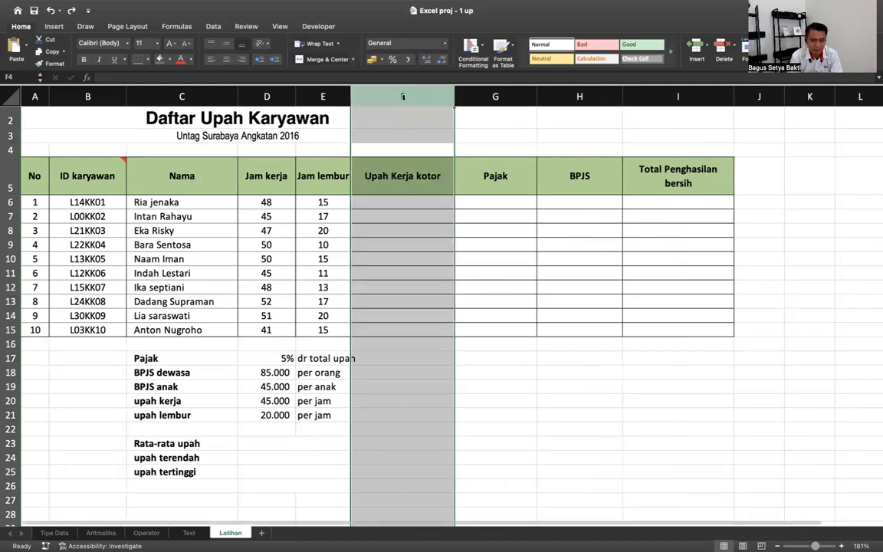
pyautogui.click(499, 125)
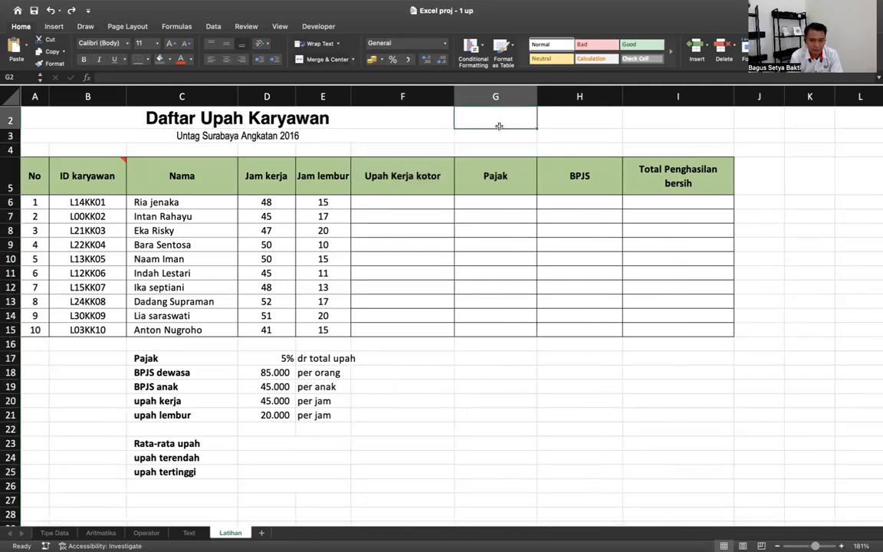
pyautogui.click(406, 98)
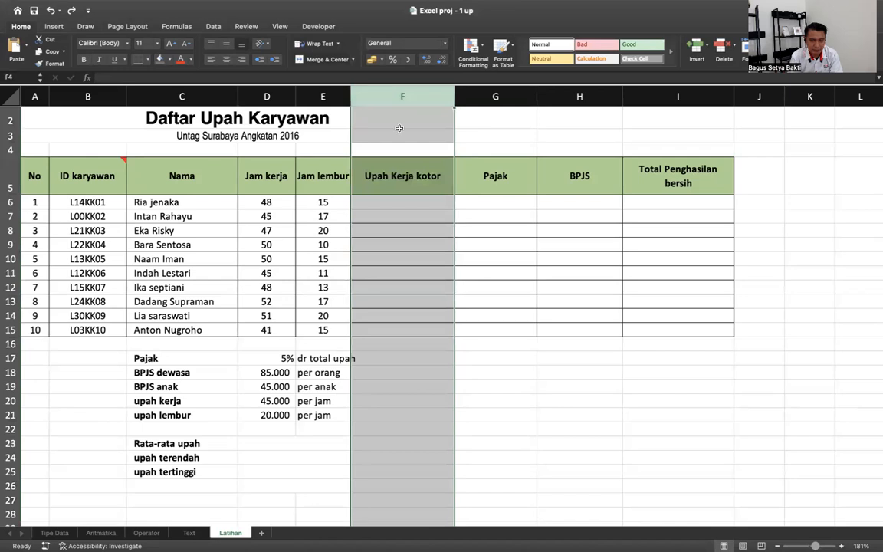
pyautogui.rightClick(398, 128)
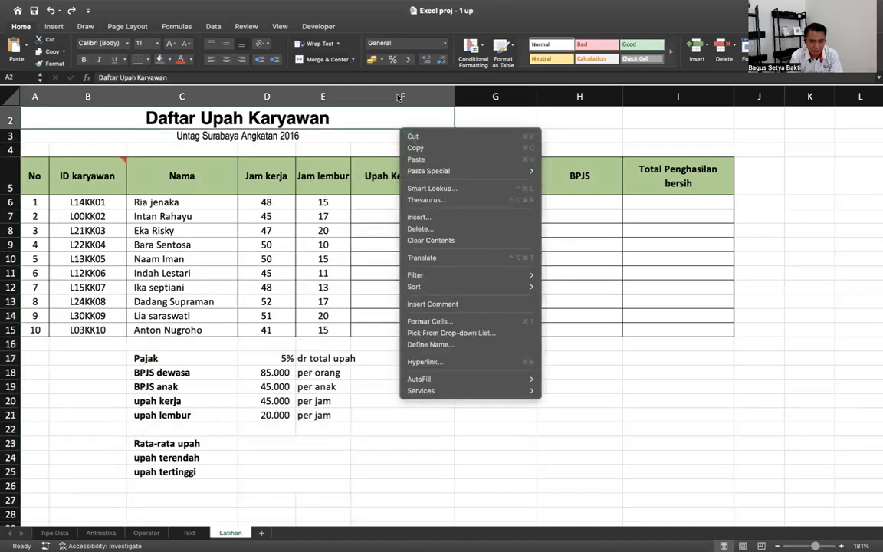
pyautogui.click(398, 95)
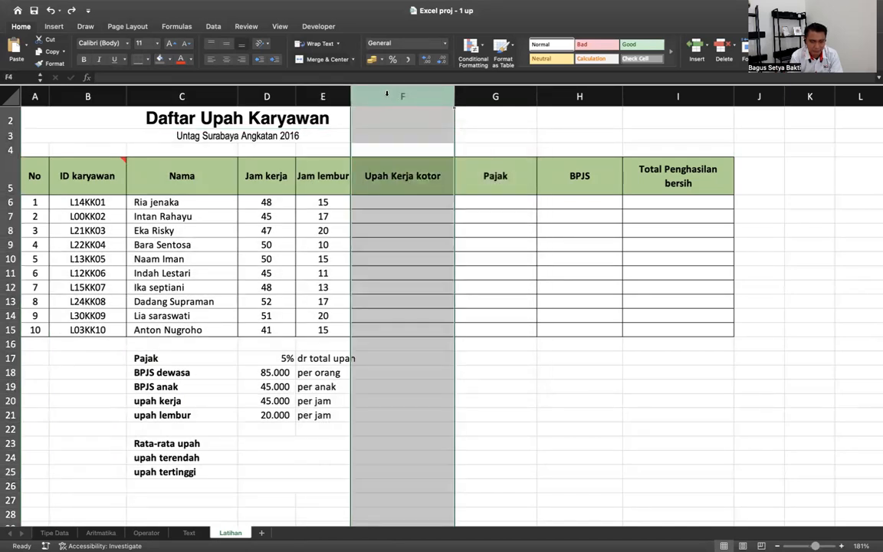
pyautogui.rightClick(386, 93)
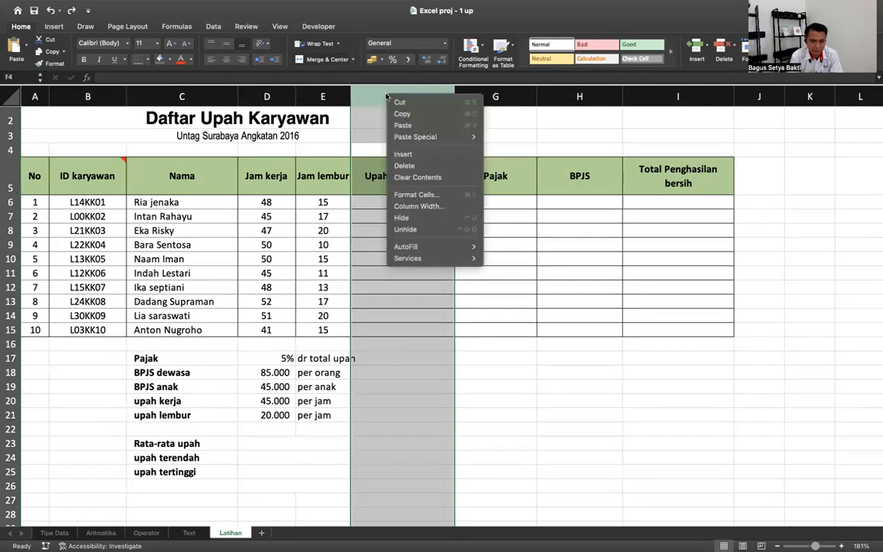
pyautogui.press('Escape')
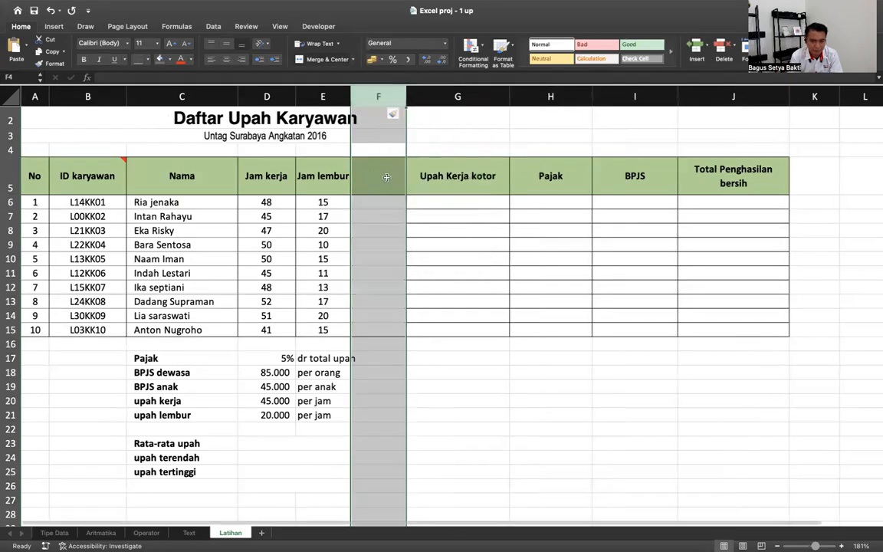
# - Head the new column 'Upah kerja' in F5 and start a formula in F6
pyautogui.click(375, 177)
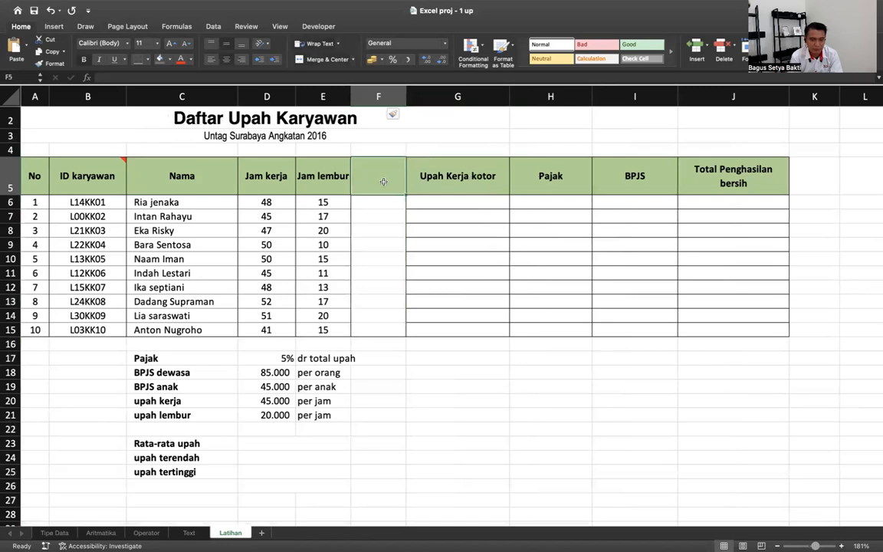
pyautogui.write('Up')
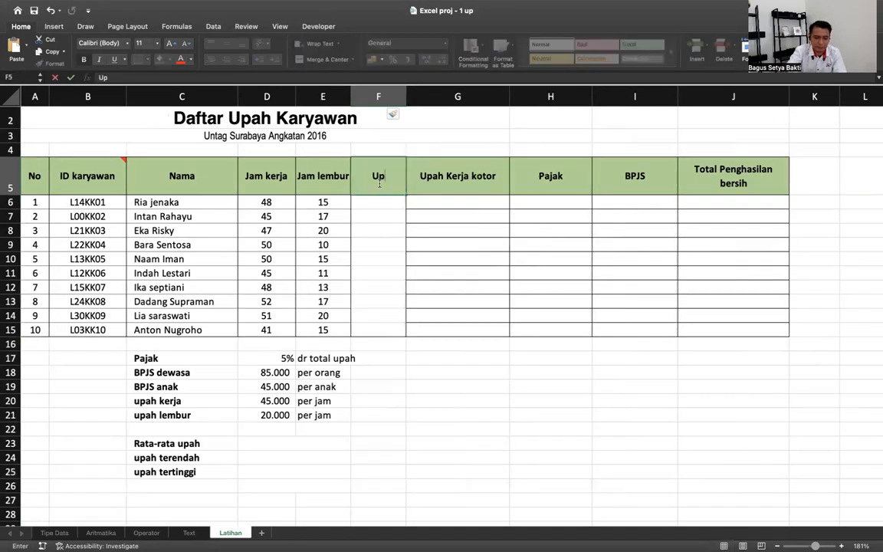
pyautogui.write('ahj')
pyautogui.press('BackSpace')
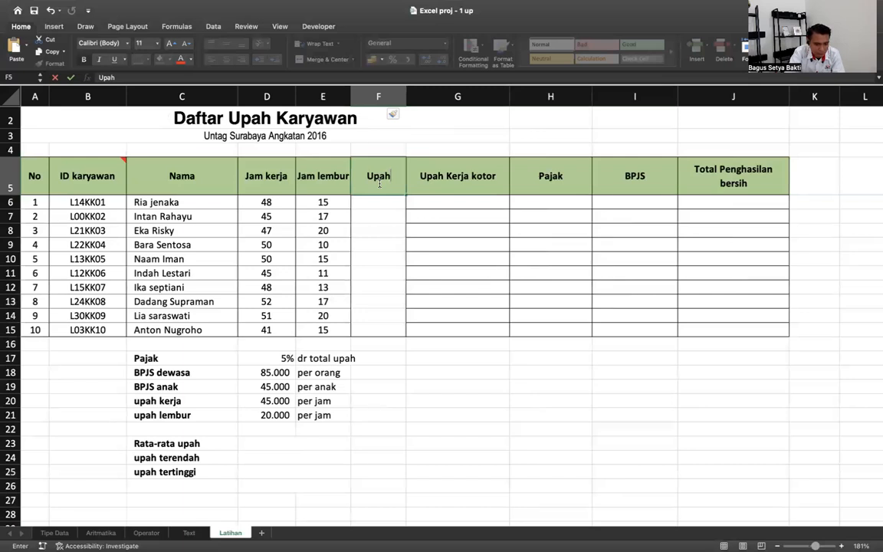
pyautogui.write('kerja')
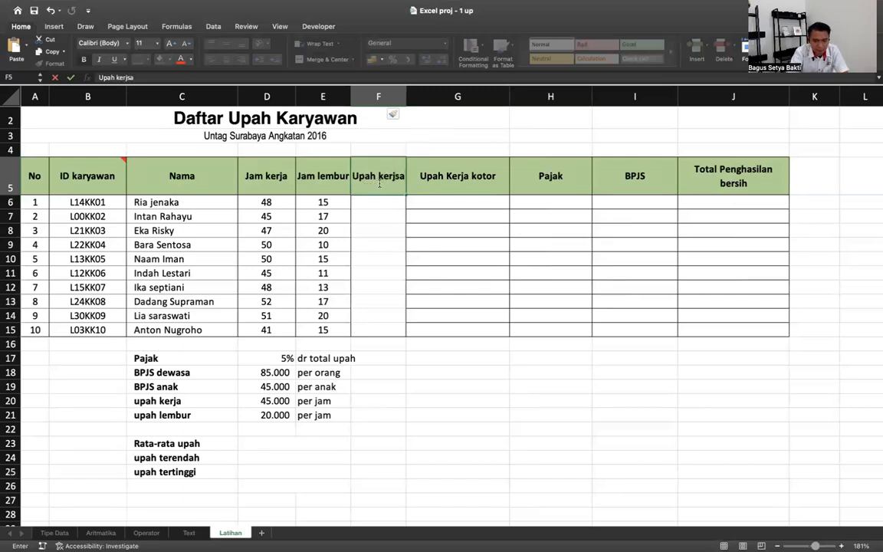
pyautogui.press('Return')
pyautogui.doubleClick(379, 184)
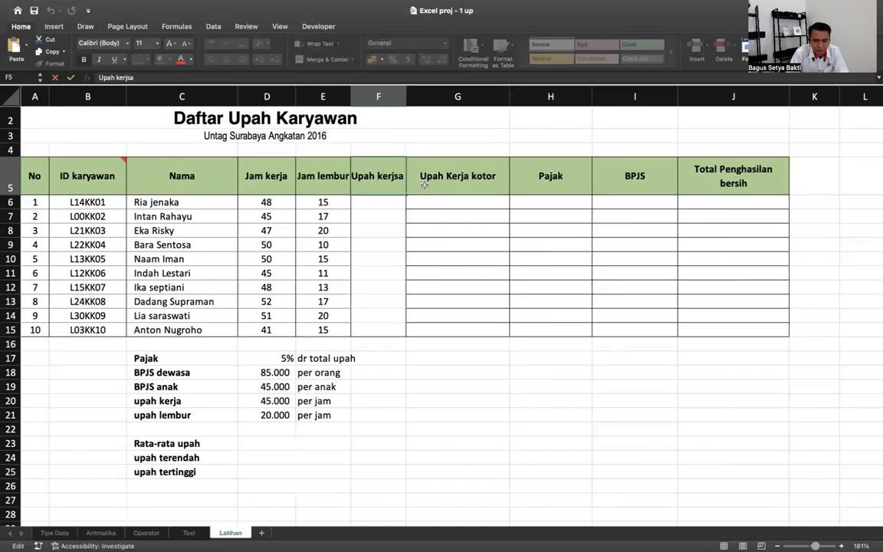
pyautogui.press('Return')
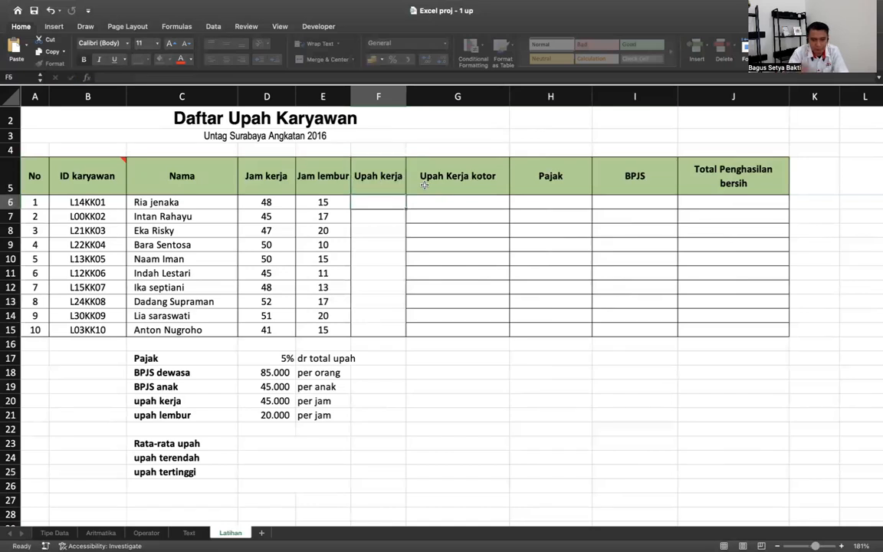
pyautogui.write('=')
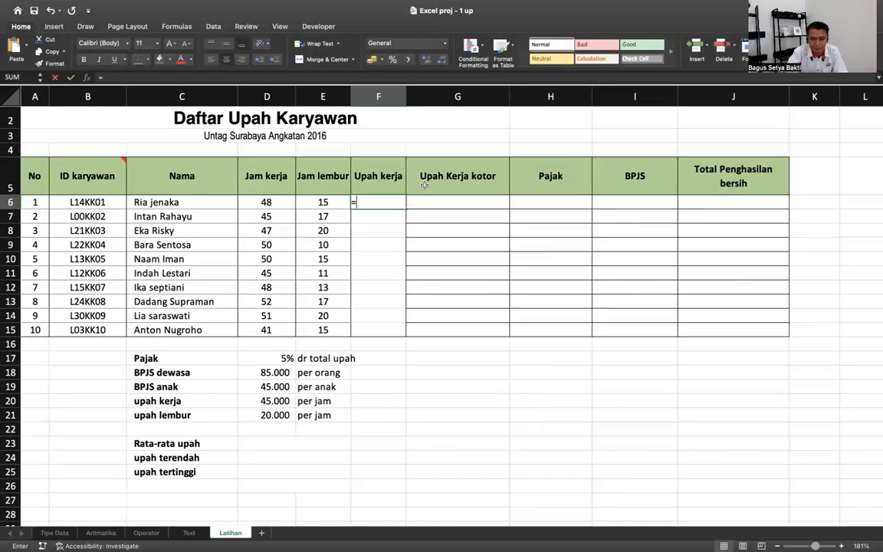
pyautogui.click(278, 202)
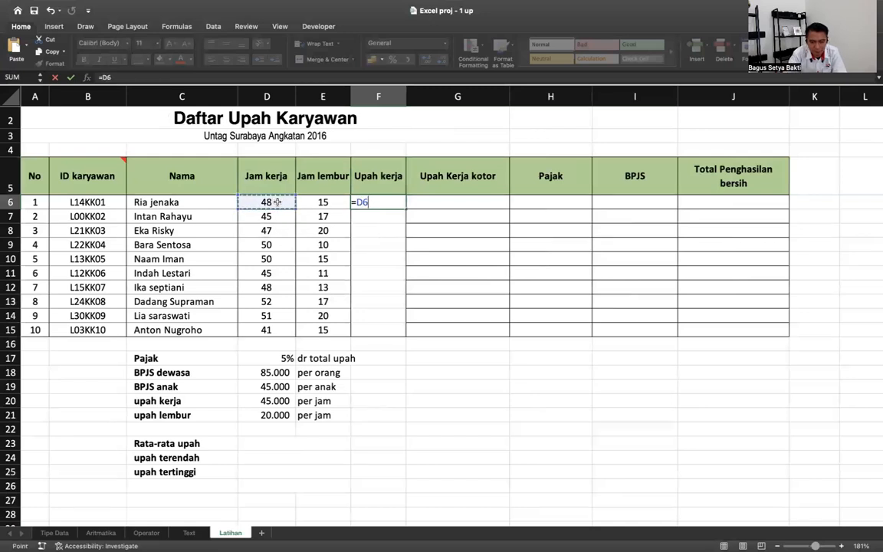
pyautogui.write('*')
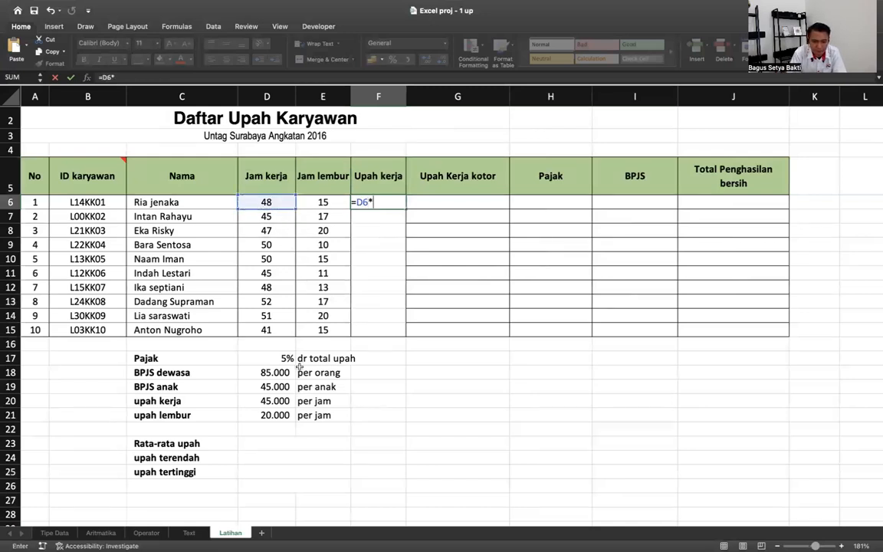
pyautogui.click(268, 400)
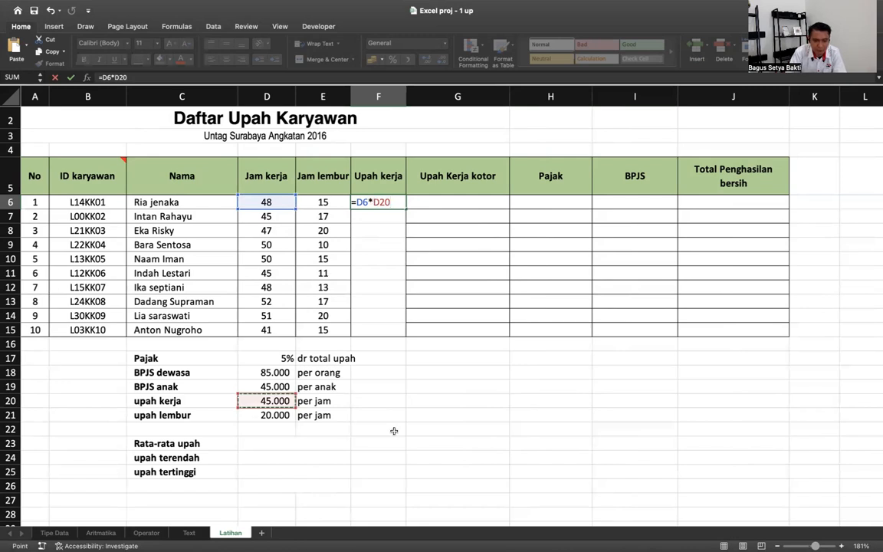
pyautogui.press('Return')
pyautogui.click(397, 203)
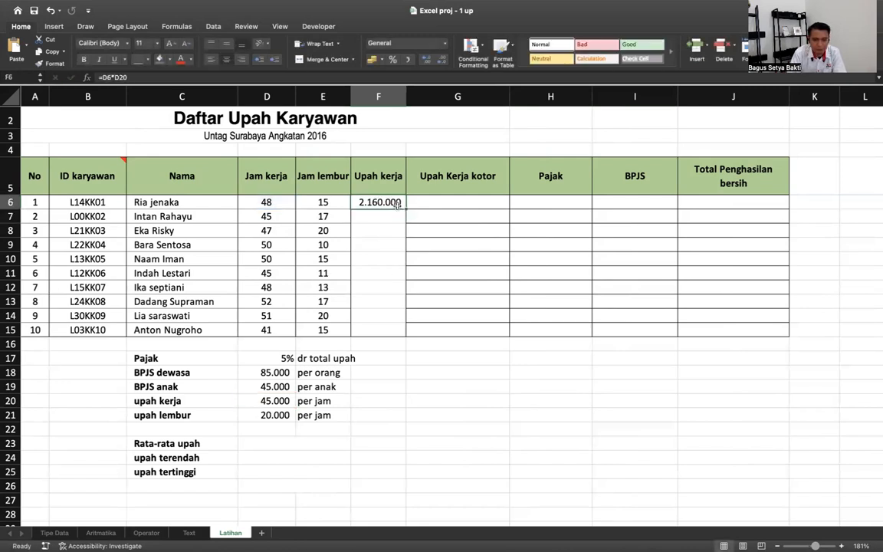
pyautogui.moveTo(406, 209); pyautogui.dragTo(403, 331)
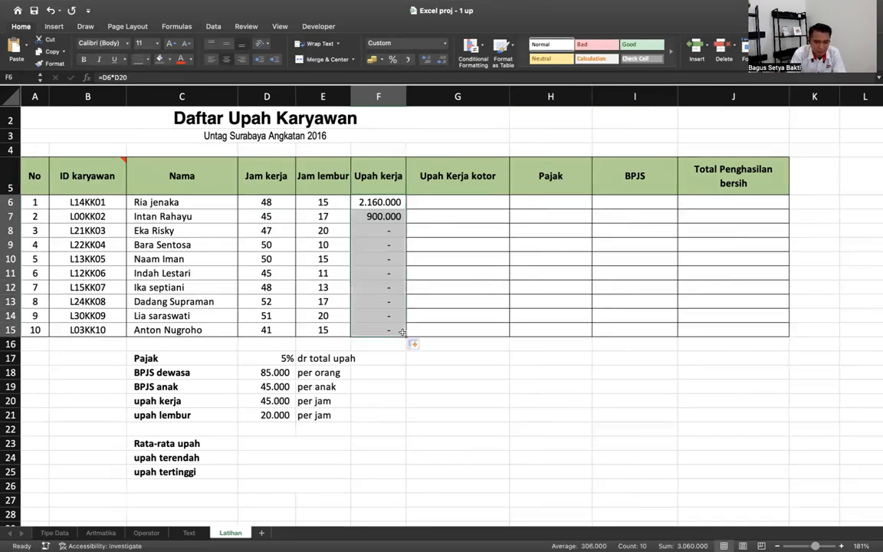
pyautogui.doubleClick(395, 231)
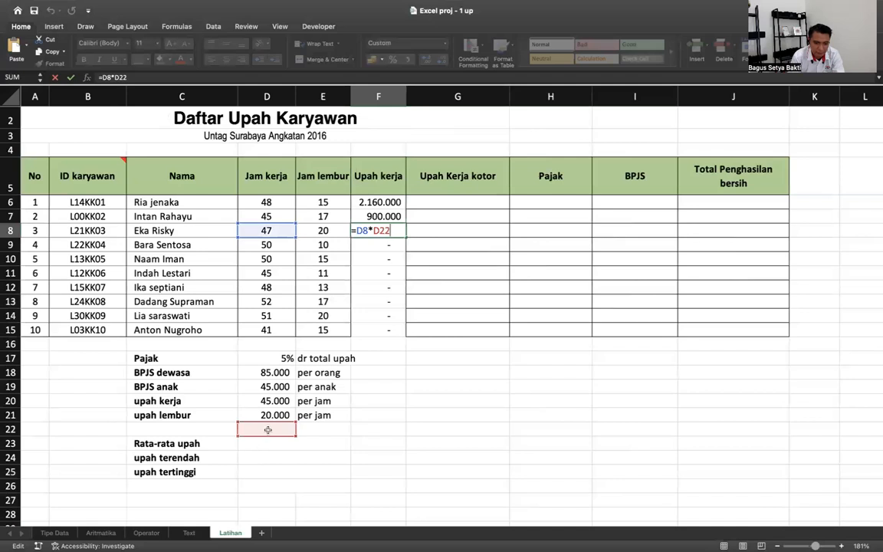
pyautogui.press('Return')
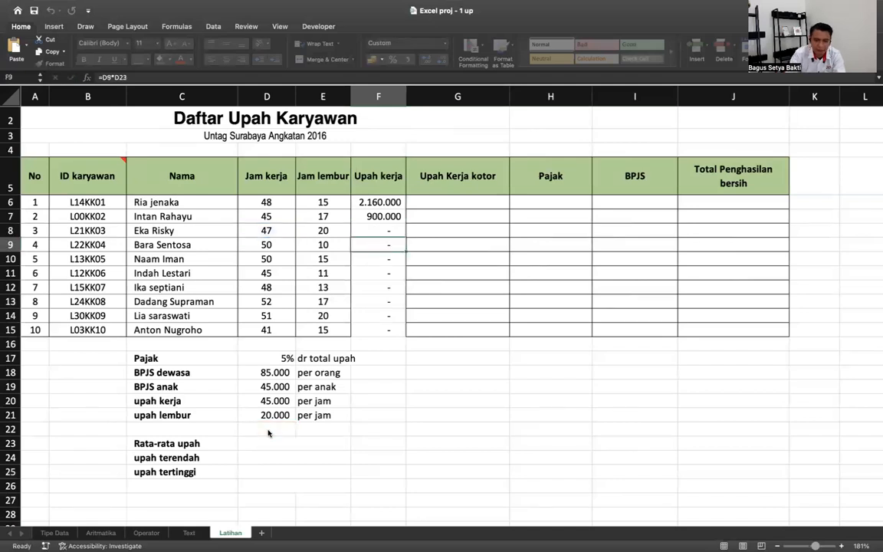
pyautogui.doubleClick(383, 259)
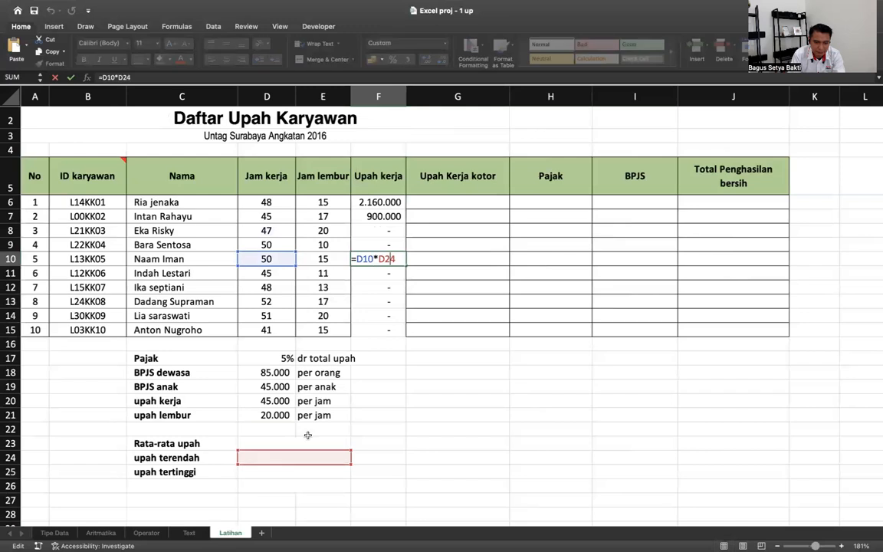
pyautogui.press('Return')
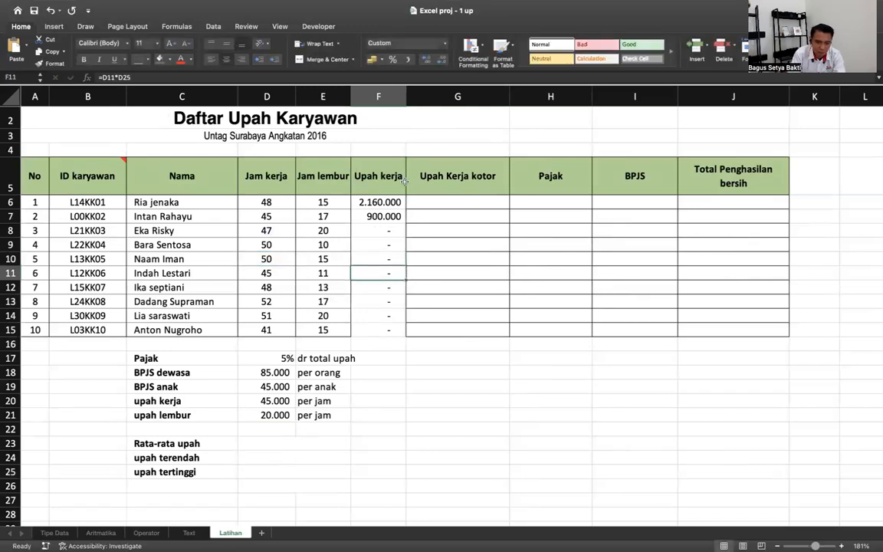
pyautogui.doubleClick(378, 216)
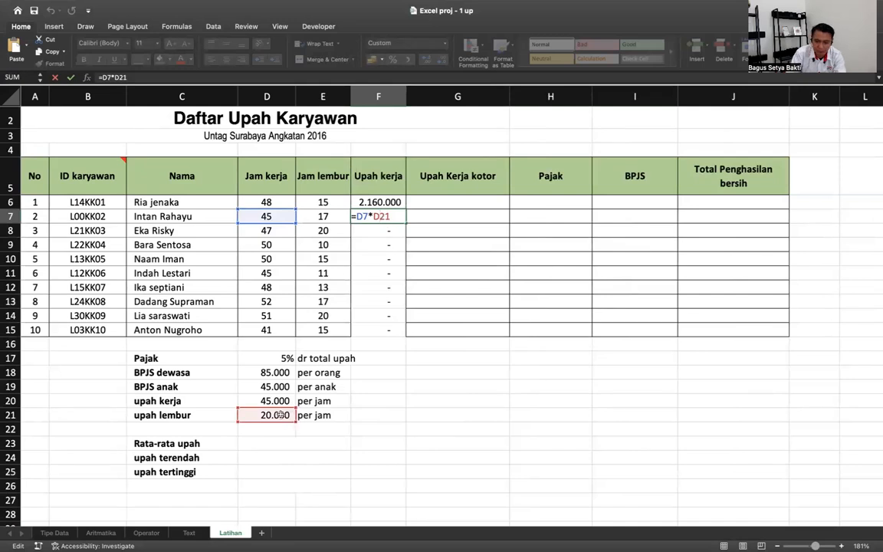
pyautogui.press('Return')
pyautogui.doubleClick(381, 245)
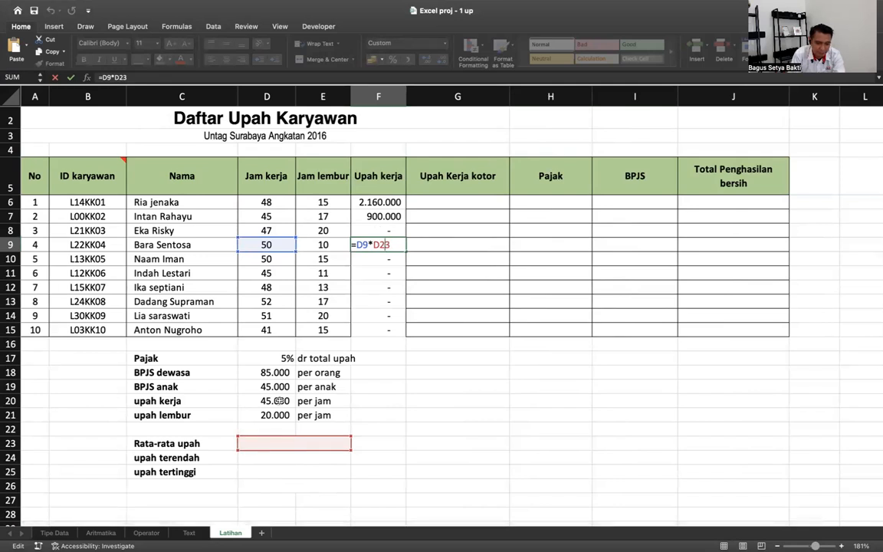
pyautogui.press('Escape')
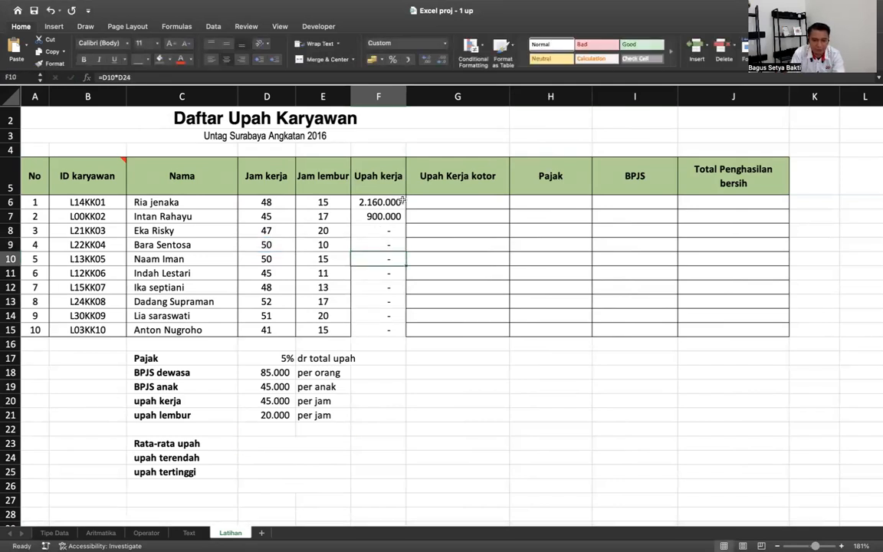
pyautogui.doubleClick(377, 201)
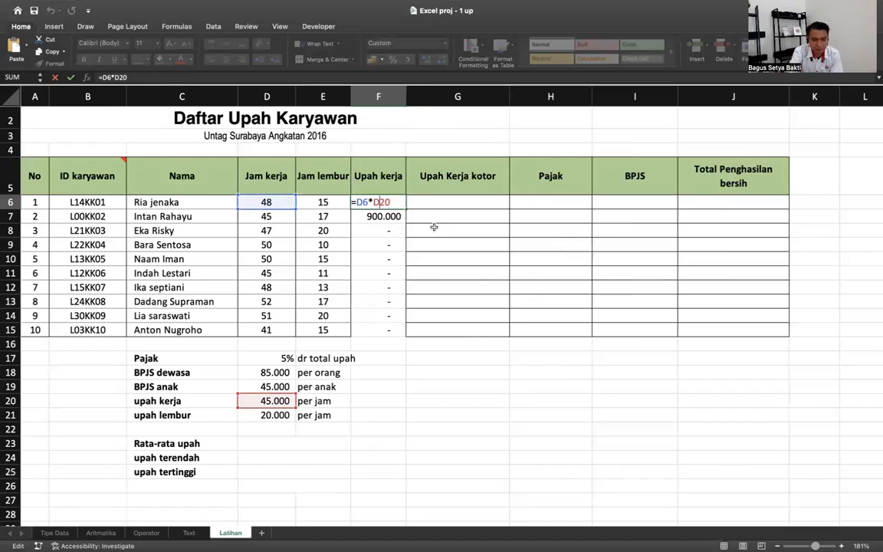
# - Lock the rate as $D$20, fill the wage formula to F15, and spot-check F13, F14, F10
pyautogui.press('F4')
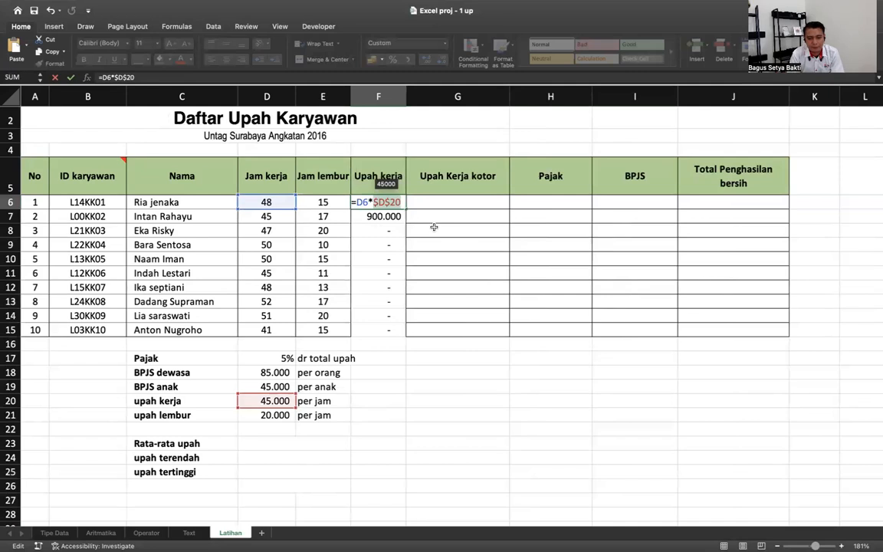
pyautogui.press('Return')
pyautogui.moveTo(406, 207); pyautogui.dragTo(403, 334)
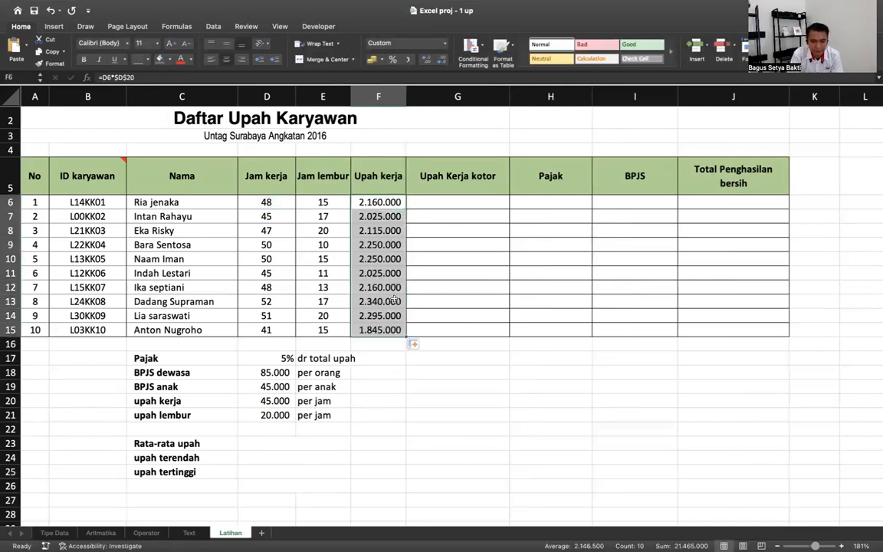
pyautogui.doubleClick(395, 301)
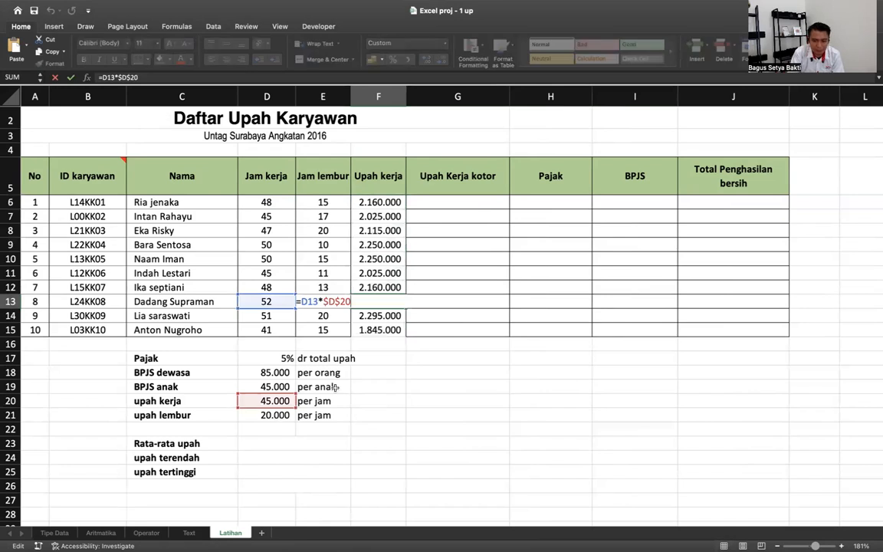
pyautogui.press('Return')
pyautogui.doubleClick(373, 316)
pyautogui.press('Return')
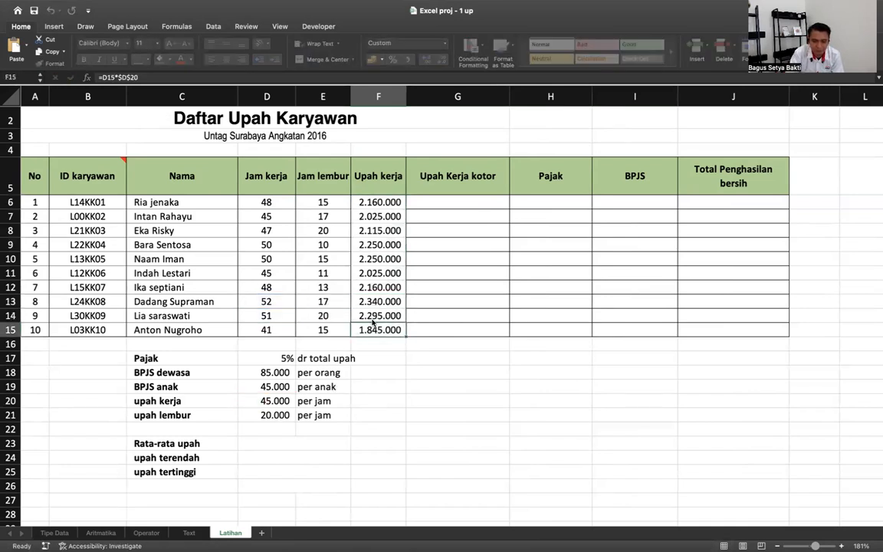
pyautogui.doubleClick(373, 259)
pyautogui.press('Return')
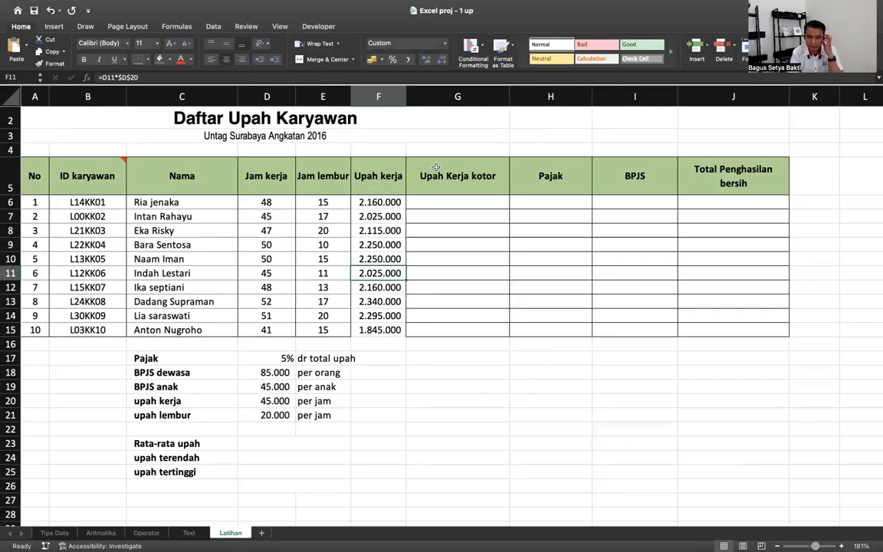
# - Insert a blank column G between Upah kerja and Upah Kerja kotor
pyautogui.click(449, 94)
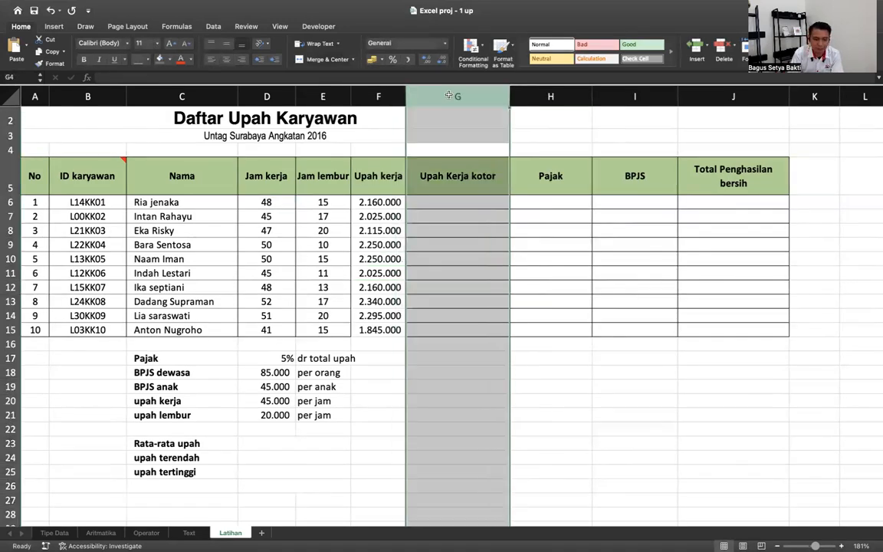
pyautogui.rightClick(449, 94)
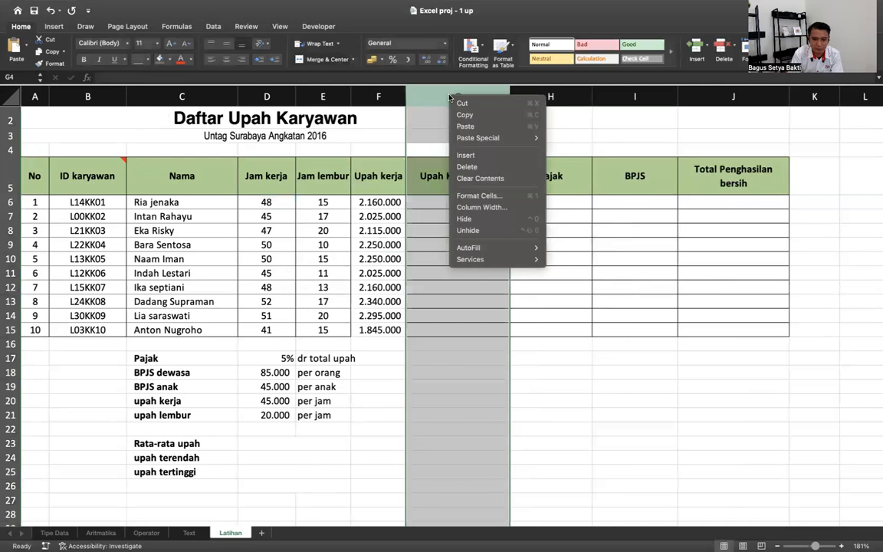
pyautogui.click(478, 156)
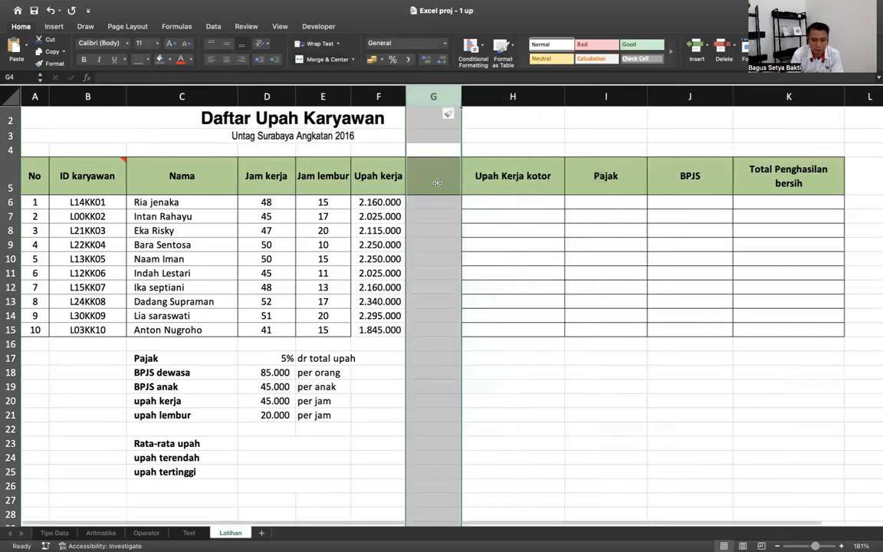
pyautogui.click(434, 176)
# - Head G5 'Upah lembur' and enter the overtime pay formula =E6*$D$21 in G6
pyautogui.write('Upah lembur')
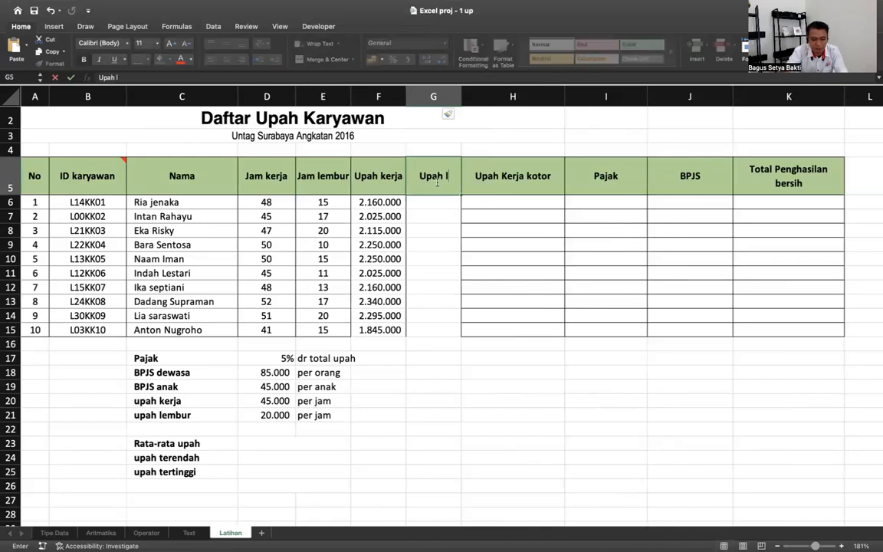
pyautogui.press('Return')
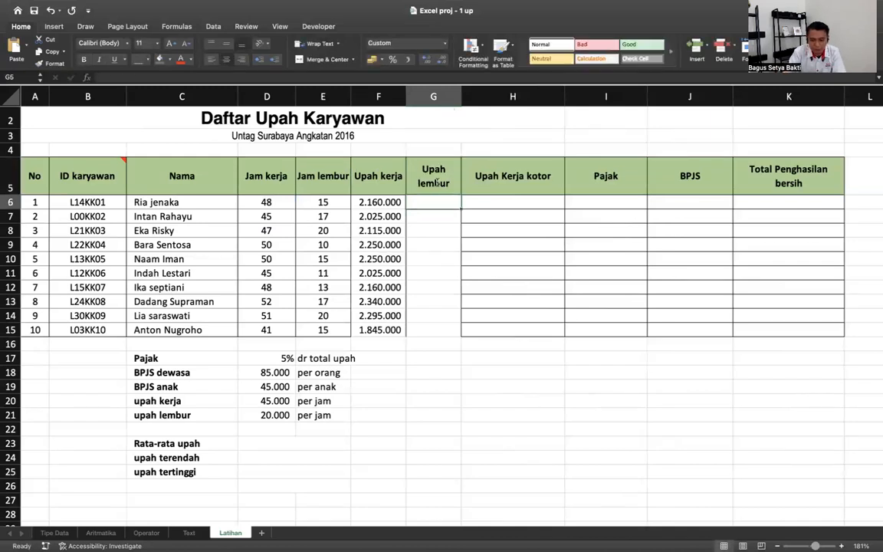
pyautogui.write('=')
pyautogui.click(339, 203)
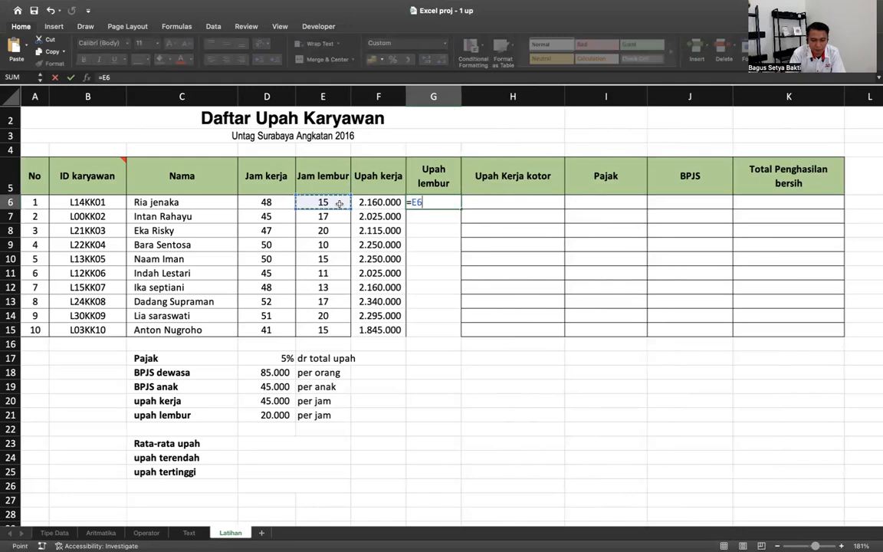
pyautogui.write('*')
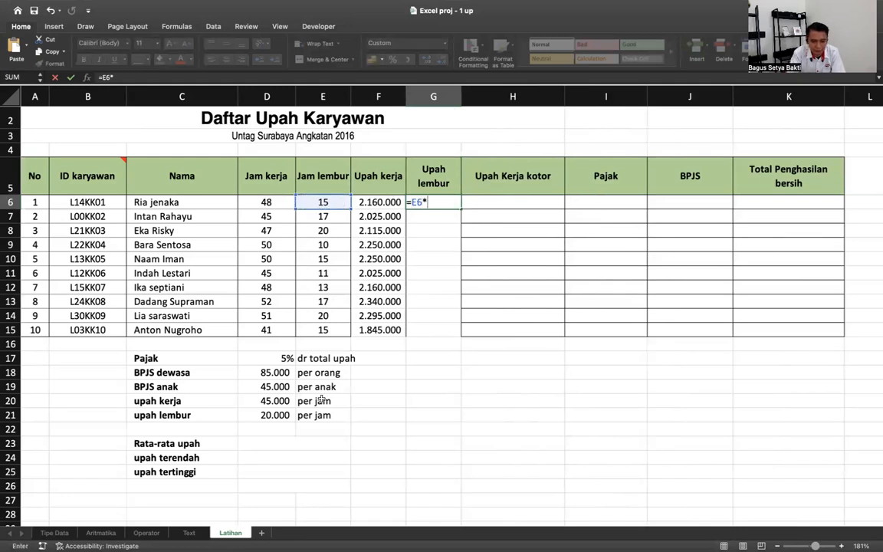
pyautogui.click(265, 414)
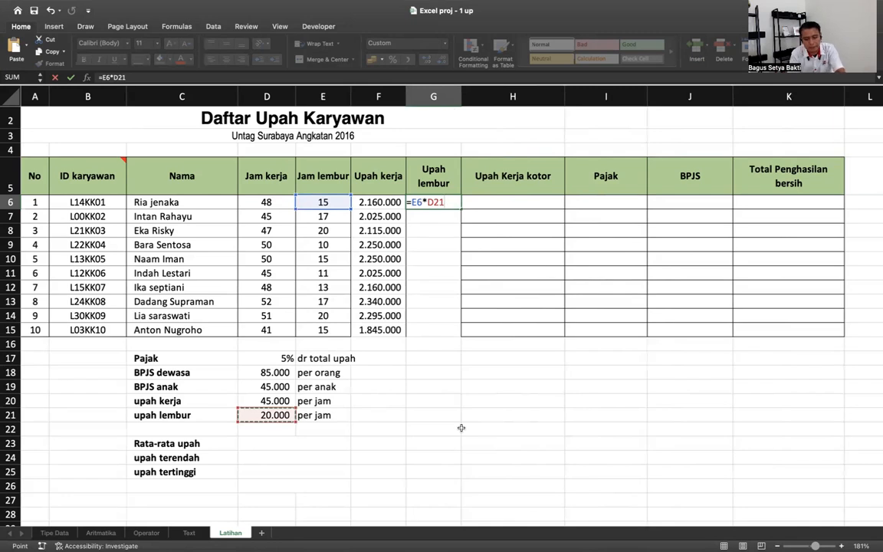
pyautogui.press('Return')
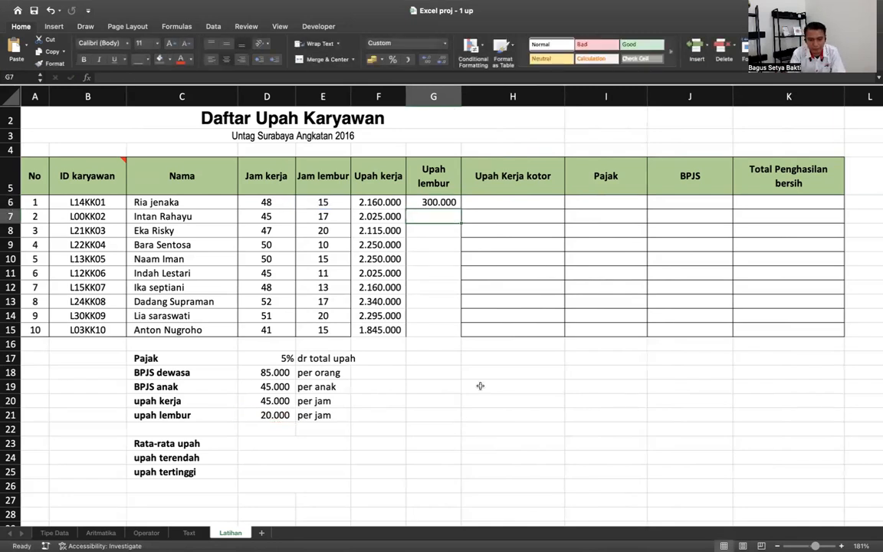
# - Fill the overtime formula down to G15 and verify G12 and G15
pyautogui.click(452, 202)
pyautogui.doubleClick(459, 205)
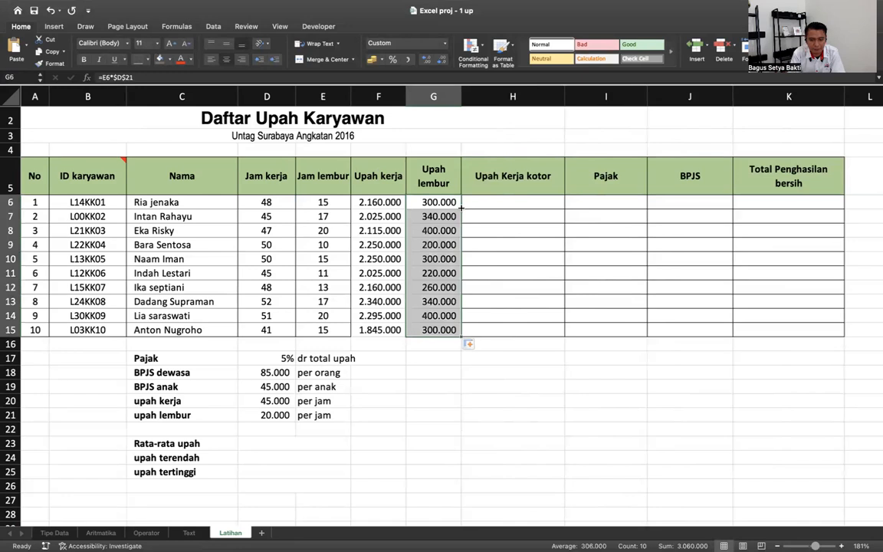
pyautogui.doubleClick(444, 286)
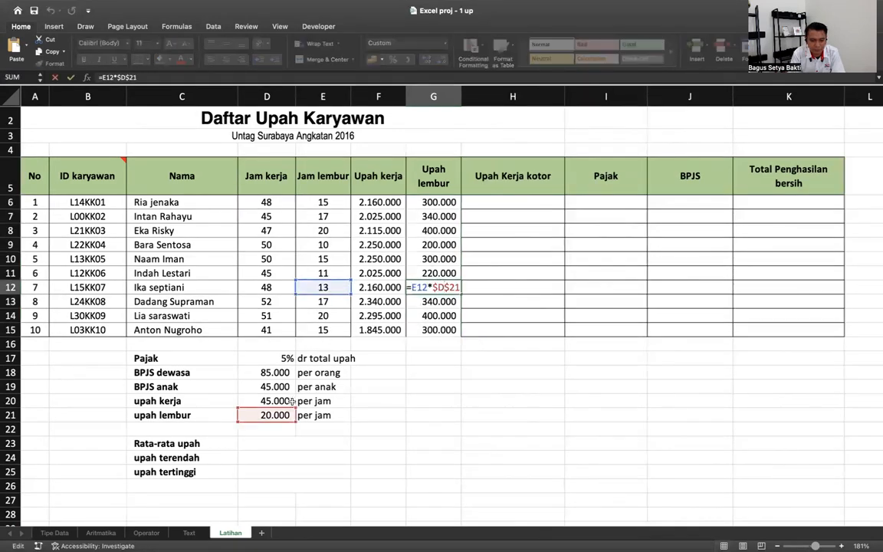
pyautogui.press('Return')
pyautogui.doubleClick(435, 330)
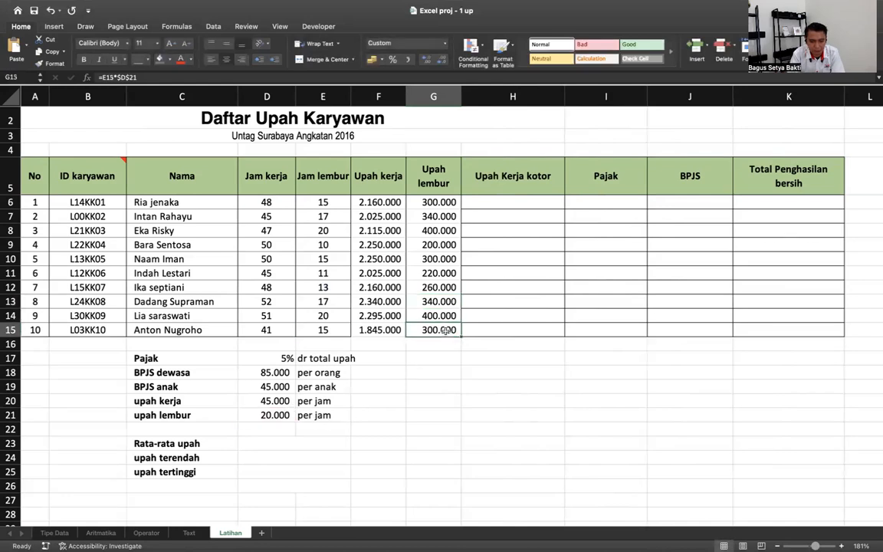
pyautogui.press('Return')
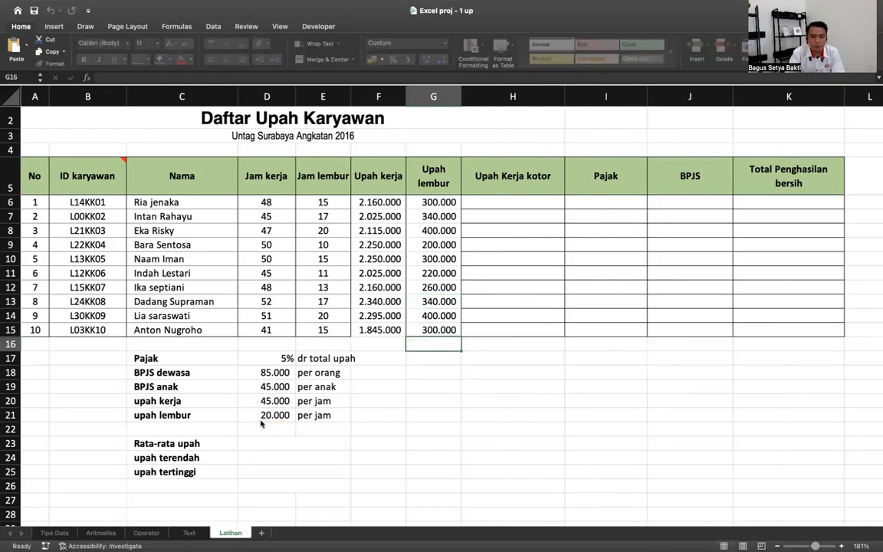
# - Enter gross wage =F6+G6 in H6, copy it down column H, and narrow the column
pyautogui.click(490, 200)
pyautogui.write('=')
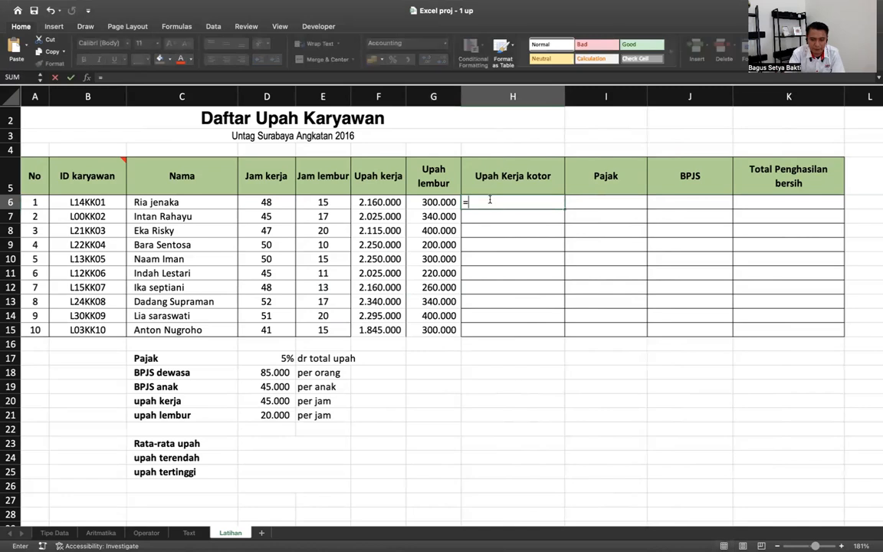
pyautogui.press('Left')
pyautogui.press('Left')
pyautogui.write('+')
pyautogui.press('Left')
pyautogui.press('Return')
pyautogui.click(533, 200)
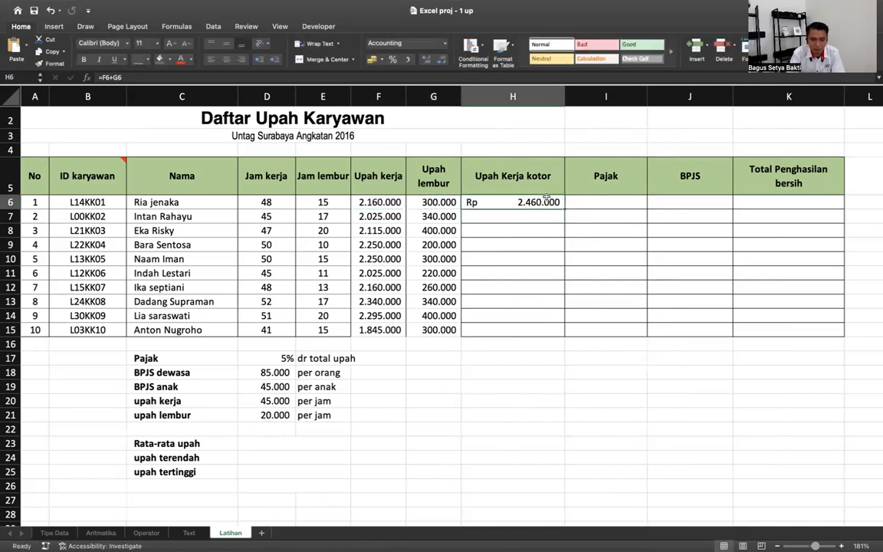
pyautogui.moveTo(564, 208); pyautogui.dragTo(561, 330)
pyautogui.moveTo(564, 101); pyautogui.dragTo(550, 101)
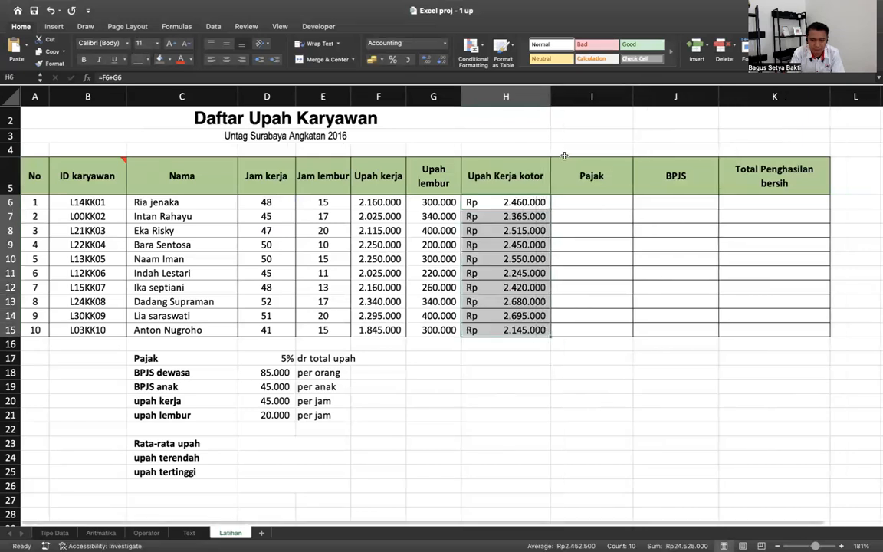
# - Compute 5% Pajak with =H6*$D$17 in I6, fill to I15, and check row 12
pyautogui.click(574, 204)
pyautogui.write('=')
pyautogui.press('Left')
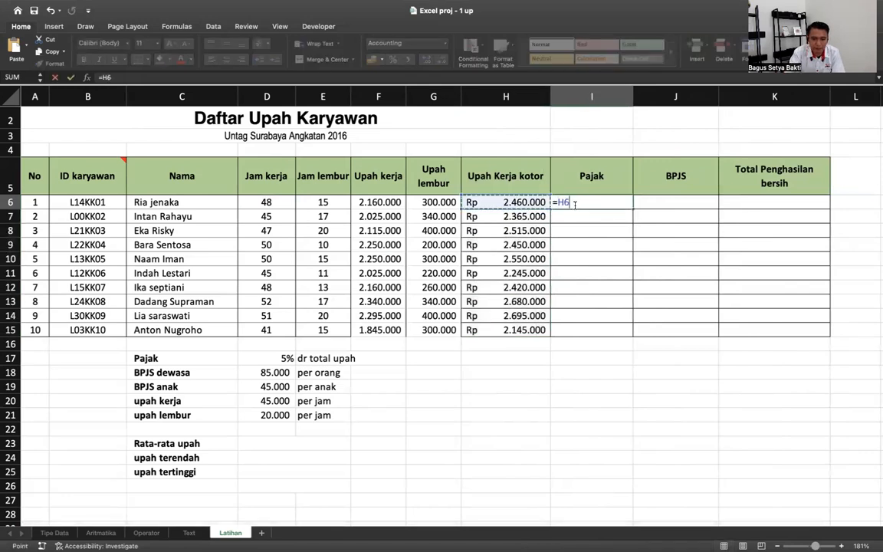
pyautogui.write('*')
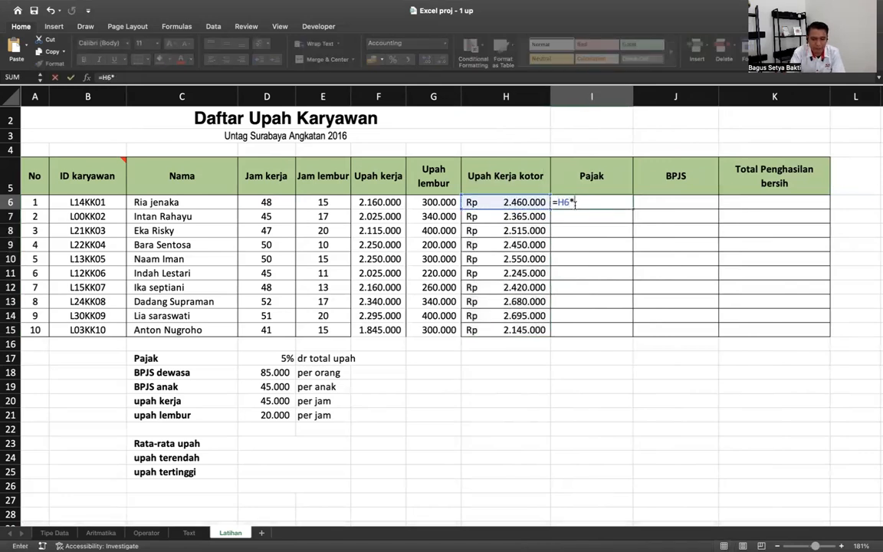
pyautogui.click(283, 357)
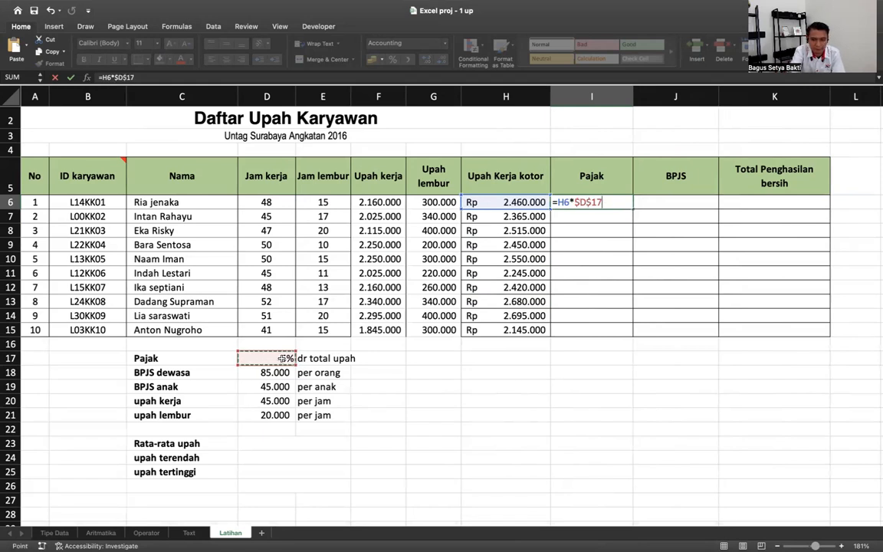
pyautogui.press('Return')
pyautogui.click(614, 202)
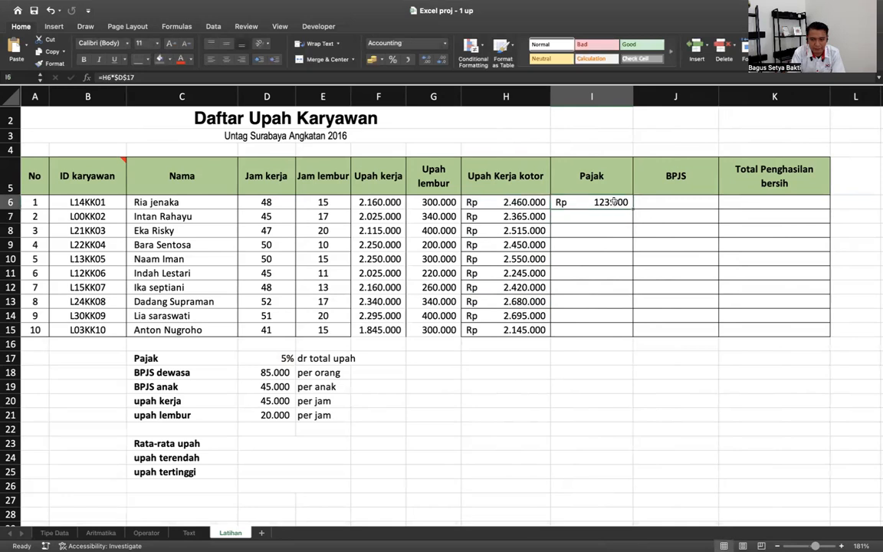
pyautogui.doubleClick(632, 208)
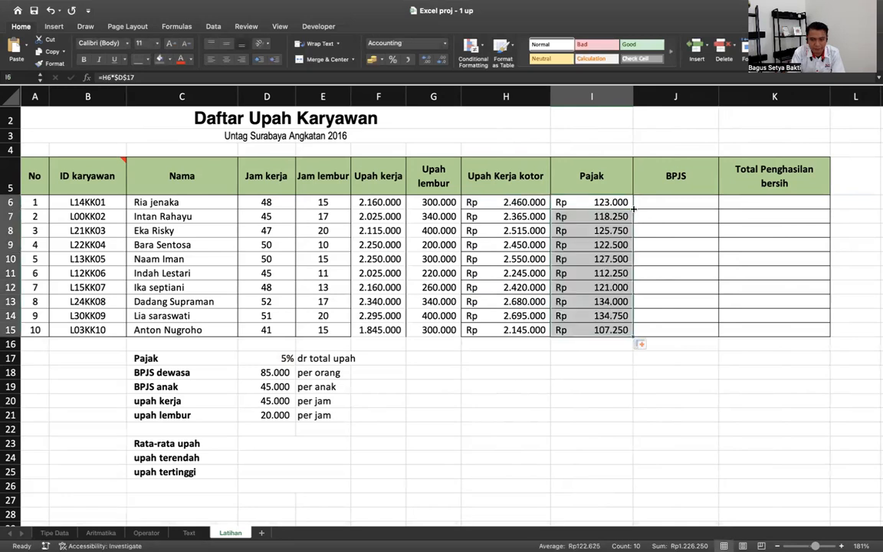
pyautogui.doubleClick(611, 282)
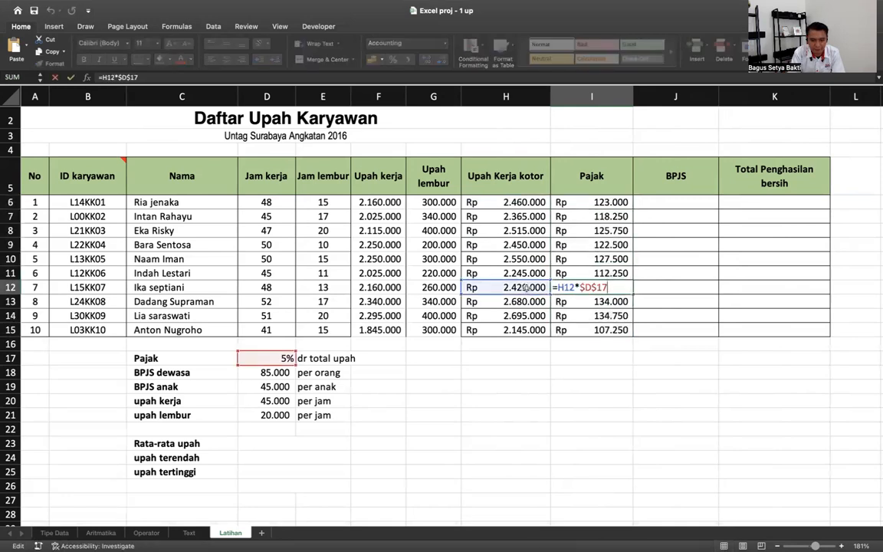
pyautogui.press('Return')
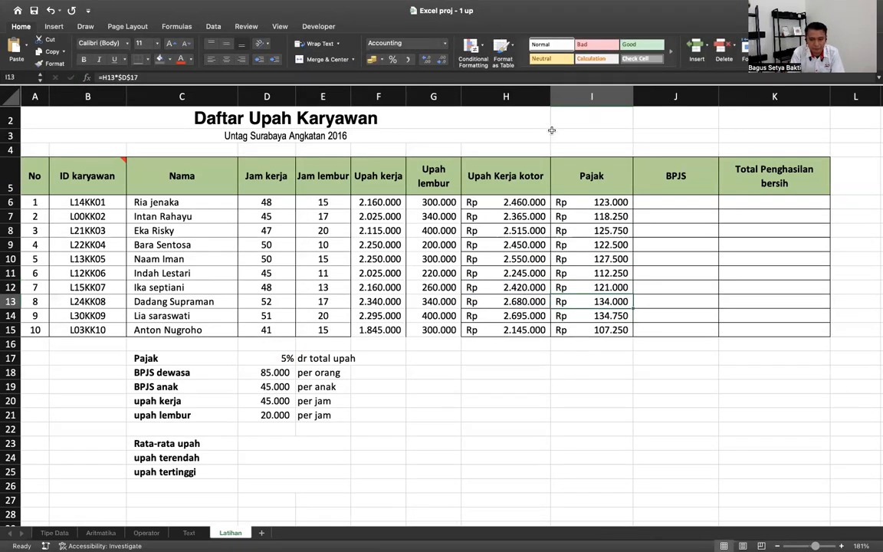
pyautogui.moveTo(550, 96); pyautogui.dragTo(538, 95)
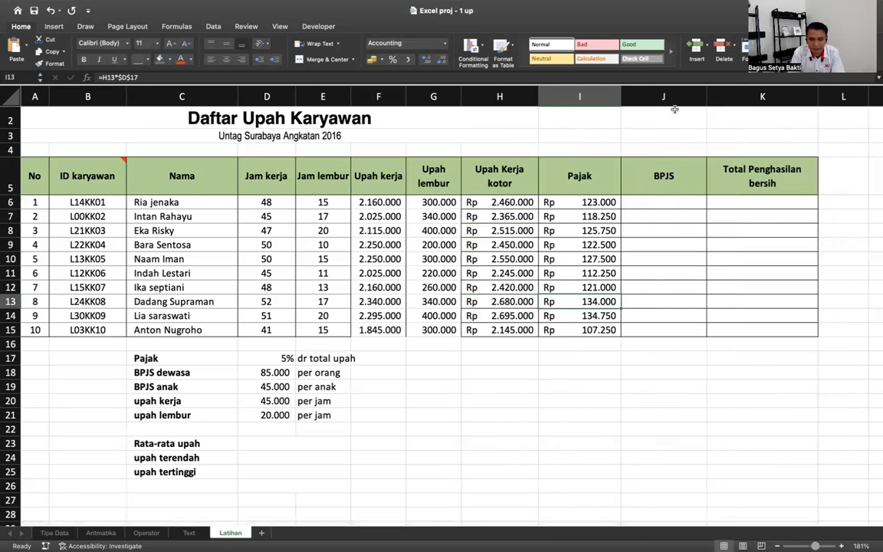
pyautogui.click(668, 96)
# - Insert a column before BPJS, head it 'BPJS Dewasa', and begin a MID formula in J6
pyautogui.rightClick(674, 102)
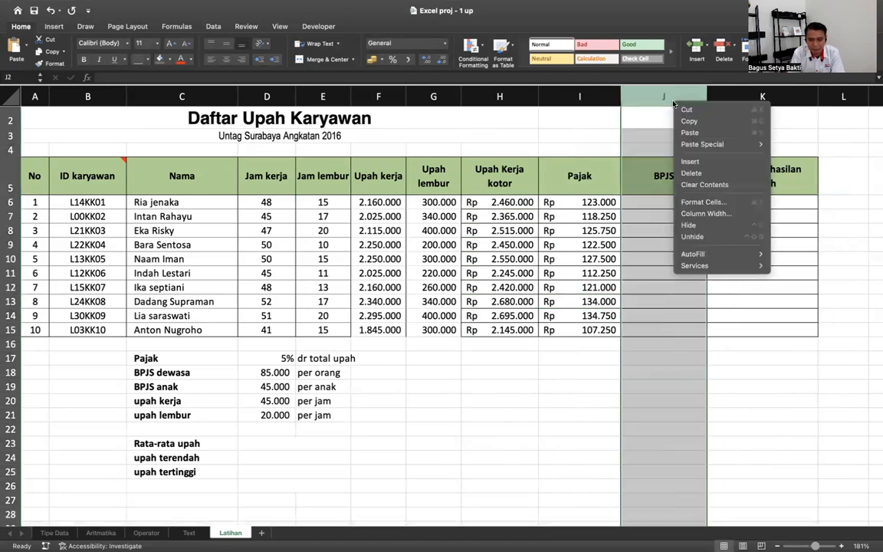
pyautogui.click(687, 161)
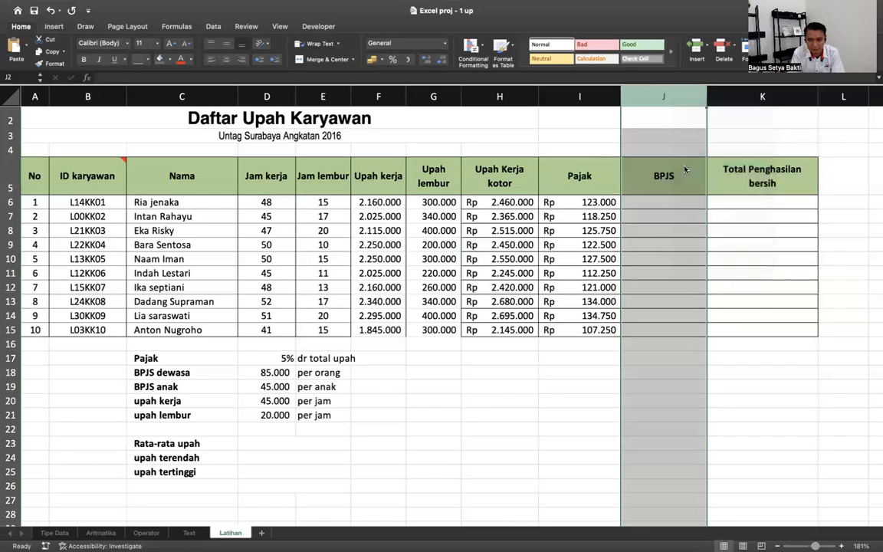
pyautogui.click(668, 180)
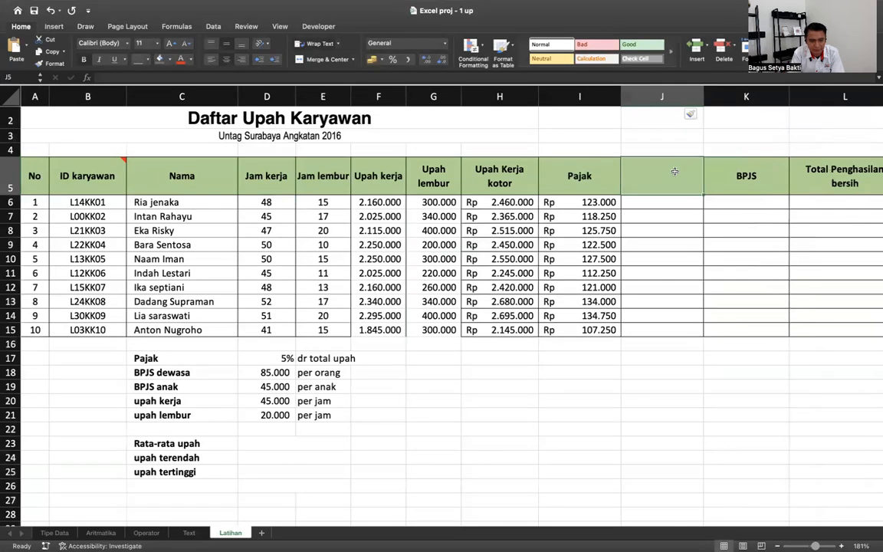
pyautogui.write('BPJS Dewasa')
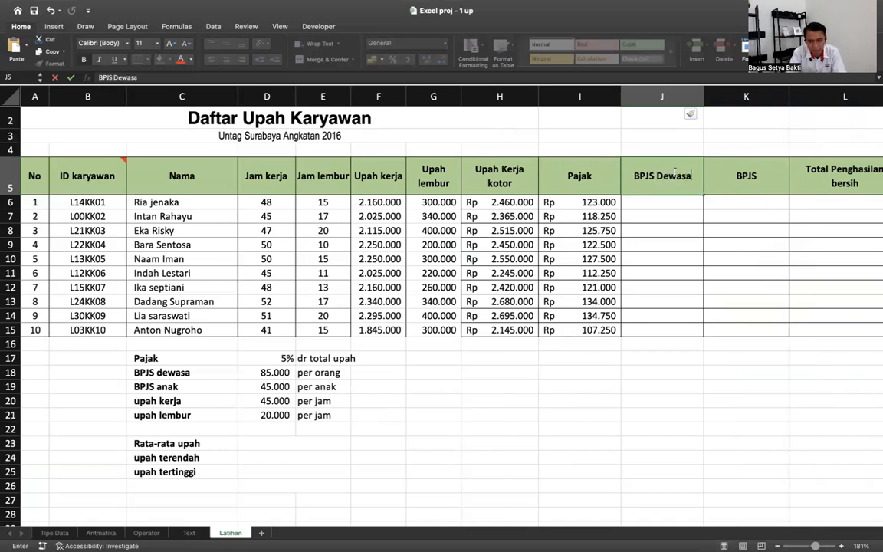
pyautogui.press('Return')
pyautogui.write('=')
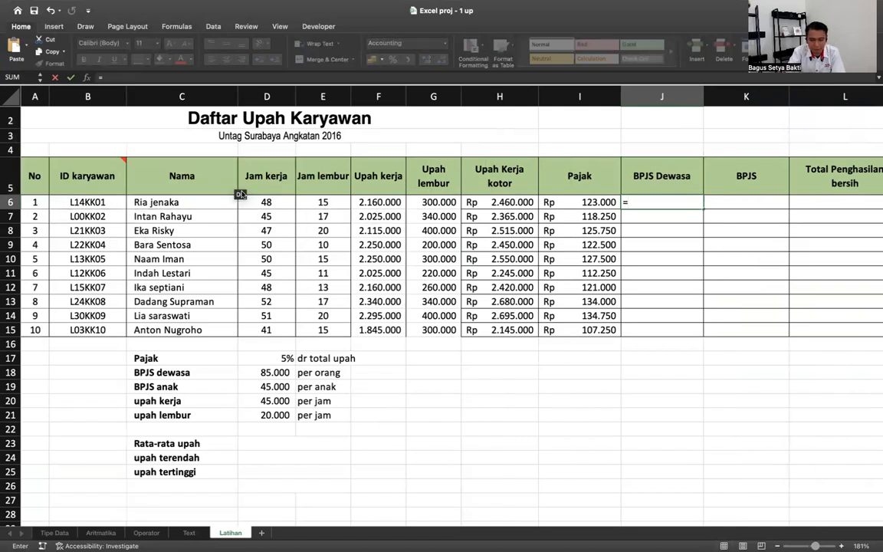
pyautogui.write('mid(')
# - Complete =MID(B6;2;1) in J6 and fill it down to J15
pyautogui.click(89, 203)
pyautogui.write(';2')
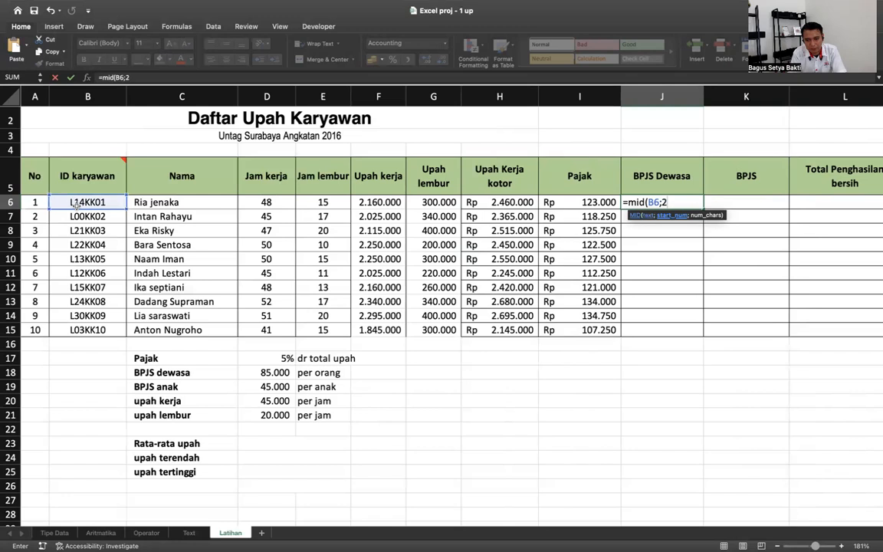
pyautogui.write(';1')
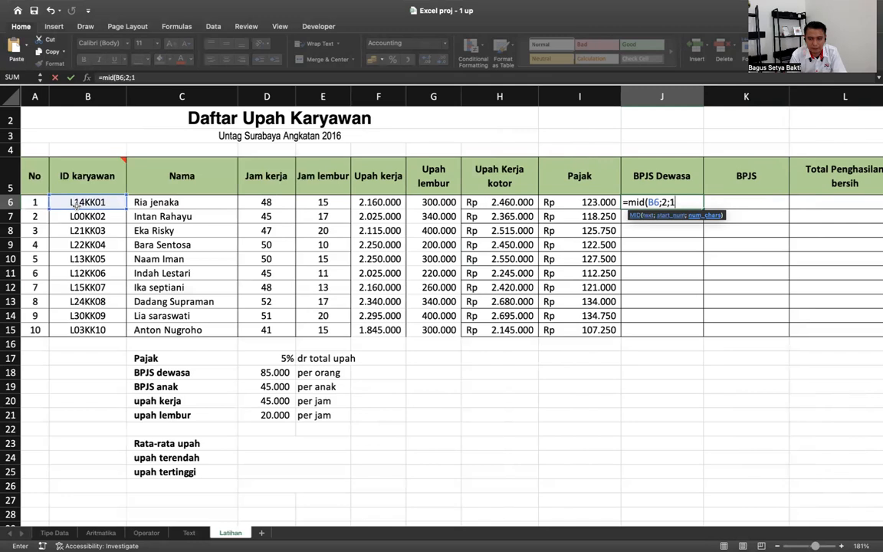
pyautogui.press('Return')
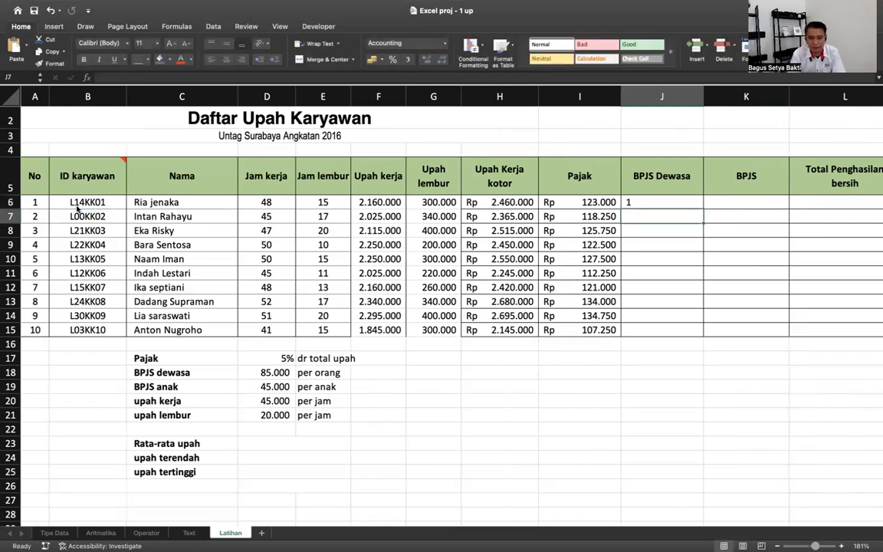
pyautogui.click(700, 206)
pyautogui.moveTo(703, 208); pyautogui.dragTo(695, 331)
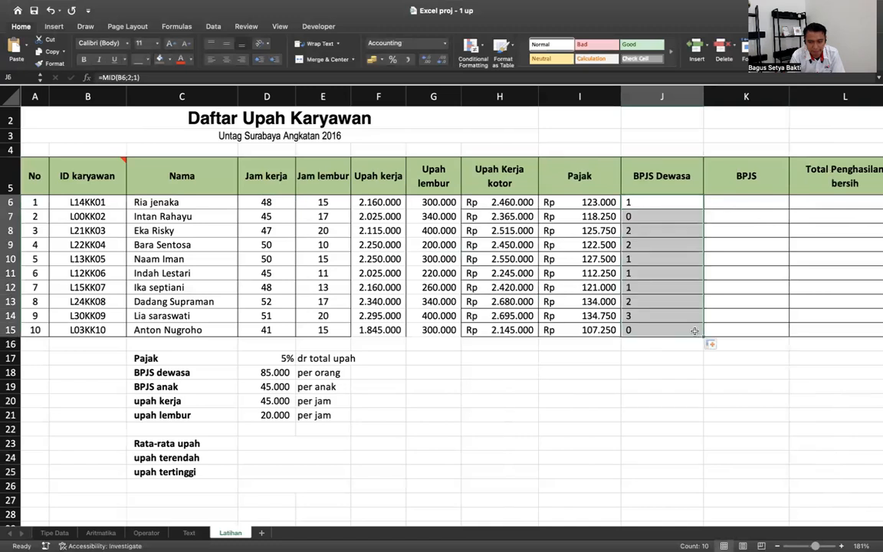
pyautogui.doubleClick(656, 204)
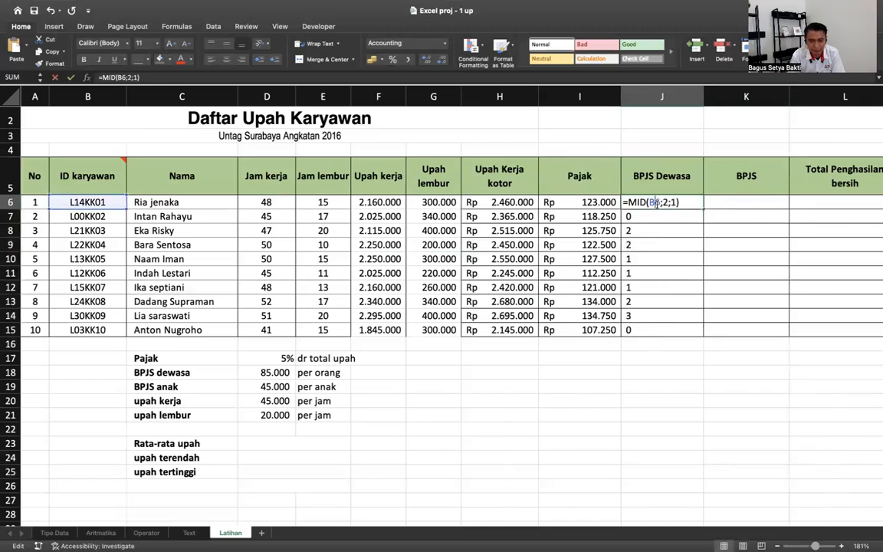
pyautogui.press('Return')
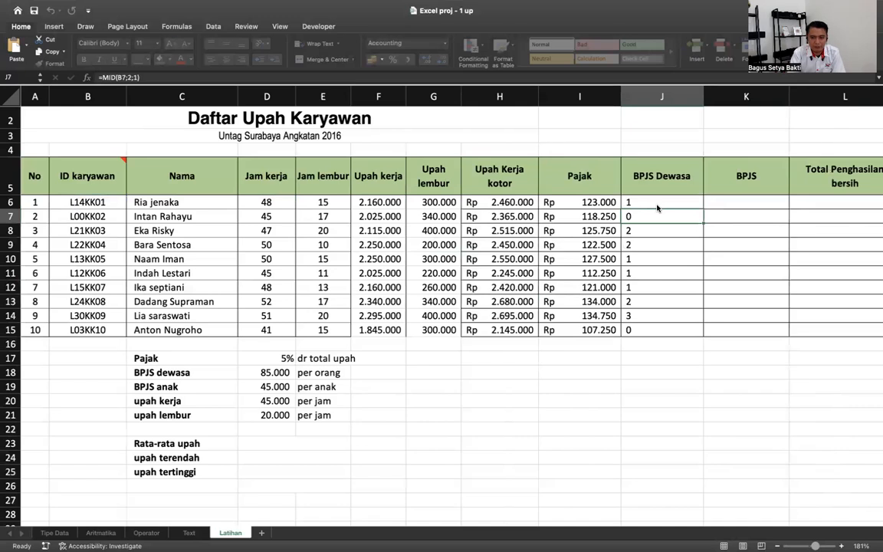
pyautogui.click(642, 203)
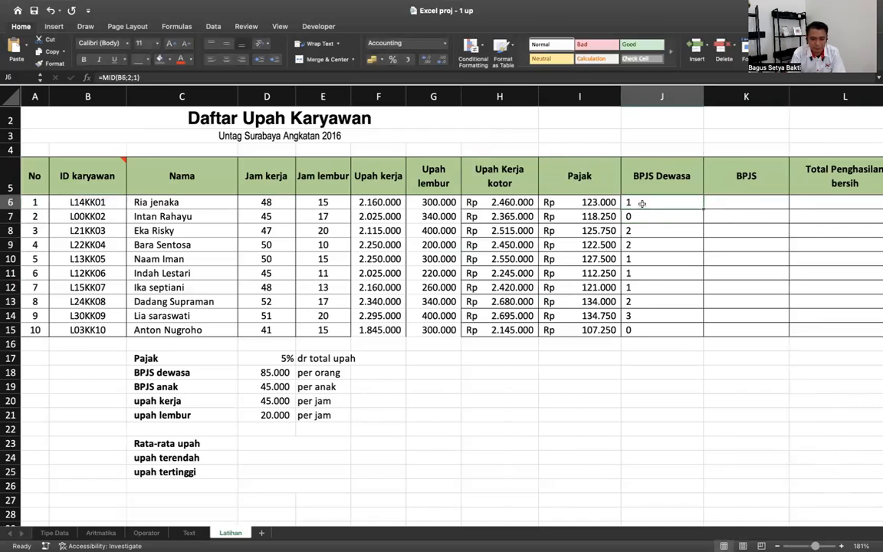
pyautogui.doubleClick(642, 203)
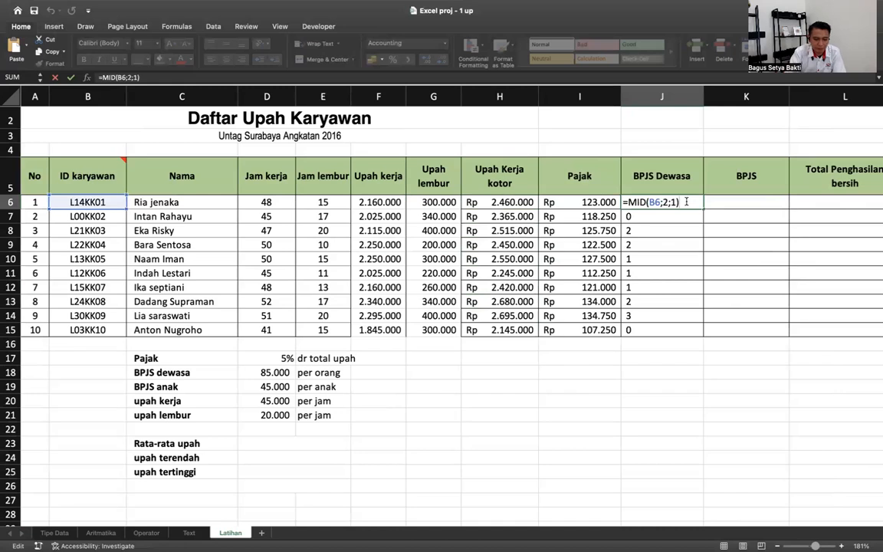
# - Multiply the J6 formula by the 85.000 rate in $D$18 and fill it down to J15
pyautogui.write('*')
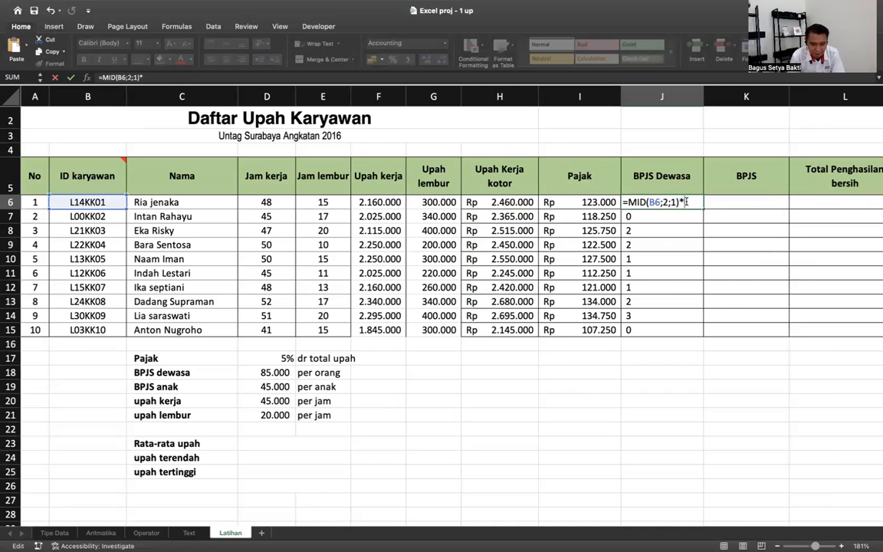
pyautogui.click(285, 373)
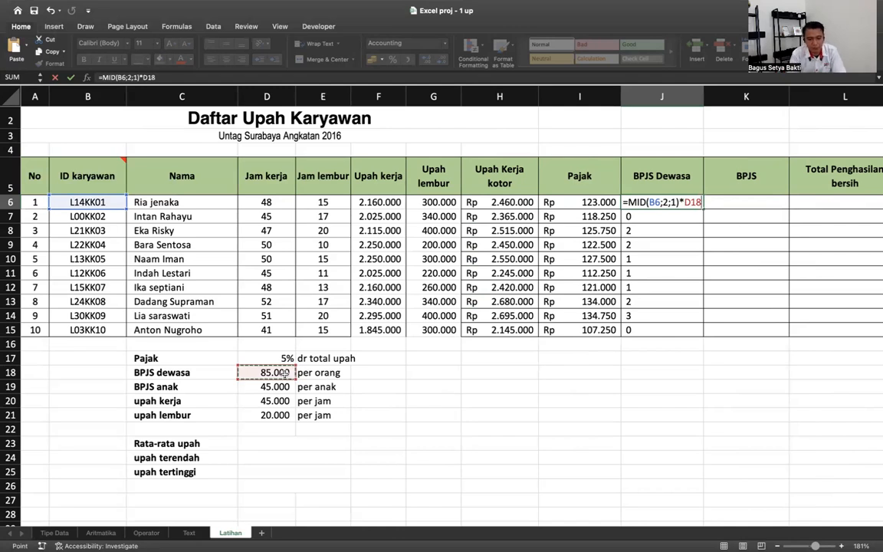
pyautogui.press('F4')
pyautogui.press('Return')
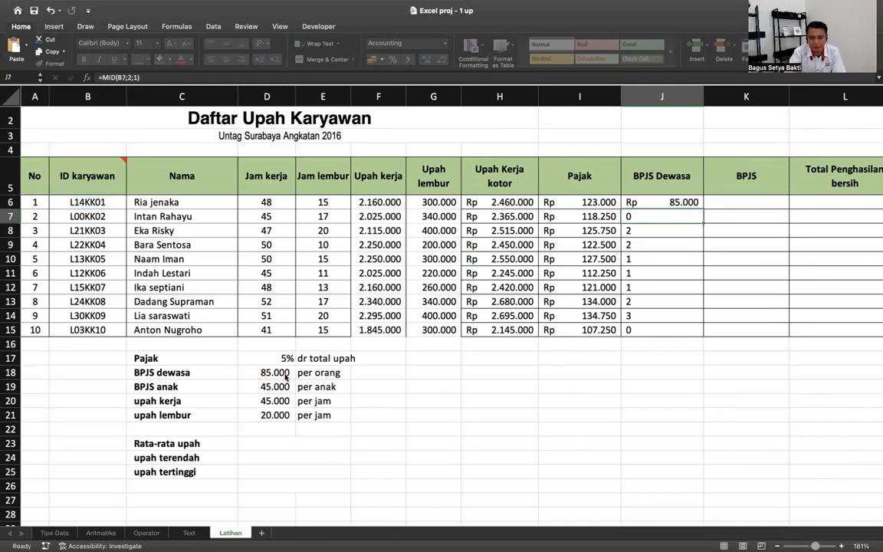
pyautogui.click(693, 202)
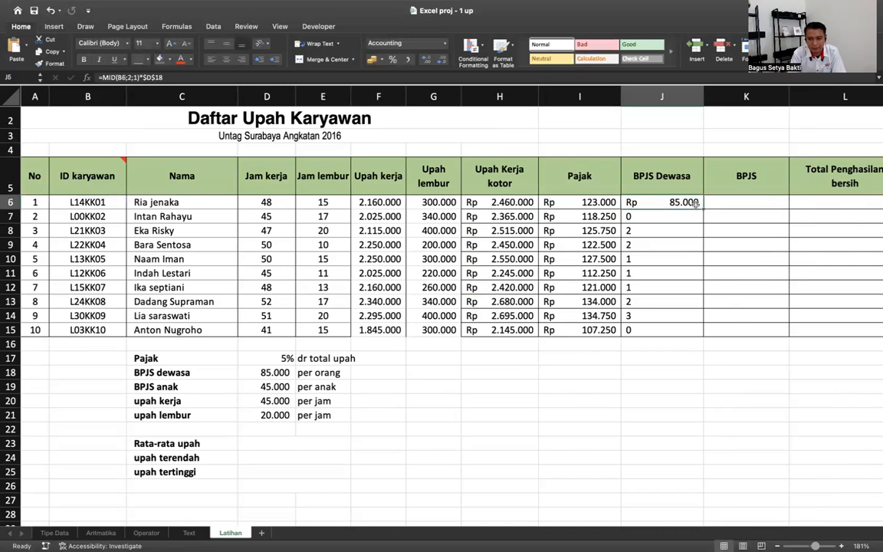
pyautogui.moveTo(701, 208); pyautogui.dragTo(692, 330)
pyautogui.doubleClick(675, 315)
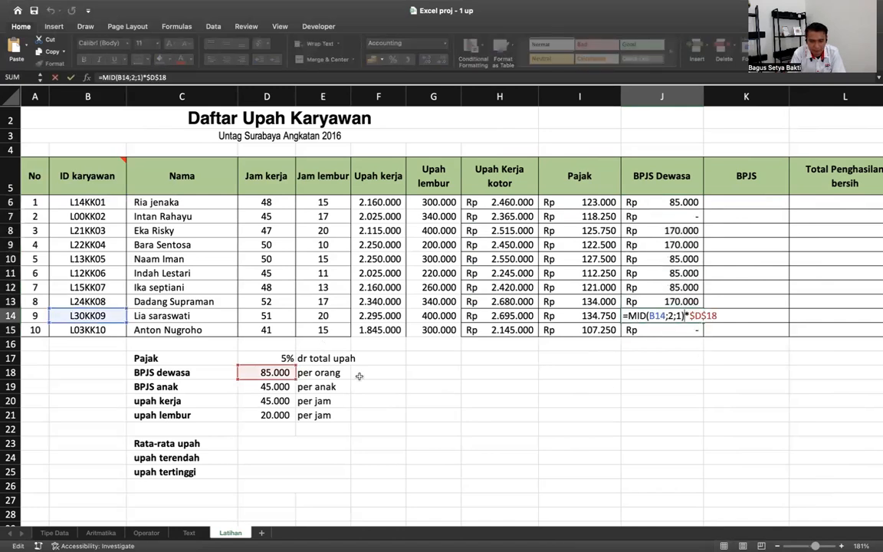
pyautogui.press('Return')
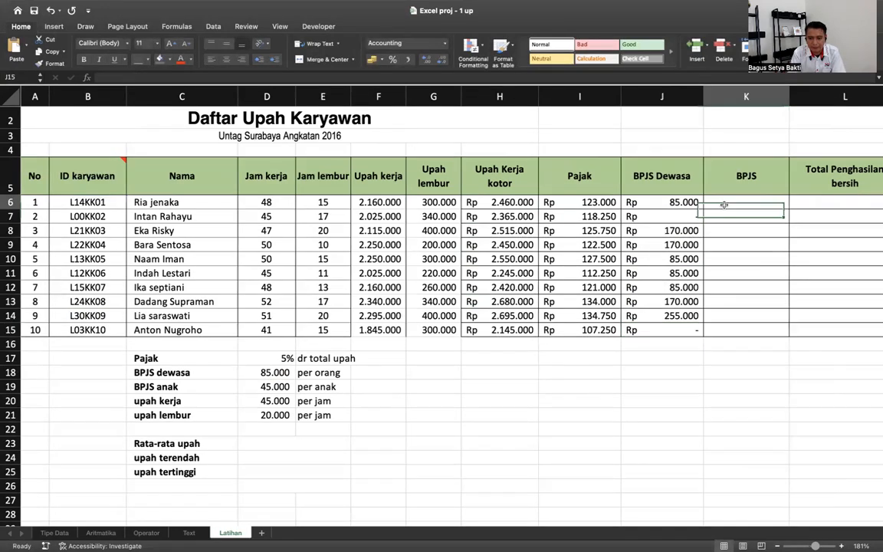
# - Rename the K5 header to 'BPJS anak'
pyautogui.doubleClick(770, 174)
pyautogui.write('Naka')
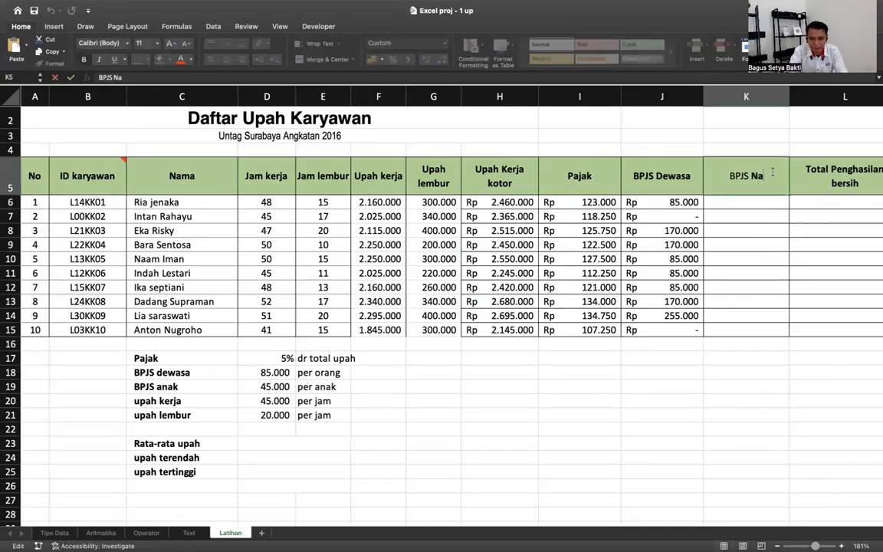
pyautogui.press('BackSpace')
pyautogui.press('BackSpace')
pyautogui.press('BackSpace')
pyautogui.press('BackSpace')
pyautogui.write('anak')
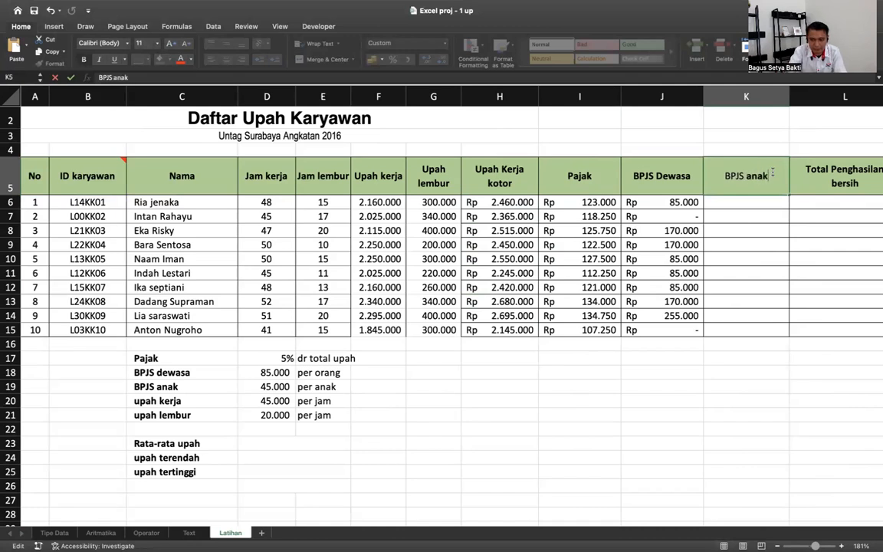
pyautogui.press('Return')
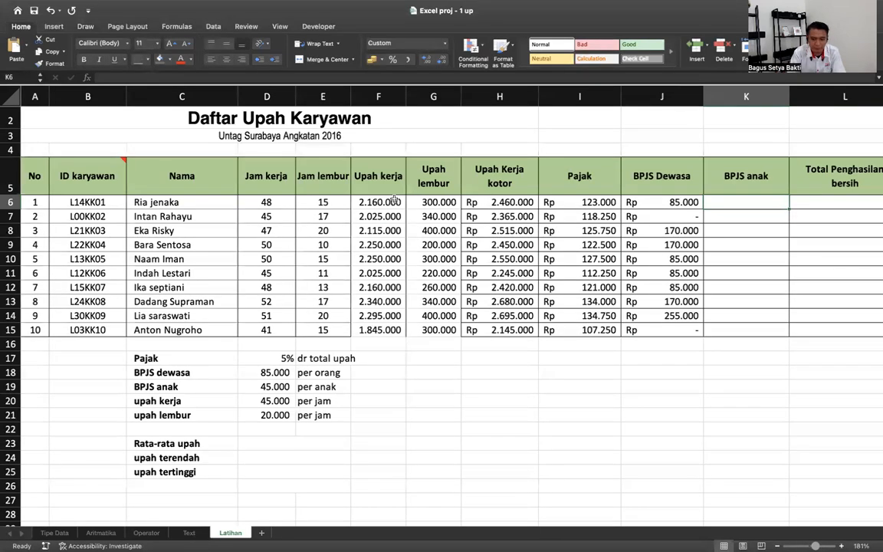
# - Enter =MID(B6;3;1) in K6 and fill it down to K15
pyautogui.write('=mid(')
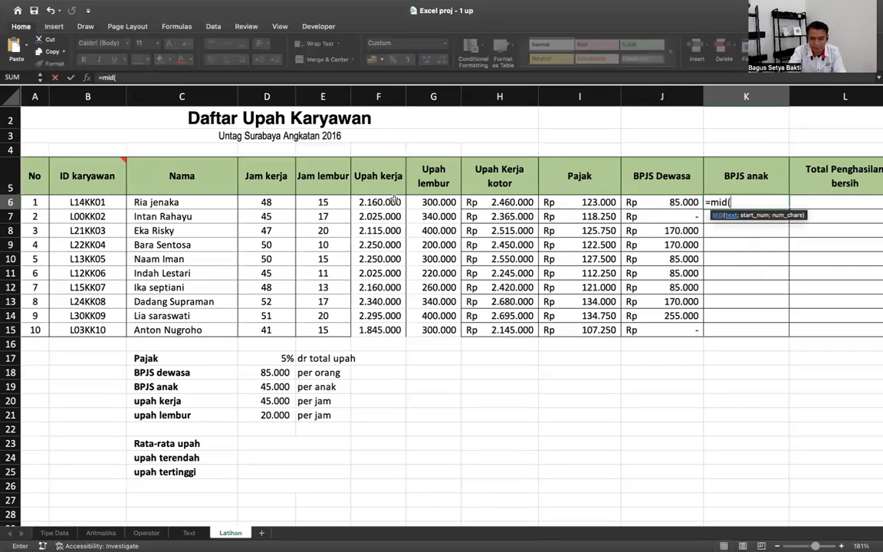
pyautogui.click(80, 202)
pyautogui.write(';3;1')
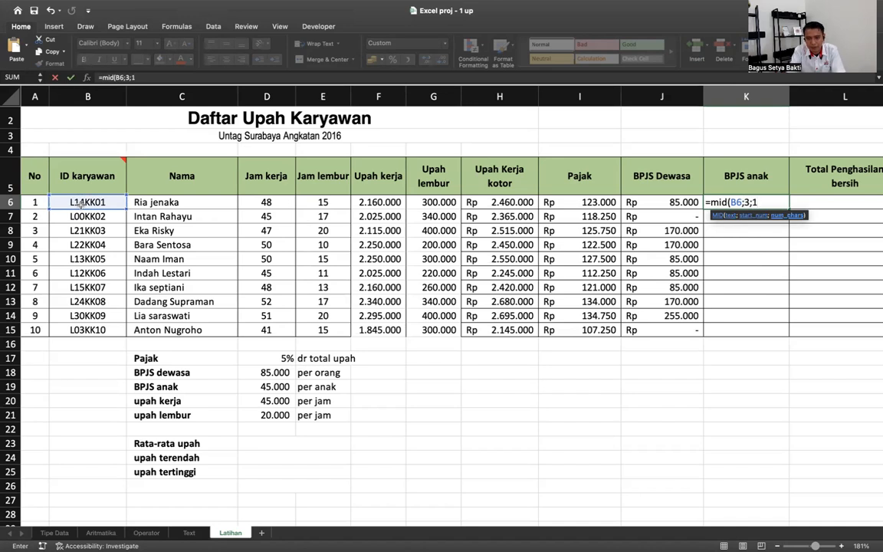
pyautogui.press('Return')
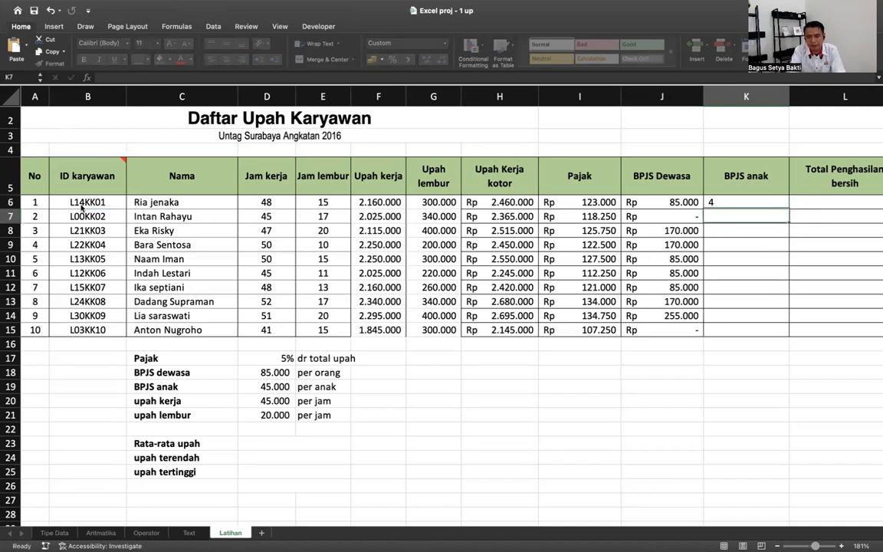
pyautogui.click(764, 205)
pyautogui.moveTo(789, 209); pyautogui.dragTo(766, 331)
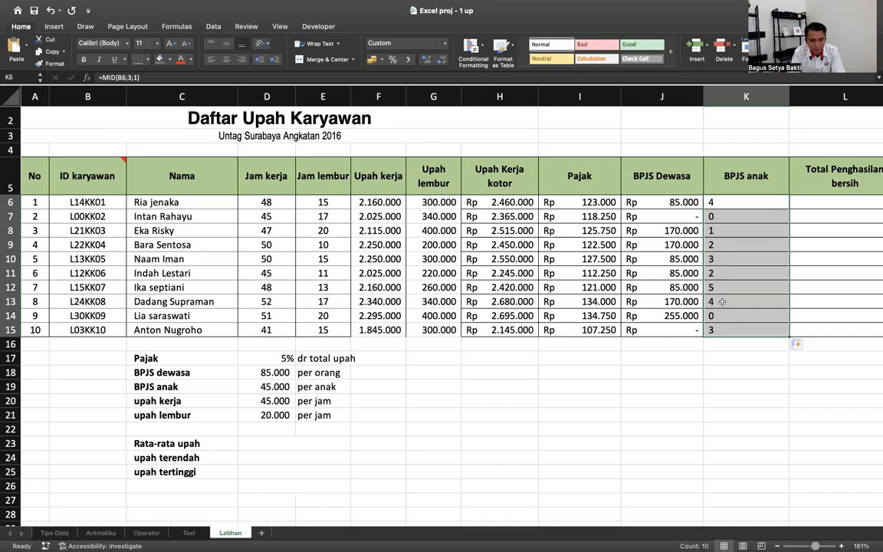
# - Extend the K6 formula to multiply by the 45.000 rate in $D$19 and refill to K15
pyautogui.doubleClick(739, 202)
pyautogui.write('*')
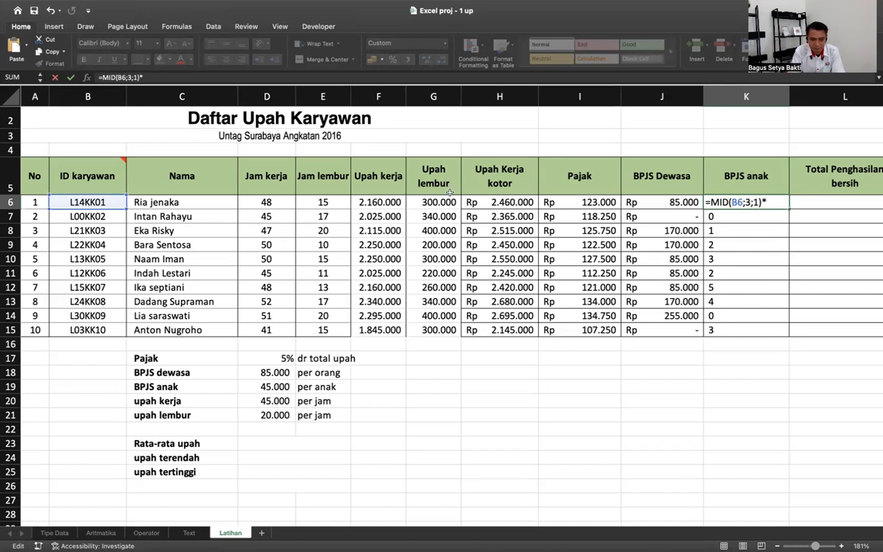
pyautogui.click(264, 386)
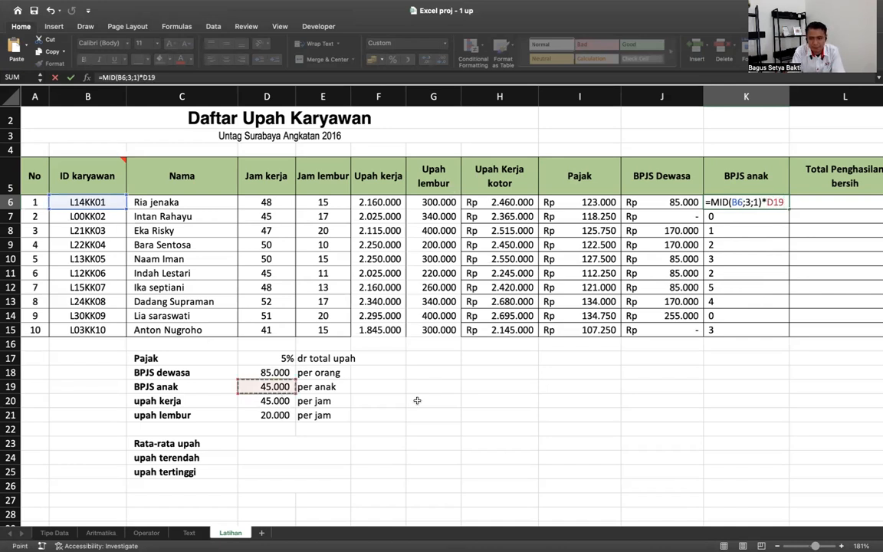
pyautogui.press('F4')
pyautogui.hotkey('ctrl', 'Return')
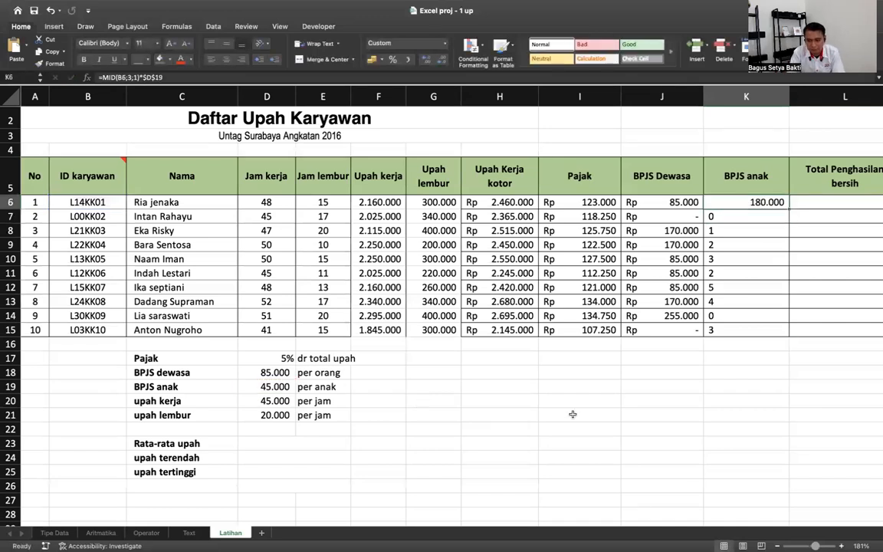
pyautogui.moveTo(789, 208); pyautogui.dragTo(769, 332)
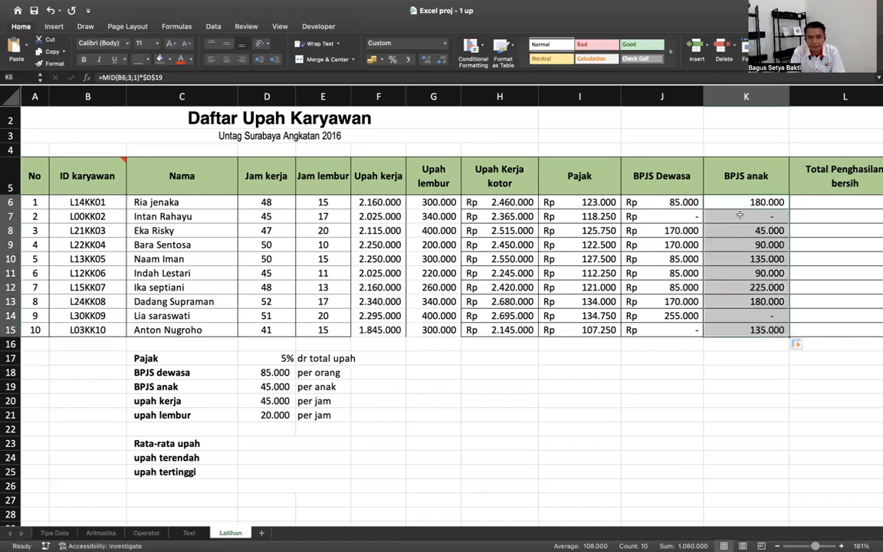
# - Format K6:K15 as Rupiah accounting and narrow columns J and K
pyautogui.click(445, 44)
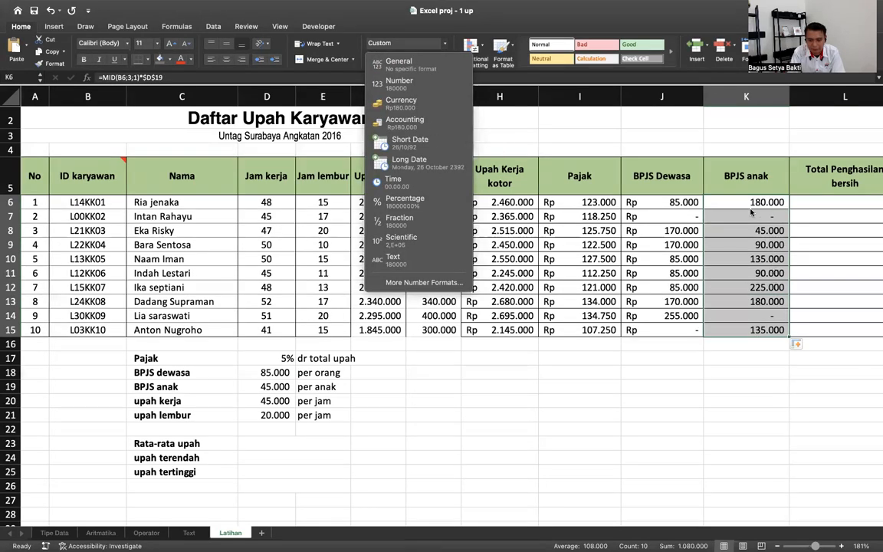
pyautogui.click(387, 115)
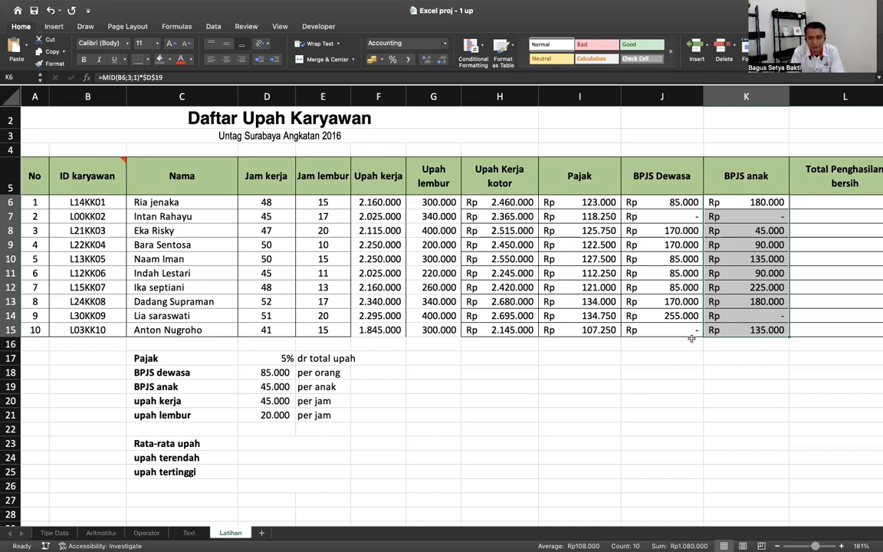
pyautogui.moveTo(702, 97); pyautogui.dragTo(691, 97)
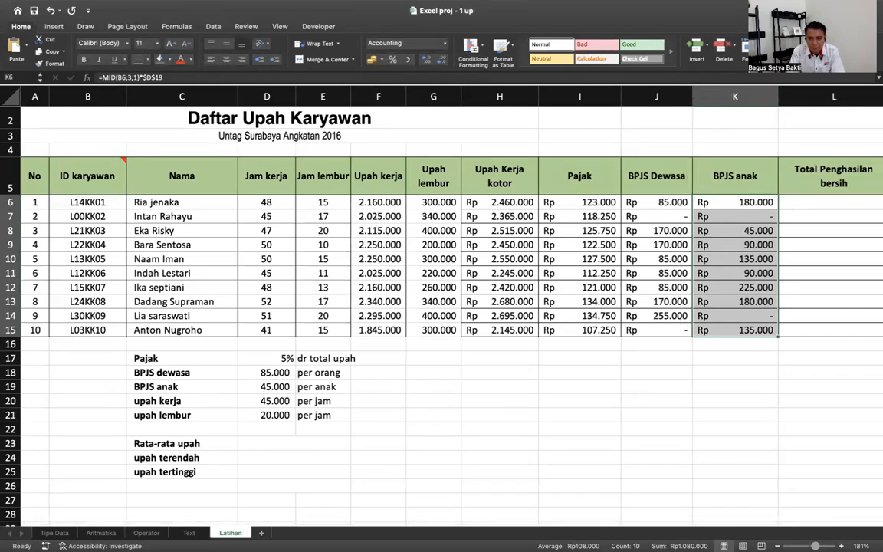
pyautogui.moveTo(773, 102); pyautogui.dragTo(771, 102)
pyautogui.click(810, 201)
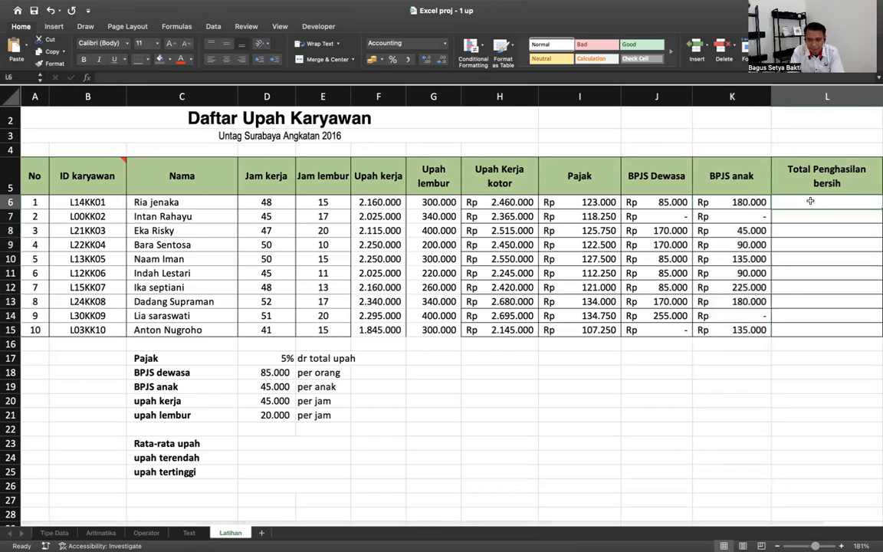
# - Enter the net income formula =H6-I6-J6-K6 in L6
pyautogui.write('=')
pyautogui.press('Left')
pyautogui.press('Left')
pyautogui.press('Left')
pyautogui.press('Left')
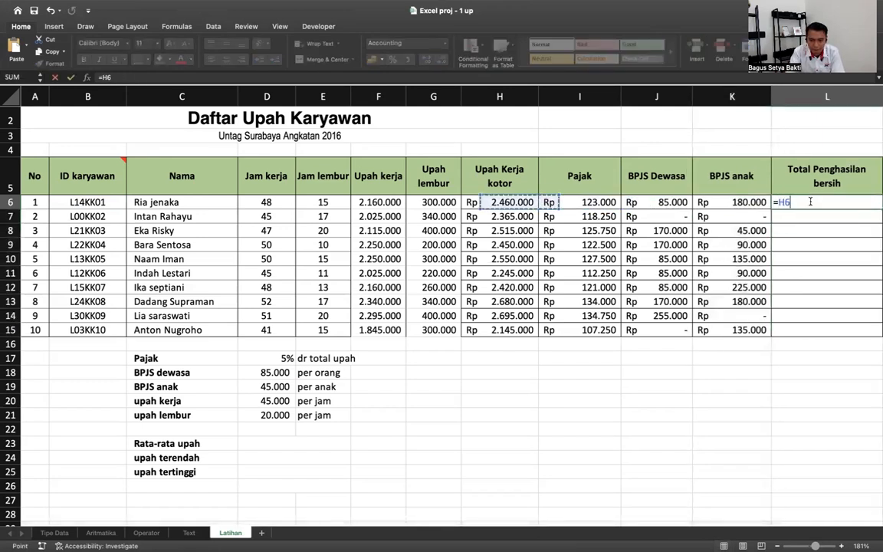
pyautogui.write('-')
pyautogui.press('Left')
pyautogui.press('Left')
pyautogui.press('Left')
pyautogui.write('-')
pyautogui.press('Left')
pyautogui.press('Left')
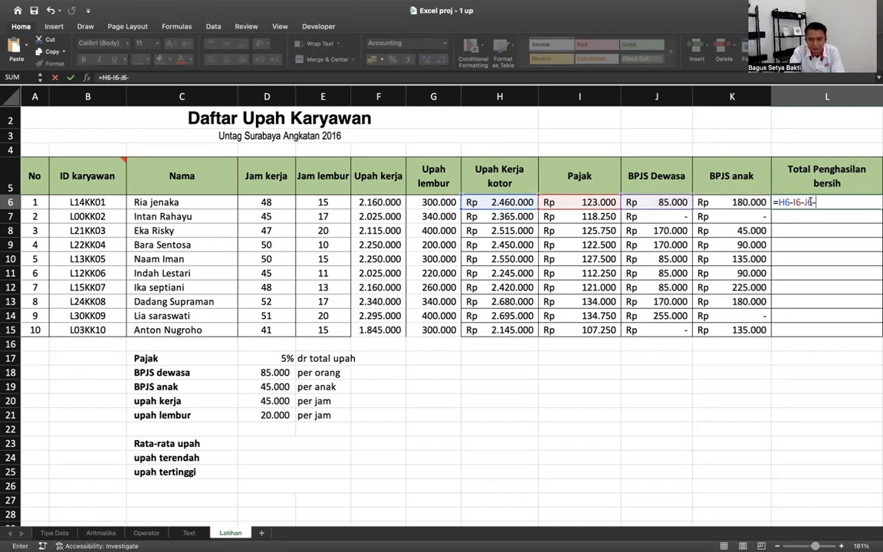
pyautogui.write('-')
pyautogui.press('Left')
pyautogui.hotkey('ctrl', 'Return')
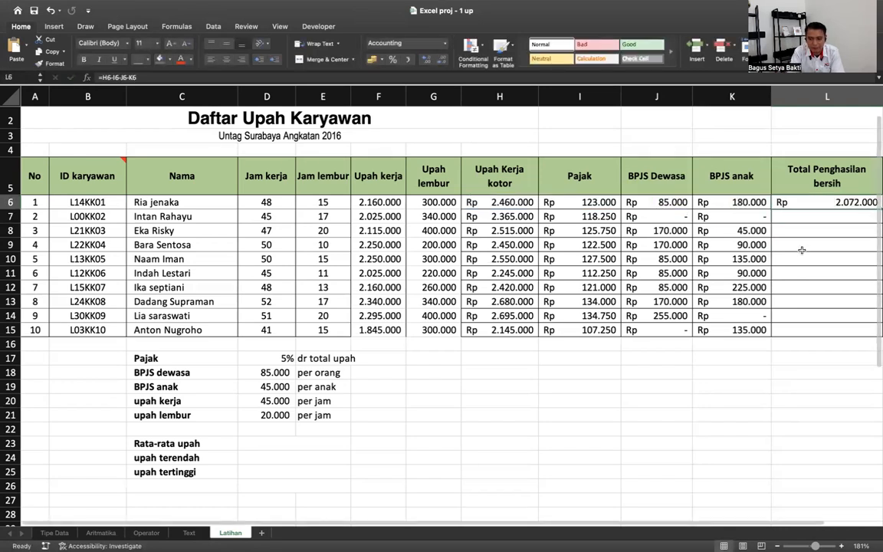
# - Copy the net income formula down to L15
pyautogui.hscroll(2, 801, 250)
pyautogui.doubleClick(859, 202)
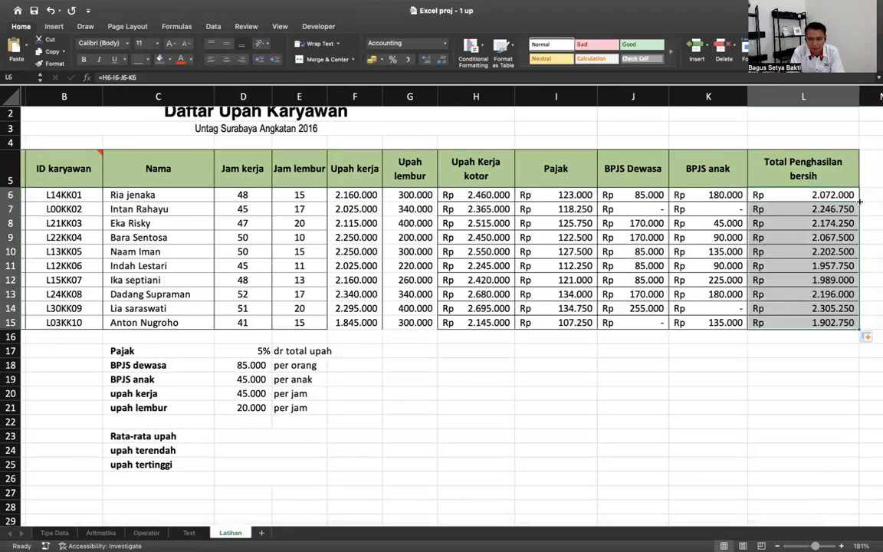
pyautogui.hscroll(-2, 531, 408)
pyautogui.scroll(1, 532, 408)
pyautogui.click(278, 446)
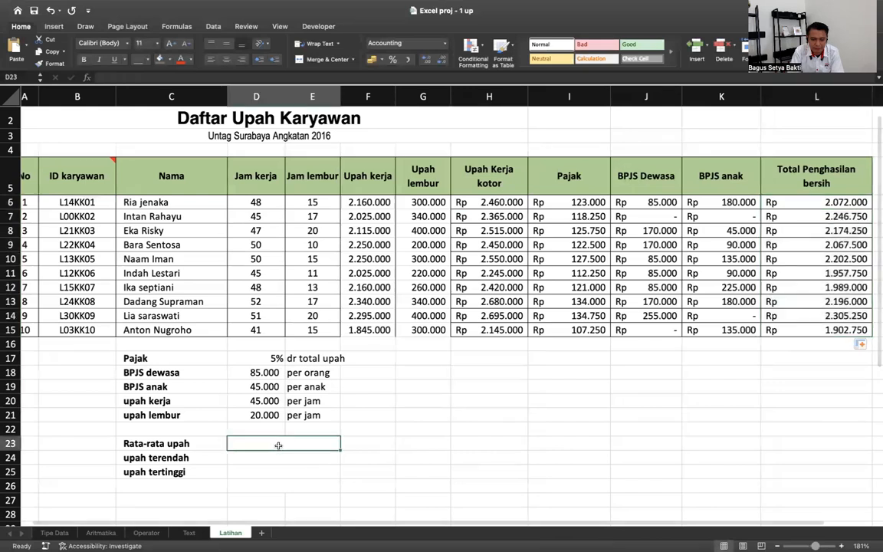
# - Enter an AVERAGE formula over the net income range L6:L15 for the average wage
pyautogui.write('=avar')
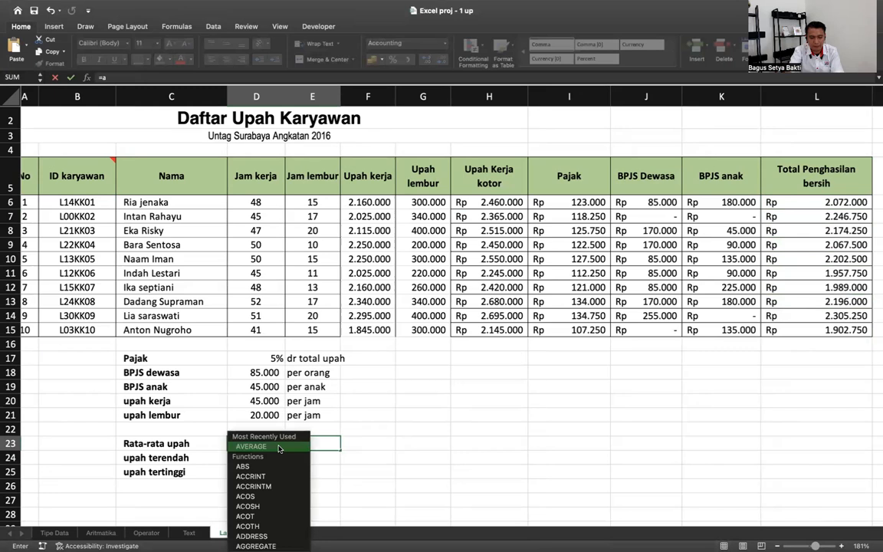
pyautogui.press('BackSpace')
pyautogui.press('BackSpace')
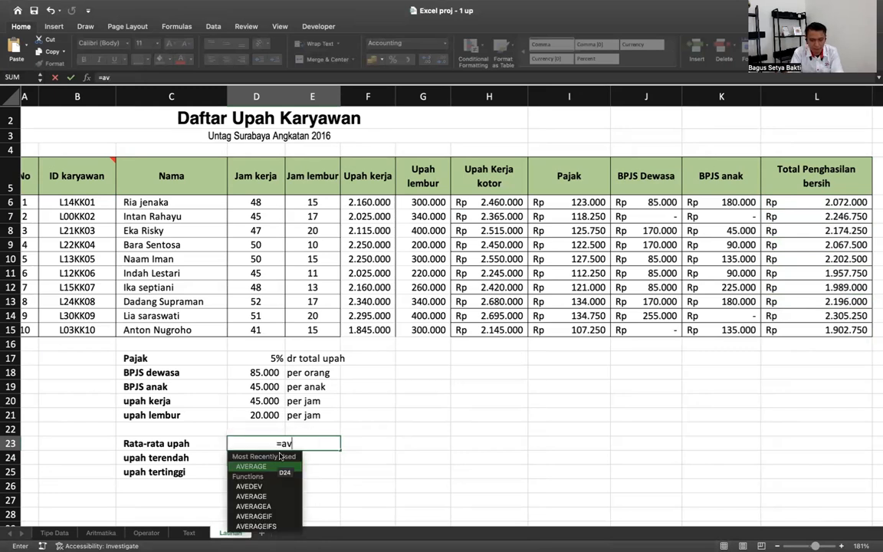
pyautogui.doubleClick(277, 464)
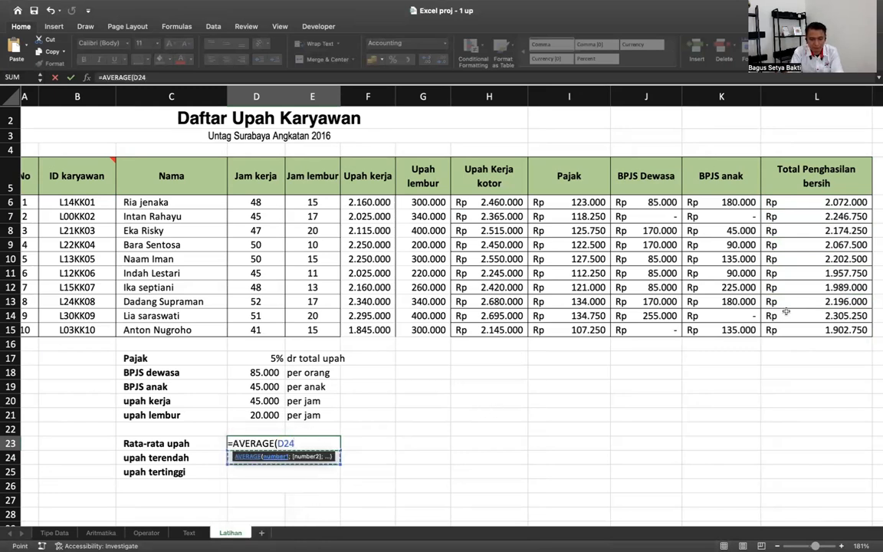
pyautogui.press('BackSpace')
pyautogui.press('BackSpace')
pyautogui.press('BackSpace')
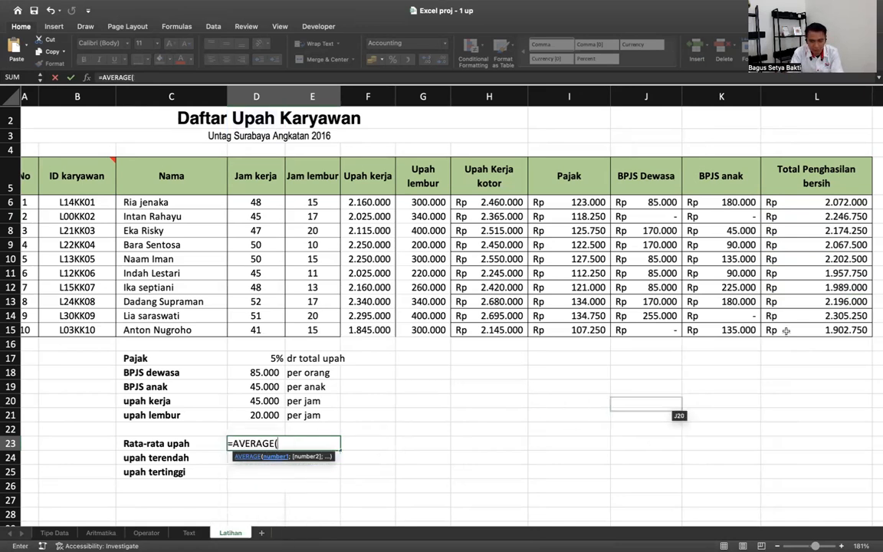
pyautogui.moveTo(770, 201); pyautogui.dragTo(841, 323)
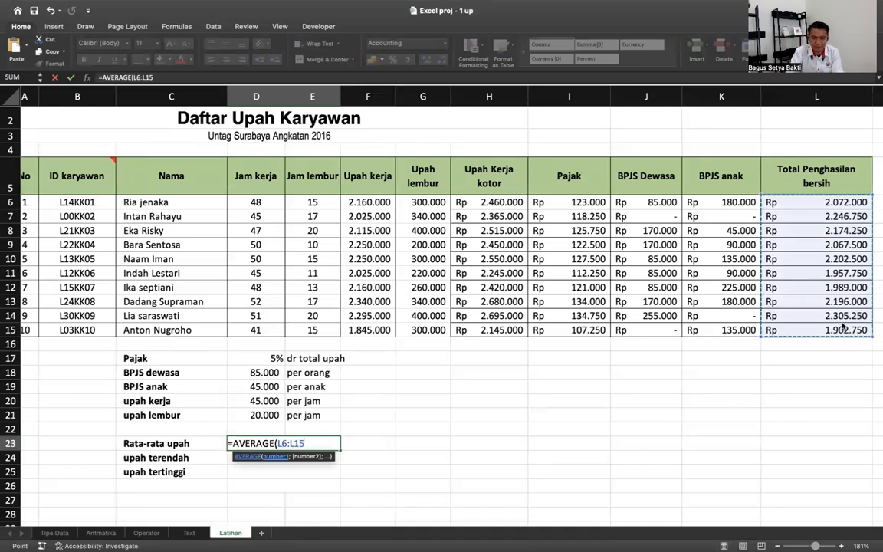
pyautogui.press('Return')
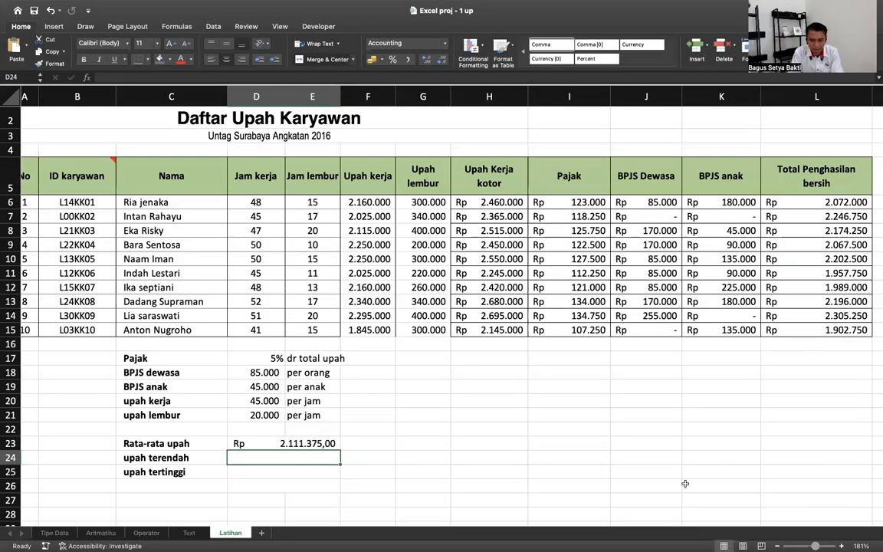
# - Enter a MAX formula over L6:L15 in cell D24
pyautogui.write('=')
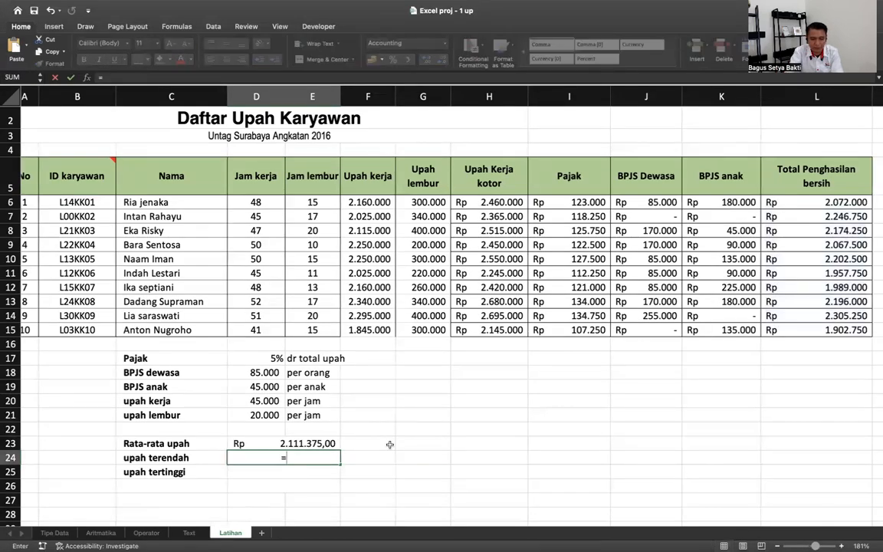
pyautogui.write('sum')
pyautogui.press('BackSpace')
pyautogui.press('BackSpace')
pyautogui.press('BackSpace')
pyautogui.write('mi')
pyautogui.press('BackSpace')
pyautogui.write('a')
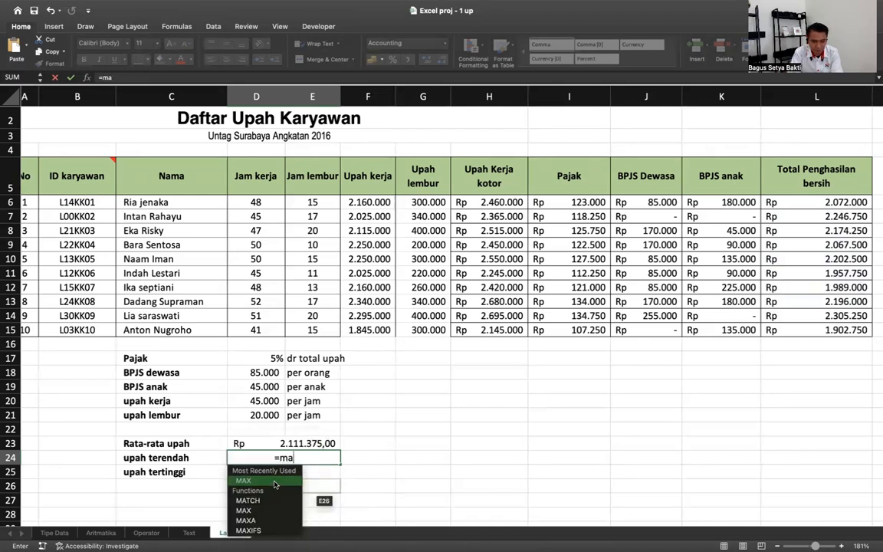
pyautogui.press('Tab')
pyautogui.moveTo(833, 202); pyautogui.dragTo(806, 329)
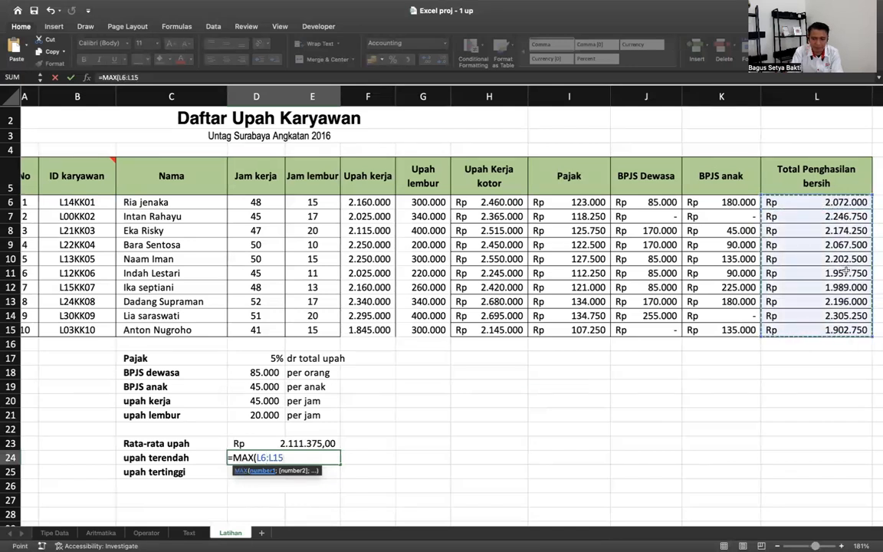
pyautogui.press('Return')
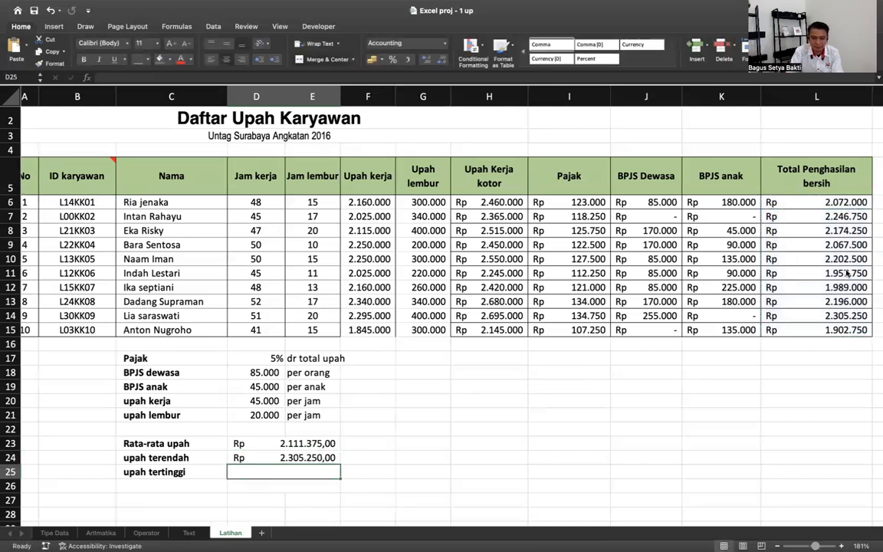
# - Replace D24 with =MIN(L6:L15) to show the lowest wage, 1.902.750,00
pyautogui.press('Up')
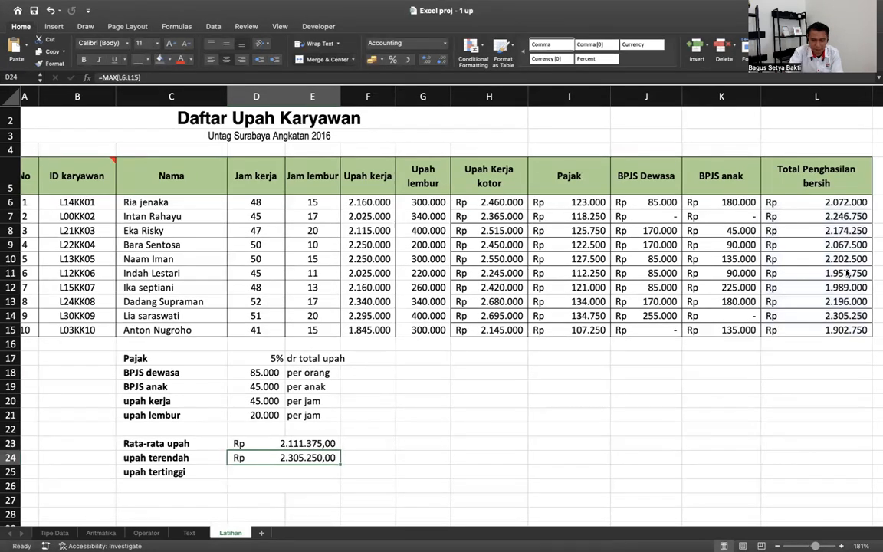
pyautogui.write('=min')
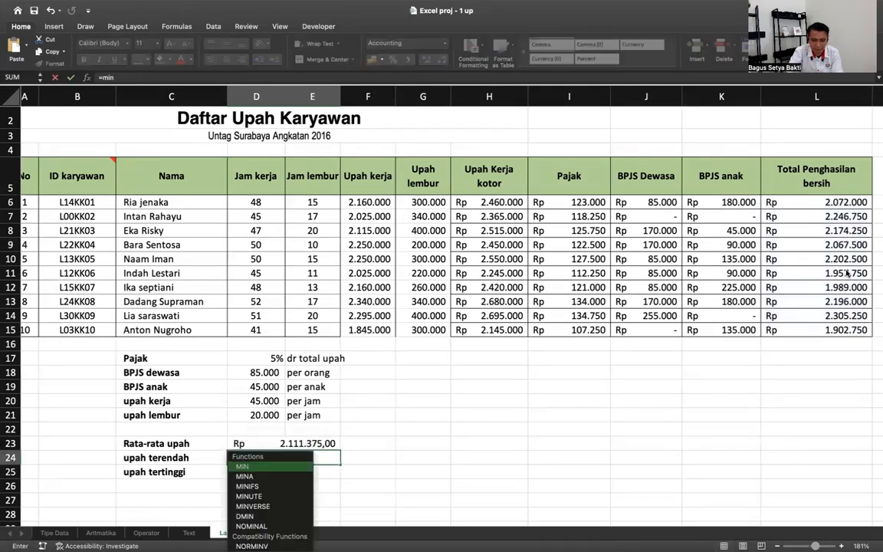
pyautogui.write('(')
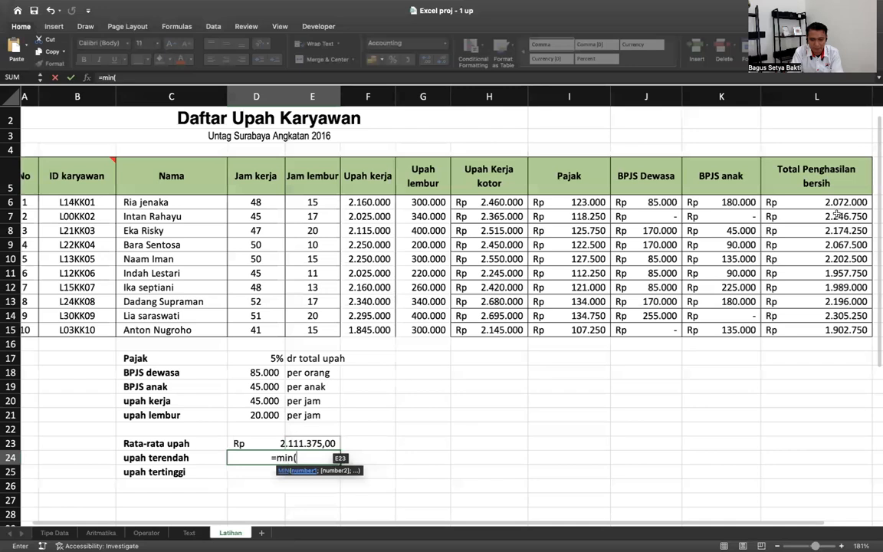
pyautogui.click(789, 200)
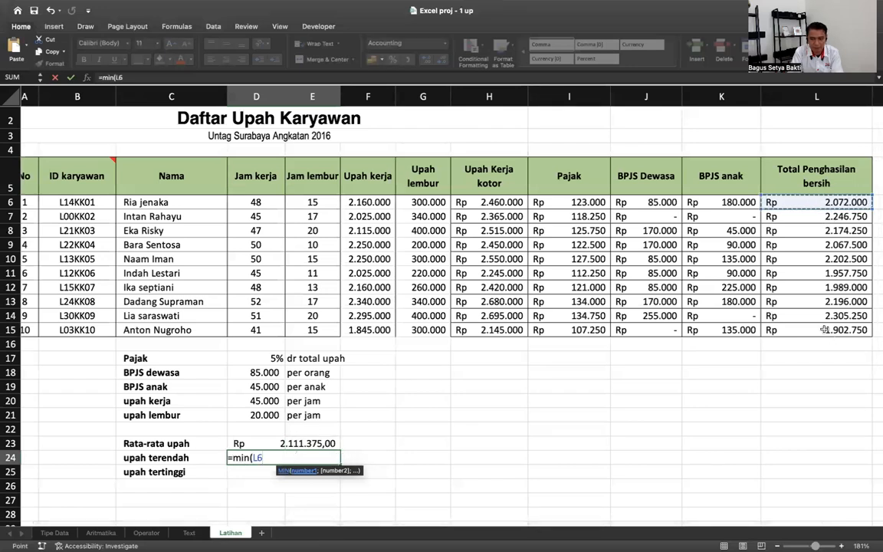
pyautogui.keyDown('shift'); pyautogui.click(823, 329); pyautogui.keyUp('shift')
pyautogui.press('Return')
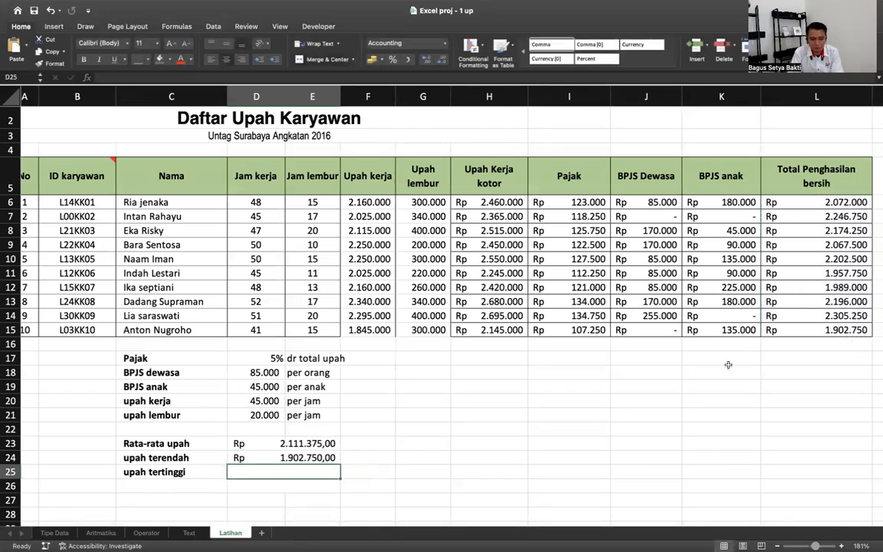
# - Put =MAX(L6:L15) in D25 for the highest wage, 2.305.250,00, then recheck D24
pyautogui.write('=max')
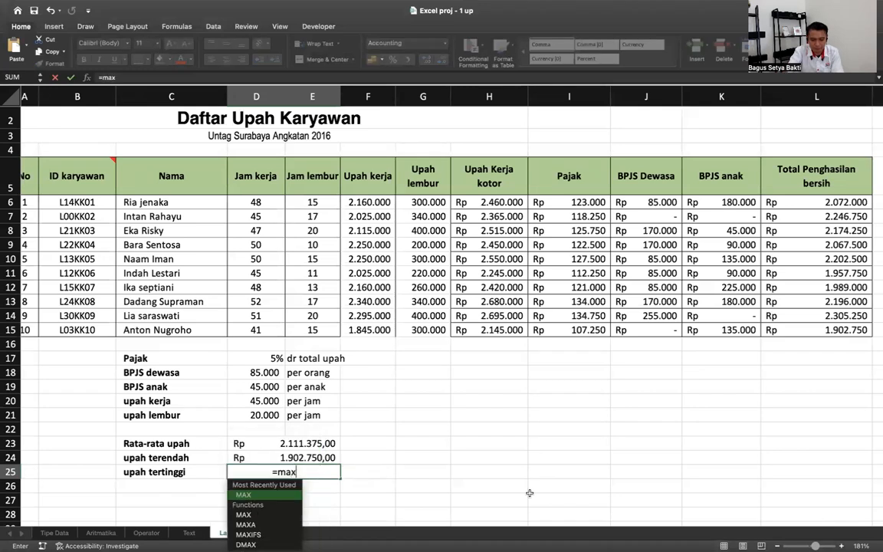
pyautogui.write('(')
pyautogui.click(797, 201)
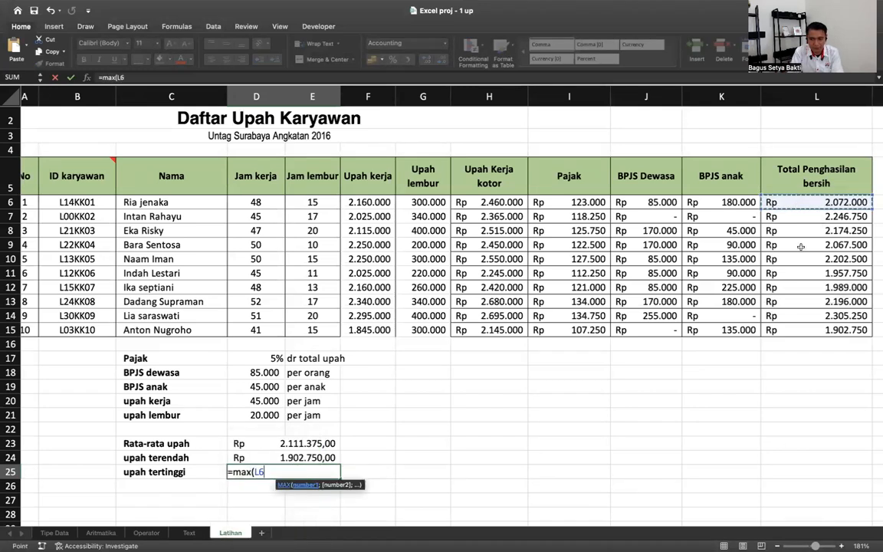
pyautogui.keyDown('shift'); pyautogui.click(792, 329); pyautogui.keyUp('shift')
pyautogui.press('Return')
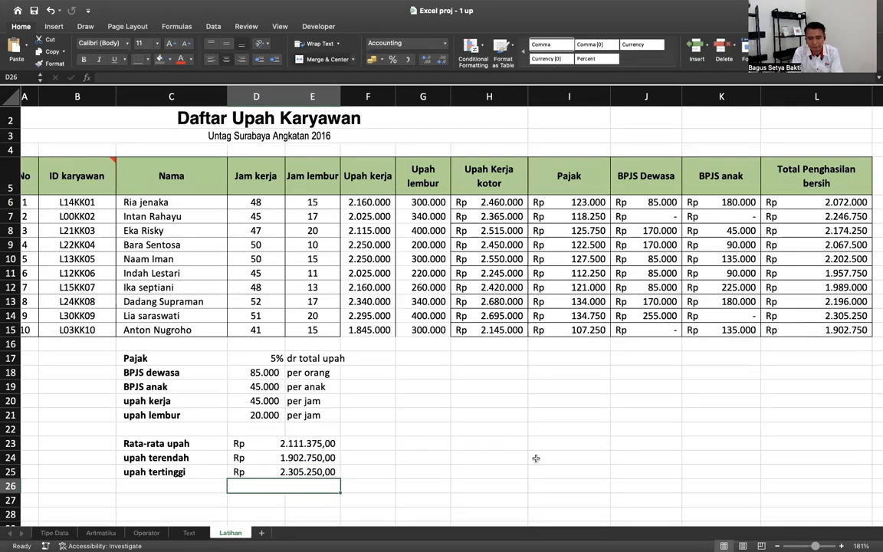
pyautogui.click(318, 457)
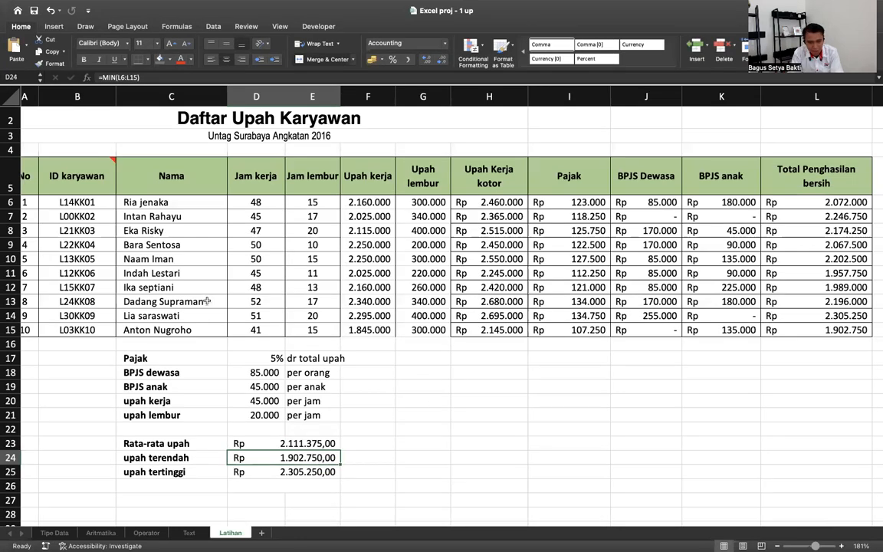
# - Compare the employee rows 11 and 14, then switch to the Project workbook
pyautogui.click(10, 273)
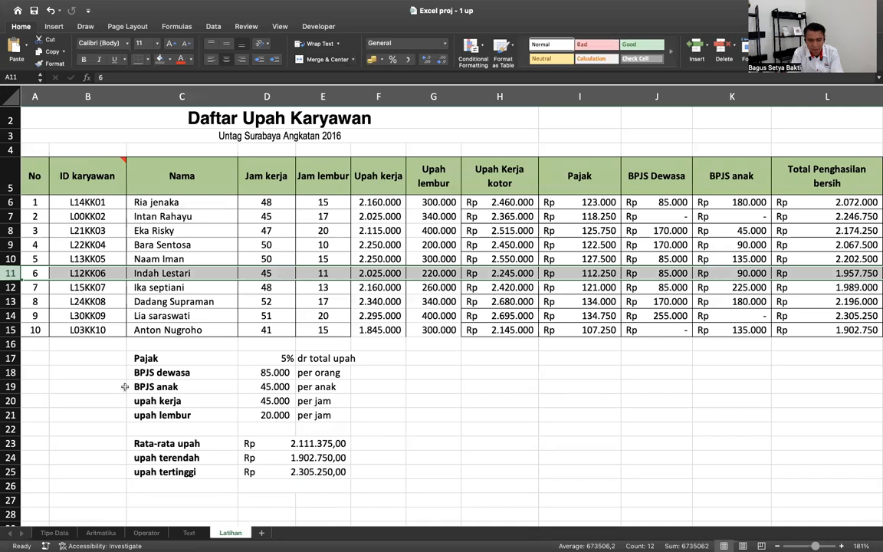
pyautogui.click(13, 315)
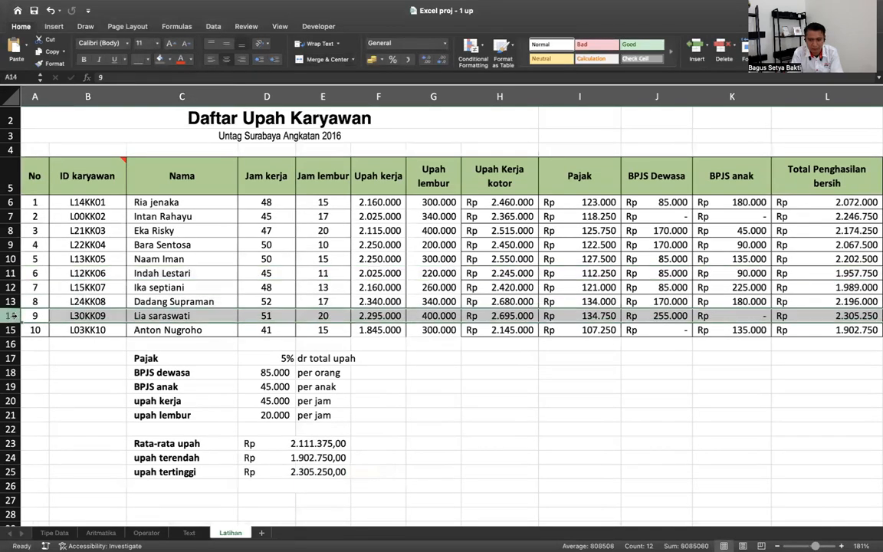
pyautogui.scroll(-1, 326, 412)
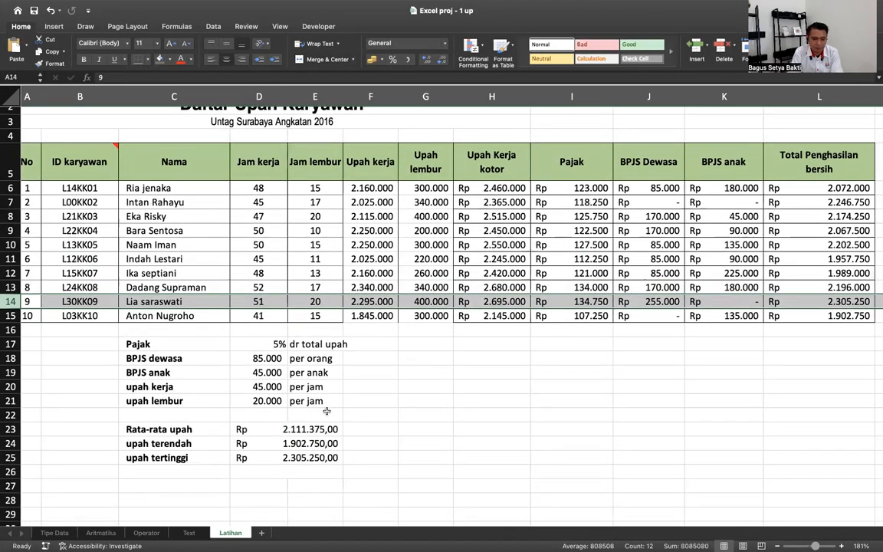
pyautogui.scroll(1, 327, 411)
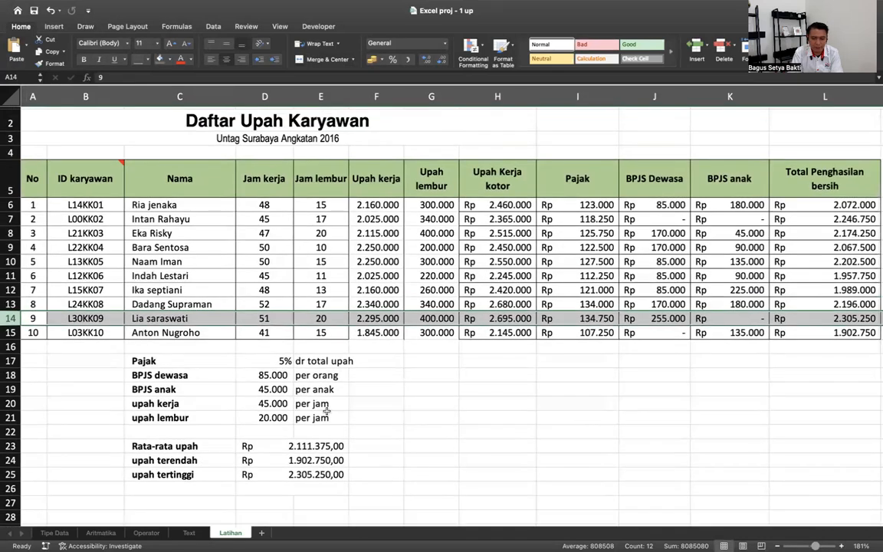
pyautogui.moveTo(661, 7)
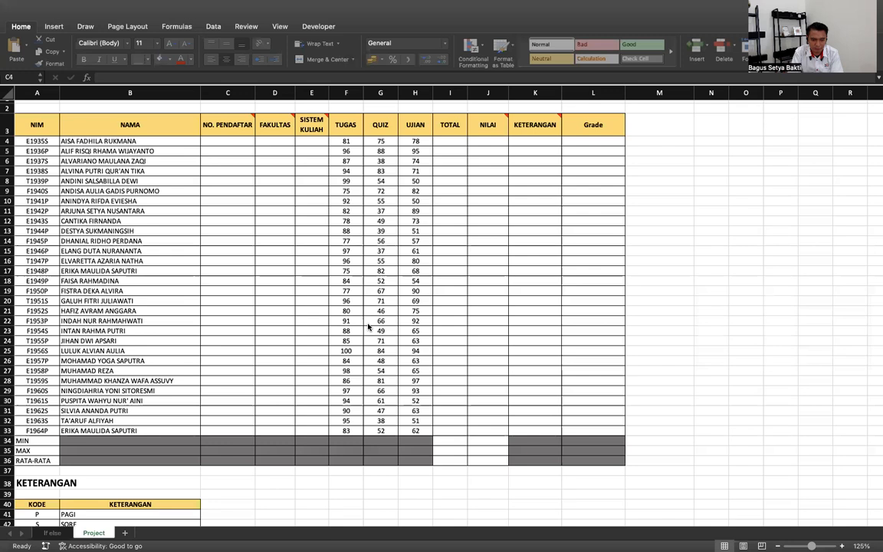
# - On the If else sheet, review label A and the values 20 and -23 in column C
pyautogui.click(55, 535)
pyautogui.click(327, 346)
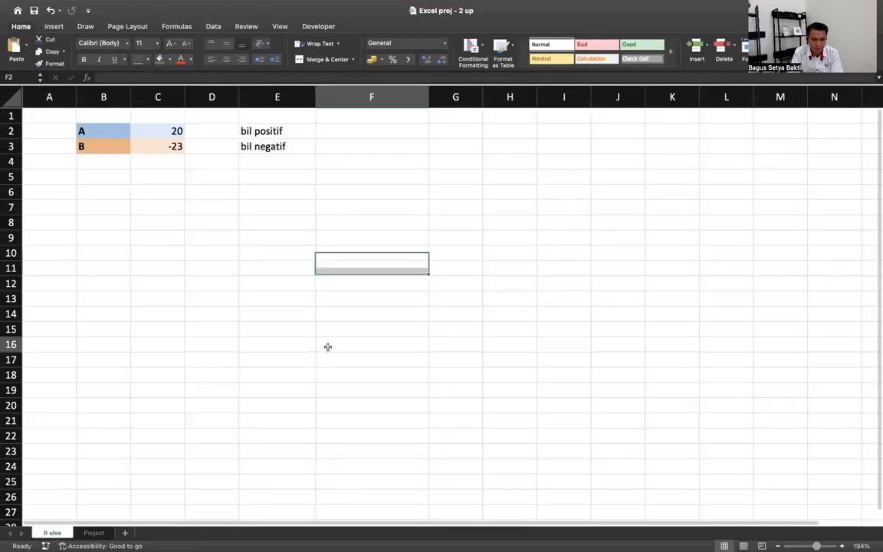
pyautogui.click(92, 533)
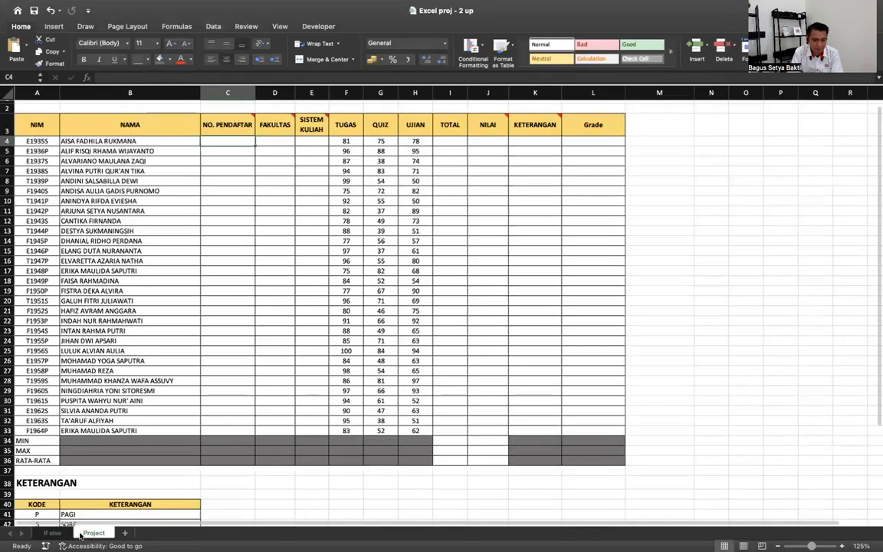
pyautogui.click(52, 533)
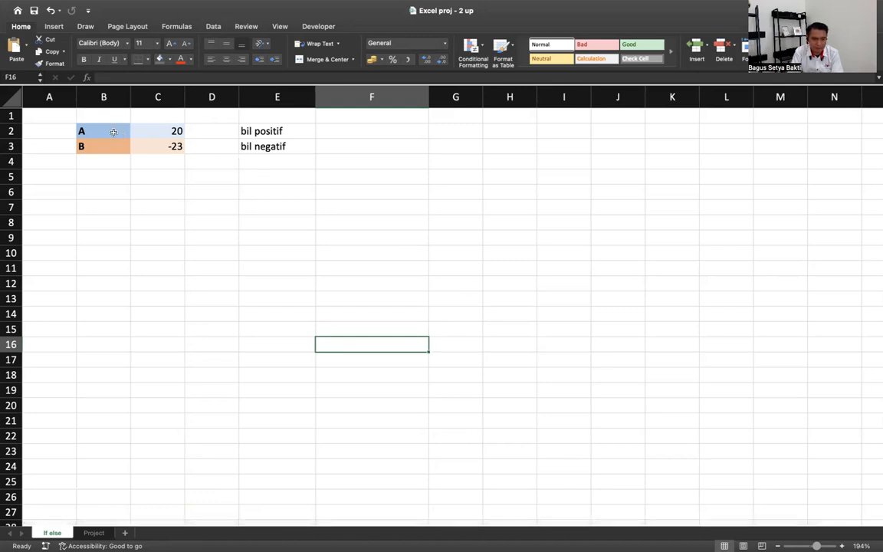
pyautogui.click(112, 131)
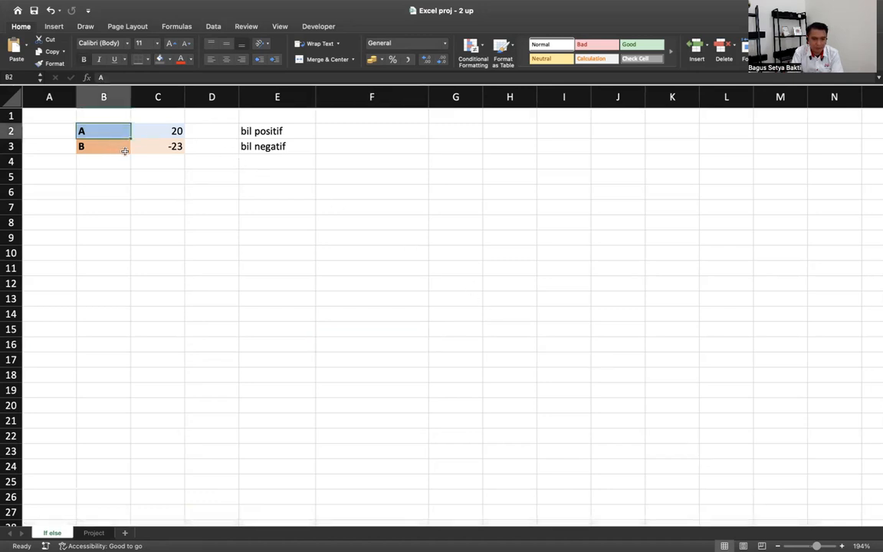
pyautogui.click(149, 133)
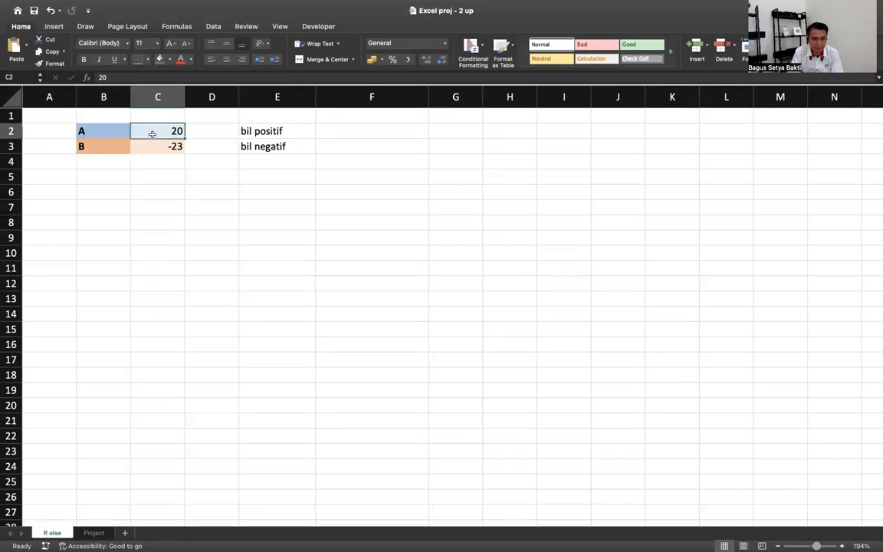
pyautogui.click(163, 146)
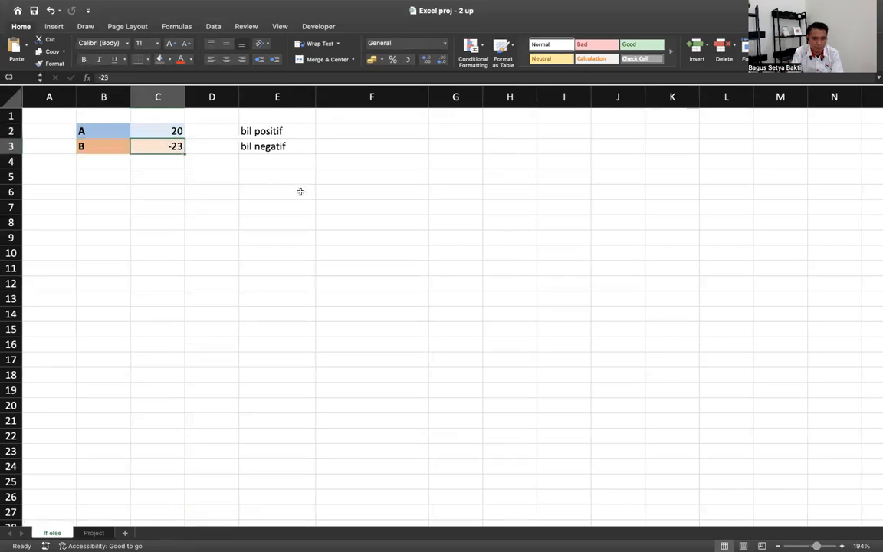
pyautogui.click(153, 131)
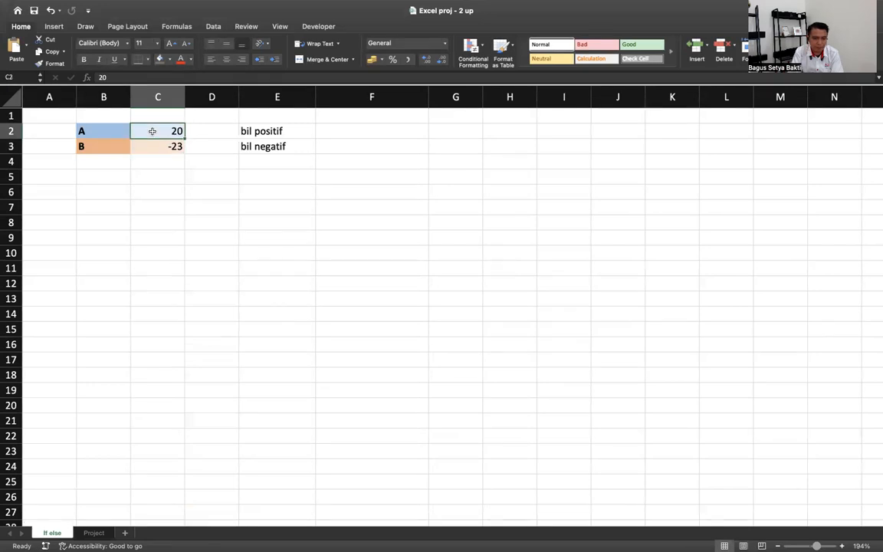
# - Enter =IF(C2>0;"positif";"negatif") in F2 and fill it down to F3
pyautogui.click(353, 135)
pyautogui.write('=')
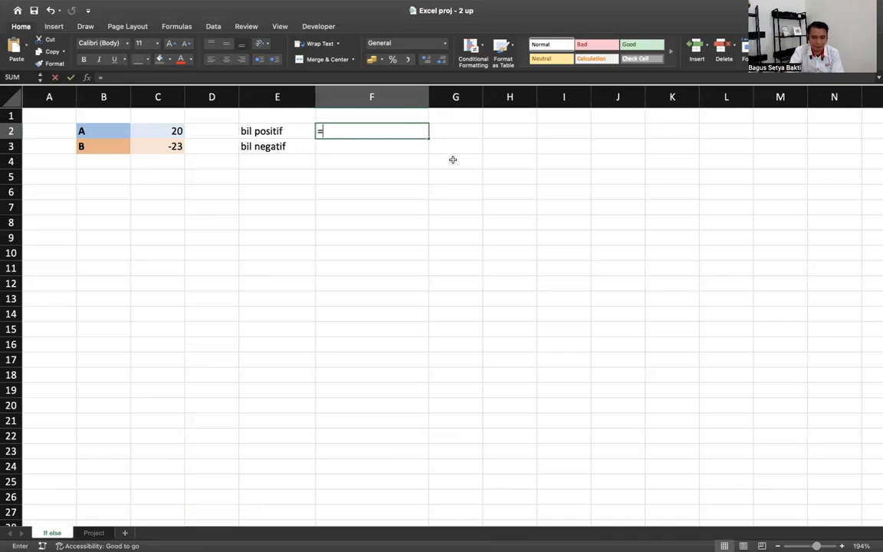
pyautogui.write('if')
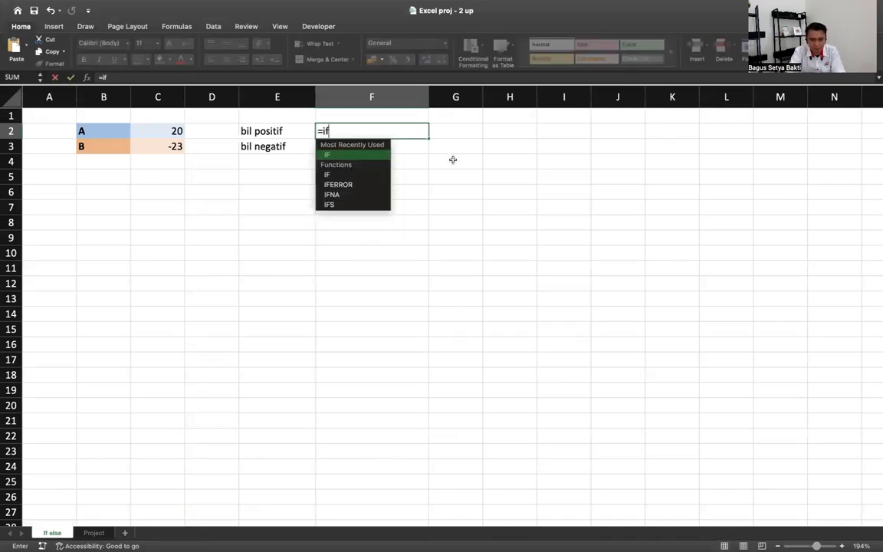
pyautogui.write('(')
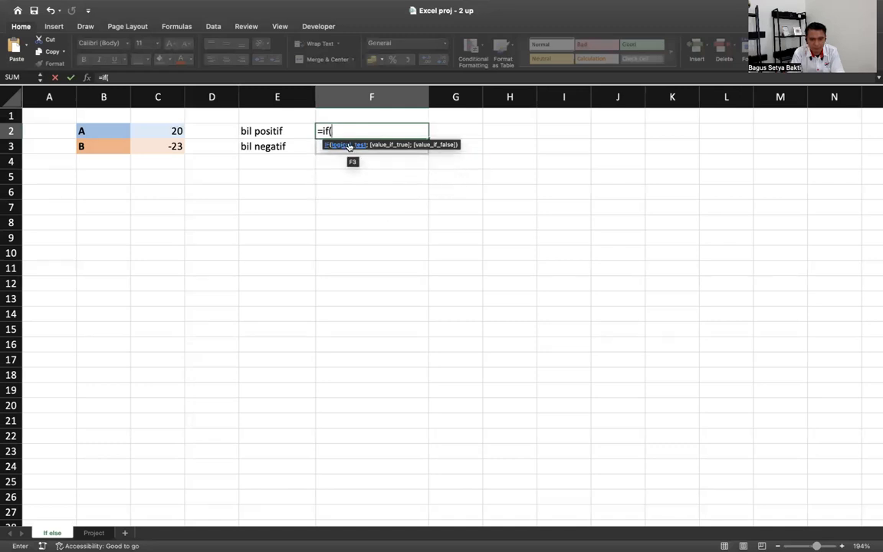
pyautogui.click(161, 135)
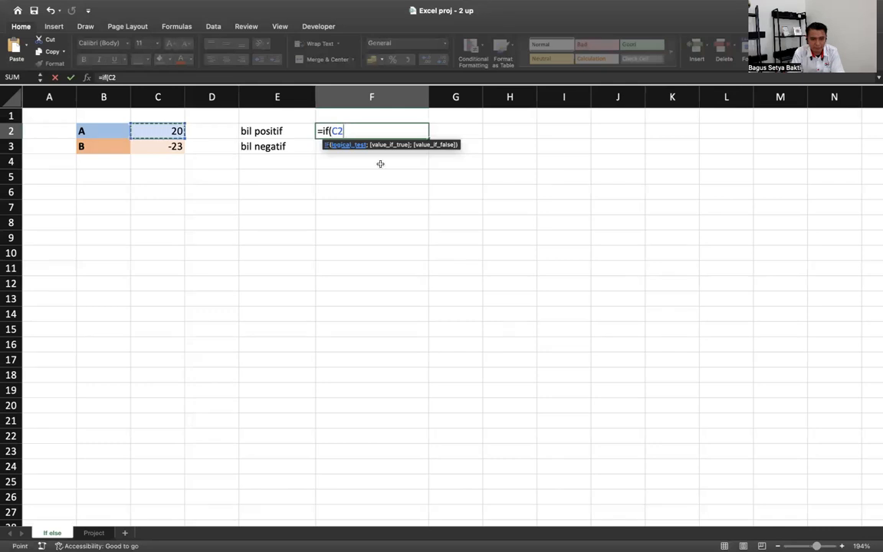
pyautogui.write('>')
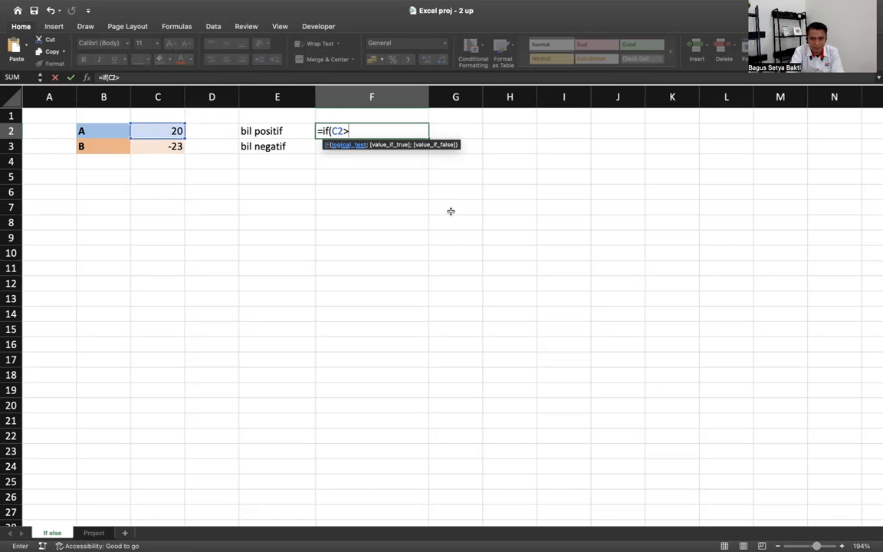
pyautogui.write('0;')
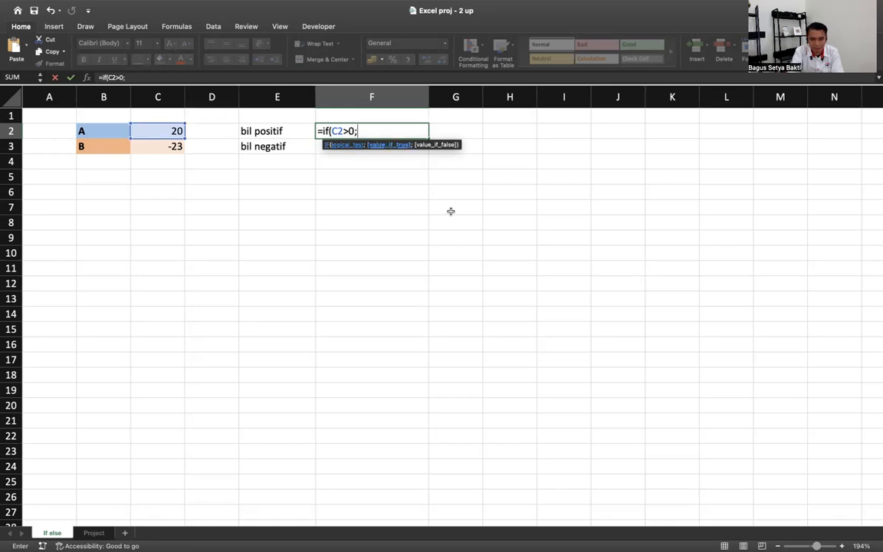
pyautogui.write('"positi')
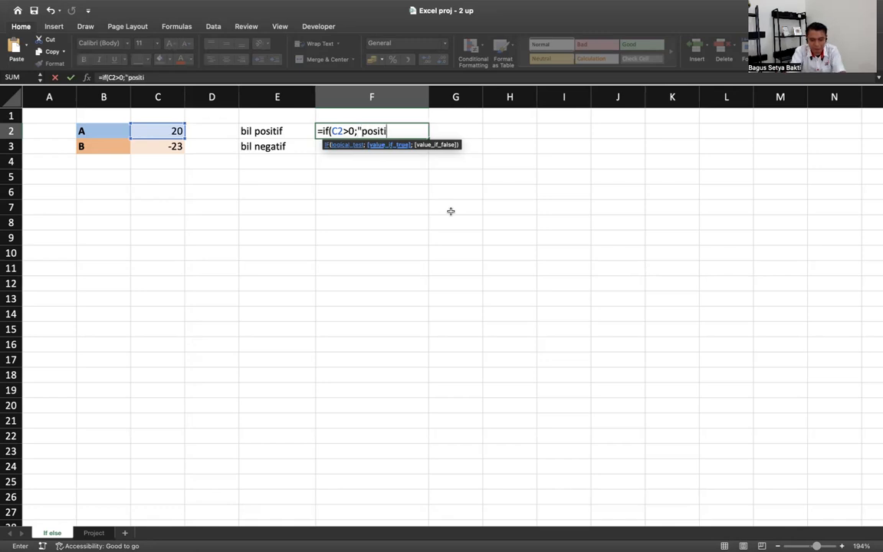
pyautogui.write('f";"negatif"')
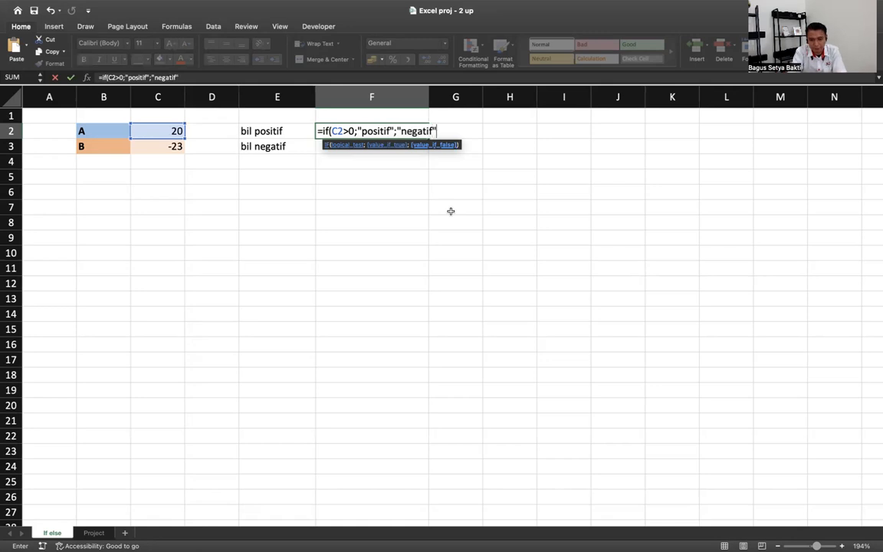
pyautogui.press('Return')
pyautogui.press('Up')
pyautogui.moveTo(427, 139); pyautogui.dragTo(427, 150)
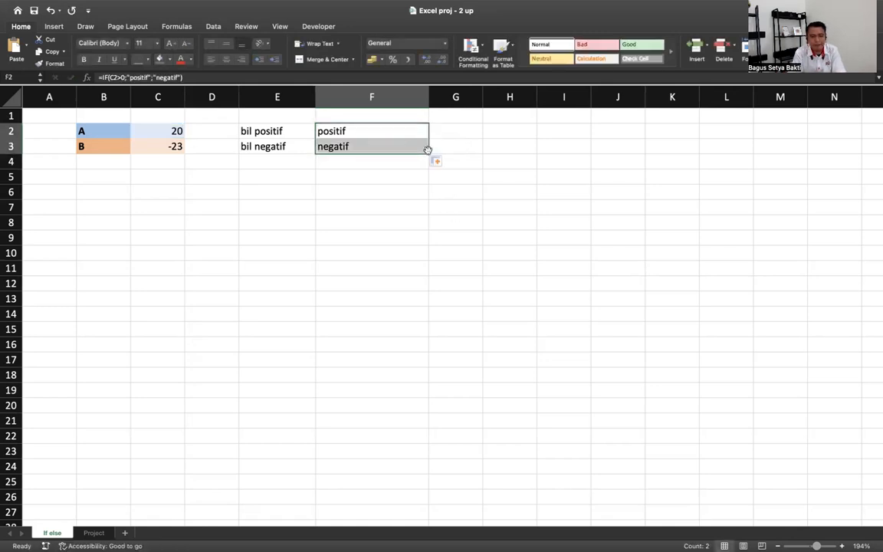
pyautogui.click(389, 146)
# - Test the labels by entering -34, 30, 30,44, and finally -30,44 in C3
pyautogui.click(157, 144)
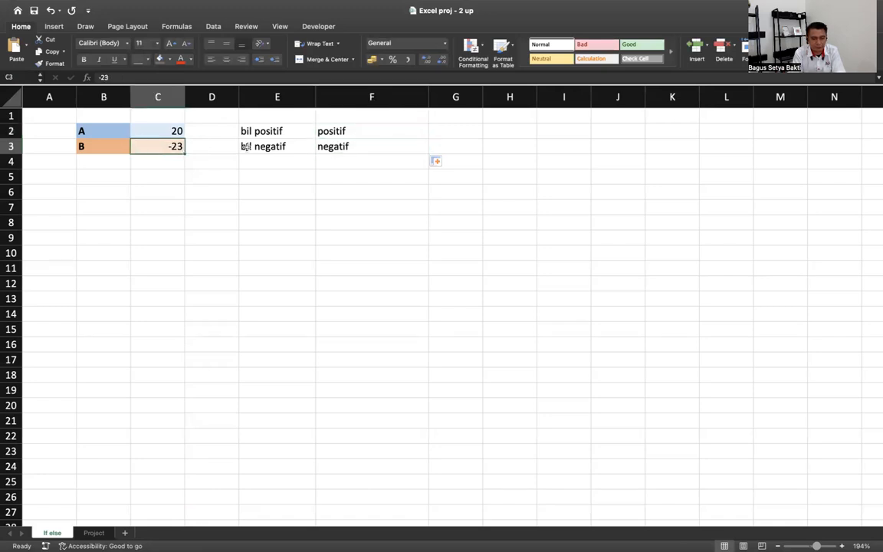
pyautogui.write('-34')
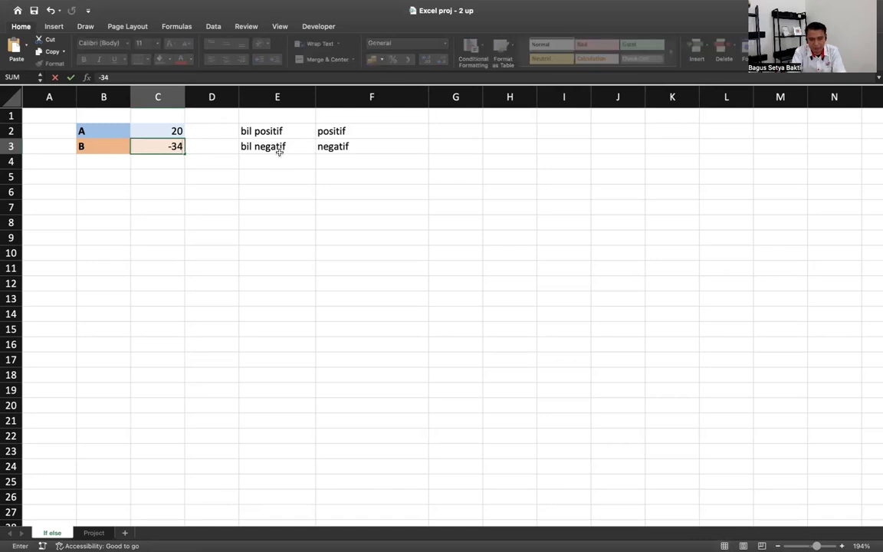
pyautogui.press('Return')
pyautogui.click(172, 148)
pyautogui.write('30')
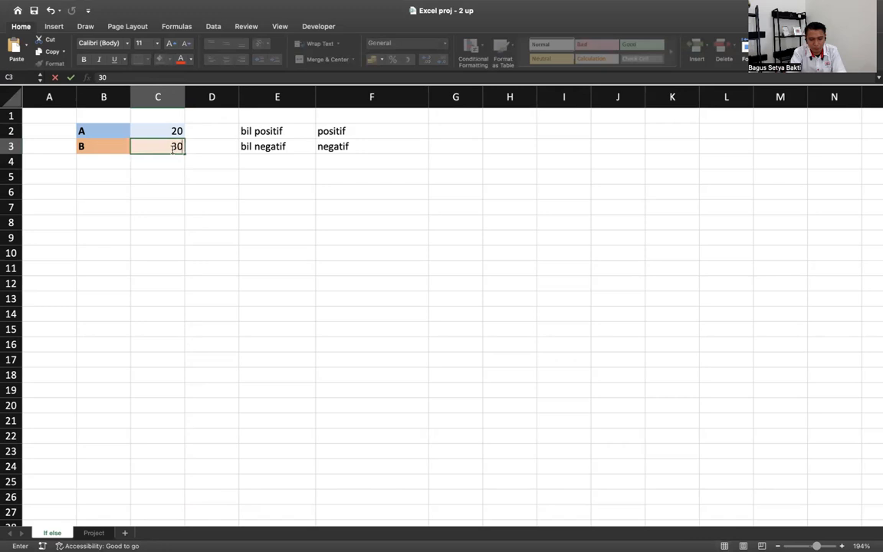
pyautogui.press('Return')
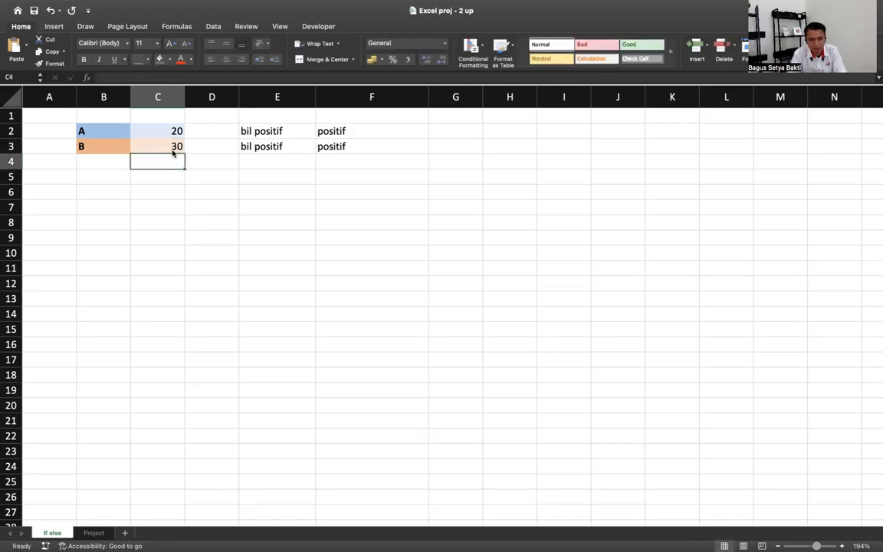
pyautogui.doubleClick(178, 149)
pyautogui.write(',44')
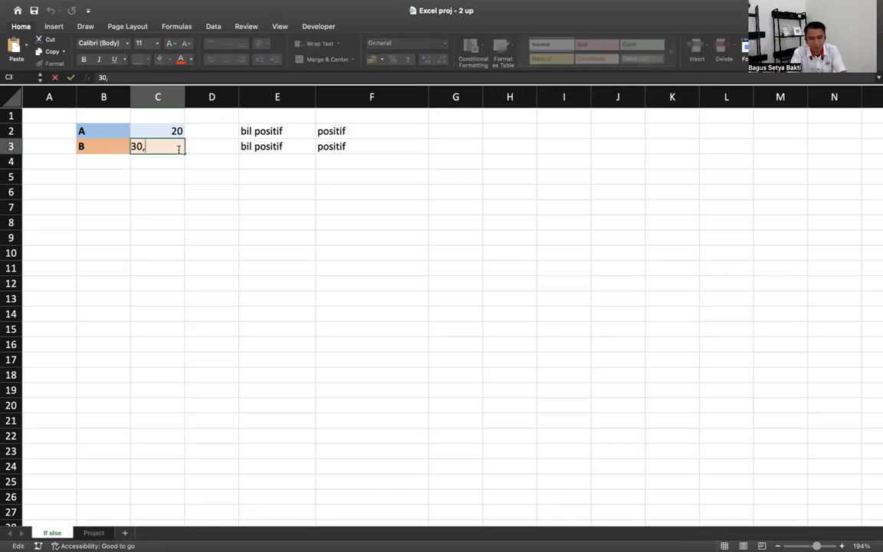
pyautogui.press('Return')
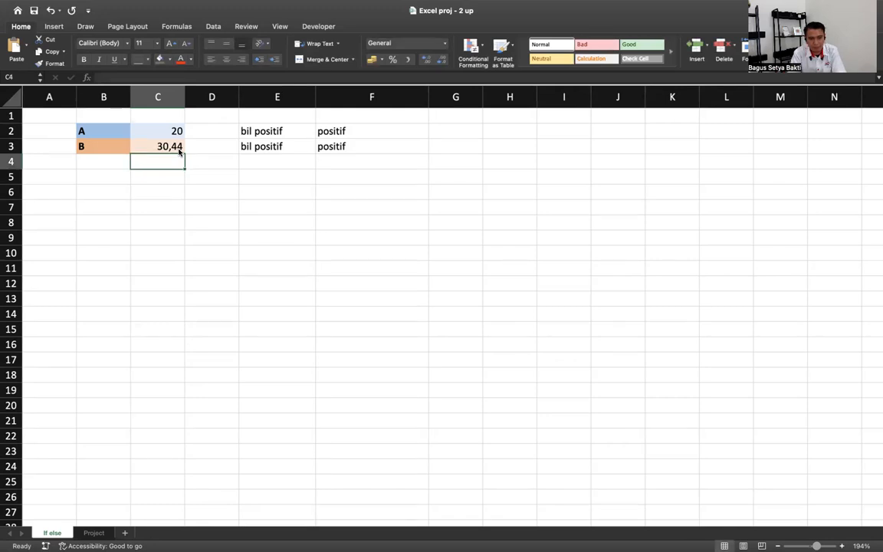
pyautogui.doubleClick(144, 147)
pyautogui.write('-')
pyautogui.press('Return')
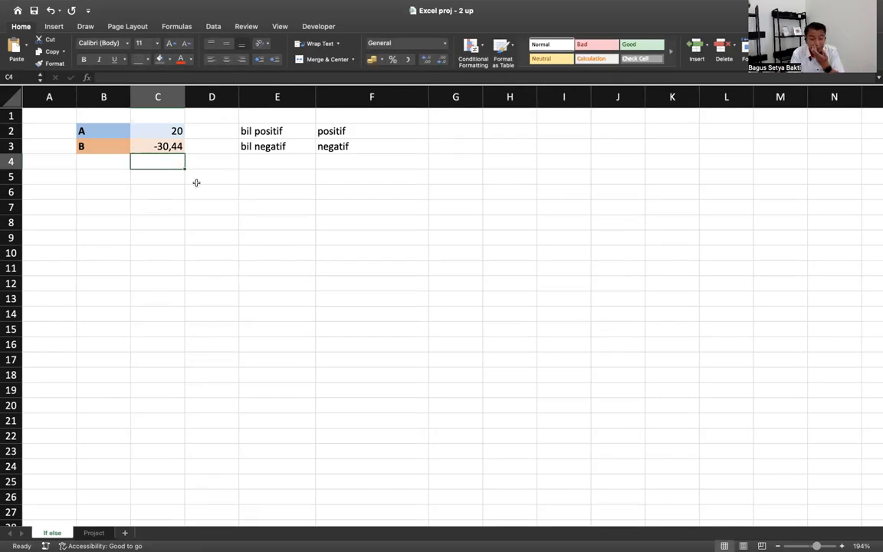
# - Inspect F3's formula and its C3 reference, then begin an =IF( formula in F5
pyautogui.click(380, 146)
pyautogui.doubleClick(381, 146)
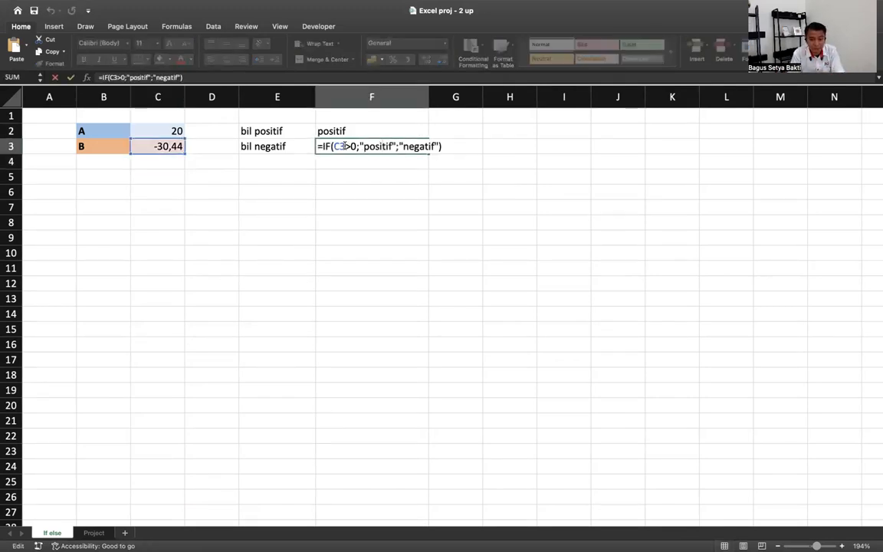
pyautogui.moveTo(334, 146); pyautogui.dragTo(345, 147)
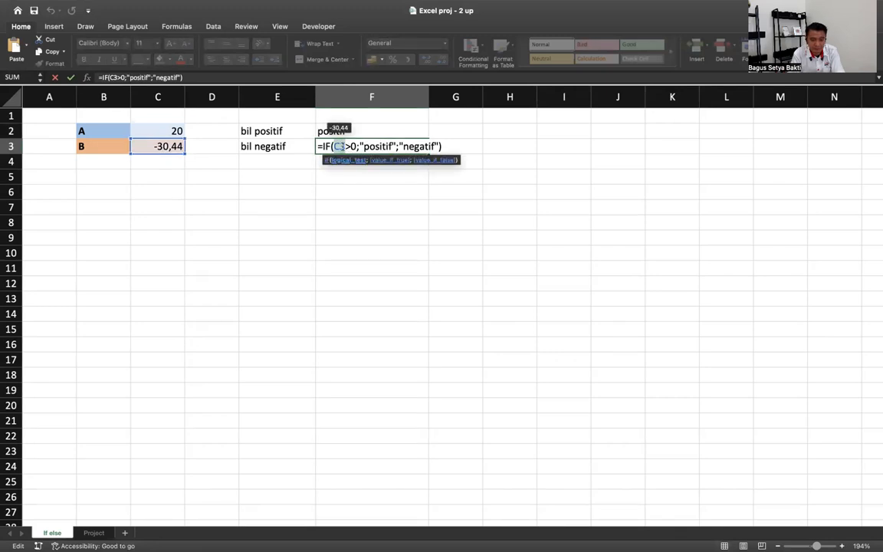
pyautogui.press('Return')
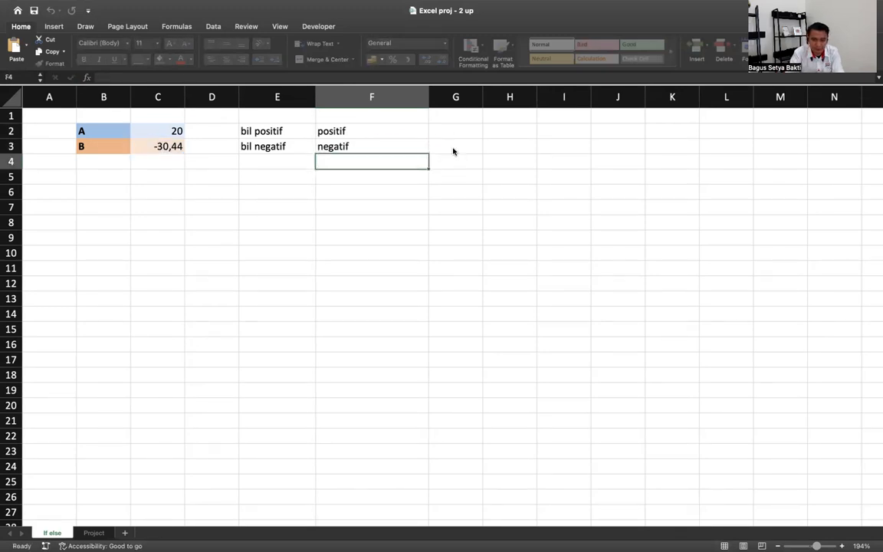
pyautogui.press('Return')
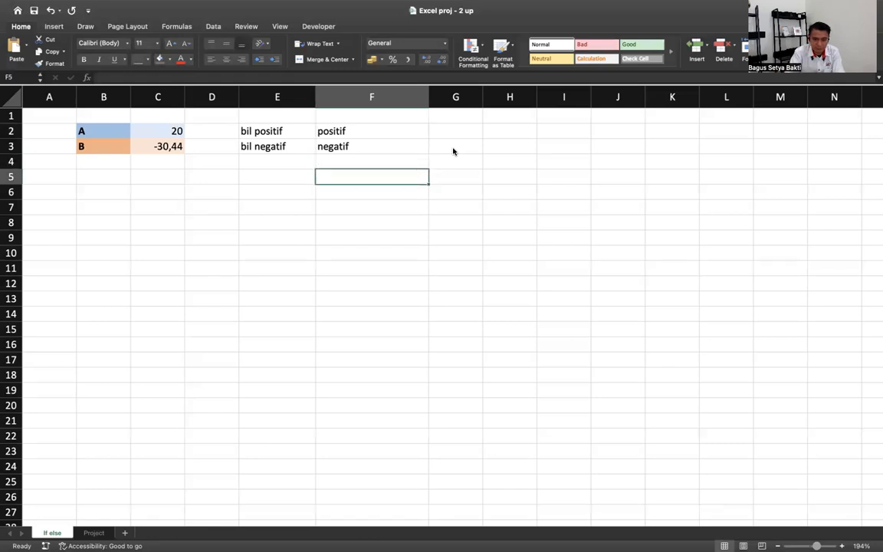
pyautogui.write('=')
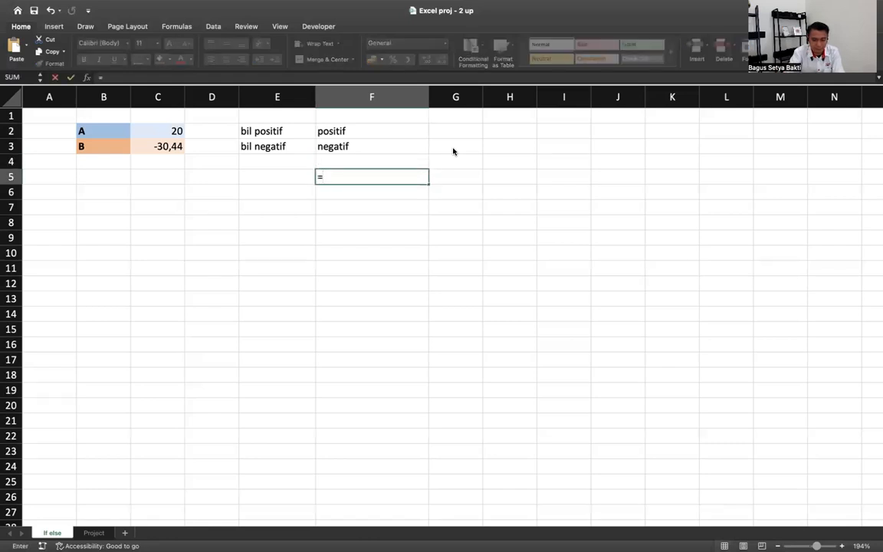
pyautogui.write('if(')
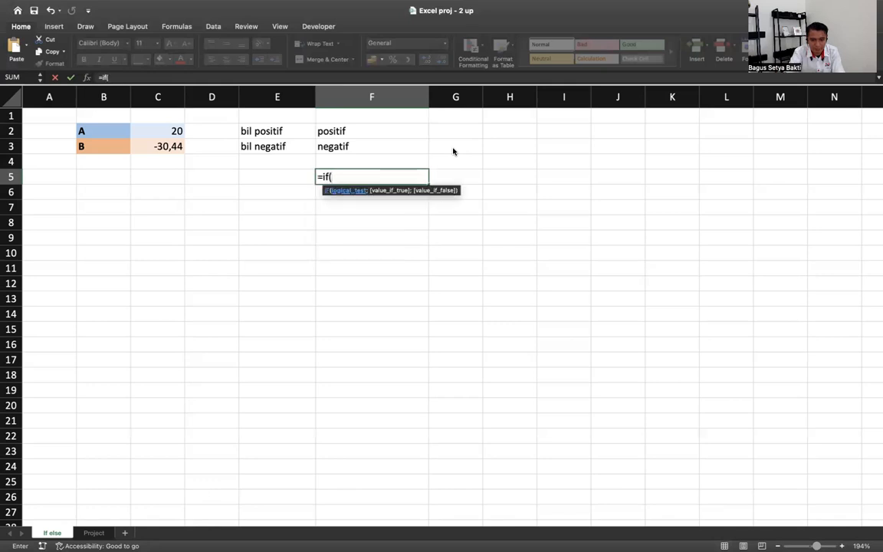
# - Enter =IF(C3>0;positif;negatif) in F5 without quotes
pyautogui.click(167, 146)
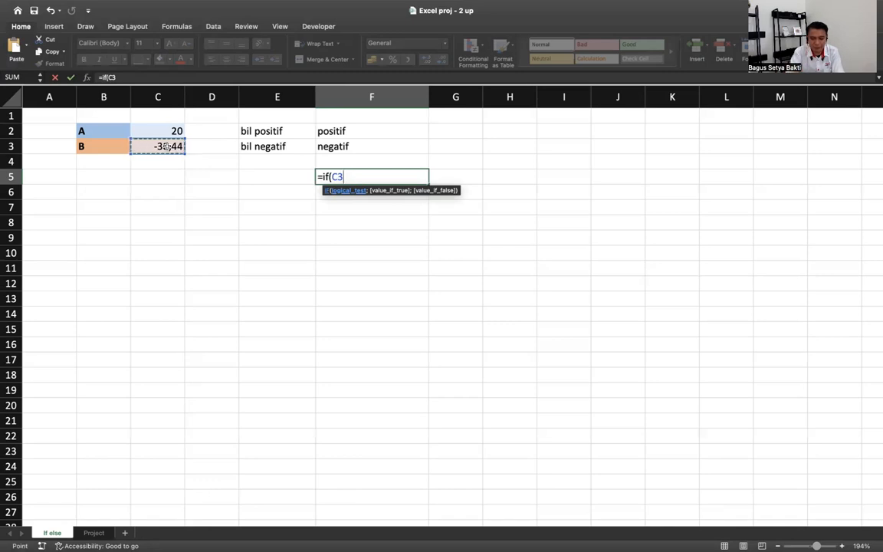
pyautogui.write('>')
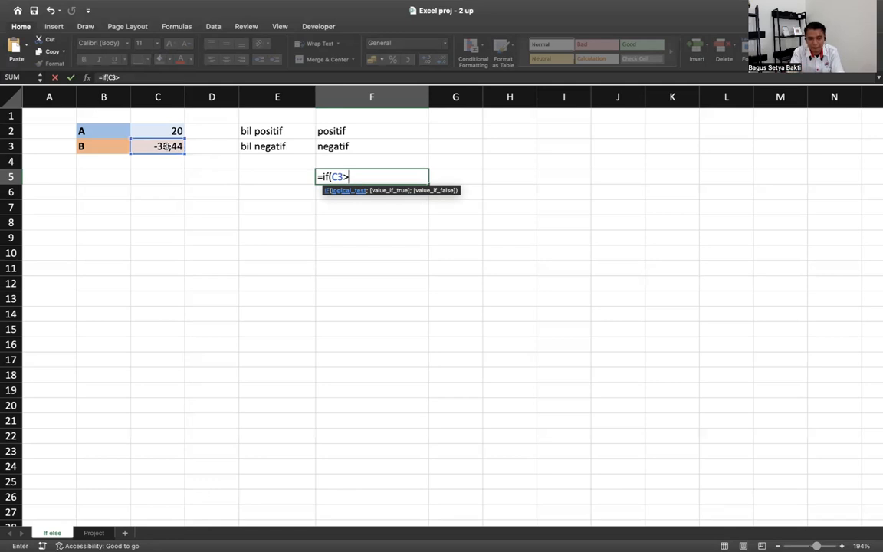
pyautogui.write('0;')
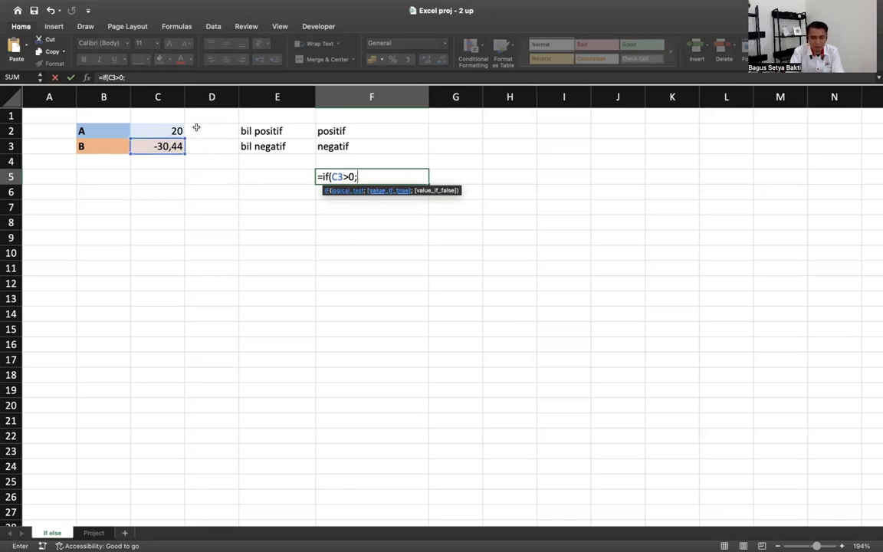
pyautogui.write('posir')
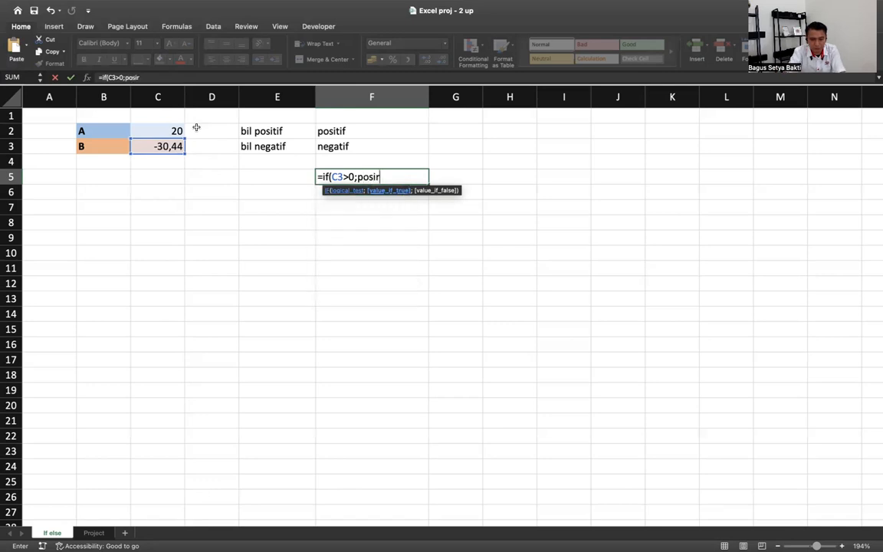
pyautogui.press('BackSpace')
pyautogui.write('if')
pyautogui.press('BackSpace')
pyautogui.press('BackSpace')
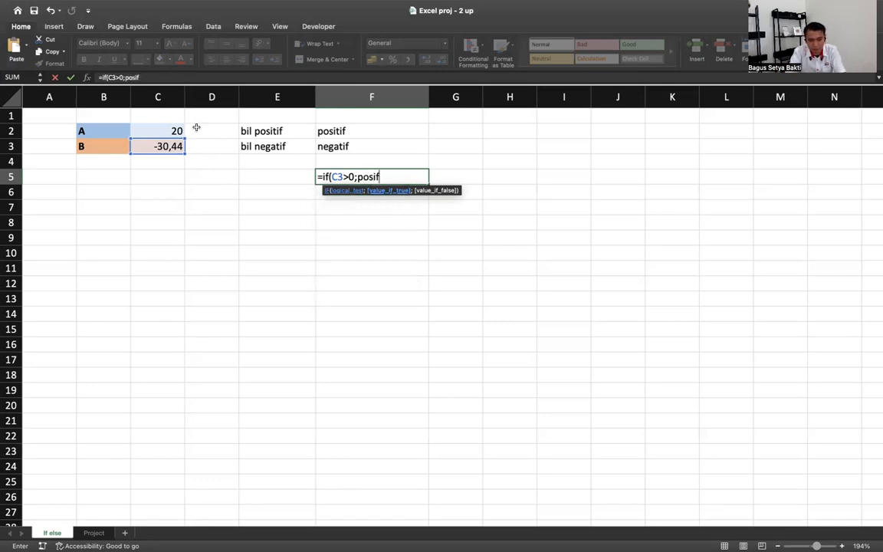
pyautogui.write('tif;negat')
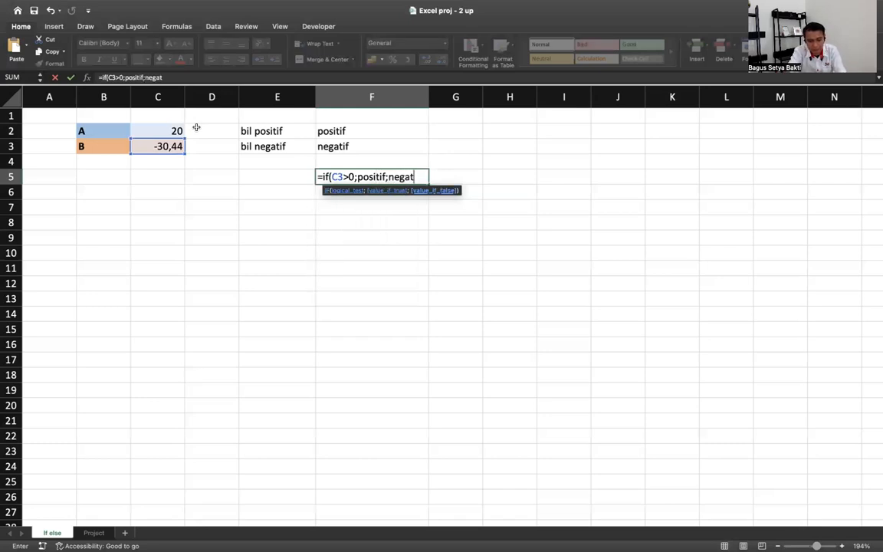
pyautogui.write('if')
pyautogui.press('Return')
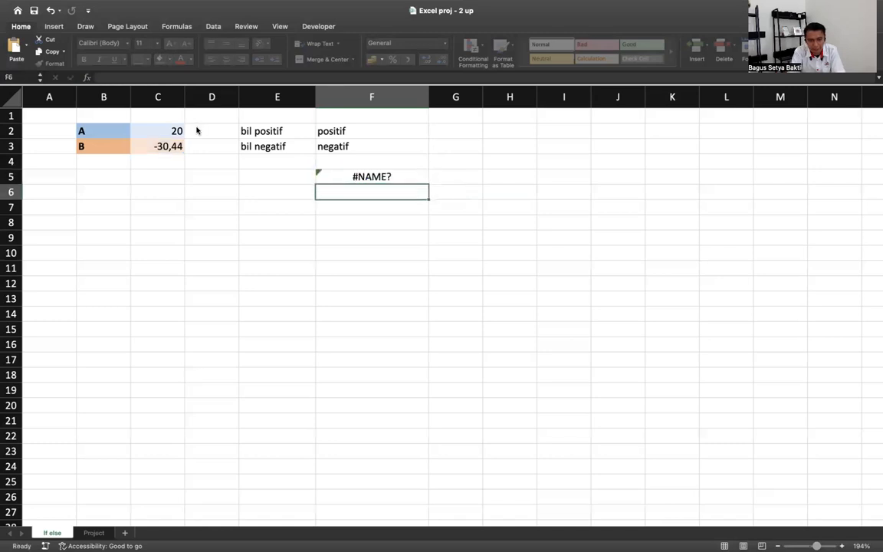
# - Put quotes around positif and negatif to fix #NAME?, so F5 shows negatif
pyautogui.doubleClick(365, 174)
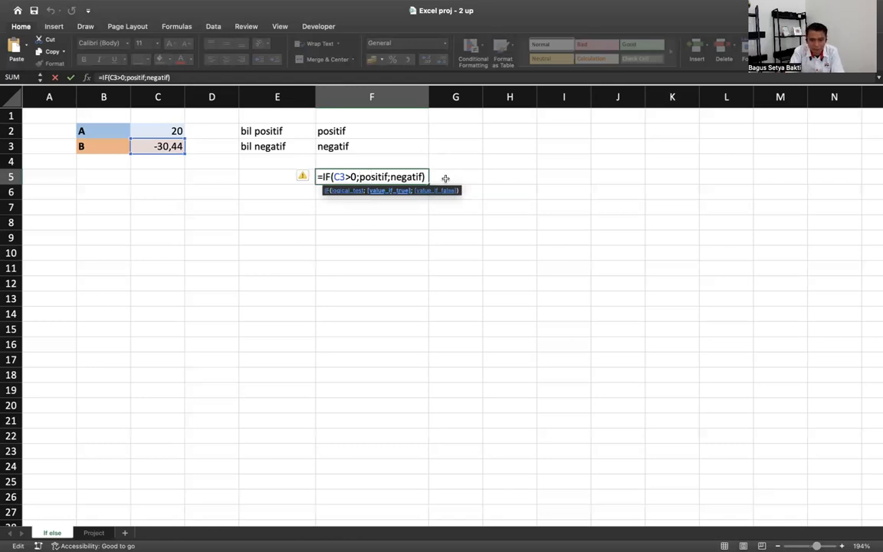
pyautogui.write('";')
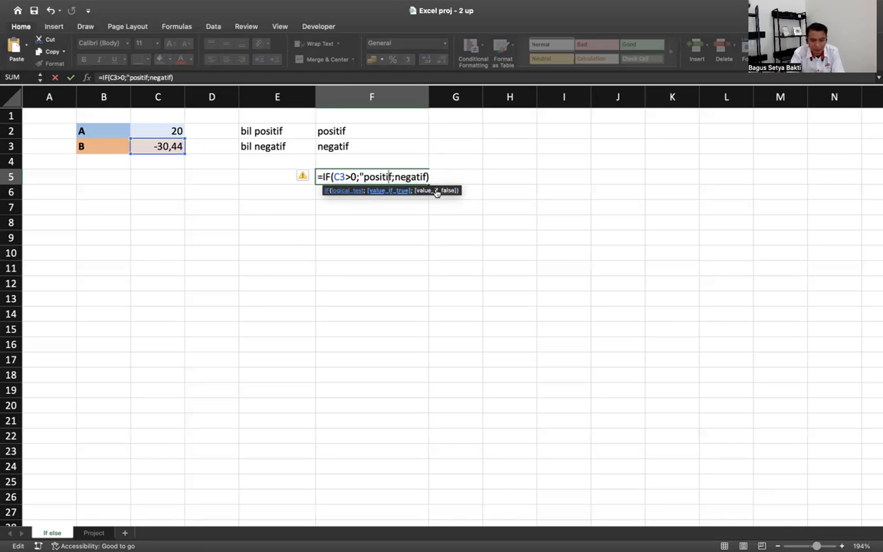
pyautogui.write('"')
pyautogui.press('Right')
pyautogui.write('";"')
pyautogui.press('Return')
pyautogui.press('Up')
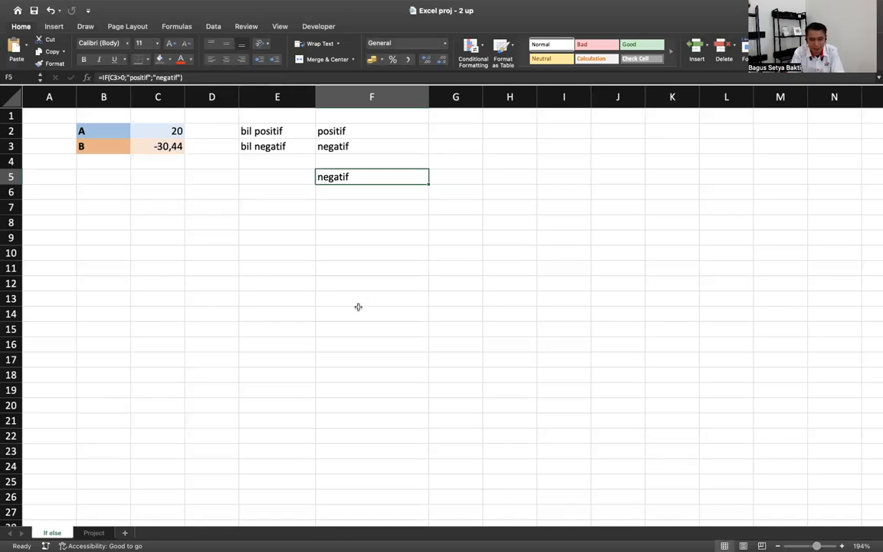
pyautogui.click(92, 532)
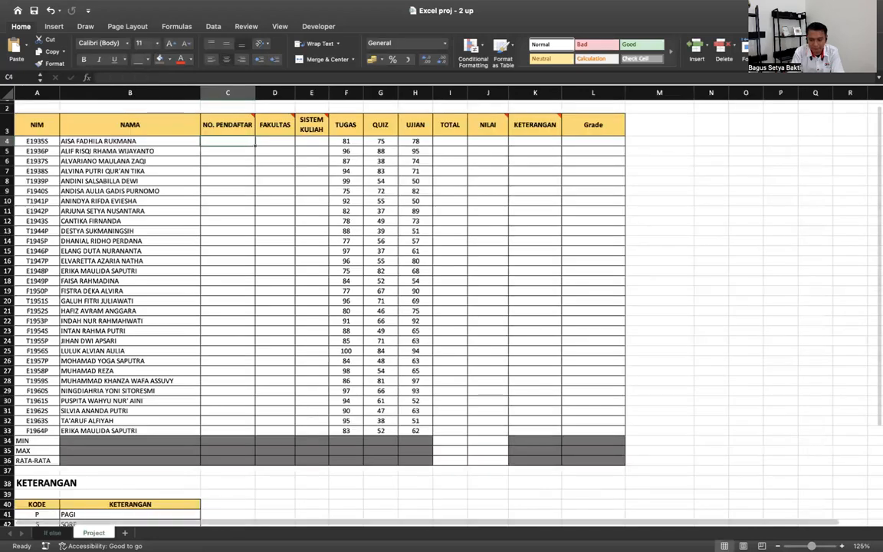
pyautogui.scroll(1, 441, 306)
pyautogui.scroll(2, 441, 307)
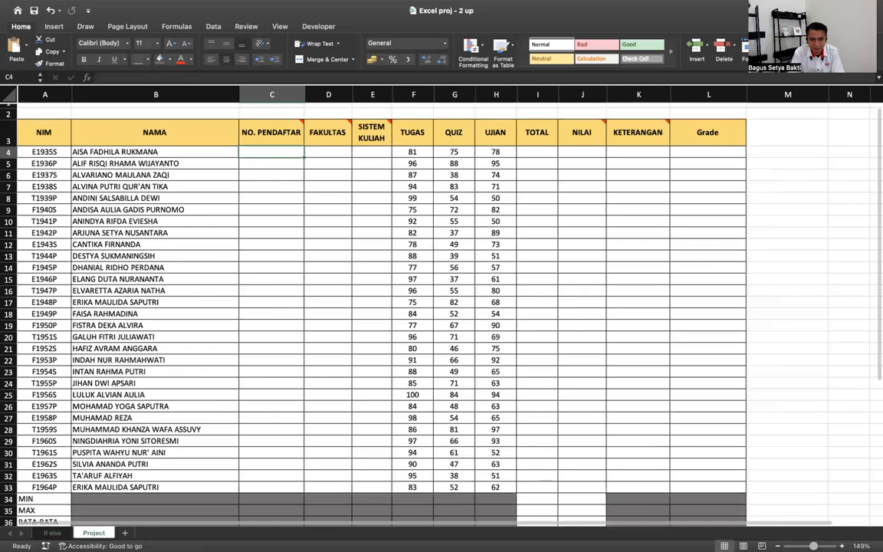
pyautogui.scroll(-1, 649, 493)
pyautogui.scroll(-10, 649, 493)
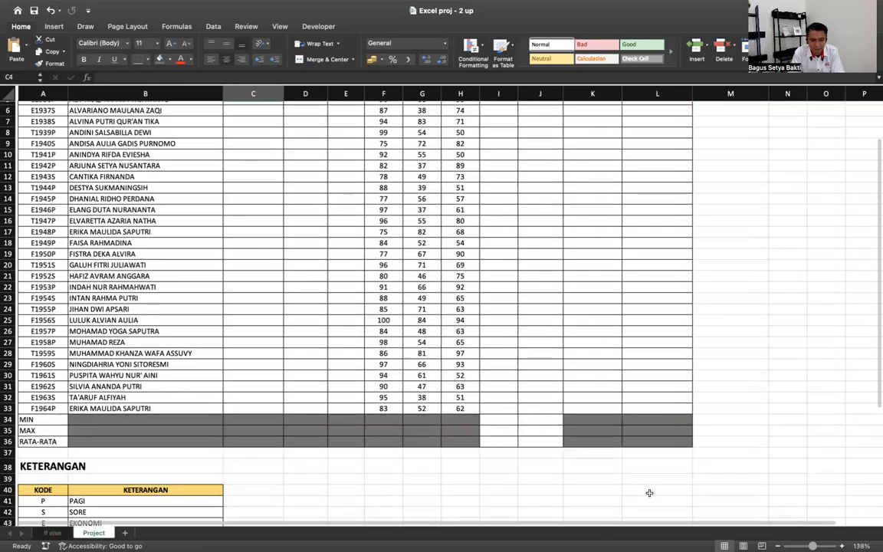
pyautogui.scroll(10, 649, 492)
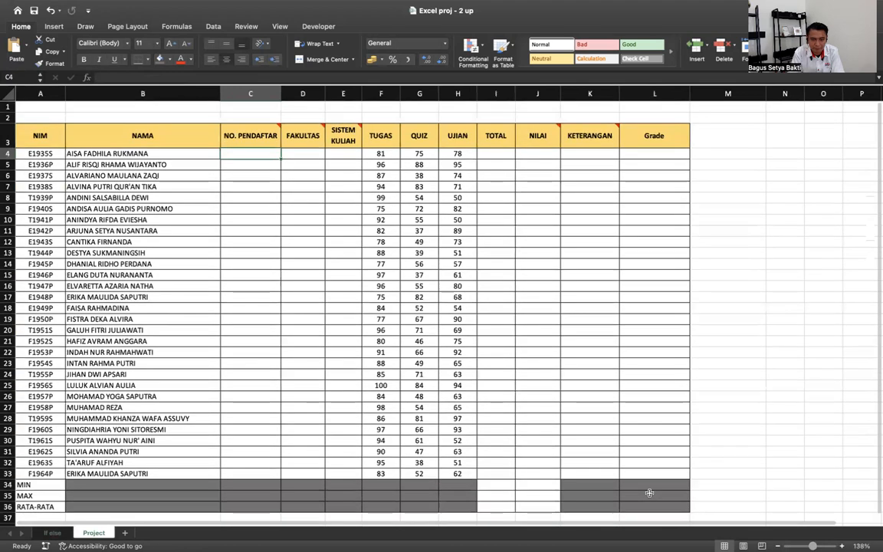
pyautogui.moveTo(812, 545); pyautogui.dragTo(815, 546)
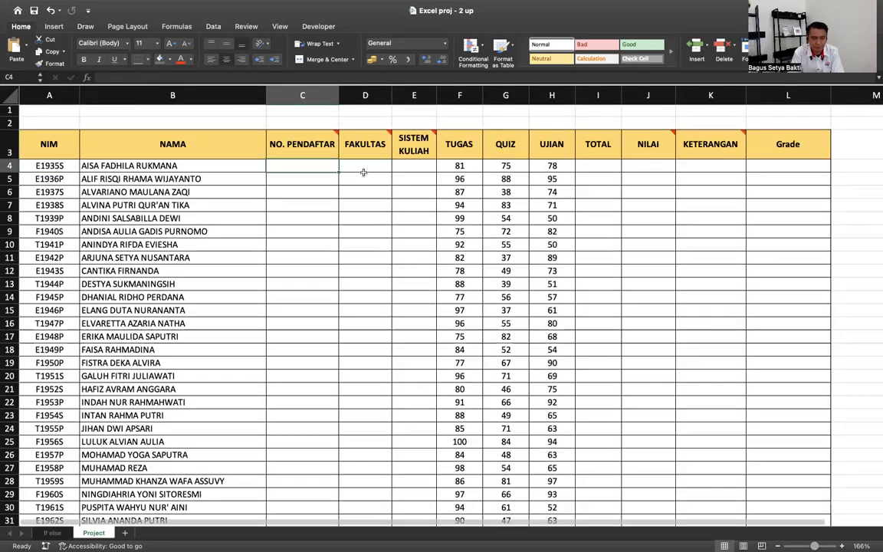
pyautogui.click(60, 165)
pyautogui.moveTo(119, 165); pyautogui.dragTo(138, 231)
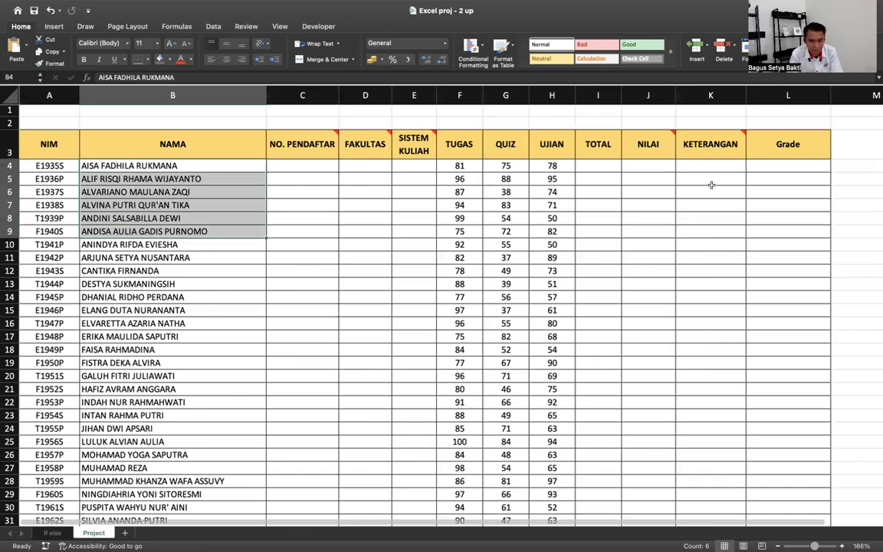
pyautogui.click(186, 119)
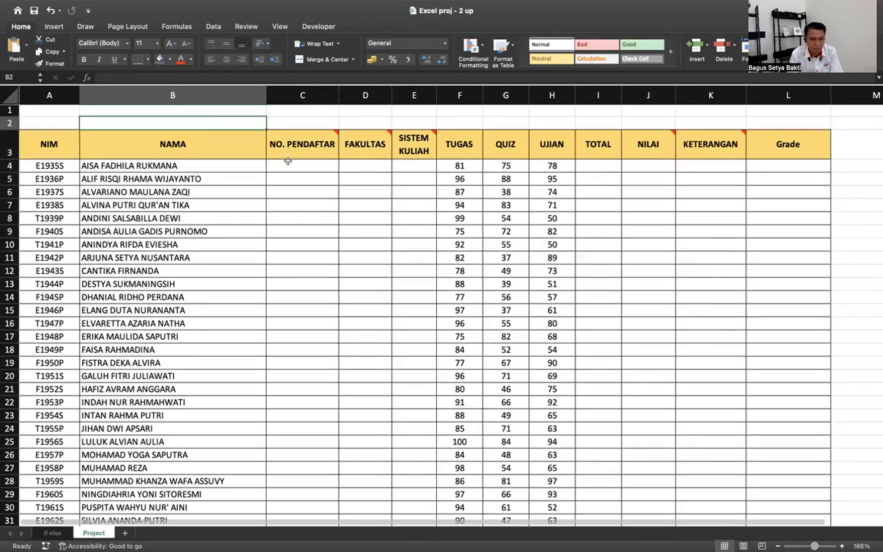
pyautogui.moveTo(311, 148)
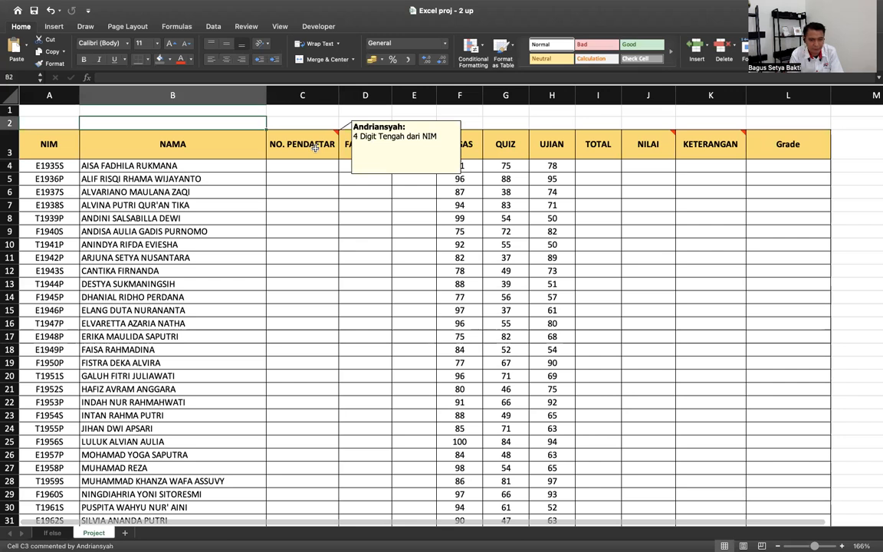
# - Enter =MID(A4;2;4) in NO. PENDAFTAR cell C4, giving 1935
pyautogui.doubleClick(42, 166)
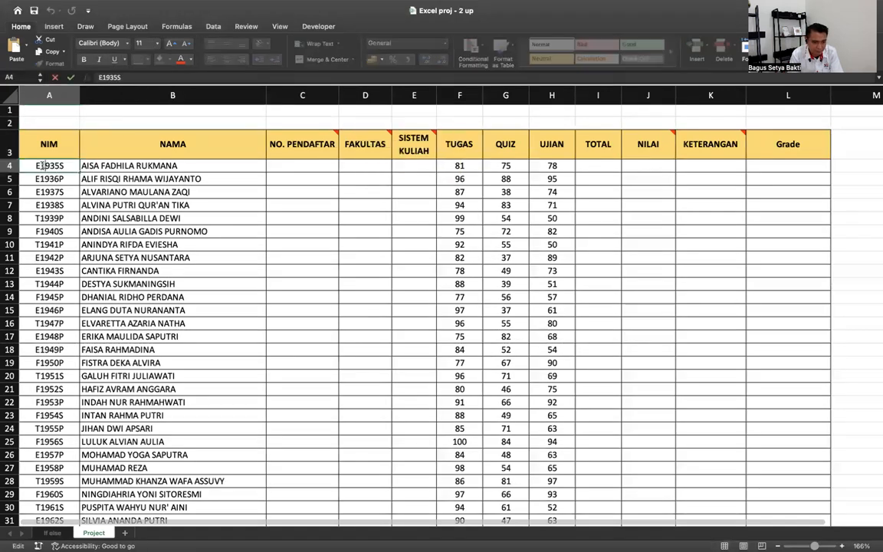
pyautogui.moveTo(42, 165); pyautogui.dragTo(56, 166)
pyautogui.press('Escape')
pyautogui.press('Right')
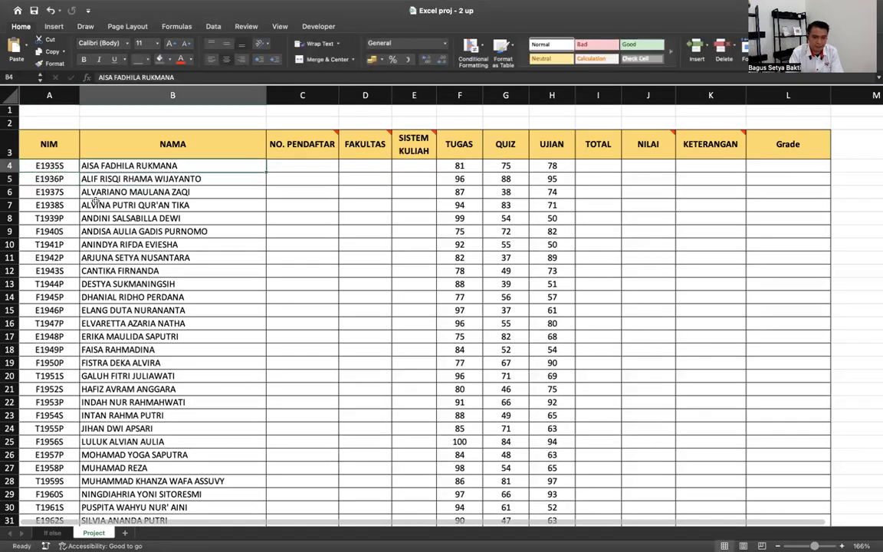
pyautogui.press('Right')
pyautogui.write('=mid')
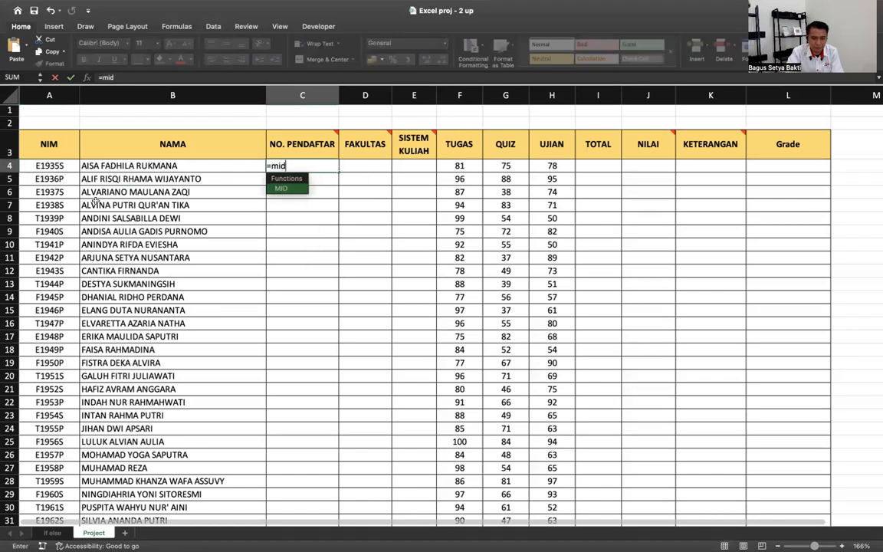
pyautogui.doubleClick(275, 188)
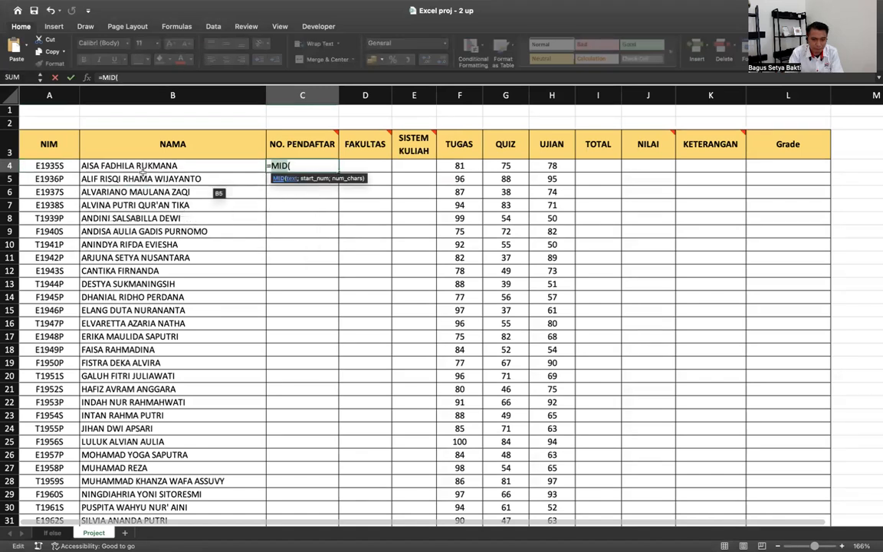
pyautogui.click(54, 165)
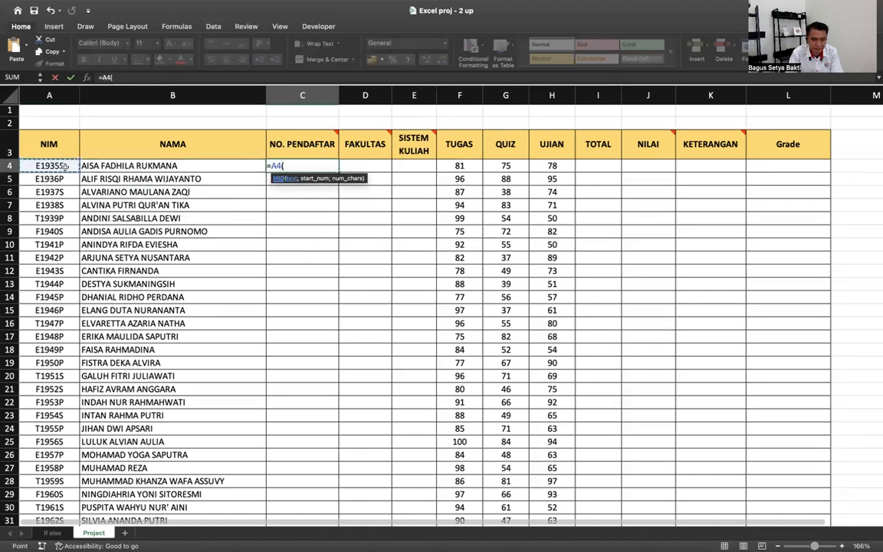
pyautogui.press('BackSpace')
pyautogui.press('BackSpace')
pyautogui.press('BackSpace')
pyautogui.write('mid(')
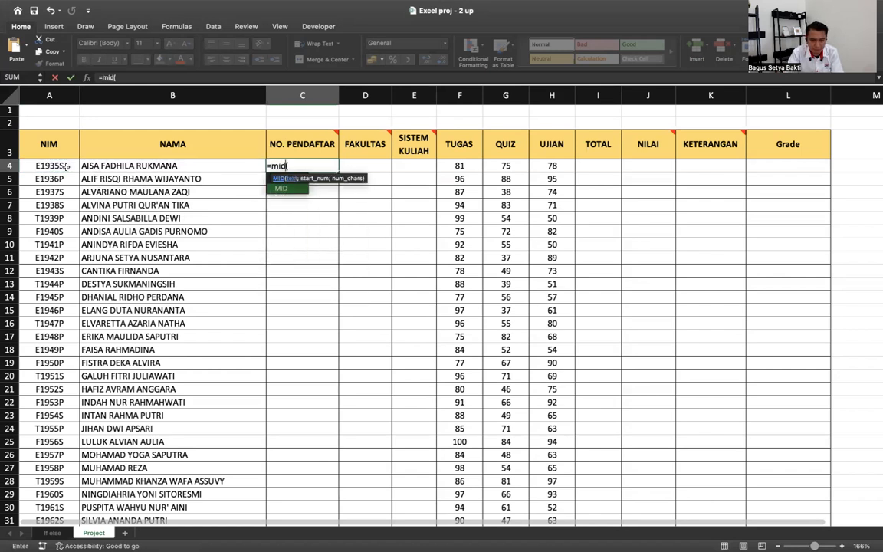
pyautogui.click(304, 163)
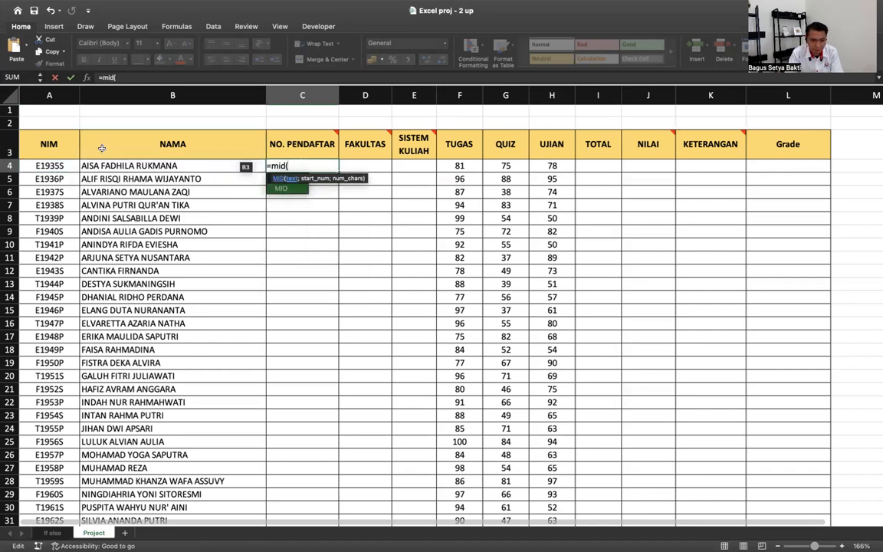
pyautogui.click(64, 164)
pyautogui.write(';')
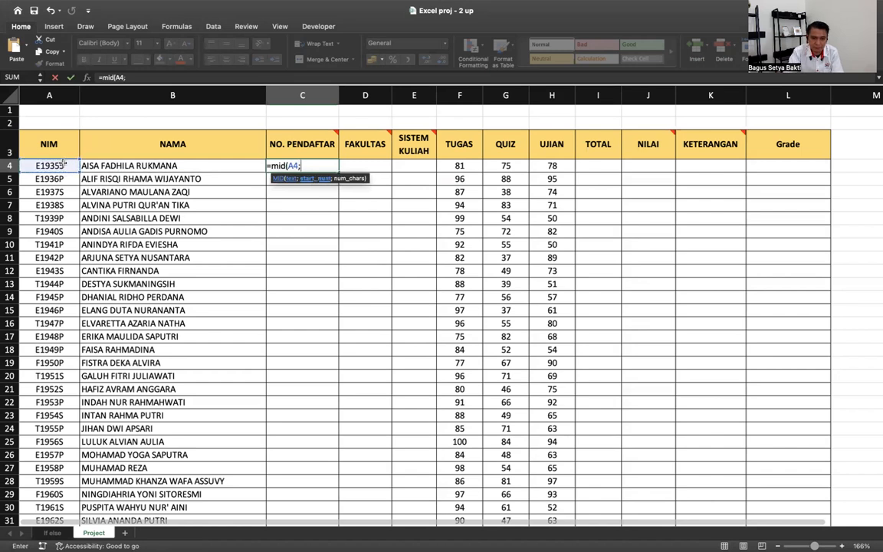
pyautogui.write('2;4')
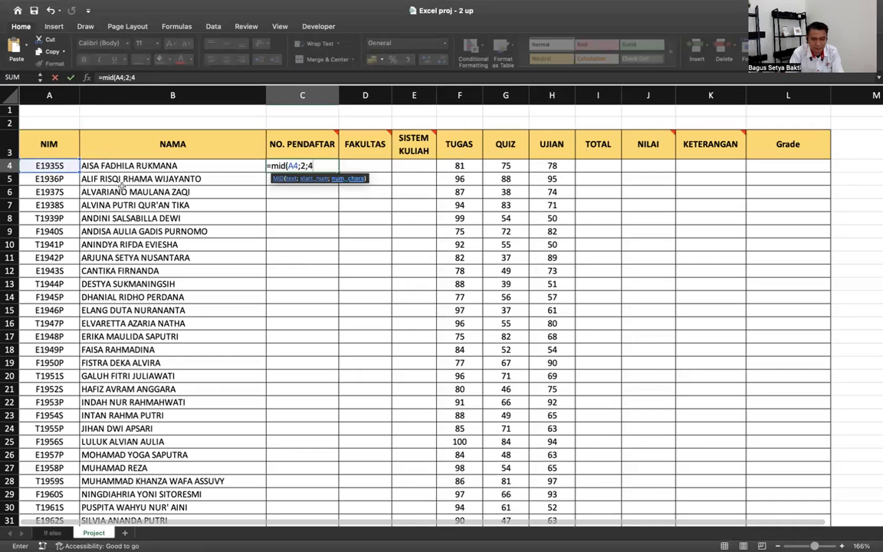
pyautogui.press('Return')
# - Fill the MID formula down to C33 and check the results 1935 through 1964
pyautogui.click(322, 164)
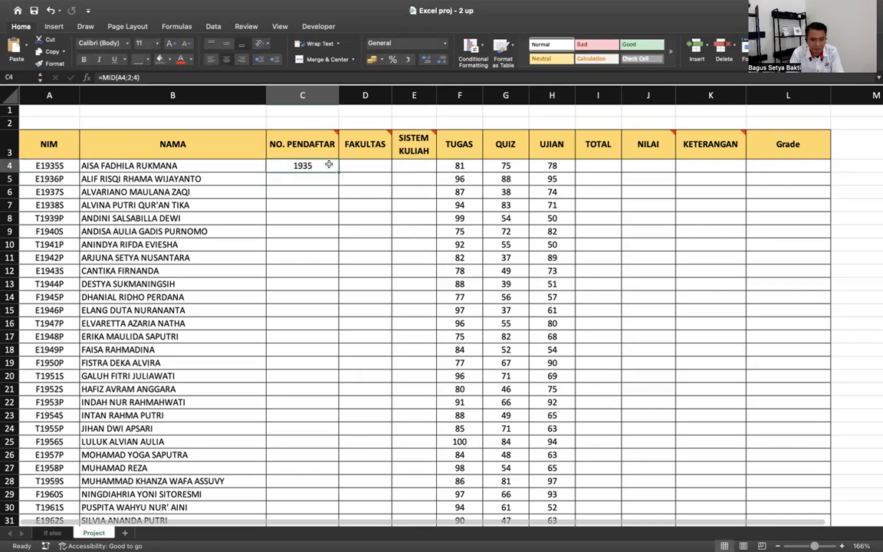
pyautogui.moveTo(329, 376); pyautogui.dragTo(323, 478)
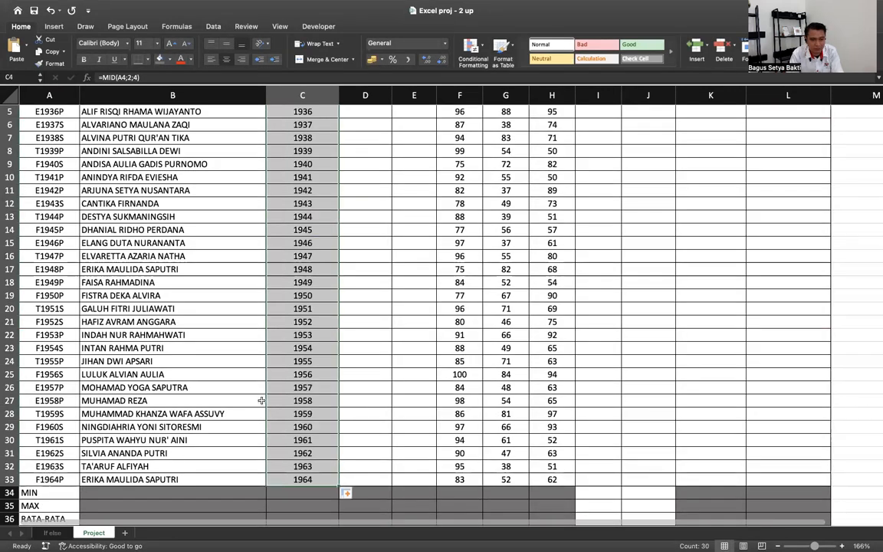
pyautogui.scroll(2, 262, 400)
pyautogui.scroll(2, 261, 399)
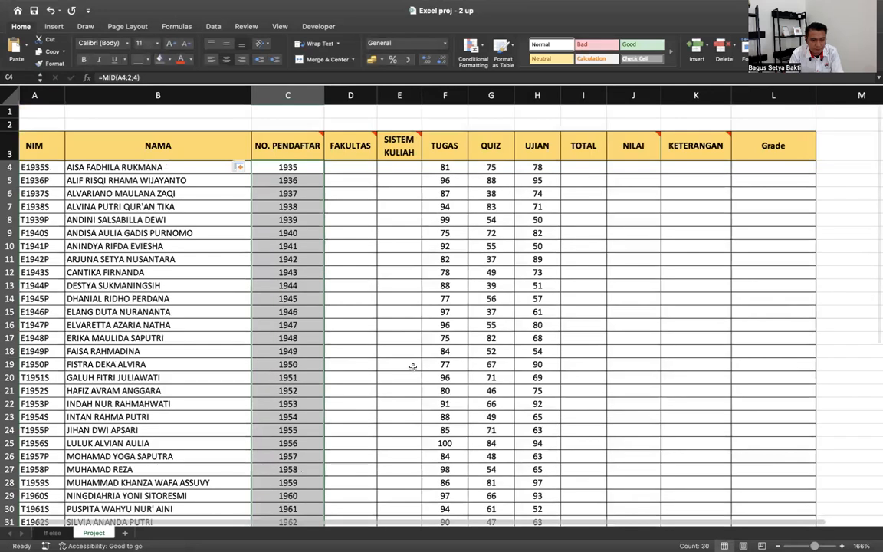
pyautogui.scroll(-1, 432, 173)
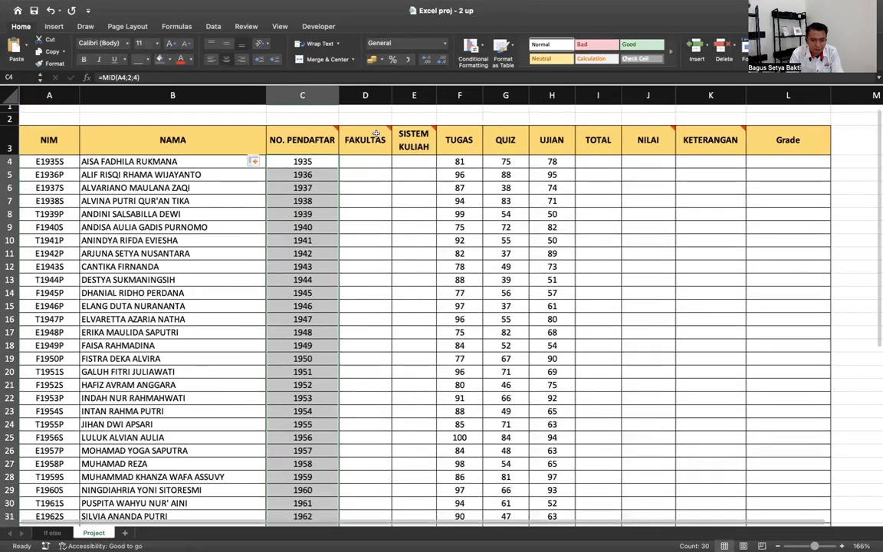
pyautogui.moveTo(376, 134)
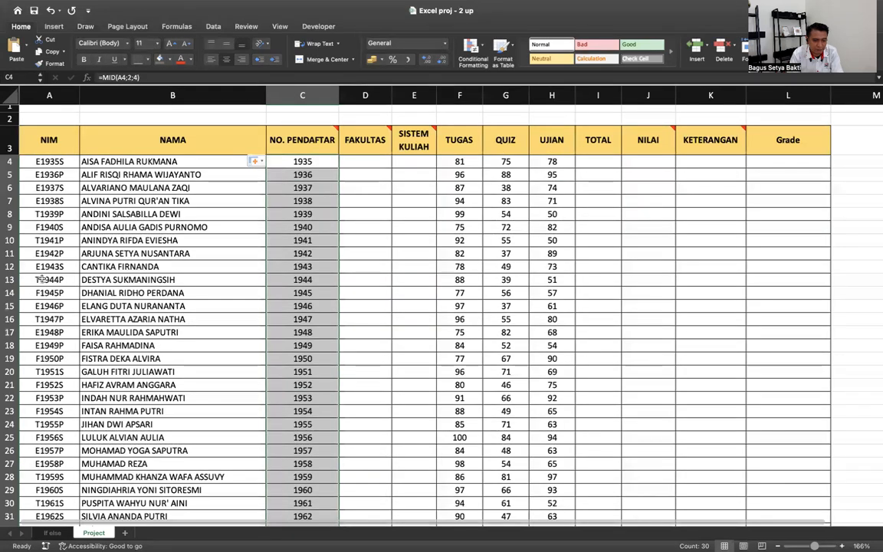
pyautogui.scroll(-5, 42, 279)
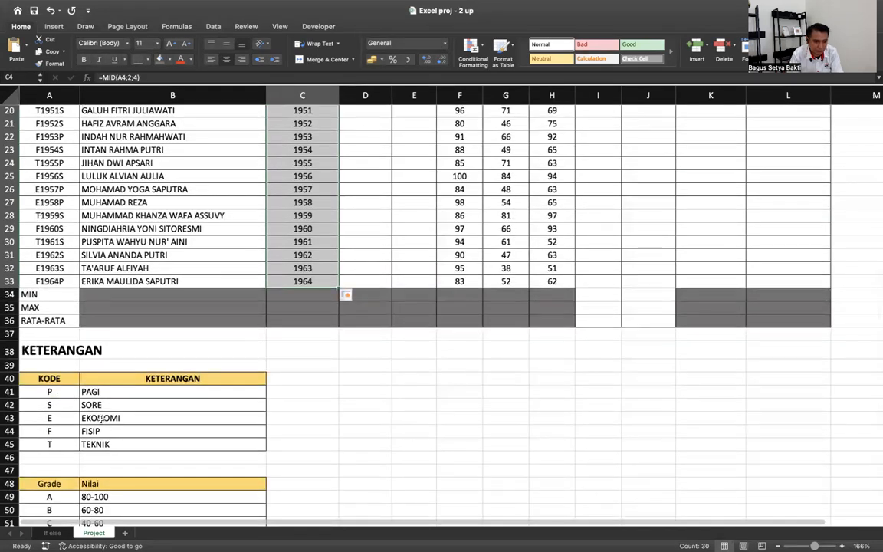
pyautogui.scroll(6, 94, 444)
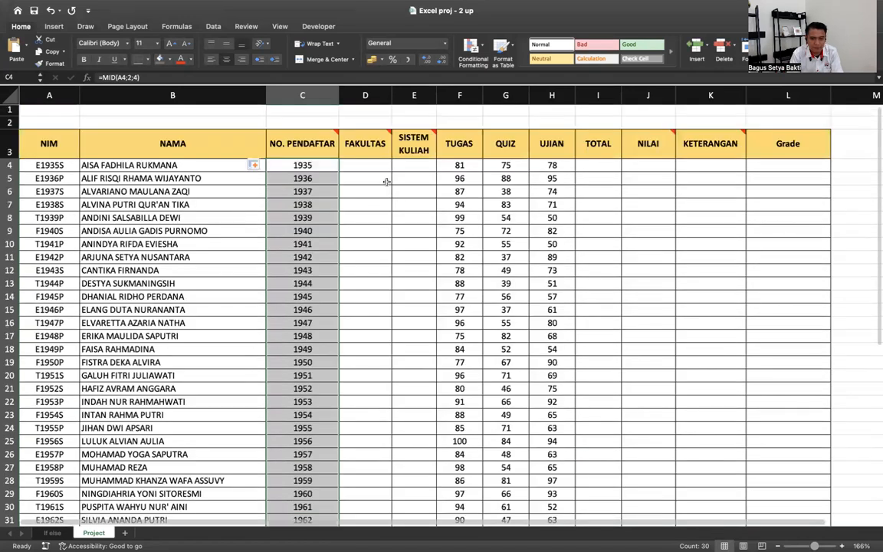
# - Enter =LEFT(A4;1) in FAKULTAS cell D4 and fill it down to D33
pyautogui.click(365, 159)
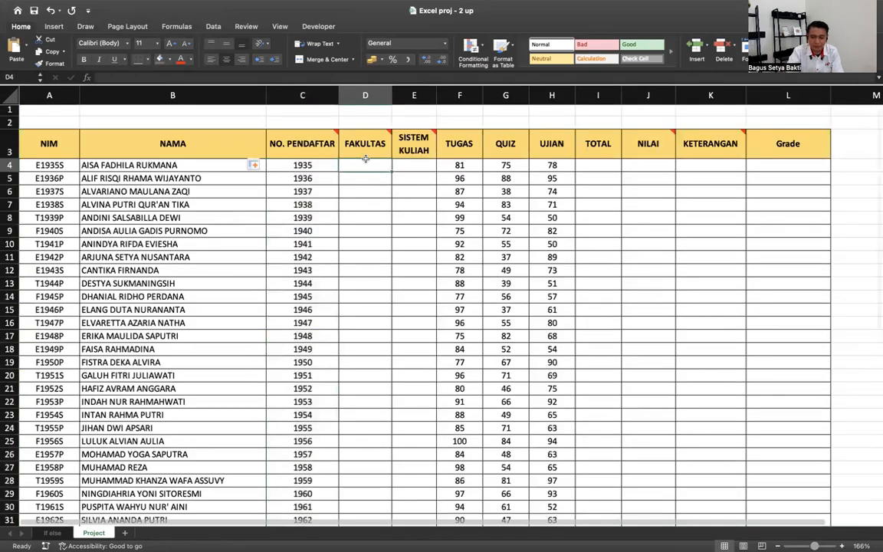
pyautogui.write('=left')
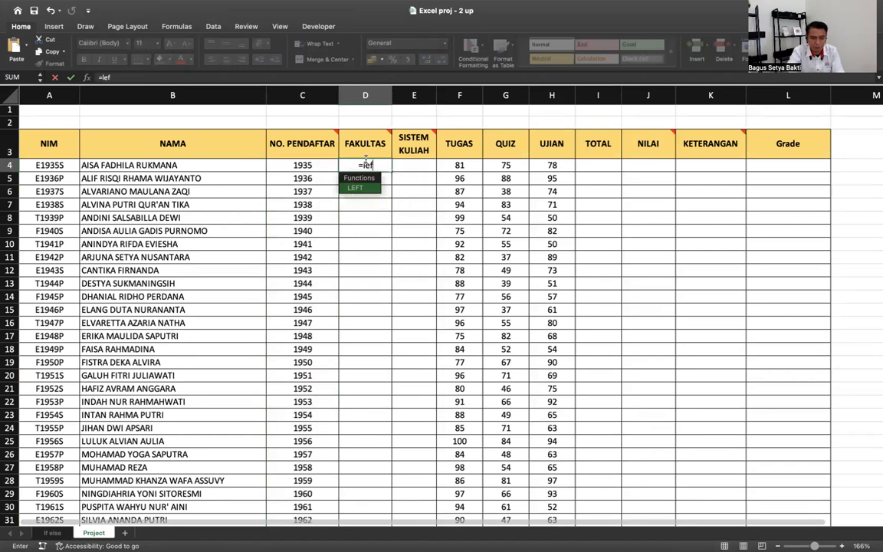
pyautogui.doubleClick(362, 188)
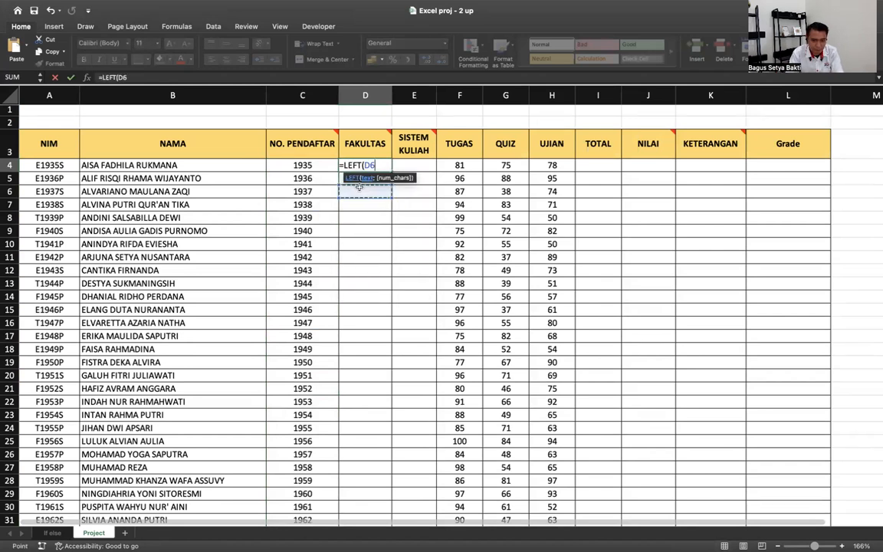
pyautogui.click(59, 165)
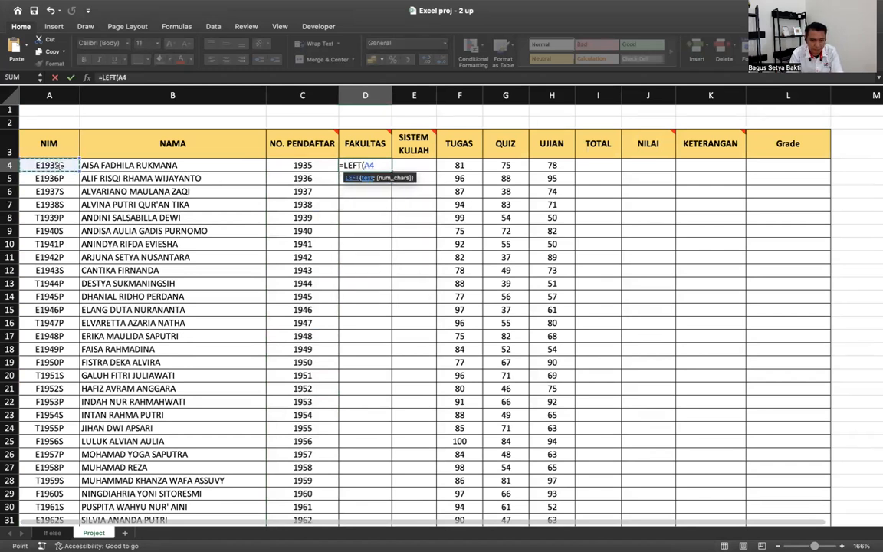
pyautogui.write(';')
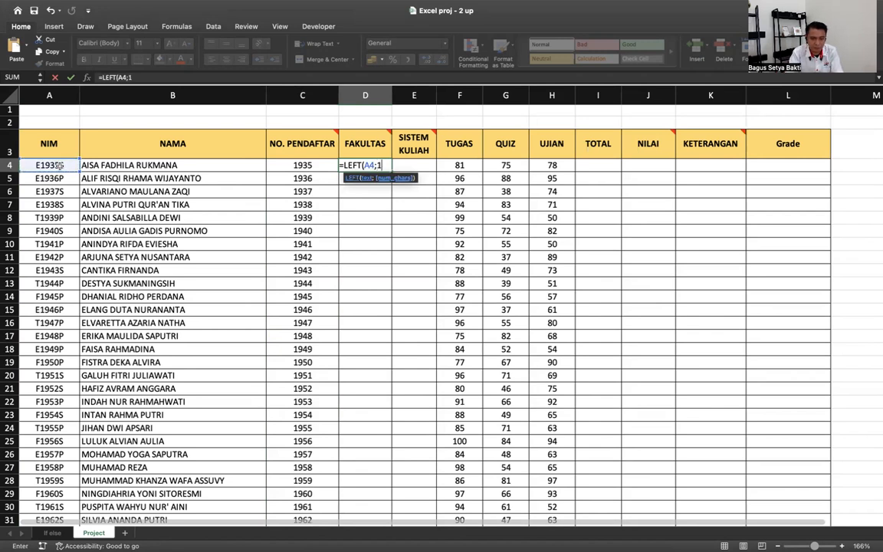
pyautogui.write('1')
pyautogui.press('Return')
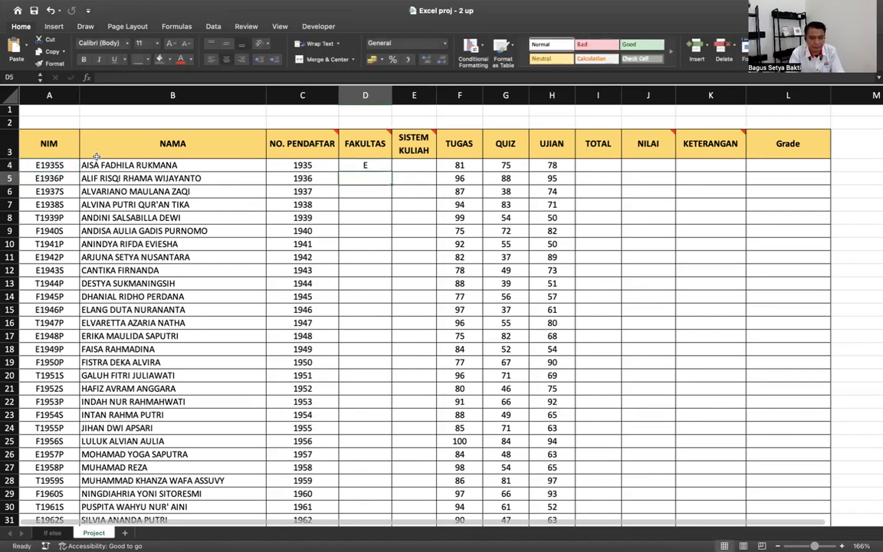
pyautogui.click(380, 166)
pyautogui.moveTo(390, 170); pyautogui.dragTo(376, 482)
pyautogui.scroll(3, 372, 404)
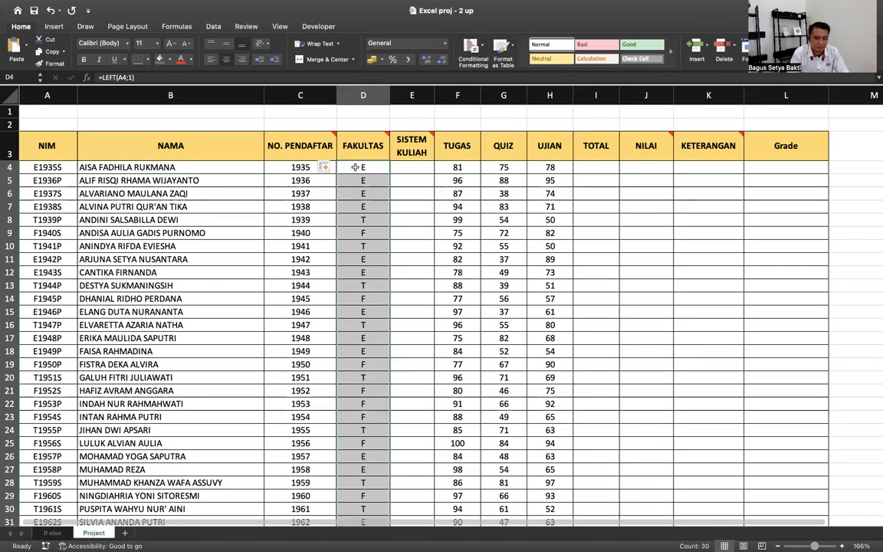
pyautogui.click(413, 96)
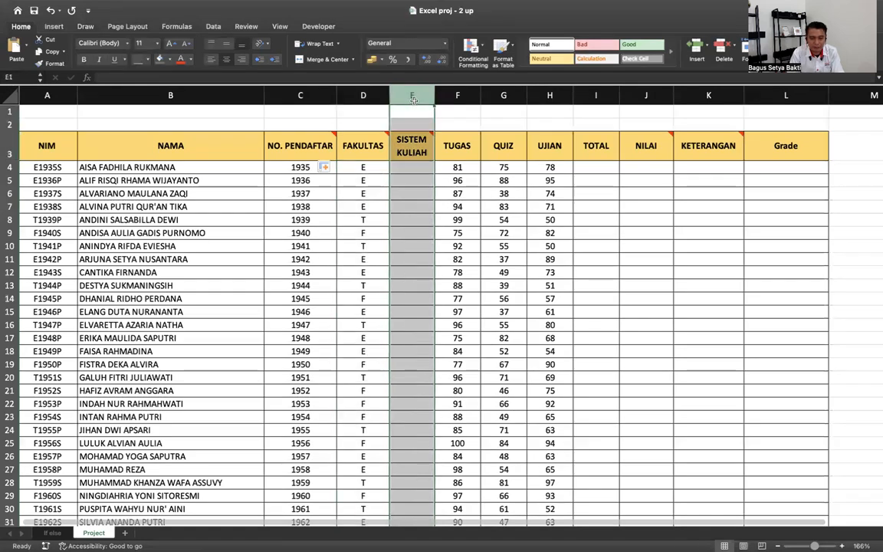
# - Insert a new column D and fill it with =LEFT(A4;1) from D4 to D33
pyautogui.click(368, 97)
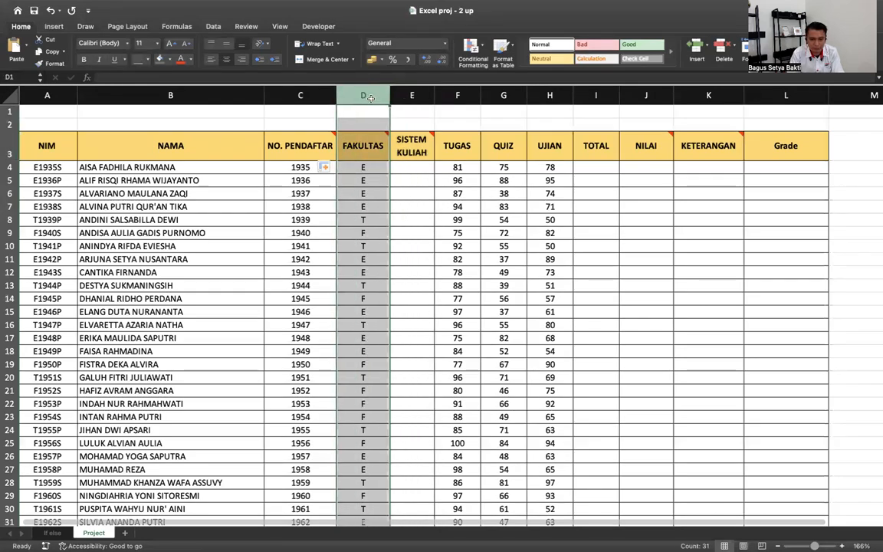
pyautogui.rightClick(371, 101)
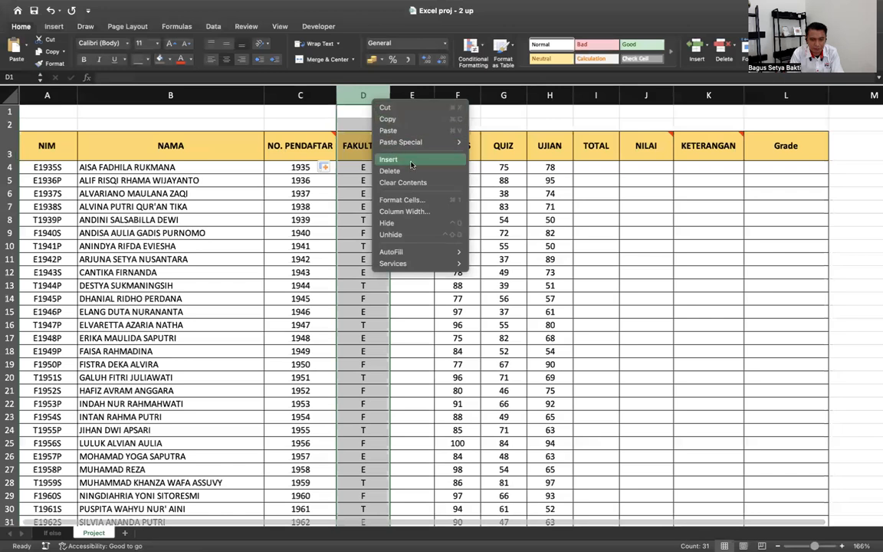
pyautogui.click(410, 161)
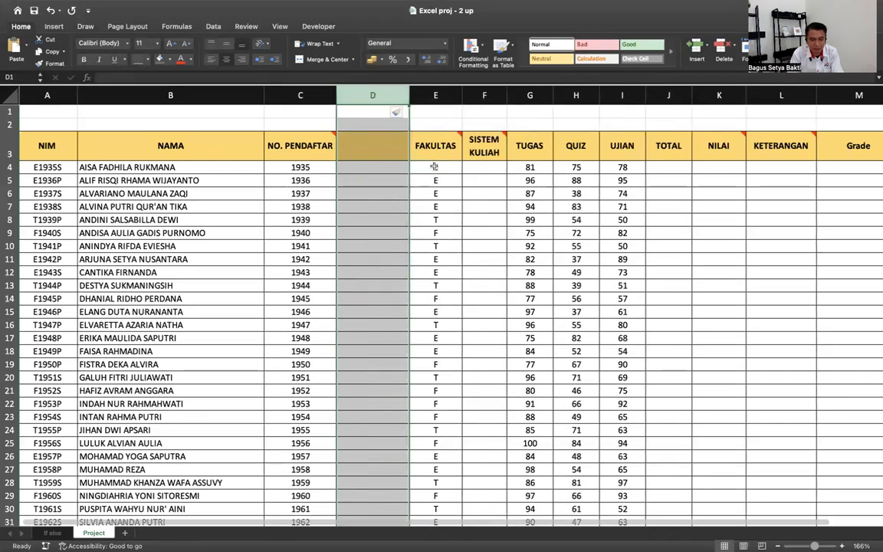
pyautogui.click(385, 167)
pyautogui.write('=')
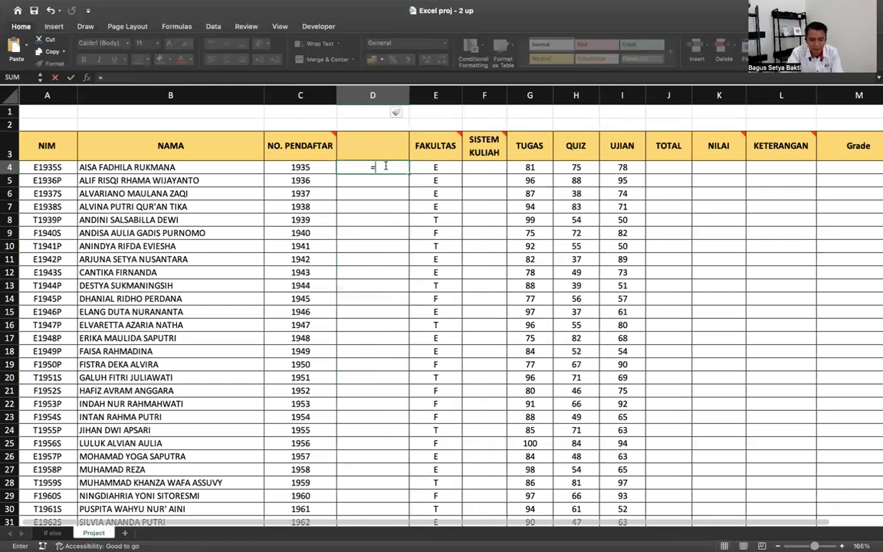
pyautogui.write('le')
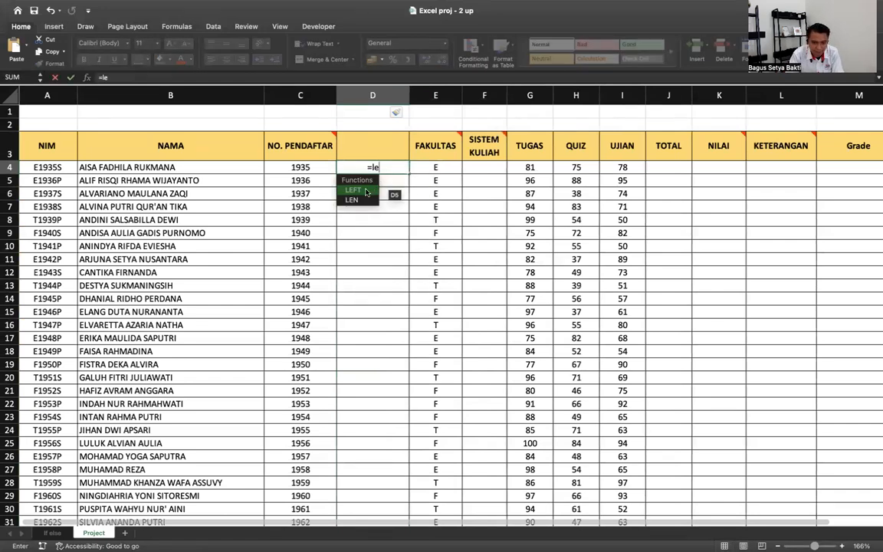
pyautogui.doubleClick(365, 192)
pyautogui.click(45, 167)
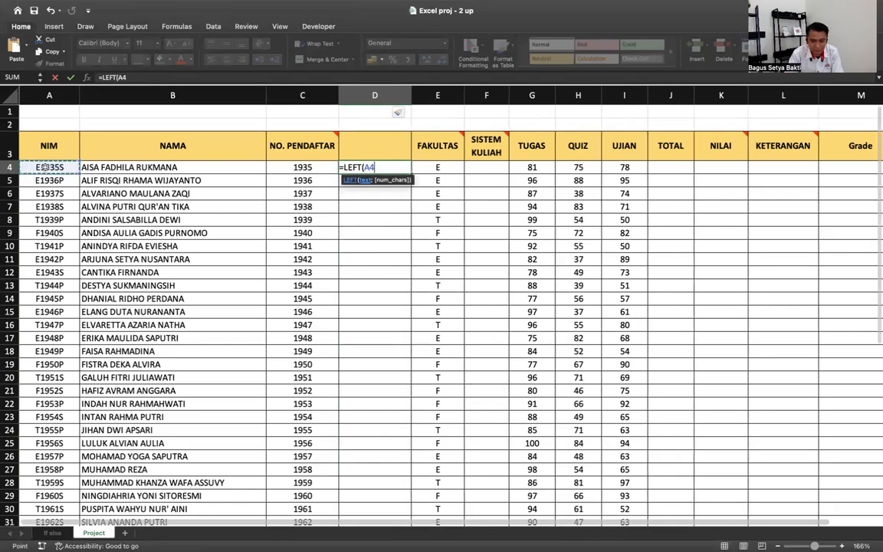
pyautogui.write(';1')
pyautogui.press('Return')
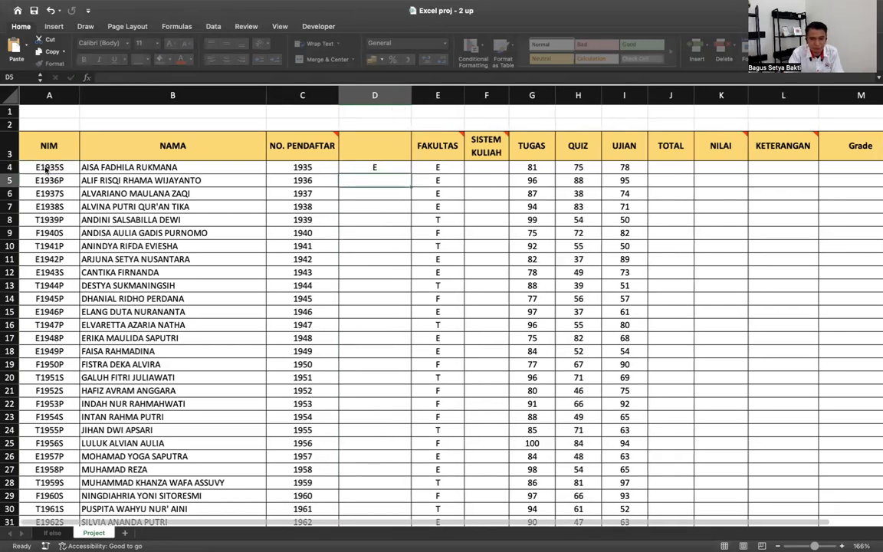
pyautogui.click(402, 168)
pyautogui.moveTo(411, 173); pyautogui.dragTo(407, 478)
# - Clear the old FAKULTAS values in E4:E33 and narrow column D
pyautogui.click(452, 479)
pyautogui.scroll(5, 452, 479)
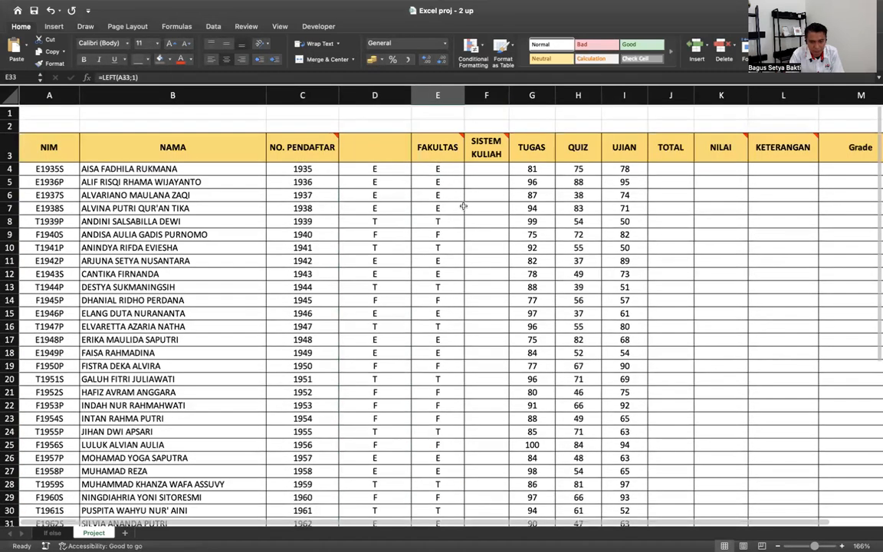
pyautogui.keyDown('shift'); pyautogui.click(452, 169); pyautogui.keyUp('shift')
pyautogui.press('Delete')
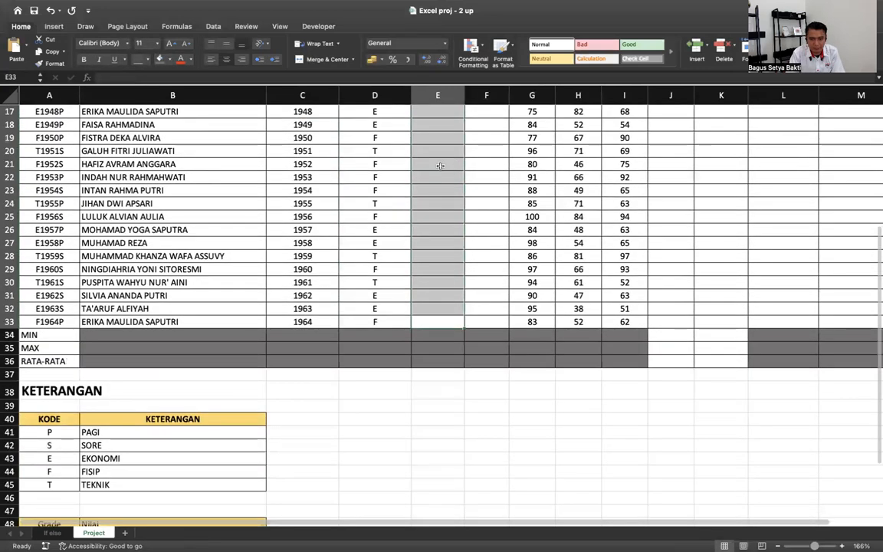
pyautogui.scroll(5, 414, 107)
pyautogui.moveTo(412, 100); pyautogui.dragTo(393, 100)
pyautogui.click(412, 168)
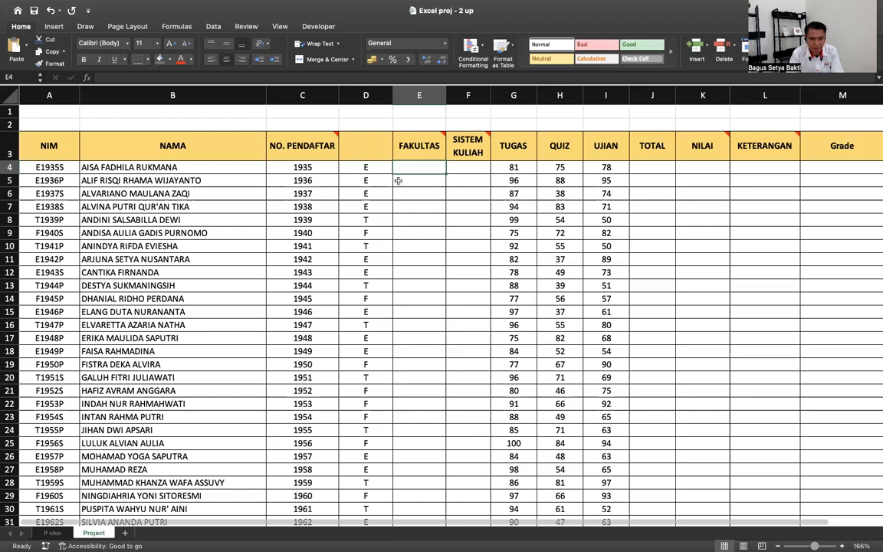
# - Type =IF(D4="E";"Ekonomi";IF( in E4 to start the nested faculty formula
pyautogui.scroll(-1, 397, 181)
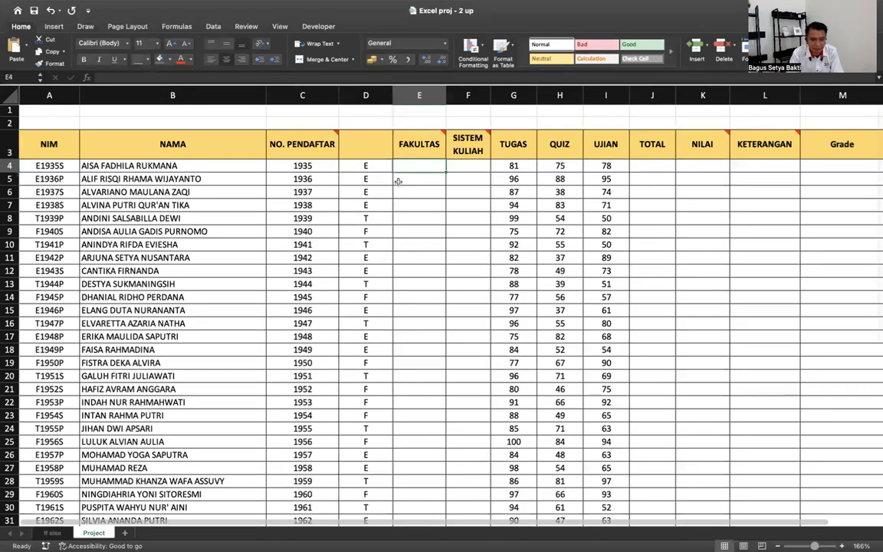
pyautogui.scroll(-7, 92, 357)
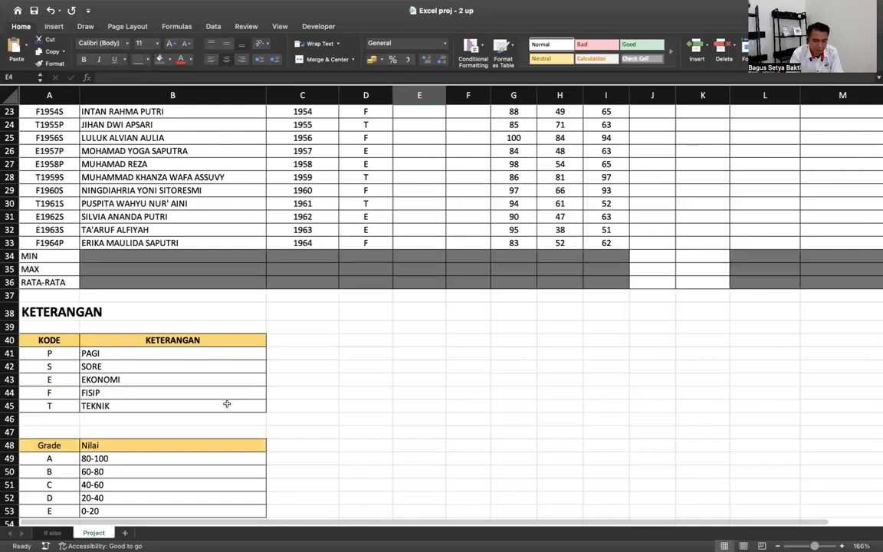
pyautogui.scroll(8, 227, 403)
pyautogui.write('=')
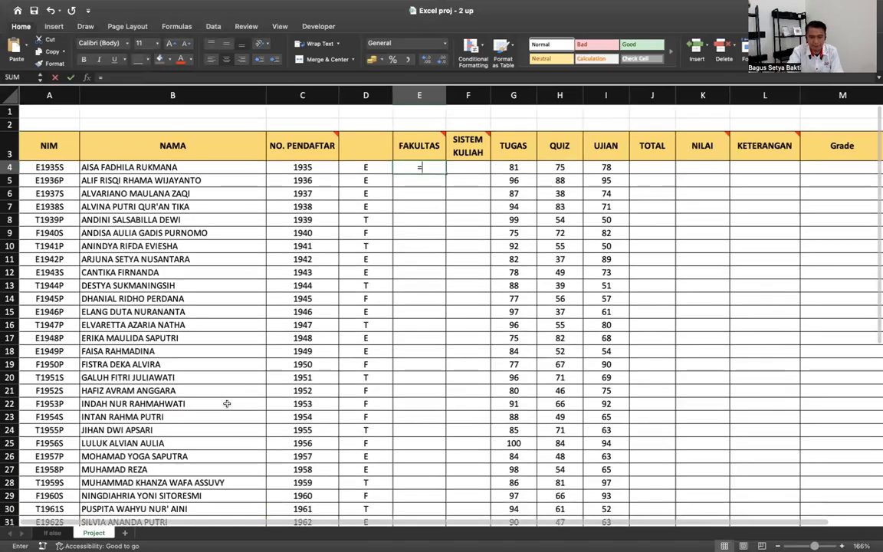
pyautogui.write('if')
pyautogui.press('BackSpace')
pyautogui.press('BackSpace')
pyautogui.press('BackSpace')
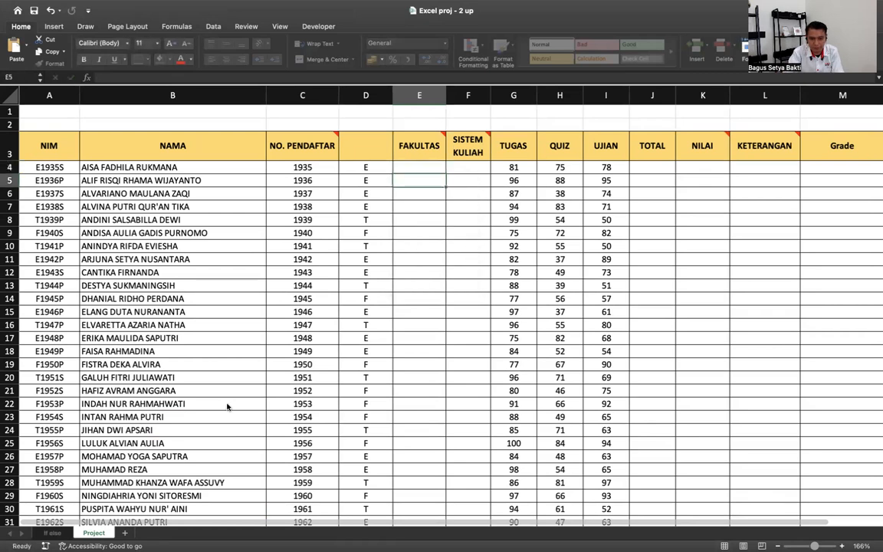
pyautogui.press('Escape')
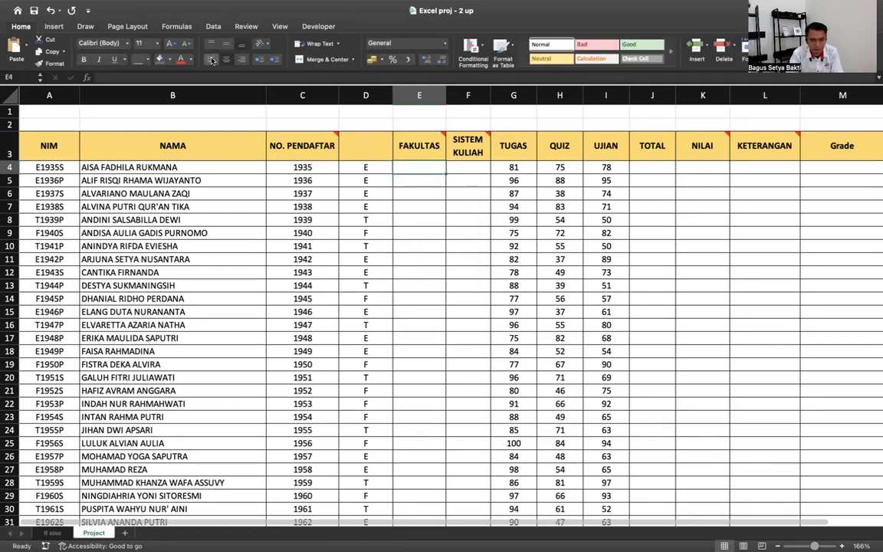
pyautogui.write('=if')
pyautogui.doubleClick(413, 190)
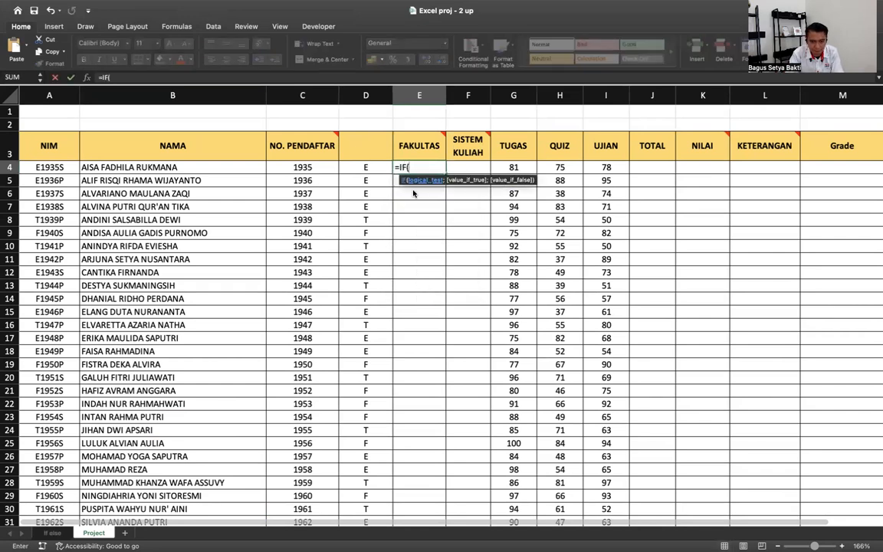
pyautogui.click(368, 166)
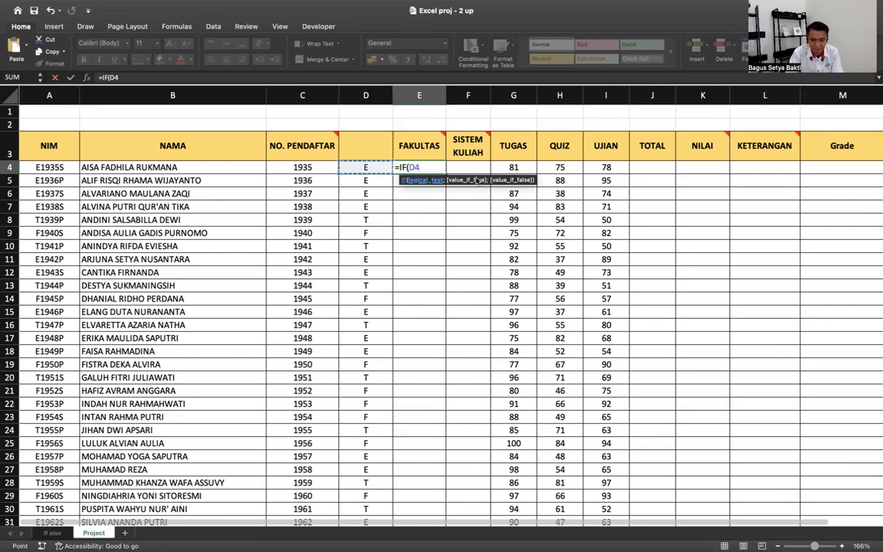
pyautogui.write('="E')
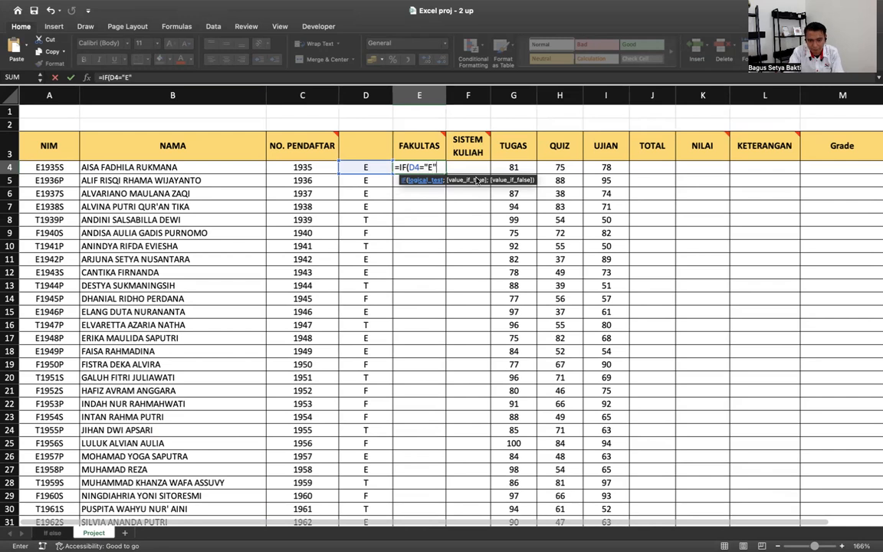
pyautogui.write('";')
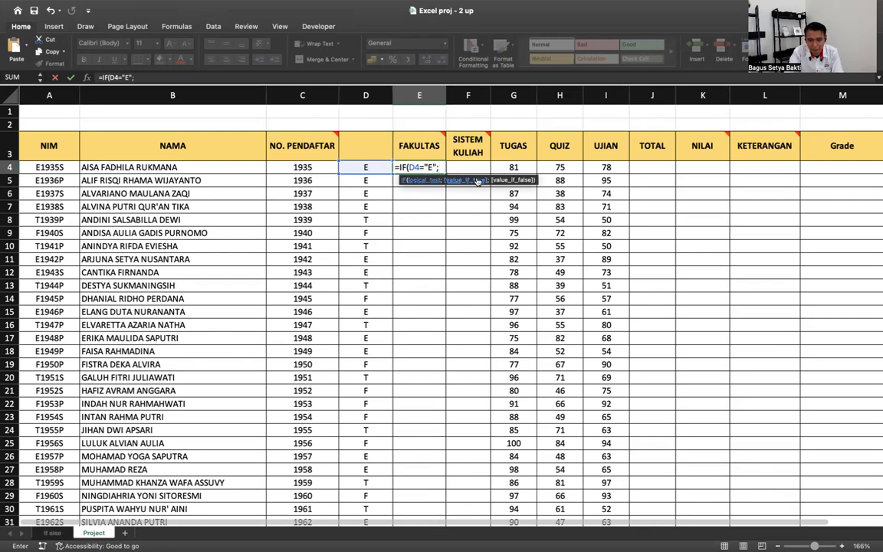
pyautogui.write('"Ekonomi')
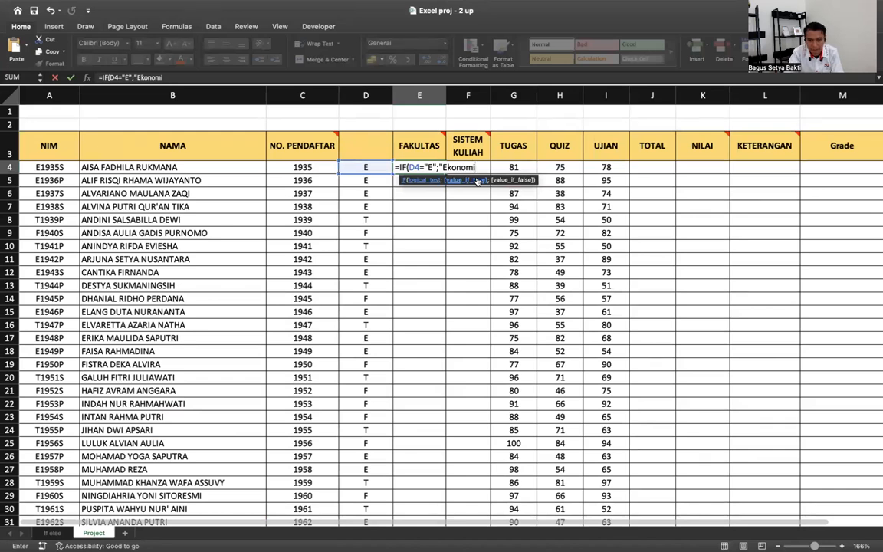
pyautogui.write('"')
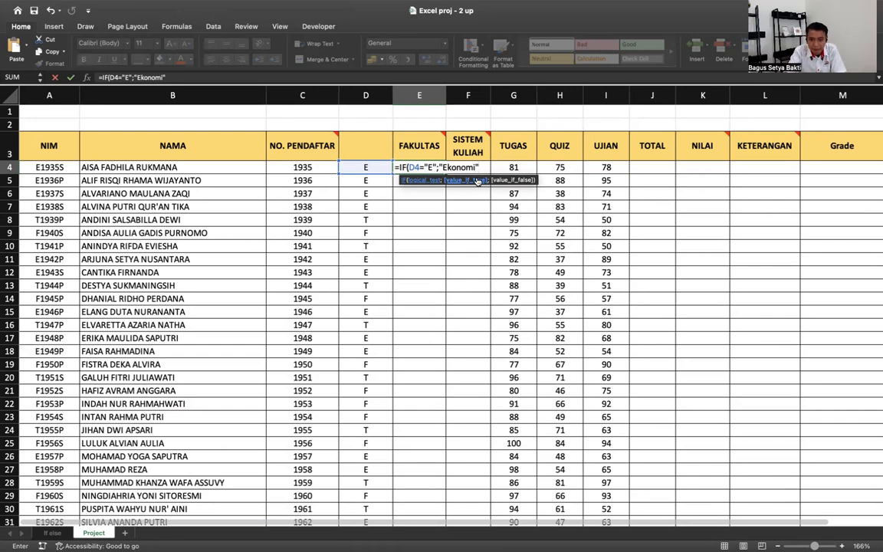
pyautogui.write(';')
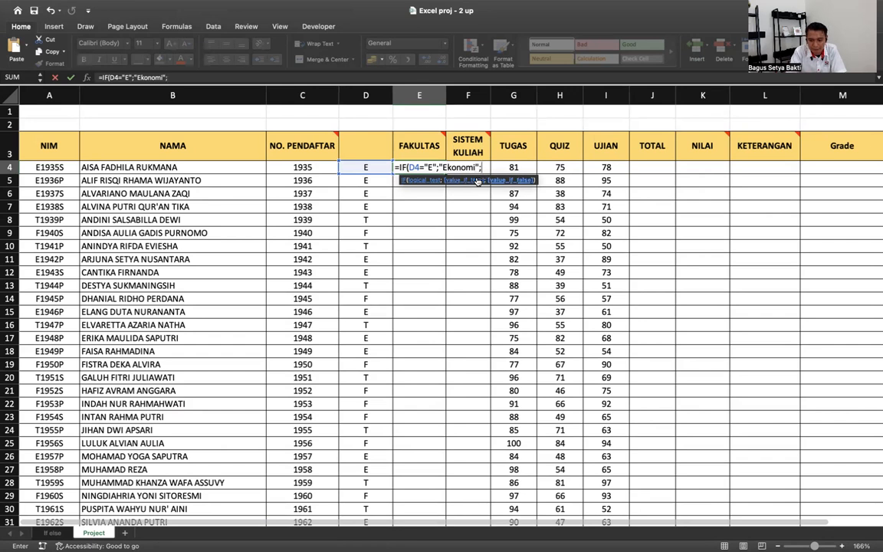
pyautogui.write('if')
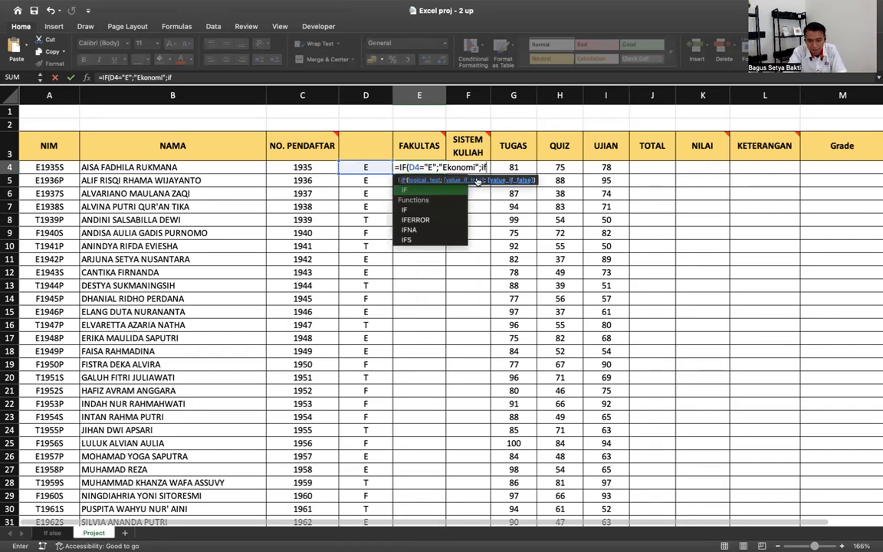
pyautogui.write('(')
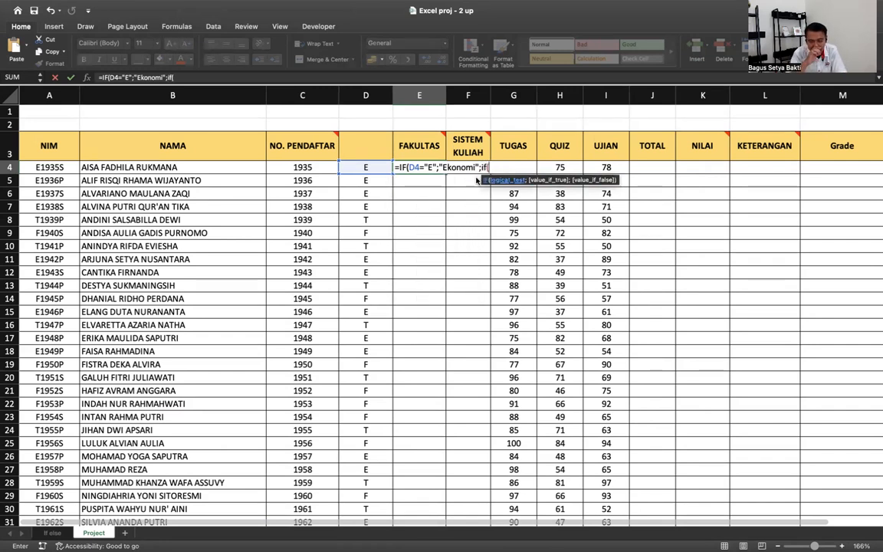
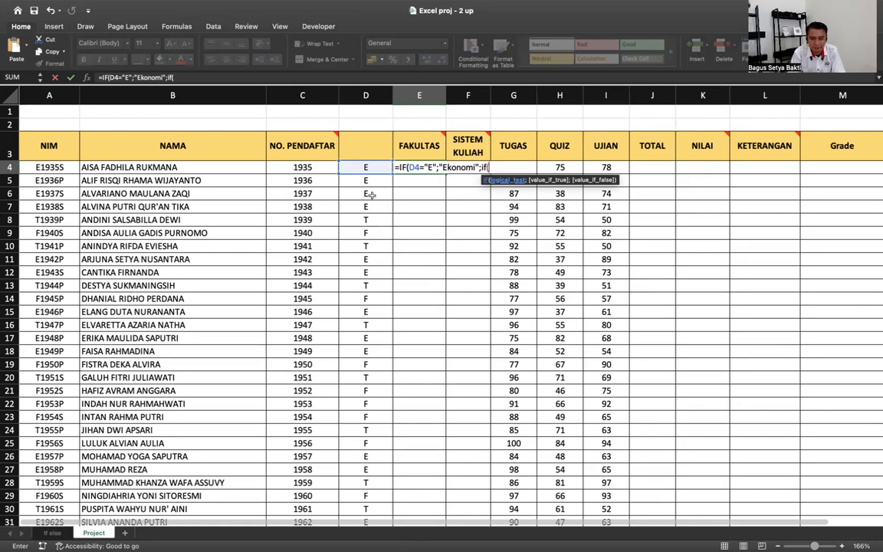
# - Complete =IF(D4="E";"Ekonomi";IF(D4="T";"Teknik";"Fisip")) in E4
pyautogui.click(364, 167)
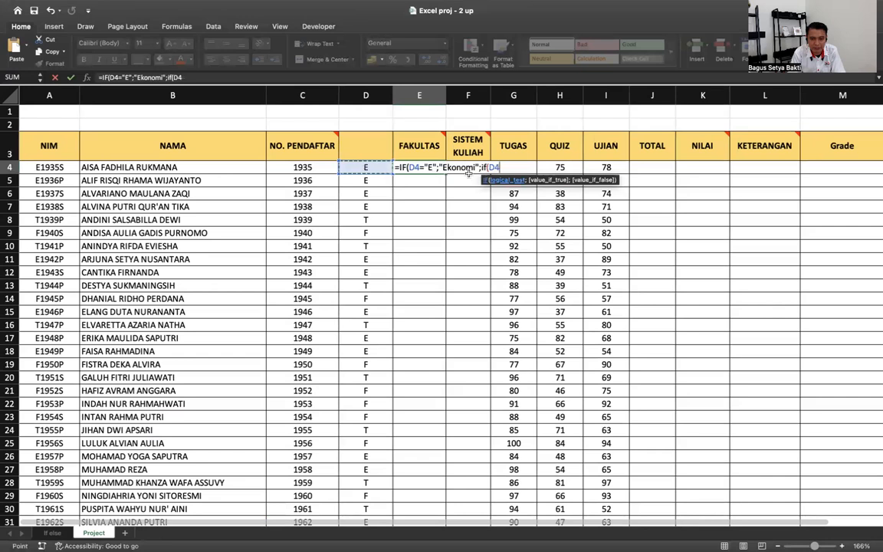
pyautogui.write('="')
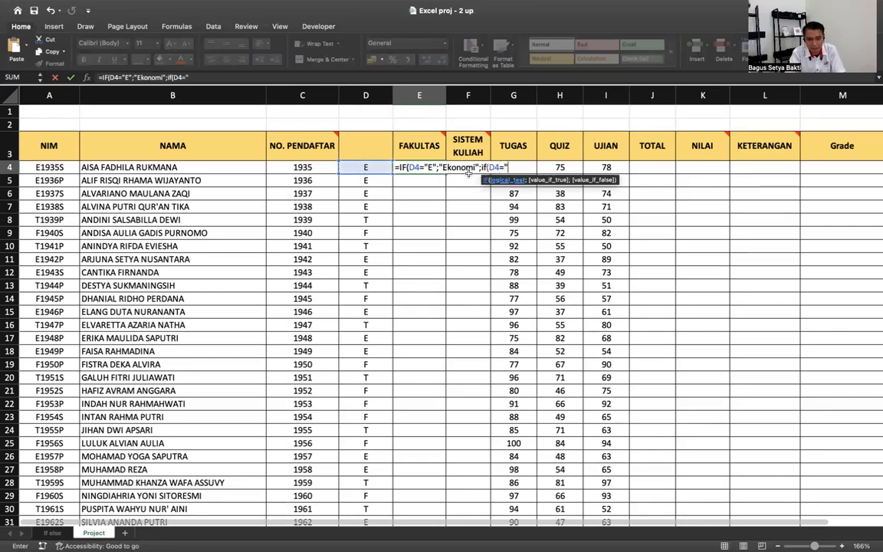
pyautogui.write('T')
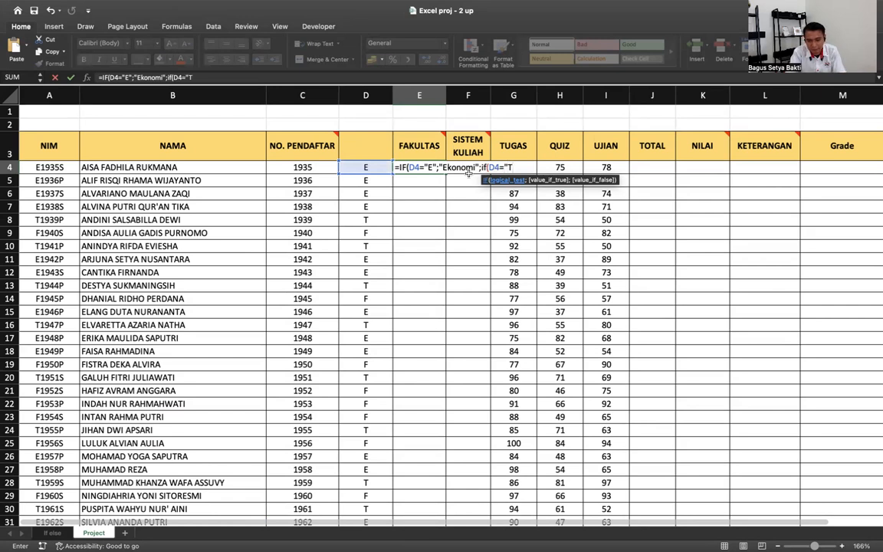
pyautogui.write('";')
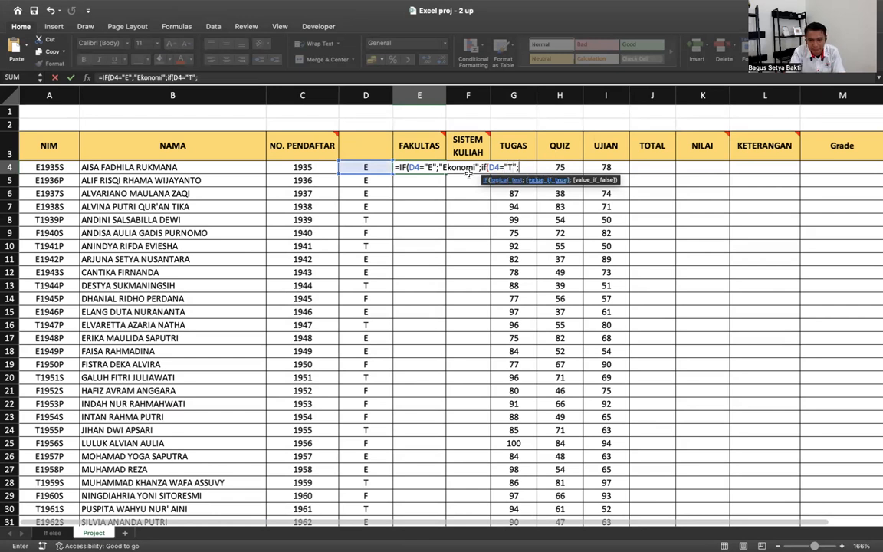
pyautogui.write('"T')
pyautogui.write('eknik')
pyautogui.write('"')
pyautogui.write(';"Eko')
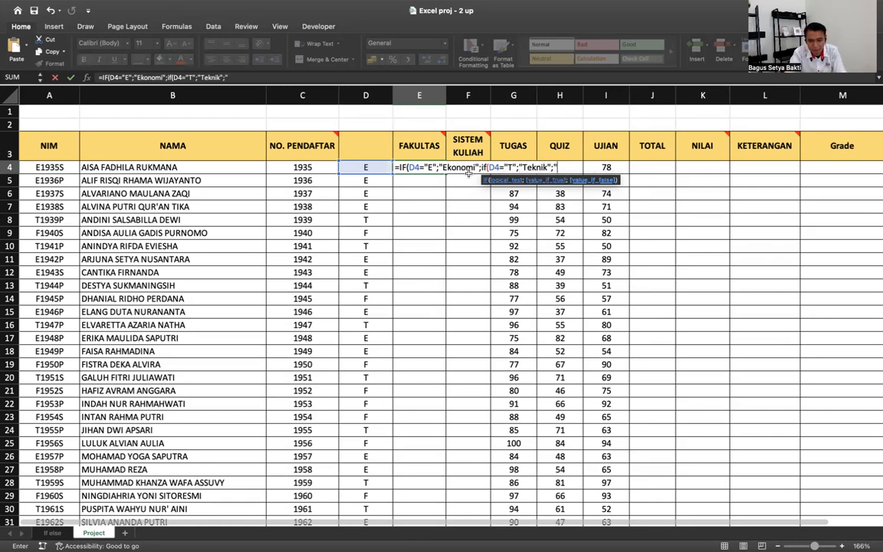
pyautogui.press('BackSpace')
pyautogui.press('BackSpace')
pyautogui.press('BackSpace')
pyautogui.write('Fisi')
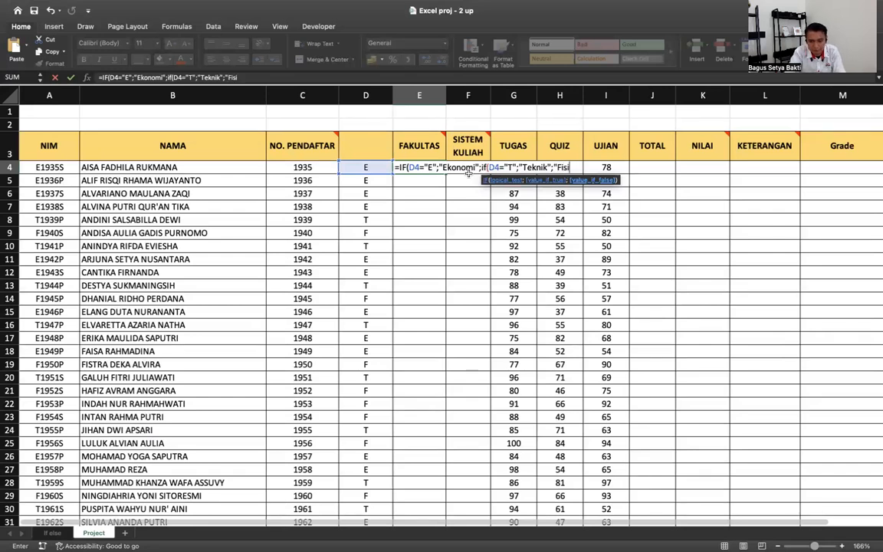
pyautogui.write('p"))')
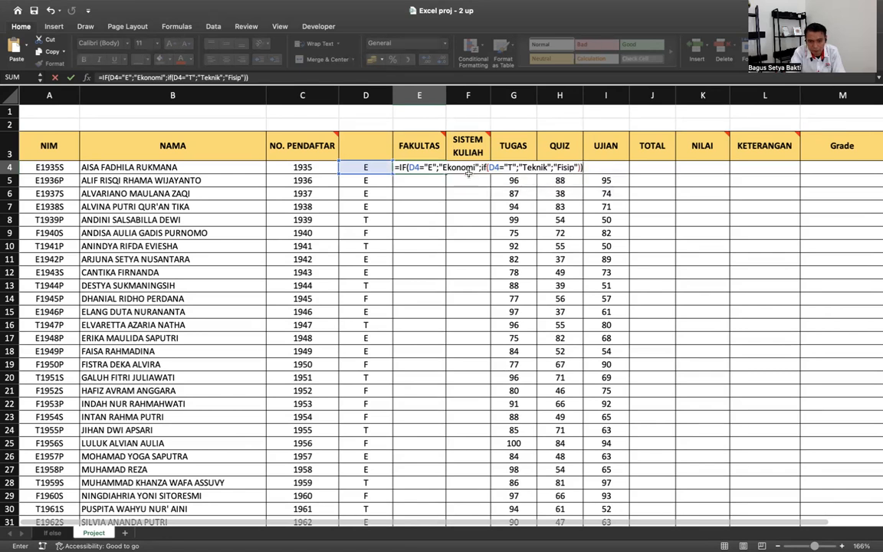
pyautogui.press('Return')
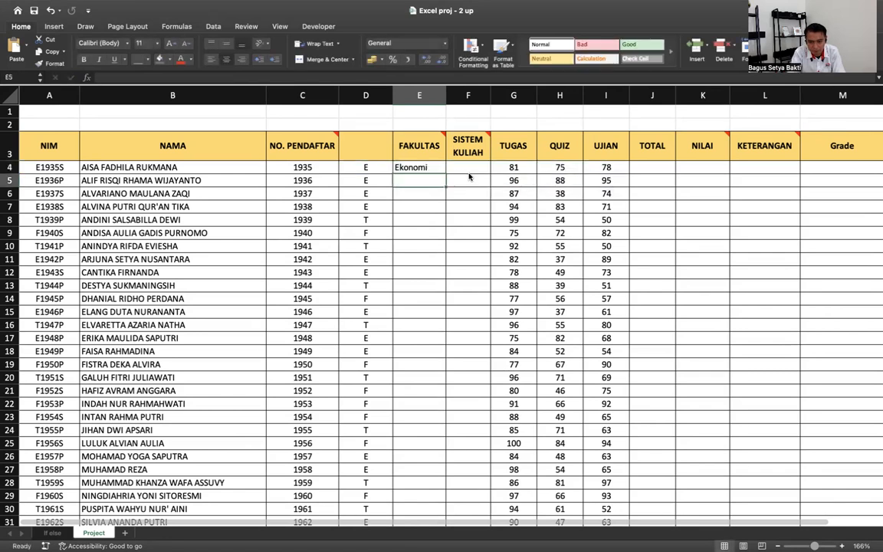
# - Copy the E4 faculty formula down through row 33
pyautogui.click(426, 168)
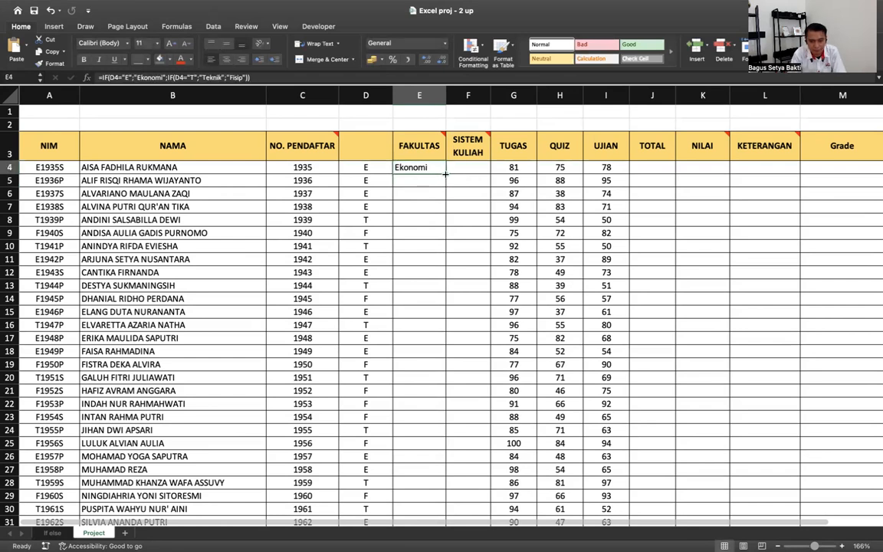
pyautogui.moveTo(445, 174); pyautogui.dragTo(447, 240)
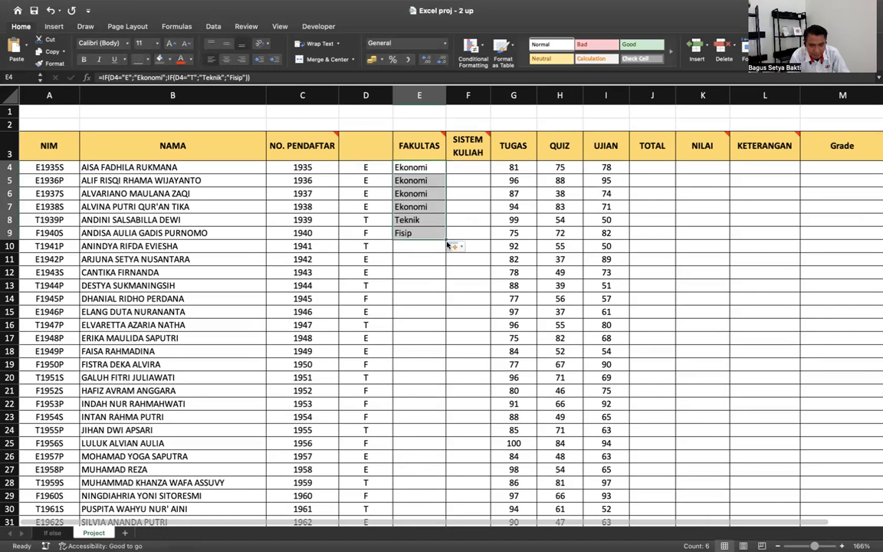
pyautogui.scroll(-4, 428, 460)
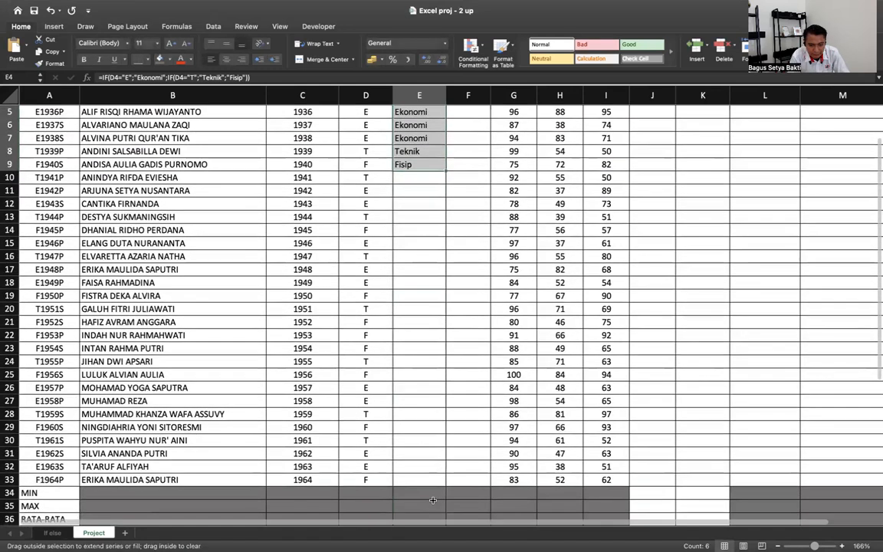
pyautogui.moveTo(428, 483); pyautogui.dragTo(428, 481)
pyautogui.scroll(4, 492, 251)
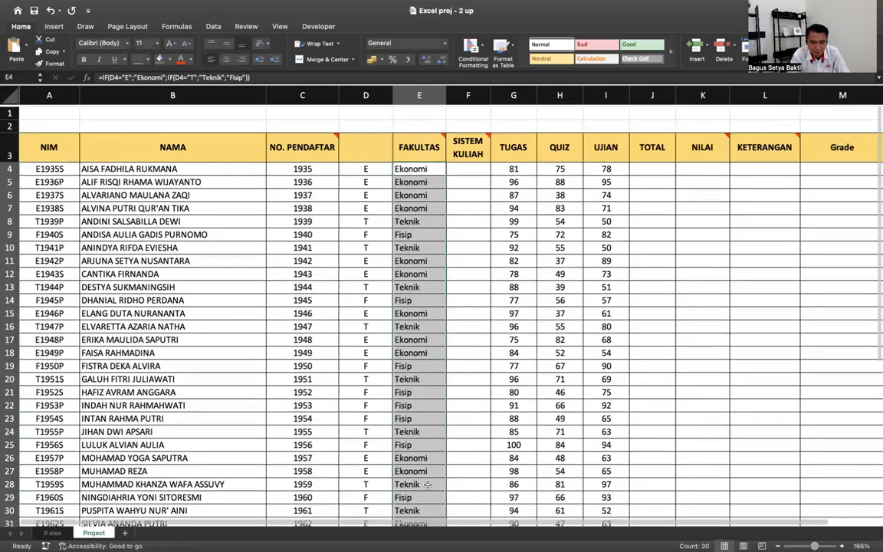
pyautogui.click(472, 168)
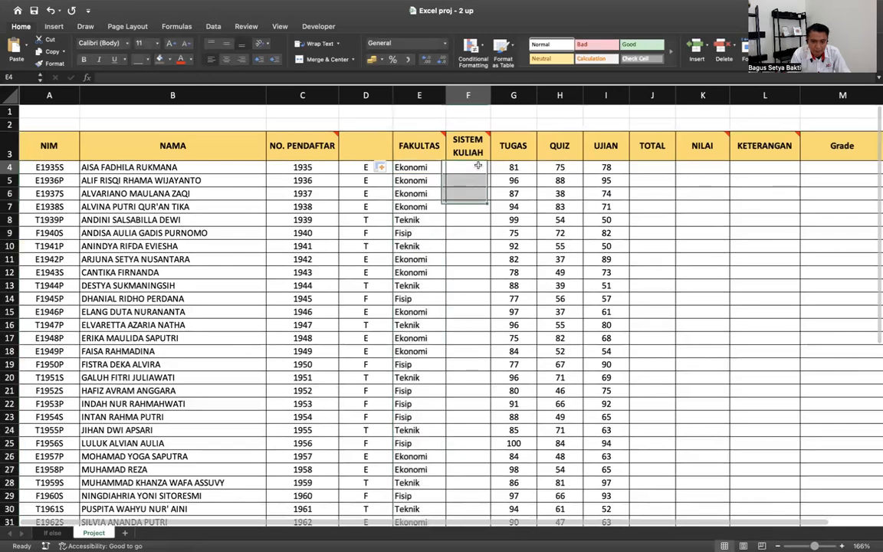
# - Insert a new empty column F before SISTEM KULIAH
pyautogui.click(470, 100)
pyautogui.rightClick(469, 99)
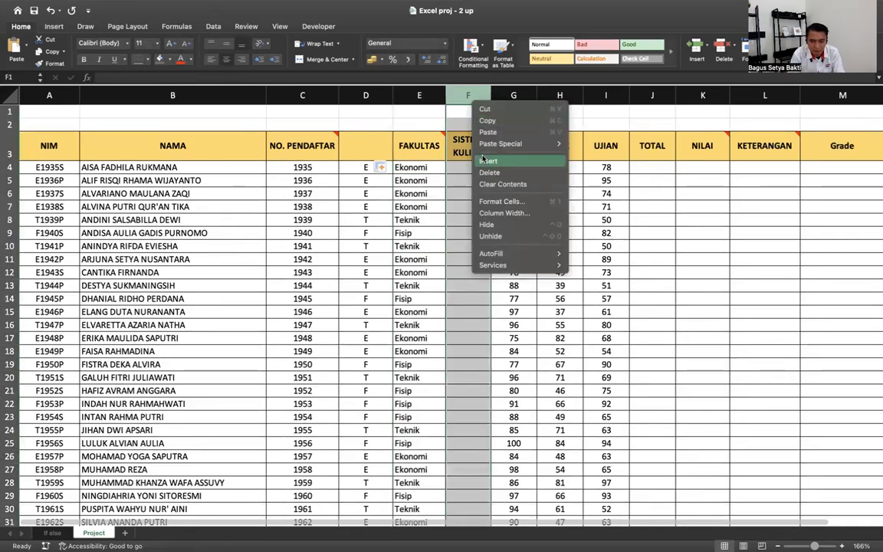
pyautogui.press('Escape')
pyautogui.click(483, 160)
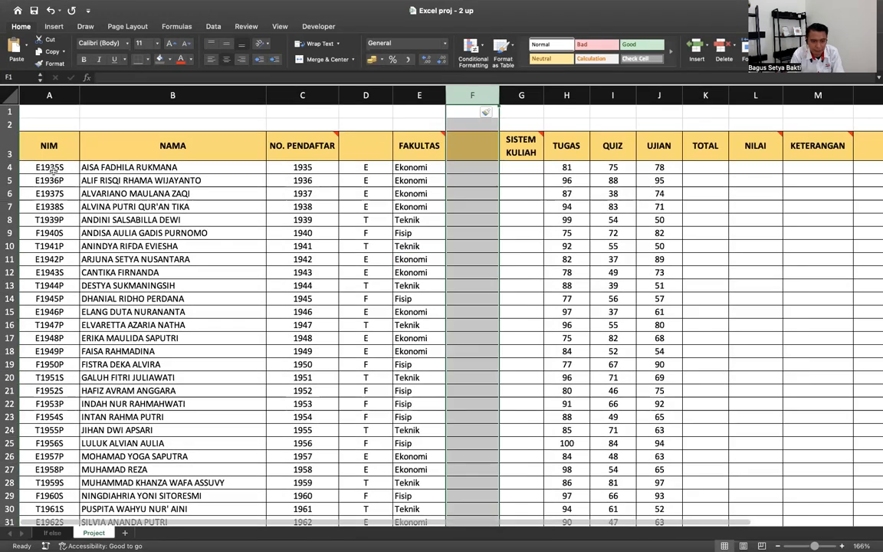
# - Enter =RIGHT(A4;1) in F4 and fill it down to row 33
pyautogui.click(465, 167)
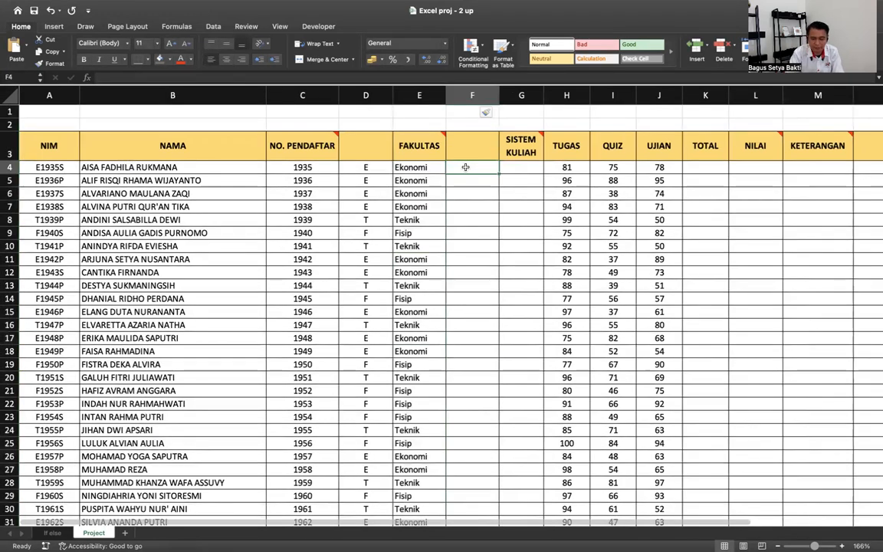
pyautogui.write('=r')
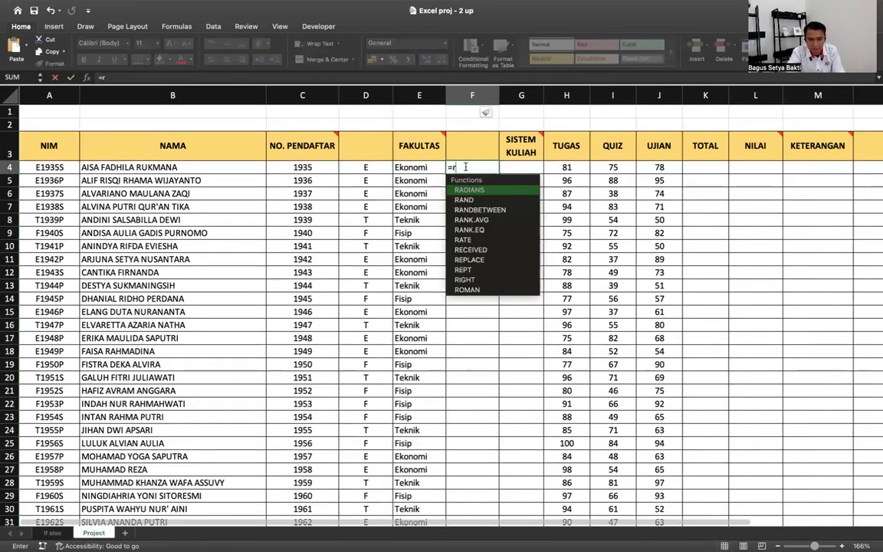
pyautogui.write('ig')
pyautogui.press('Tab')
pyautogui.press('Down')
pyautogui.press('Down')
pyautogui.click(56, 167)
pyautogui.write(';1')
pyautogui.press('Return')
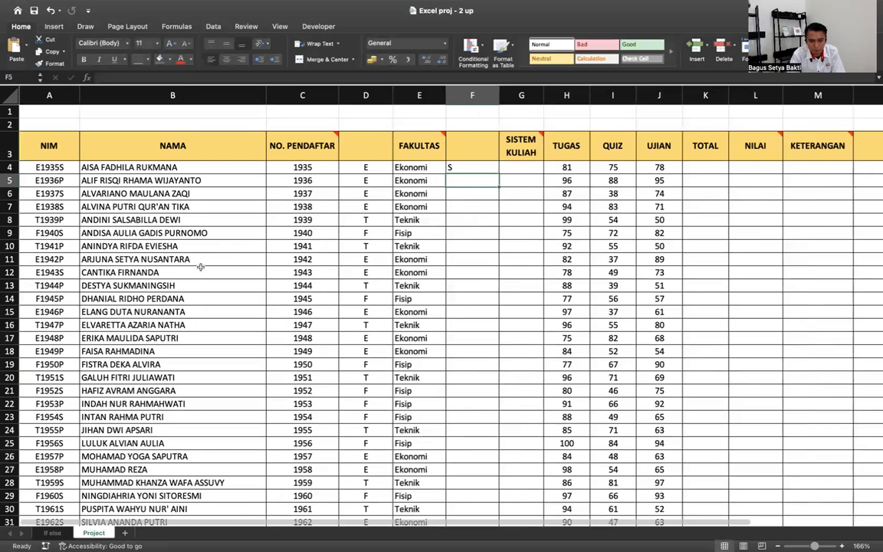
pyautogui.click(488, 167)
pyautogui.moveTo(499, 173); pyautogui.dragTo(492, 496)
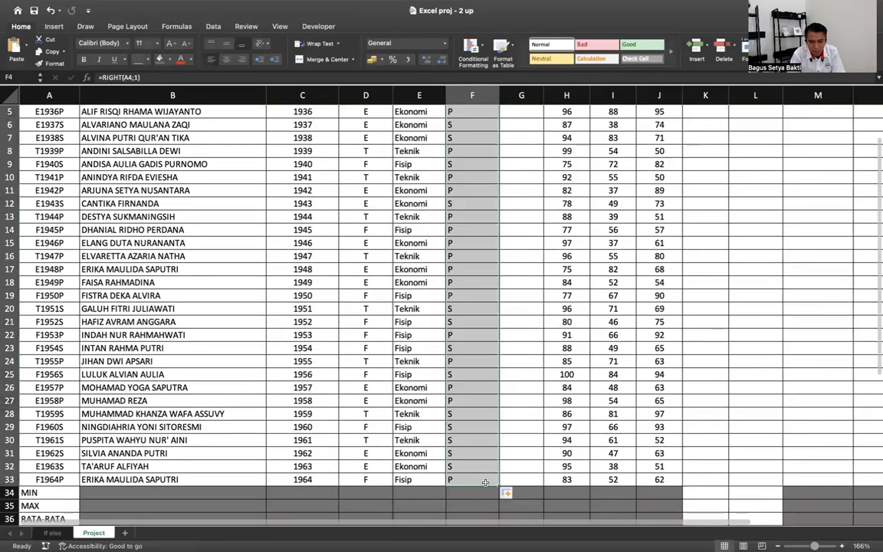
pyautogui.scroll(3, 490, 460)
# - Narrow columns D, F and B (NAMA)
pyautogui.moveTo(393, 99); pyautogui.dragTo(368, 98)
pyautogui.moveTo(475, 95); pyautogui.dragTo(431, 94)
pyautogui.moveTo(266, 95); pyautogui.dragTo(248, 97)
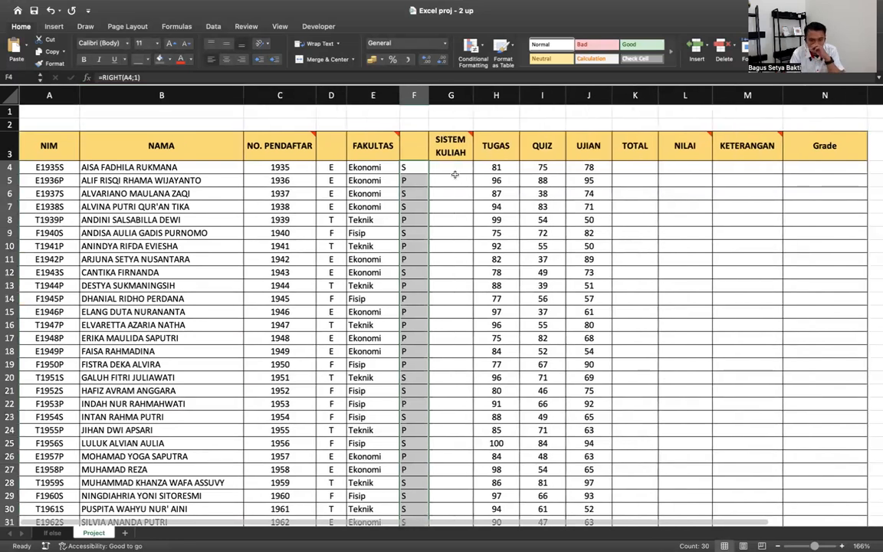
pyautogui.click(445, 167)
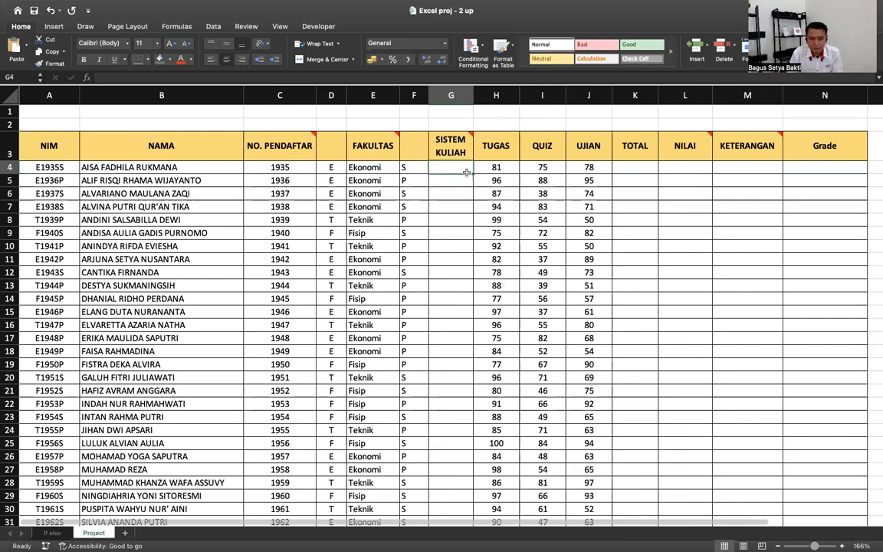
# - Enter =IF(F4="S";"Sore";"Pagi") in G4
pyautogui.write('=if')
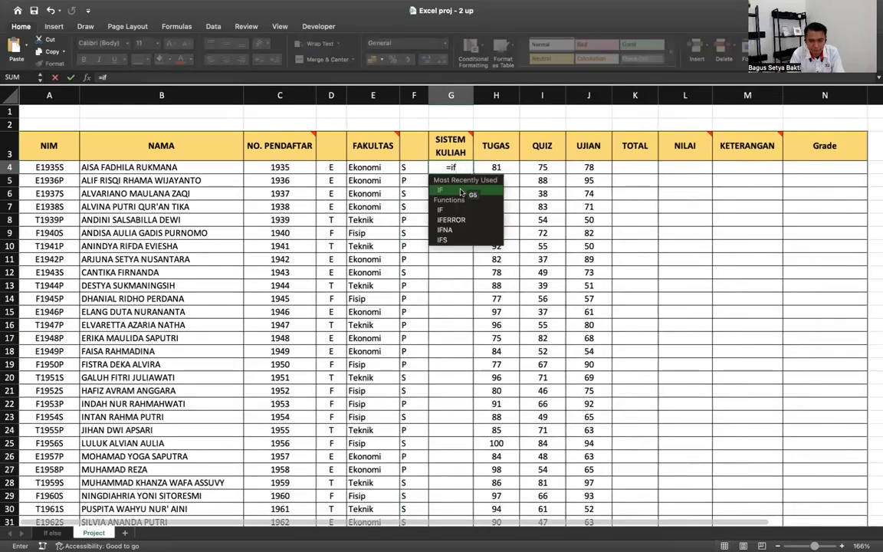
pyautogui.doubleClick(461, 192)
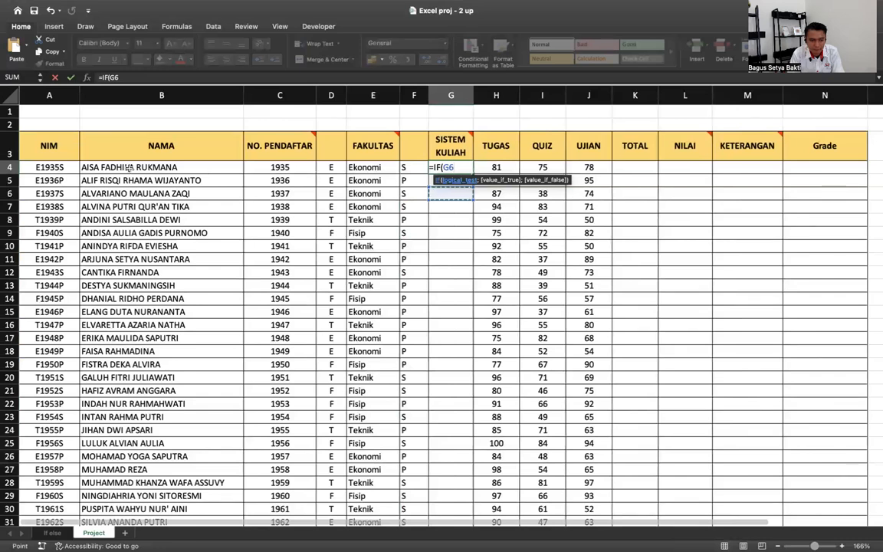
pyautogui.click(415, 167)
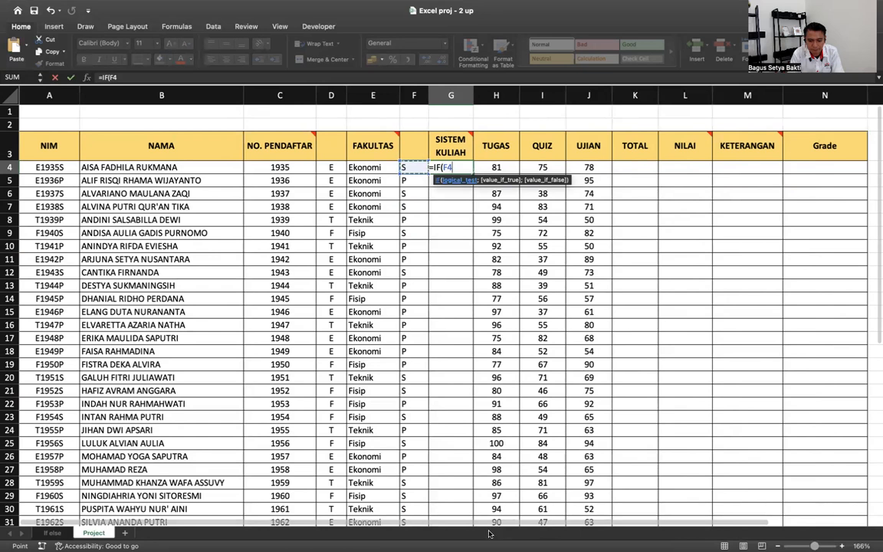
pyautogui.click(460, 168)
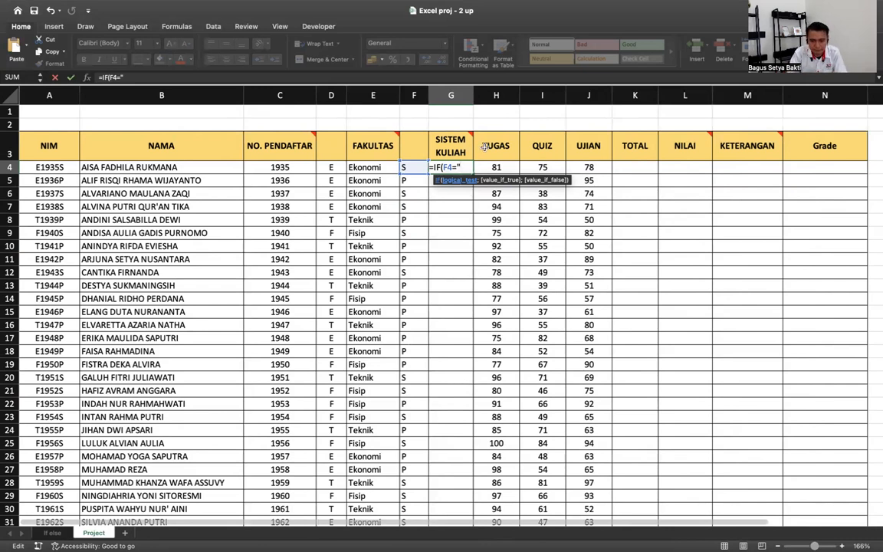
pyautogui.write('S')
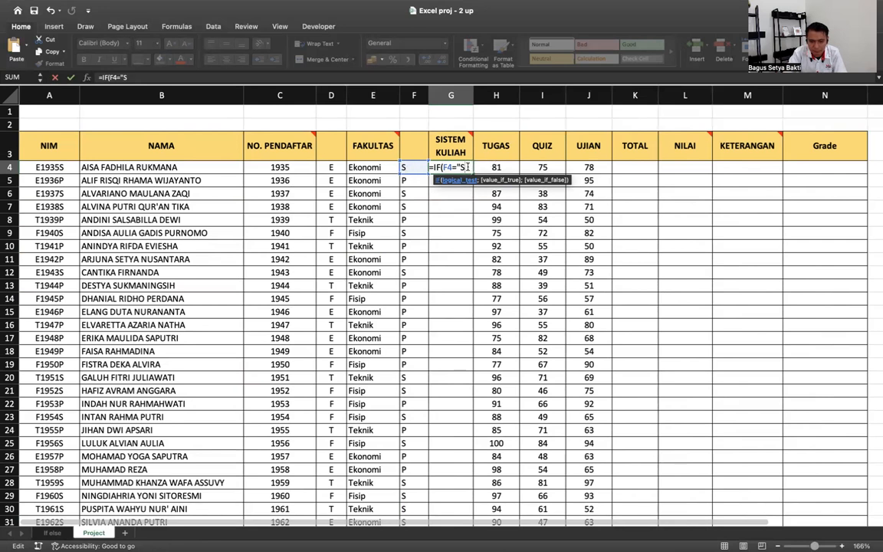
pyautogui.write('";')
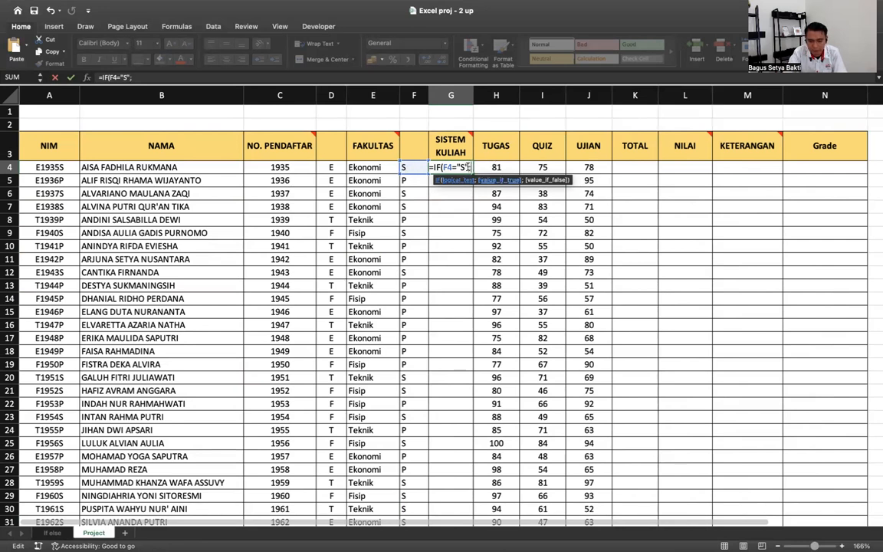
pyautogui.write('"Sore')
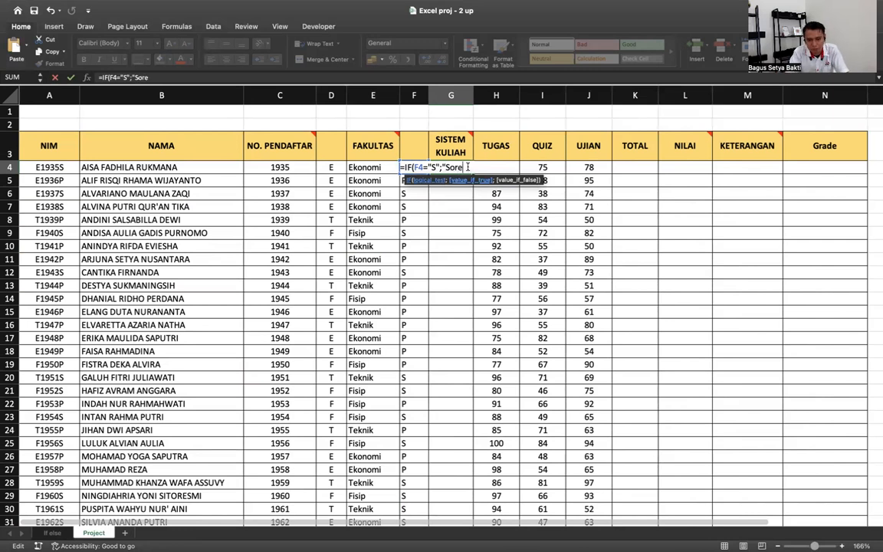
pyautogui.write('";')
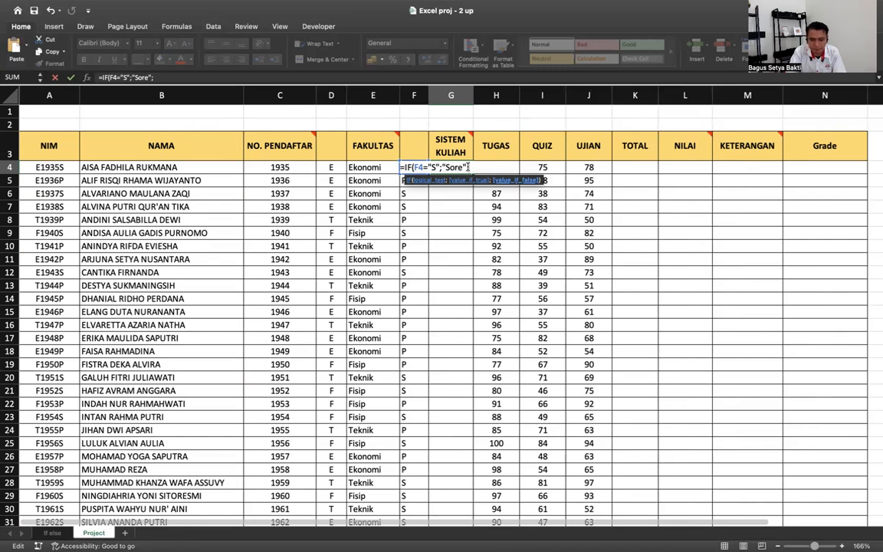
pyautogui.write('"')
pyautogui.write('Pa')
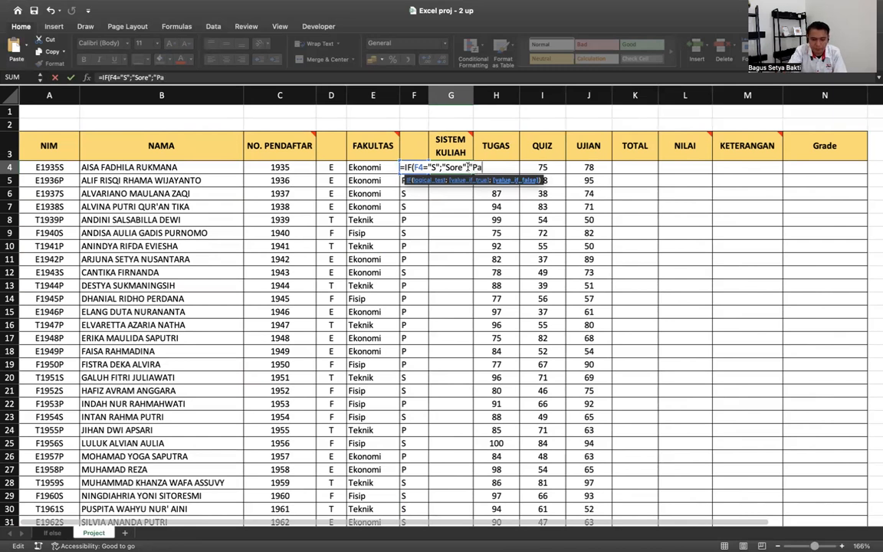
pyautogui.write('gi"')
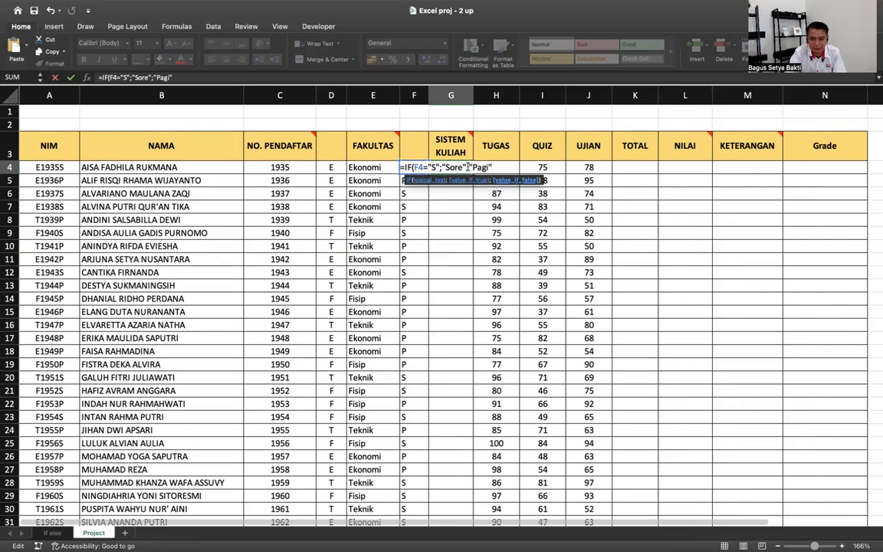
pyautogui.press('Return')
# - Fill the G4 formula down the column and clear summary rows G34:G36
pyautogui.click(469, 170)
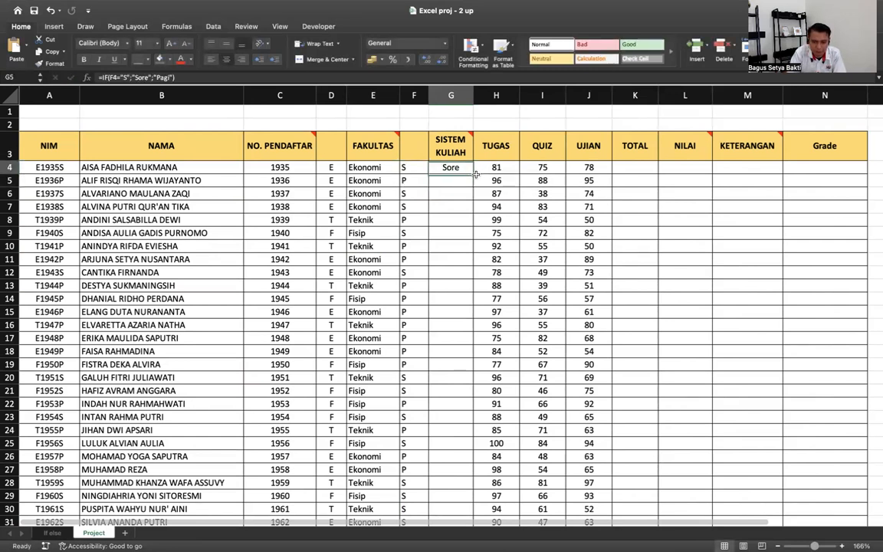
pyautogui.doubleClick(474, 174)
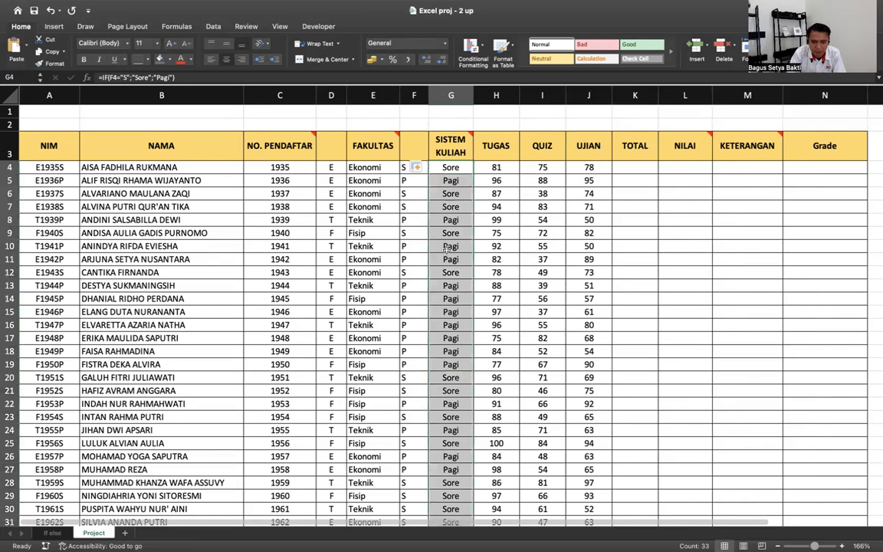
pyautogui.scroll(-10, 452, 250)
pyautogui.moveTo(451, 244); pyautogui.dragTo(451, 268)
pyautogui.press('Delete')
pyautogui.scroll(4, 451, 270)
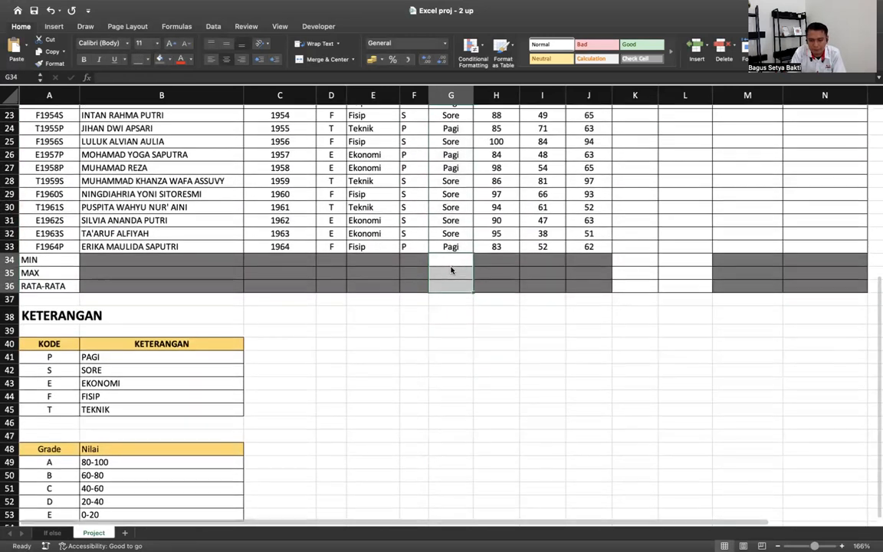
pyautogui.press('super+z')
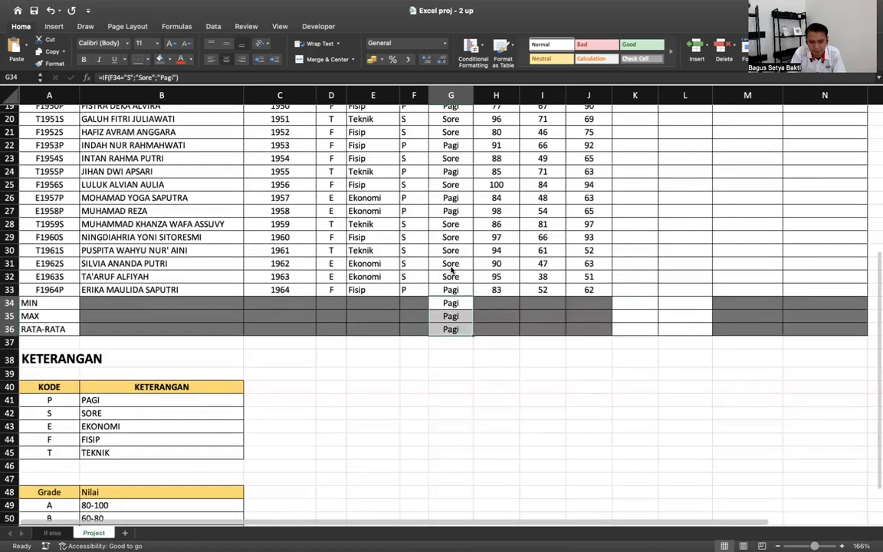
pyautogui.click(451, 303)
pyautogui.doubleClick(451, 303)
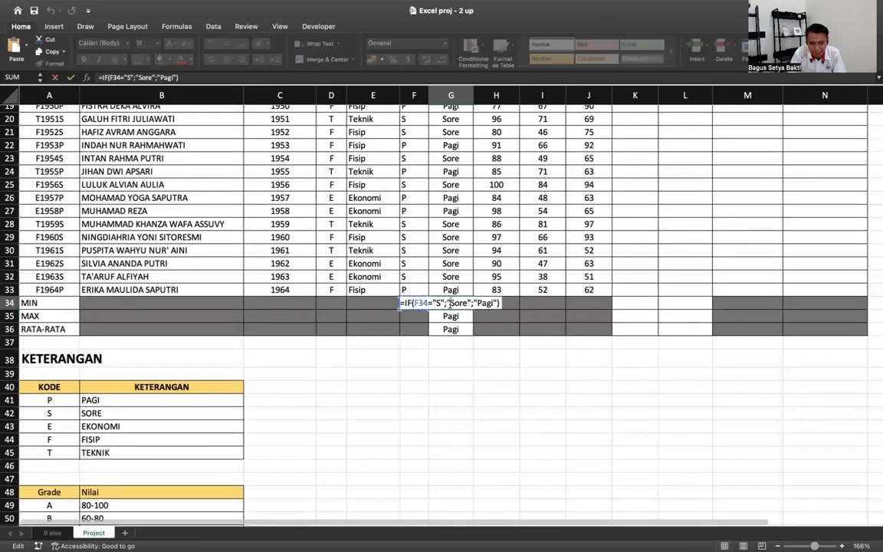
pyautogui.press('Return')
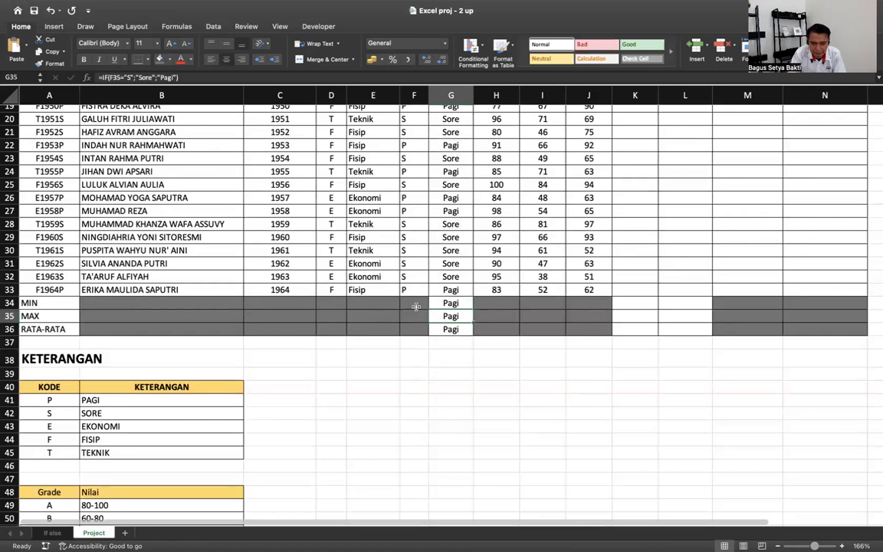
pyautogui.press('Up')
pyautogui.press('Left')
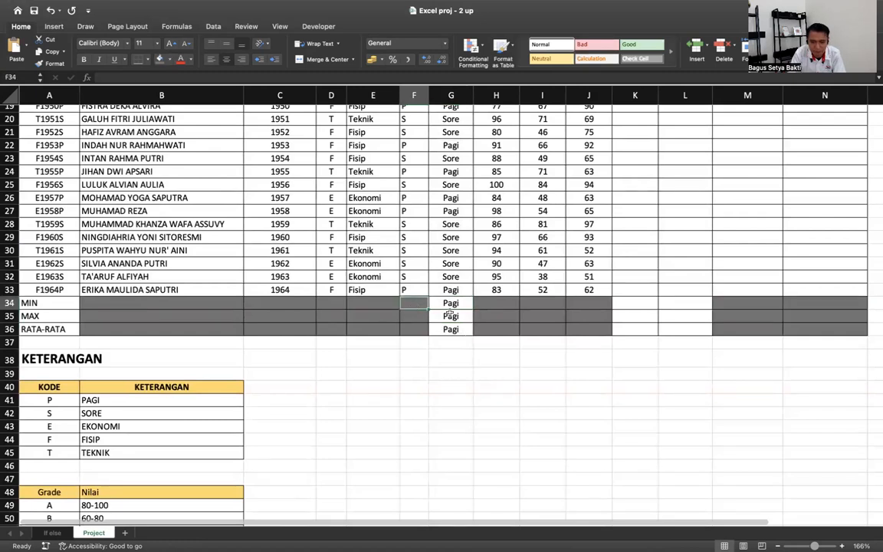
pyautogui.scroll(6, 406, 294)
pyautogui.scroll(1, 406, 295)
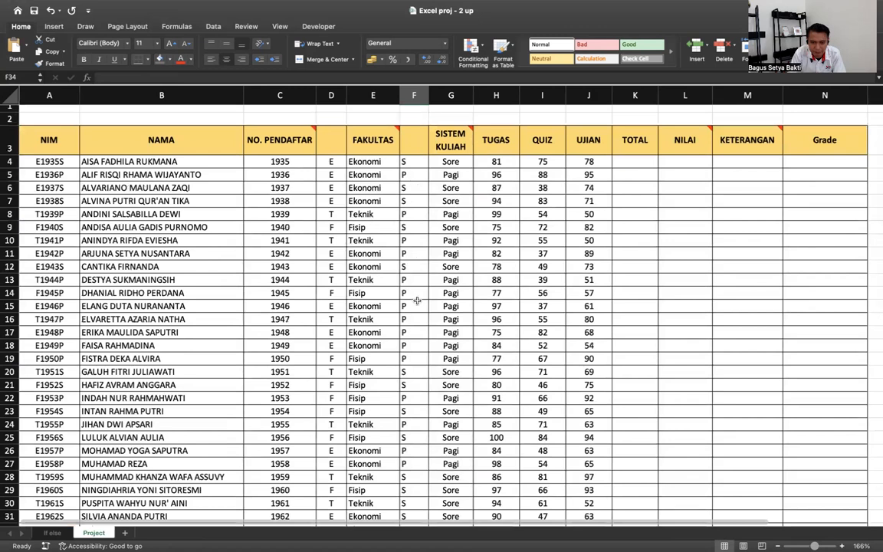
pyautogui.scroll(-5, 416, 301)
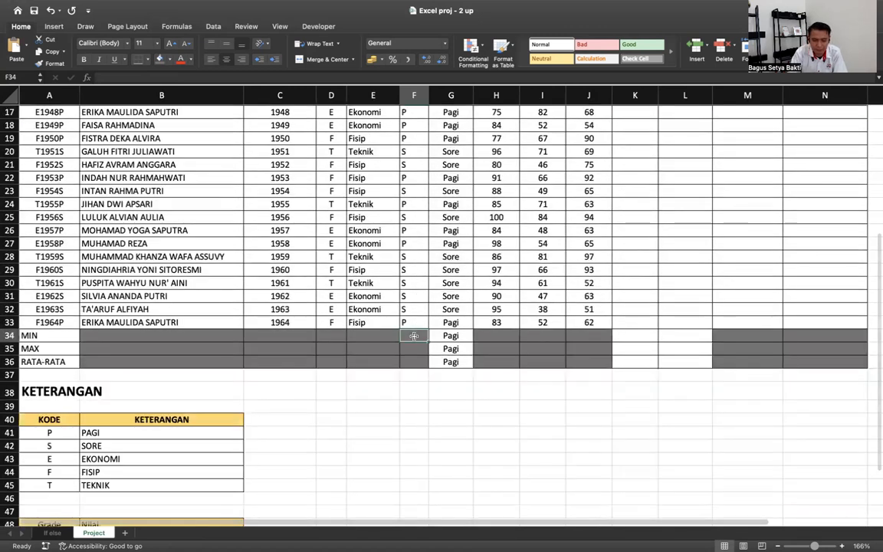
pyautogui.write('S')
pyautogui.press('Return')
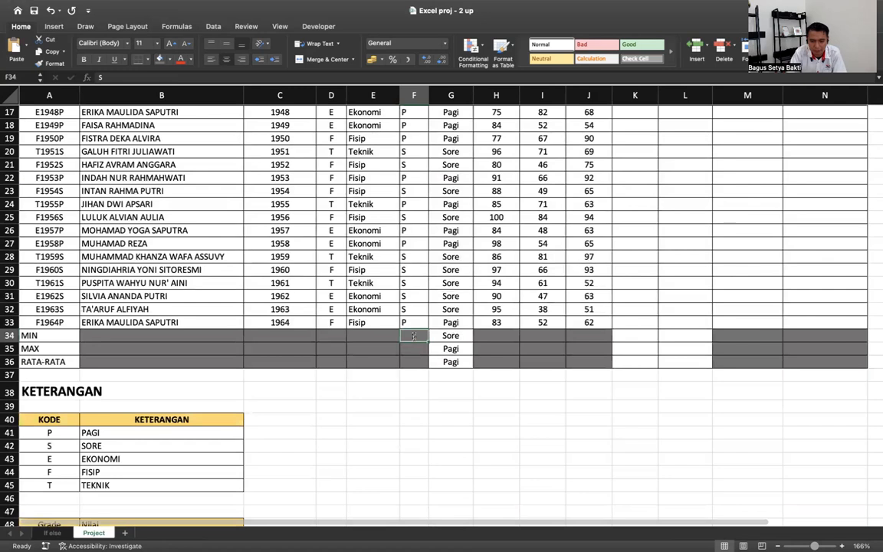
pyautogui.write('P')
pyautogui.press('Return')
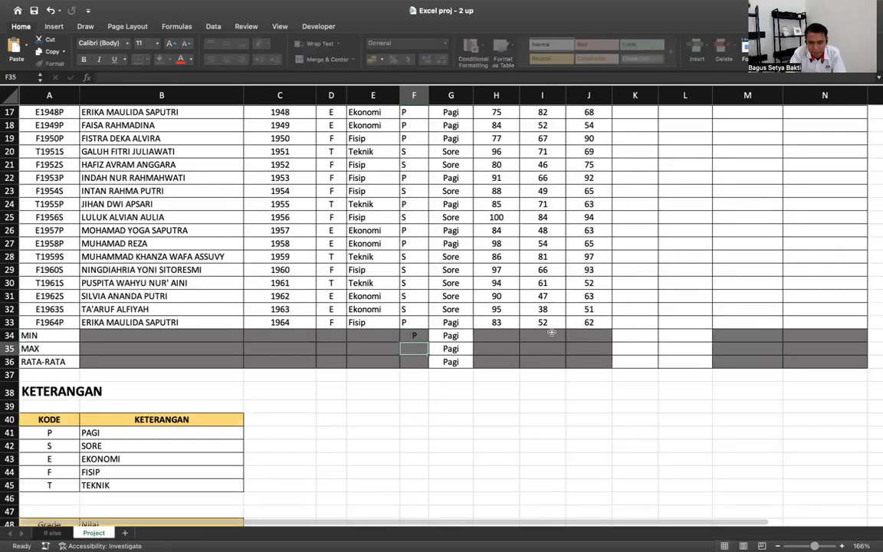
pyautogui.press('Up')
pyautogui.write('S')
pyautogui.press('Return')
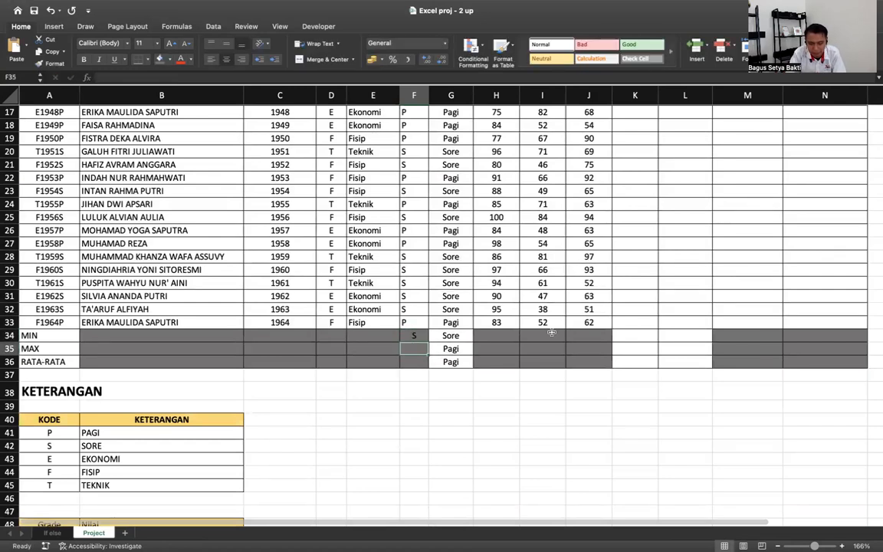
pyautogui.press('Up')
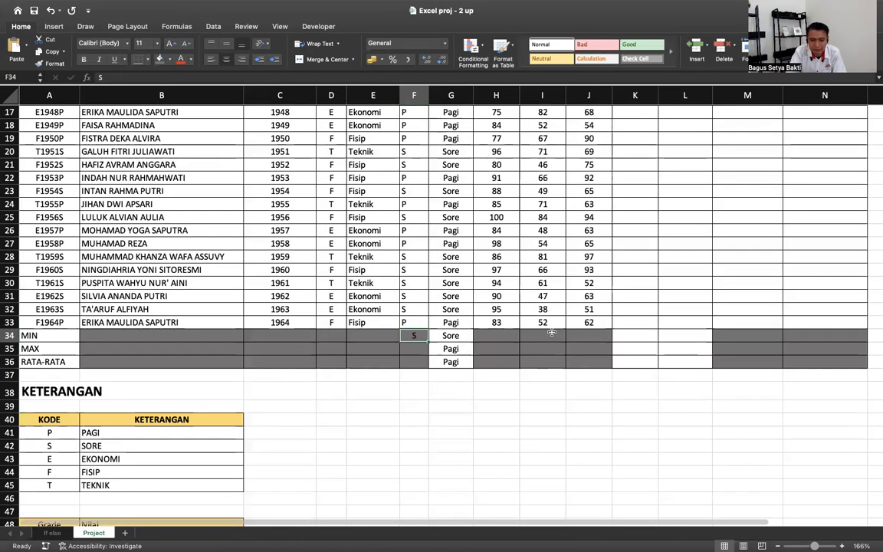
pyautogui.press('BackSpace')
pyautogui.write('L')
pyautogui.press('Return')
pyautogui.write('i')
pyautogui.press('Return')
pyautogui.press('Up')
pyautogui.press('Up')
pyautogui.hotkey('shift', 'Right')
pyautogui.hotkey('shift', 'Down')
pyautogui.hotkey('shift', 'Down')
pyautogui.press('Delete')
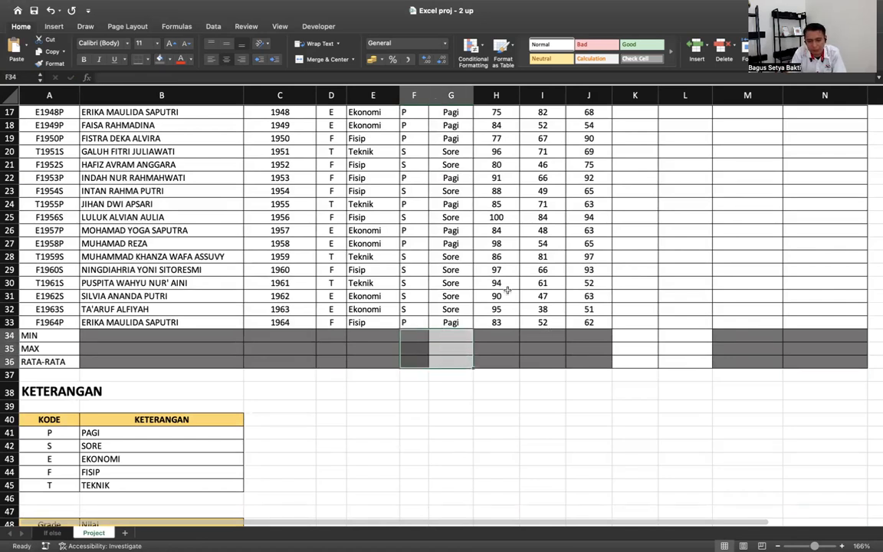
pyautogui.scroll(5, 506, 289)
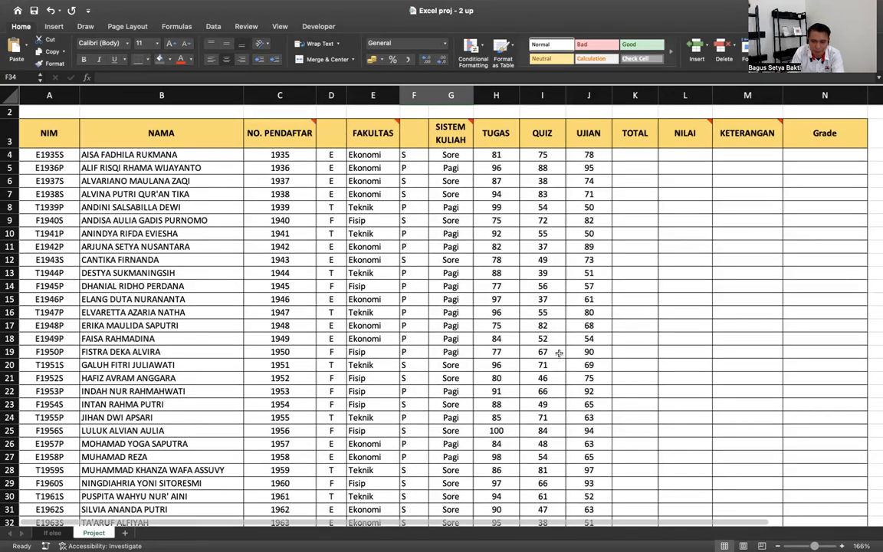
# - Enter =SUM(H4:J4) in K4 to total the TUGAS, QUIZ and UJIAN scores
pyautogui.click(634, 155)
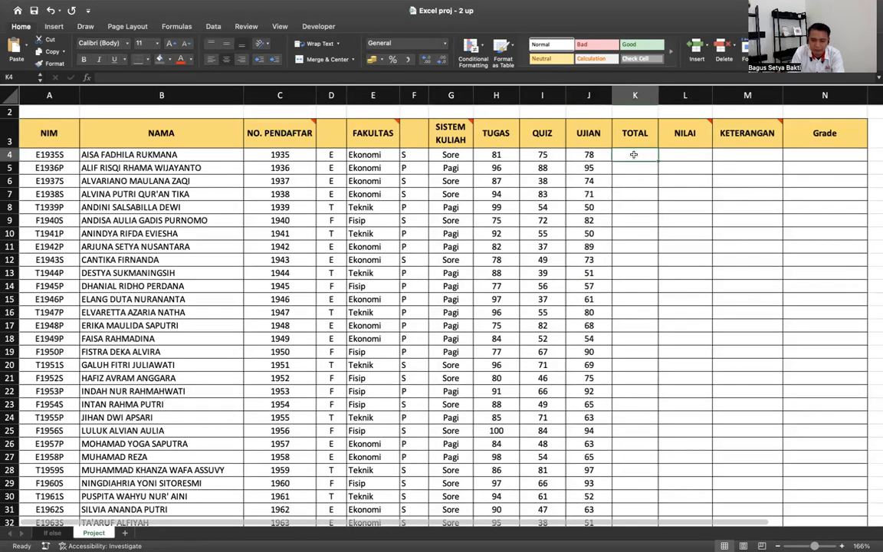
pyautogui.write('=')
pyautogui.press('Left')
pyautogui.press('Left')
pyautogui.press('Left')
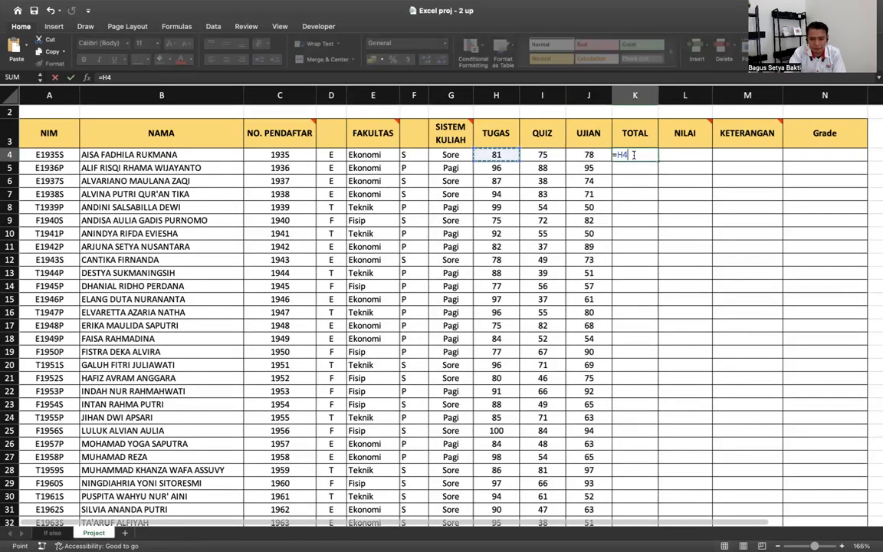
pyautogui.press('BackSpace')
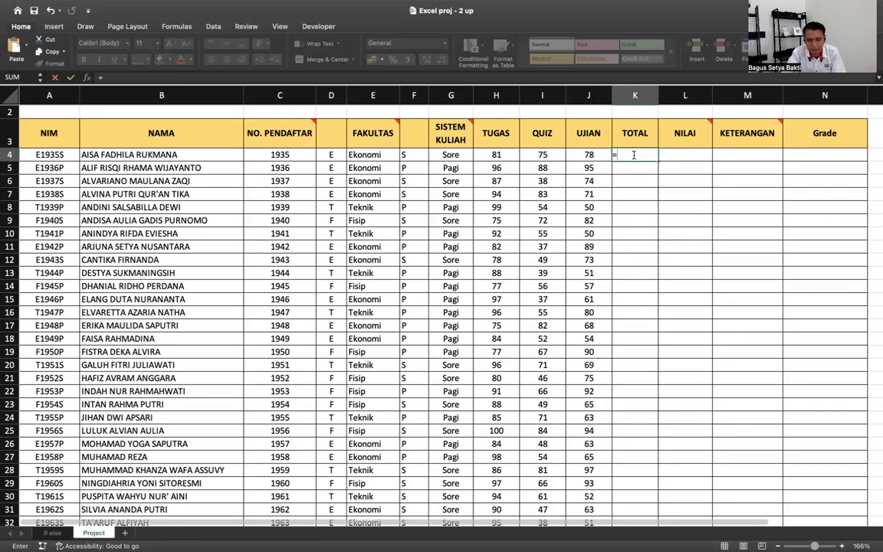
pyautogui.write('sum(')
pyautogui.press('Left')
pyautogui.press('Left')
pyautogui.press('Left')
pyautogui.hotkey('shift', 'Right')
pyautogui.hotkey('shift', 'Right')
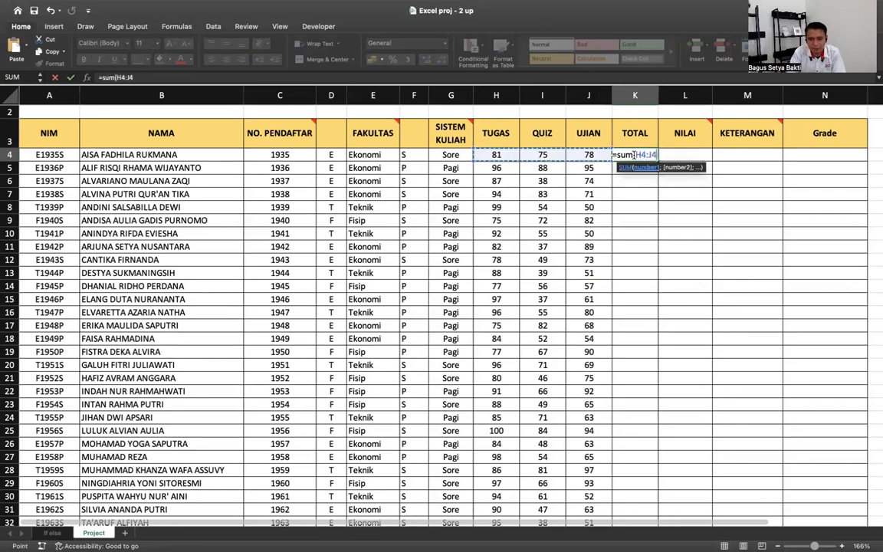
pyautogui.press('Return')
# - Copy the K4 total formula down to row 33
pyautogui.click(635, 157)
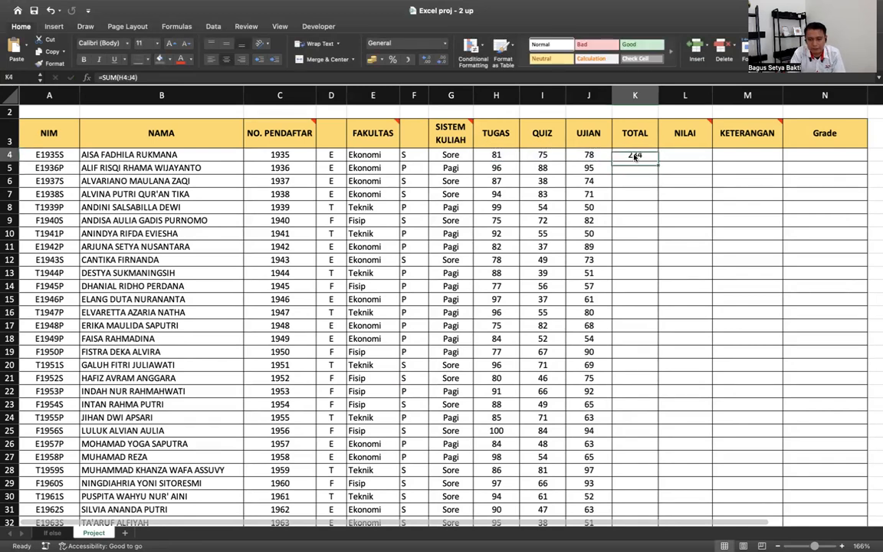
pyautogui.moveTo(655, 161); pyautogui.dragTo(645, 488)
pyautogui.scroll(5, 696, 161)
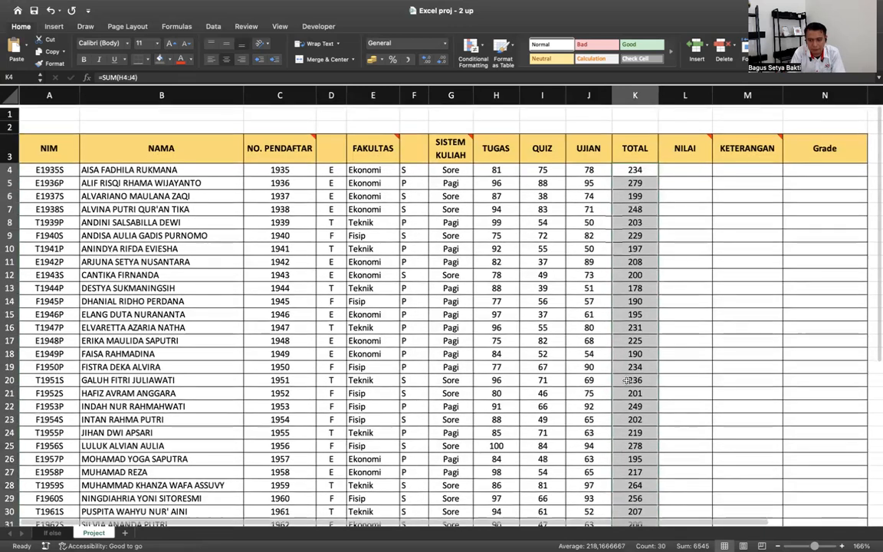
pyautogui.moveTo(693, 145)
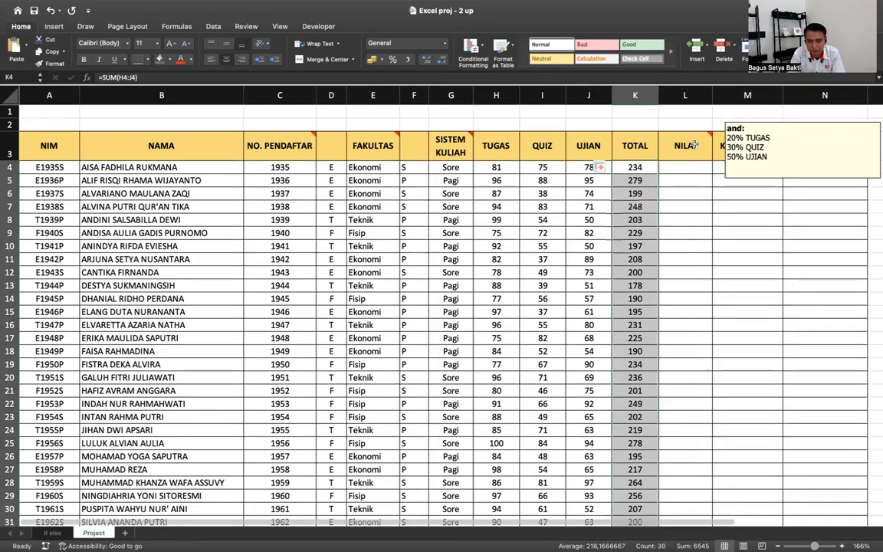
pyautogui.click(683, 166)
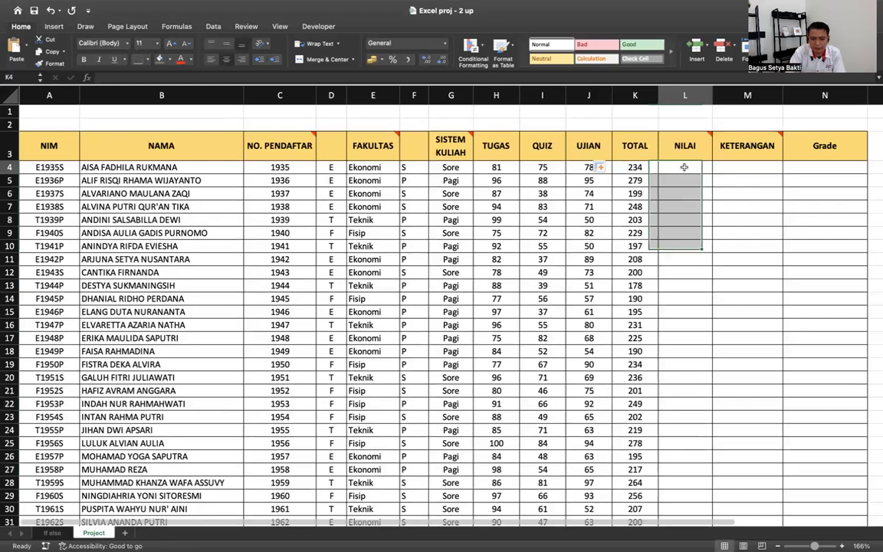
pyautogui.write('=')
pyautogui.press('Left')
pyautogui.press('Left')
pyautogui.press('Left')
pyautogui.press('Left')
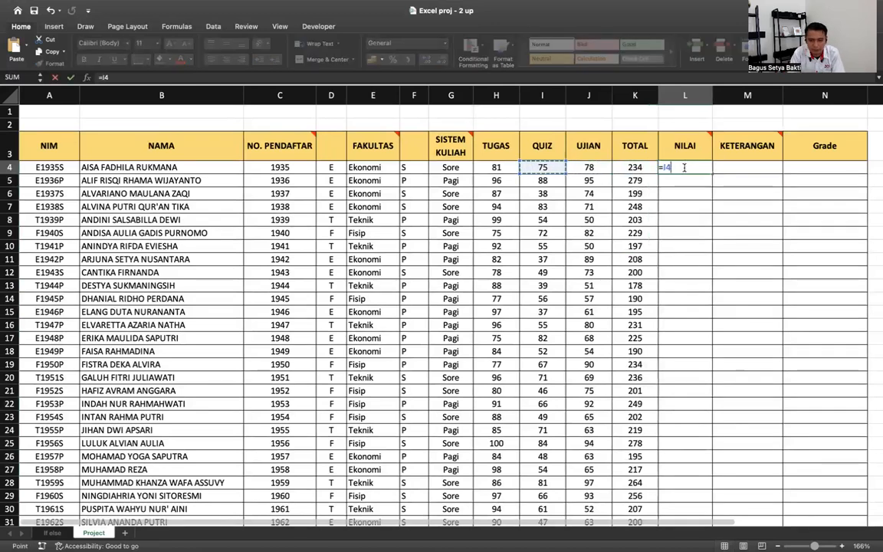
pyautogui.write('*')
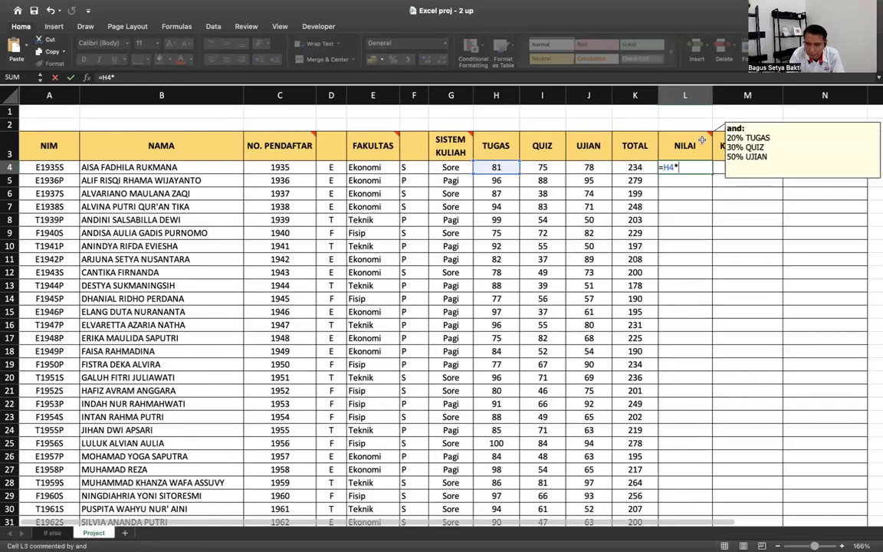
pyautogui.write('20%')
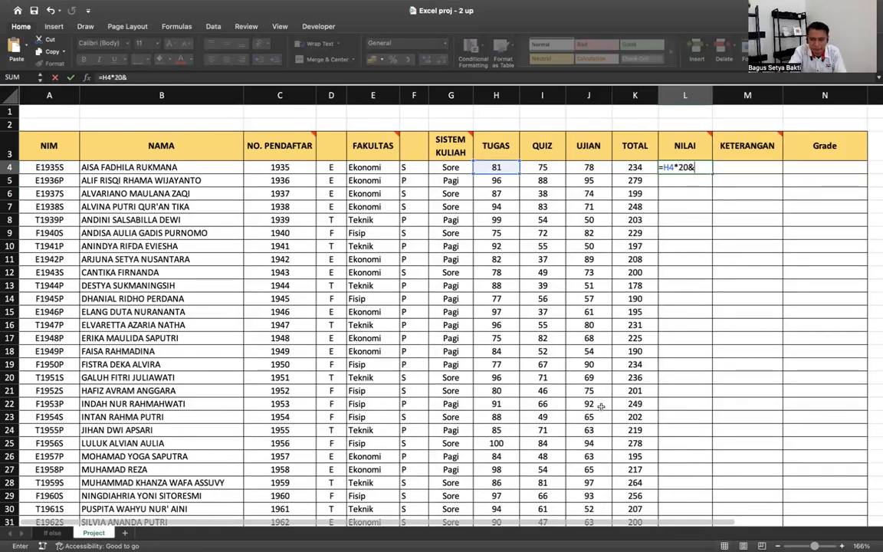
pyautogui.write('+')
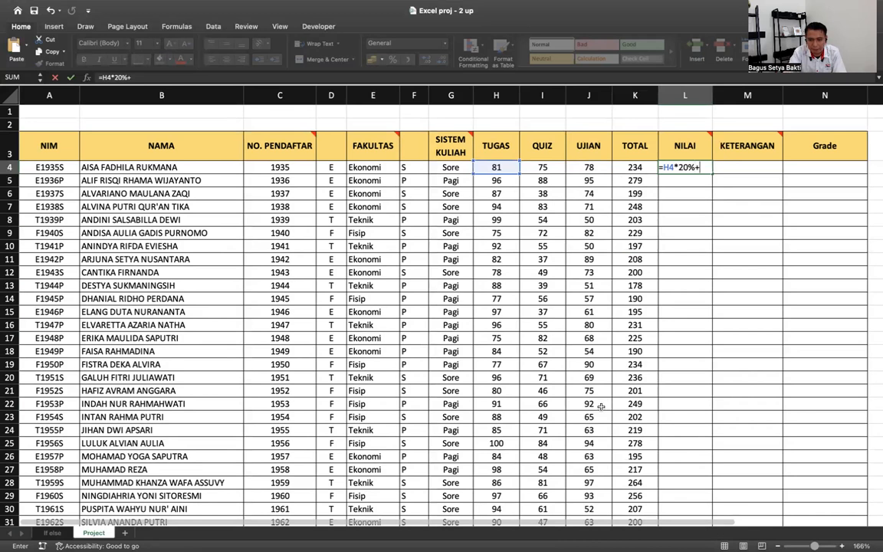
pyautogui.click(555, 168)
pyautogui.write('*30')
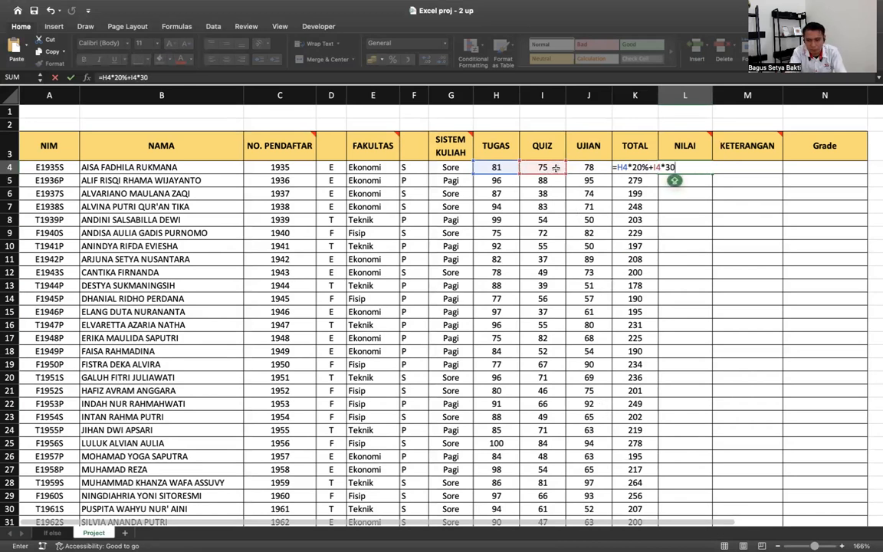
pyautogui.write('%+')
pyautogui.click(587, 168)
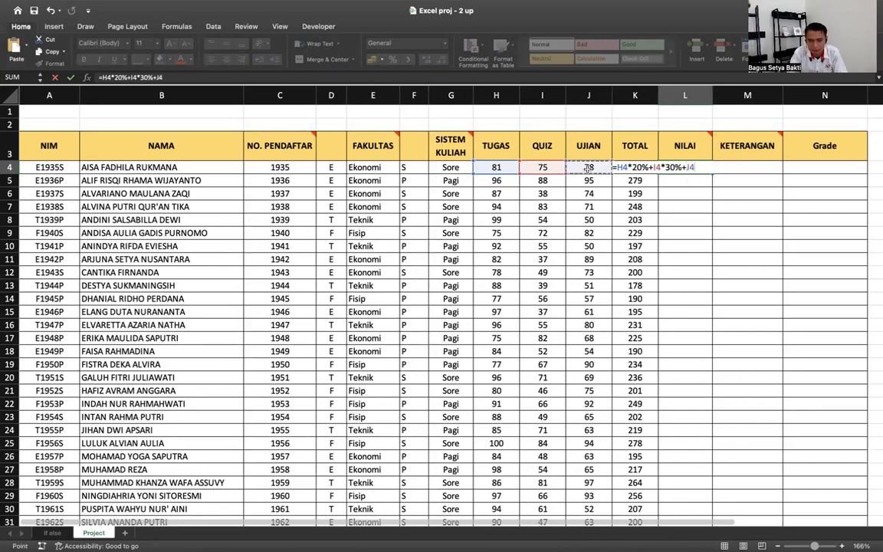
pyautogui.write('*')
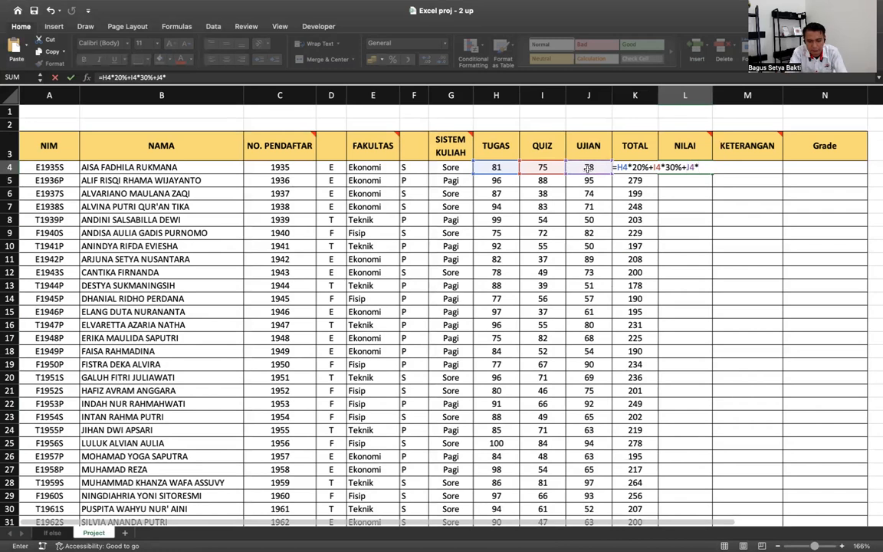
pyautogui.write('50%')
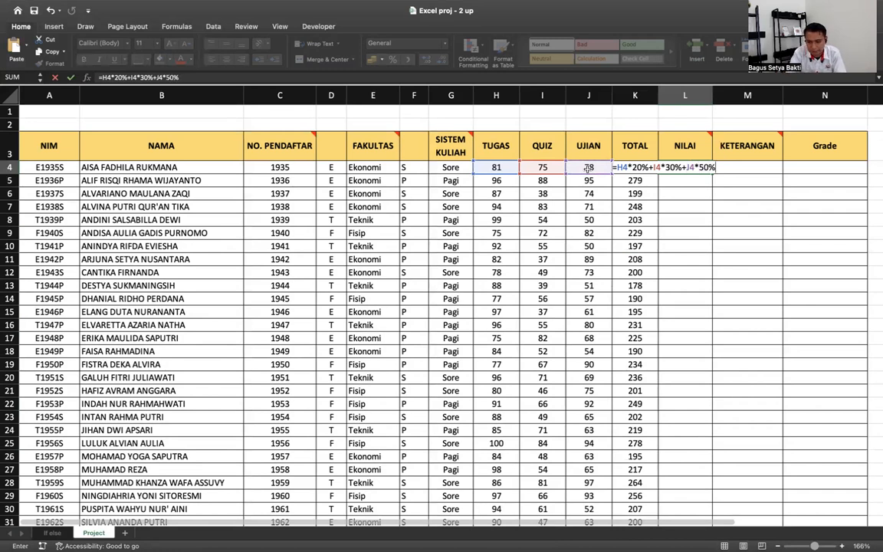
pyautogui.press('Return')
pyautogui.click(704, 170)
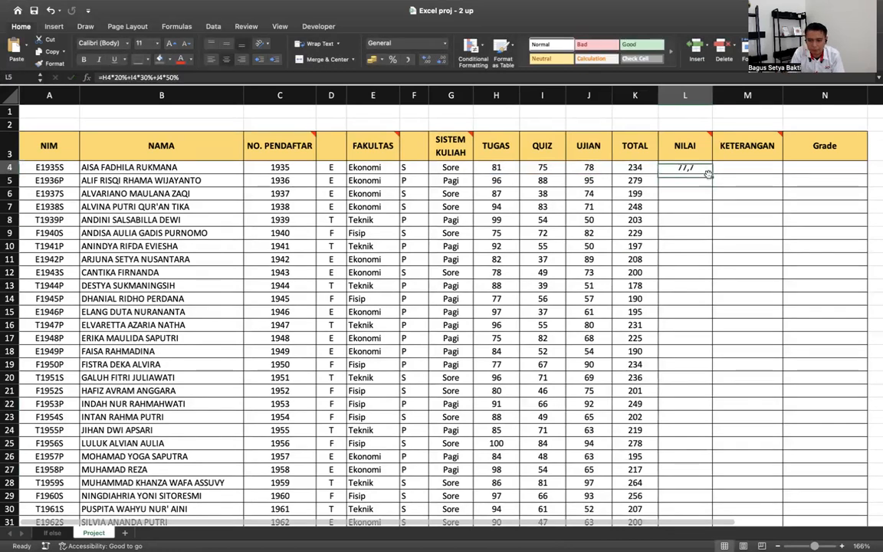
pyautogui.moveTo(711, 176); pyautogui.dragTo(713, 483)
pyautogui.scroll(3, 673, 367)
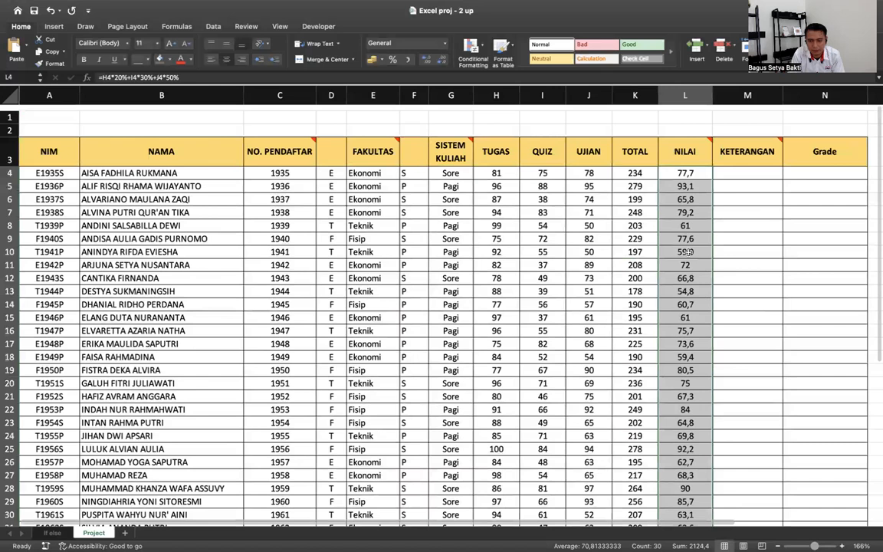
pyautogui.doubleClick(674, 167)
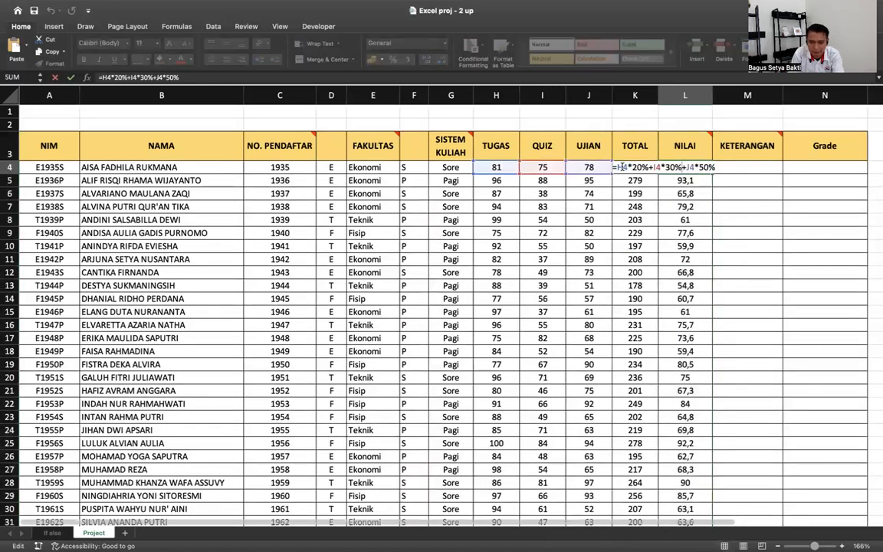
pyautogui.moveTo(616, 167); pyautogui.dragTo(714, 167)
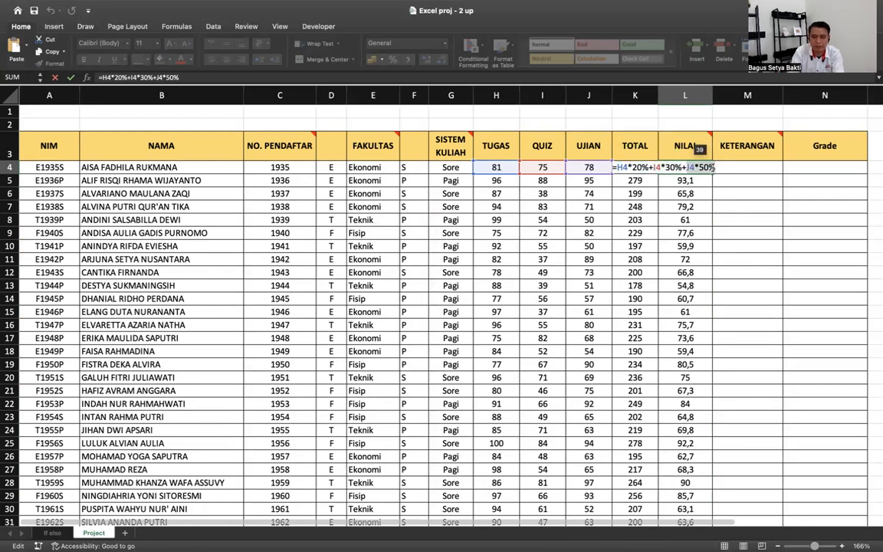
pyautogui.press('Return')
pyautogui.click(710, 168)
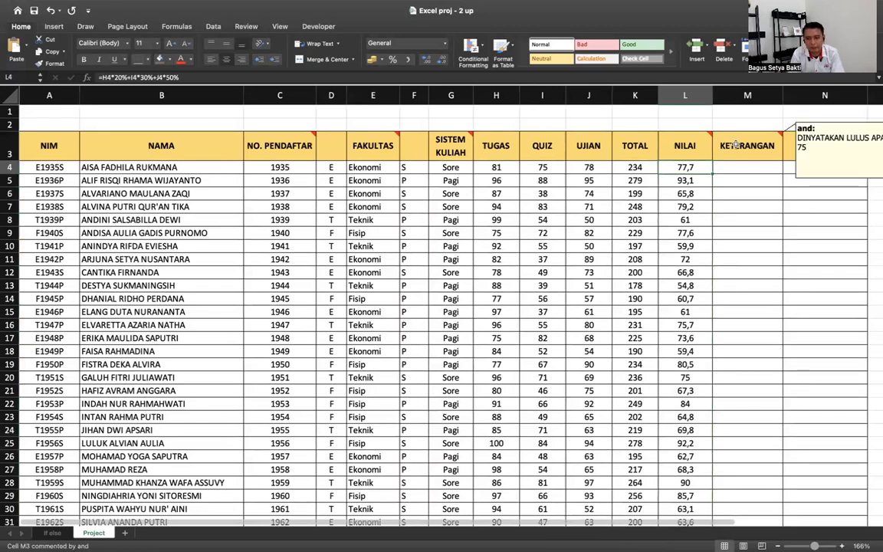
# - Enter =IF(L4>=75;"Lulus";"Gagal") in M4
pyautogui.hscroll(2, 734, 145)
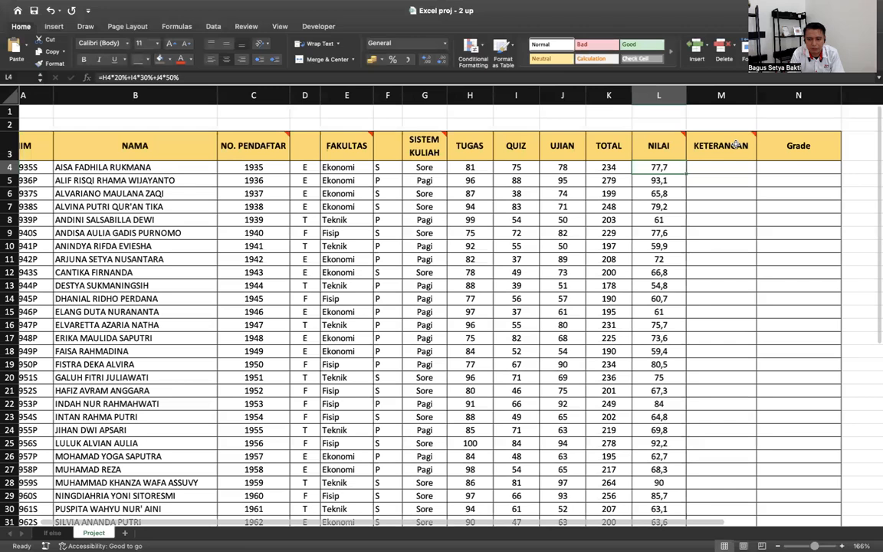
pyautogui.hscroll(3, 706, 148)
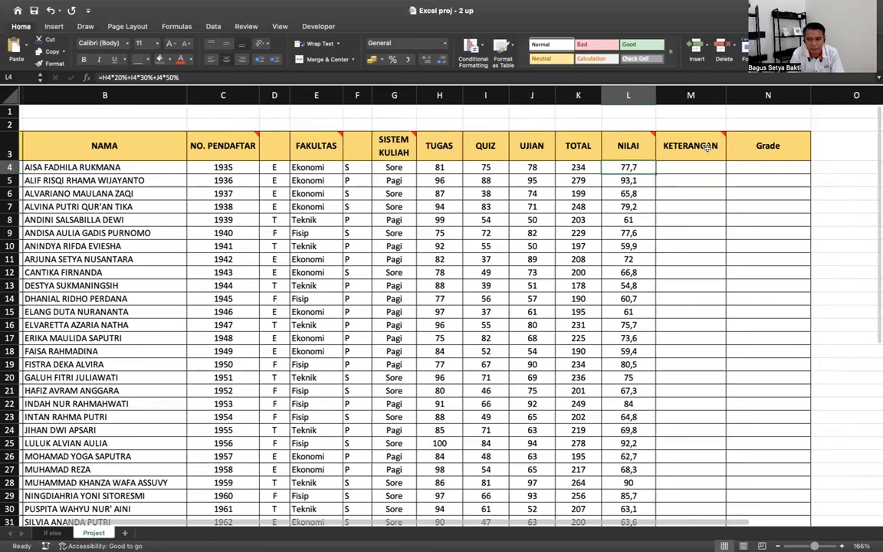
pyautogui.click(687, 168)
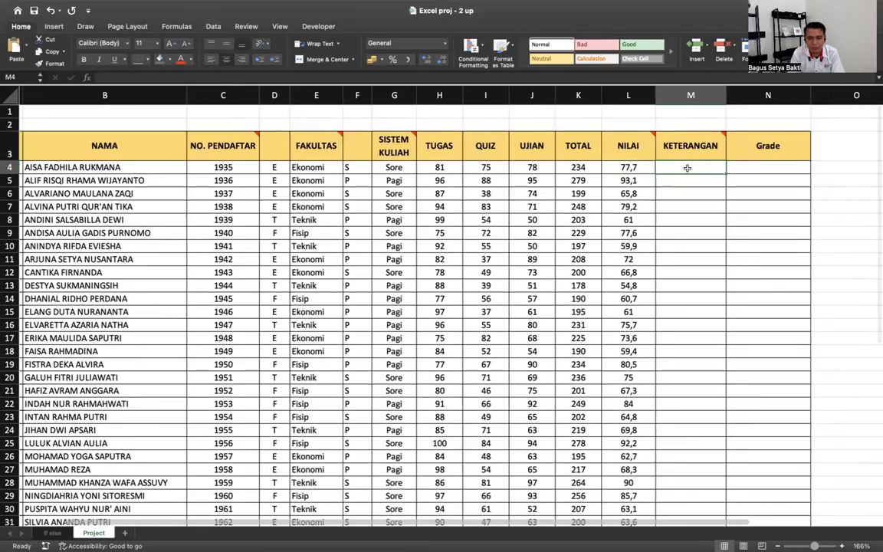
pyautogui.write('=')
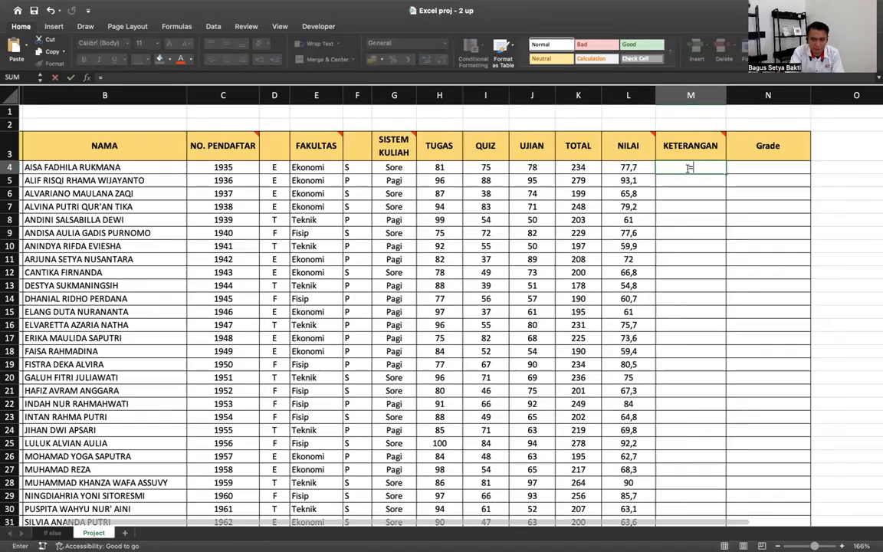
pyautogui.write('IF(')
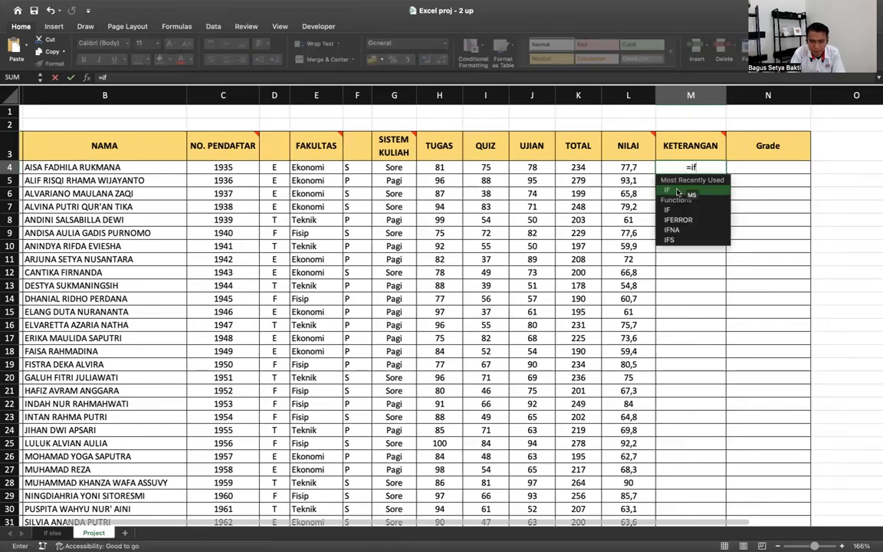
pyautogui.click(676, 190)
pyautogui.press('BackSpace')
pyautogui.press('BackSpace')
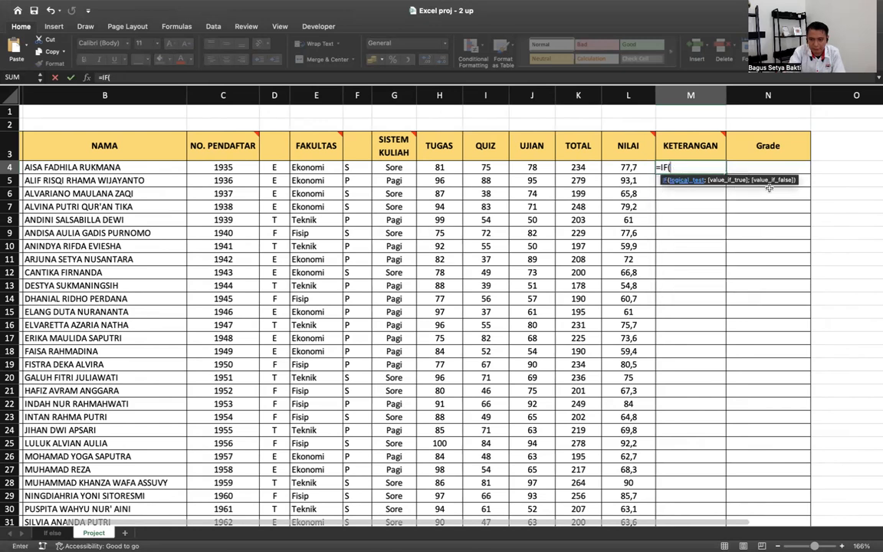
pyautogui.click(637, 166)
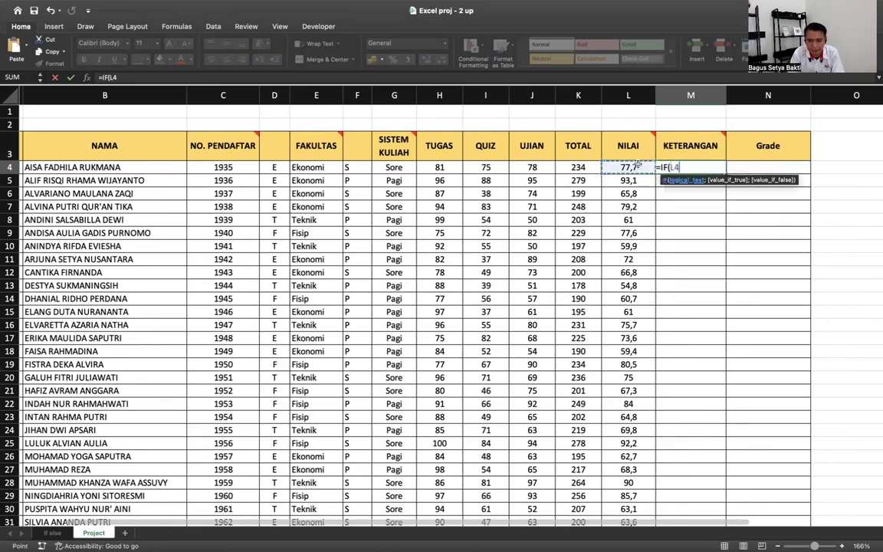
pyautogui.write('>')
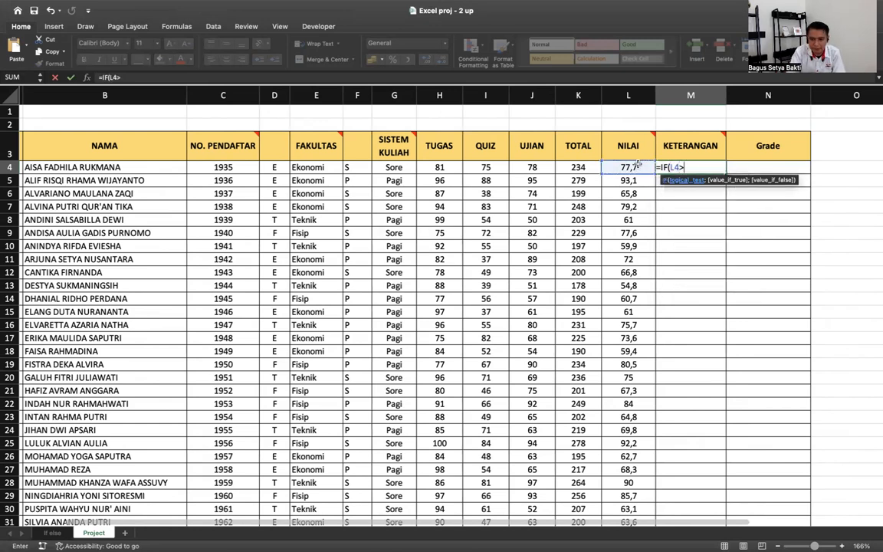
pyautogui.write('=75;')
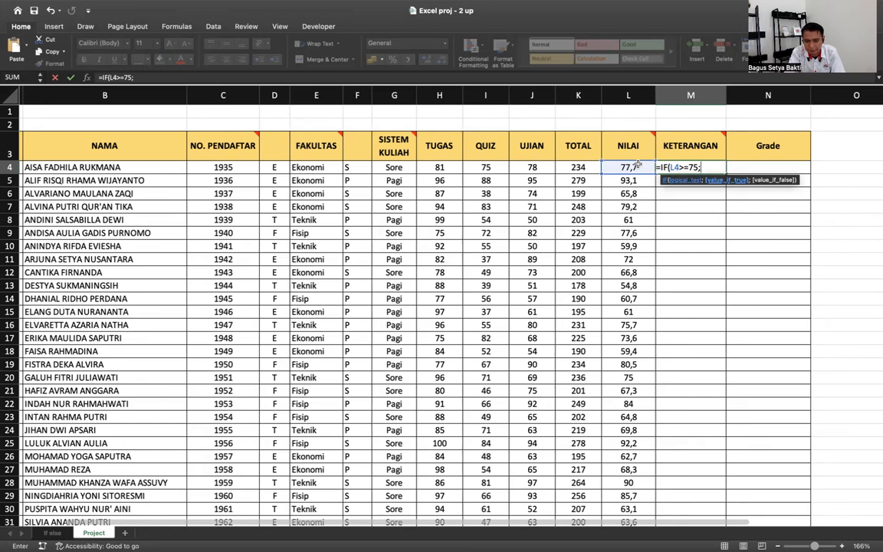
pyautogui.write('"LUlu')
pyautogui.press('BackSpace')
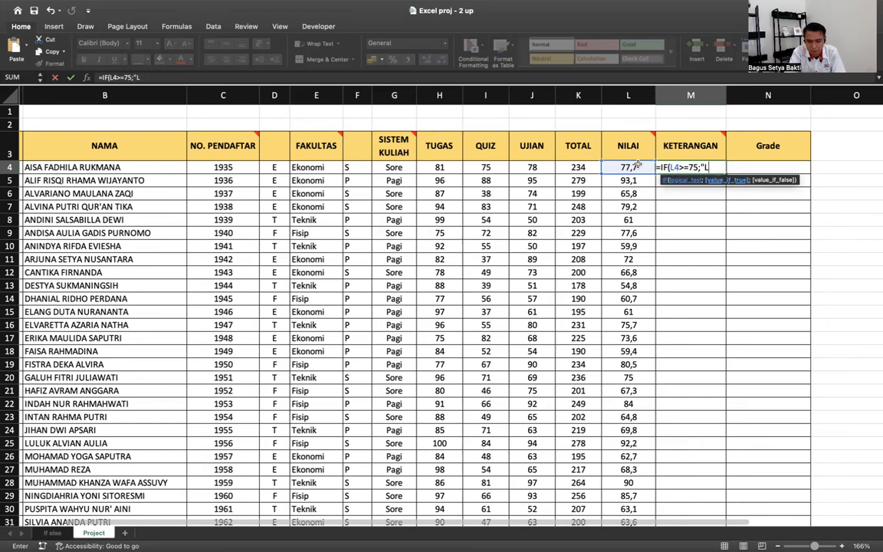
pyautogui.write('ulus"')
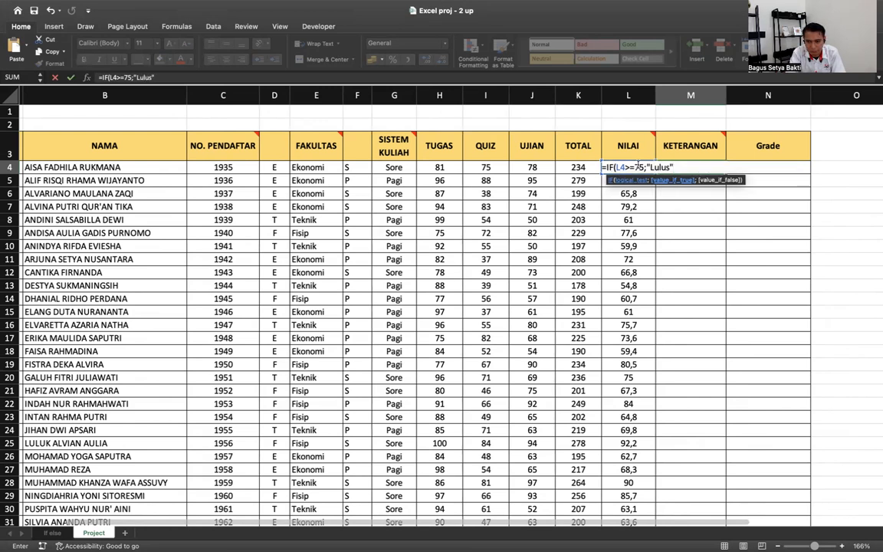
pyautogui.write(';"Gaga')
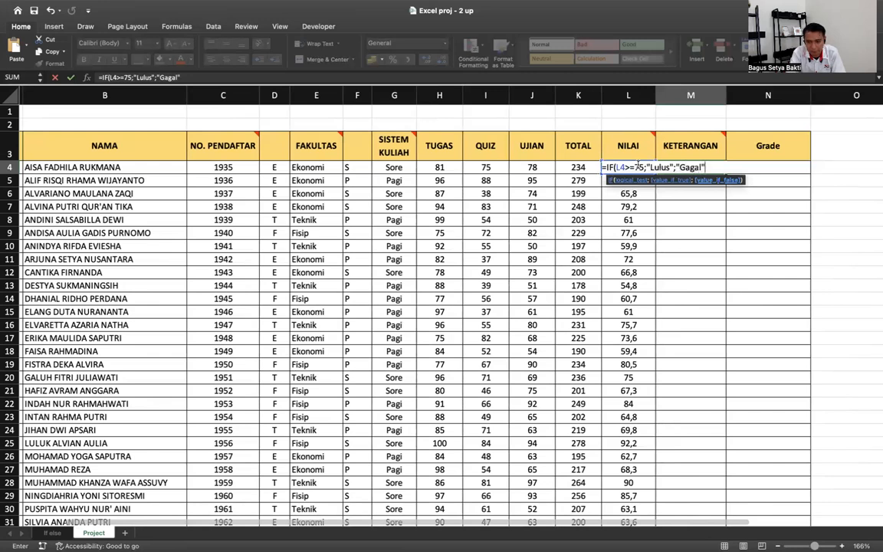
pyautogui.write('l"')
pyautogui.press('Return')
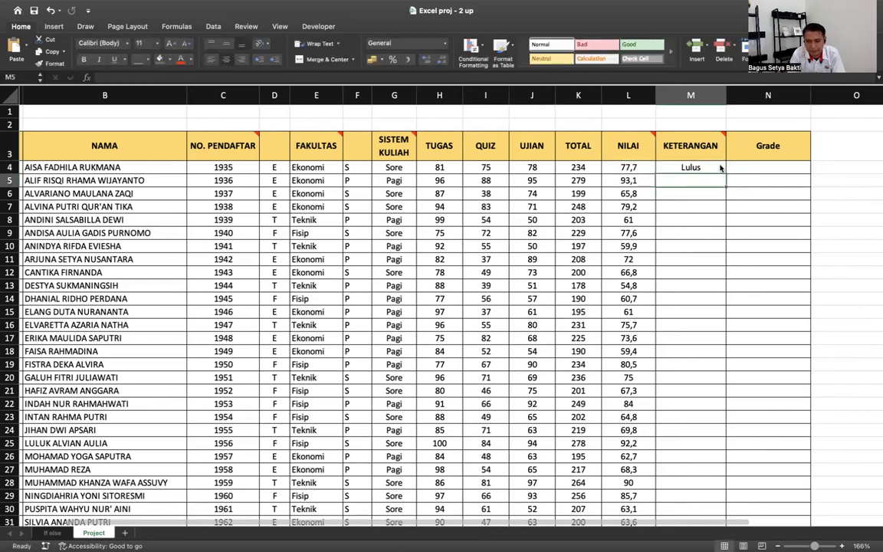
# - Copy the M4 pass/fail formula down to M33
pyautogui.moveTo(723, 175); pyautogui.dragTo(703, 500)
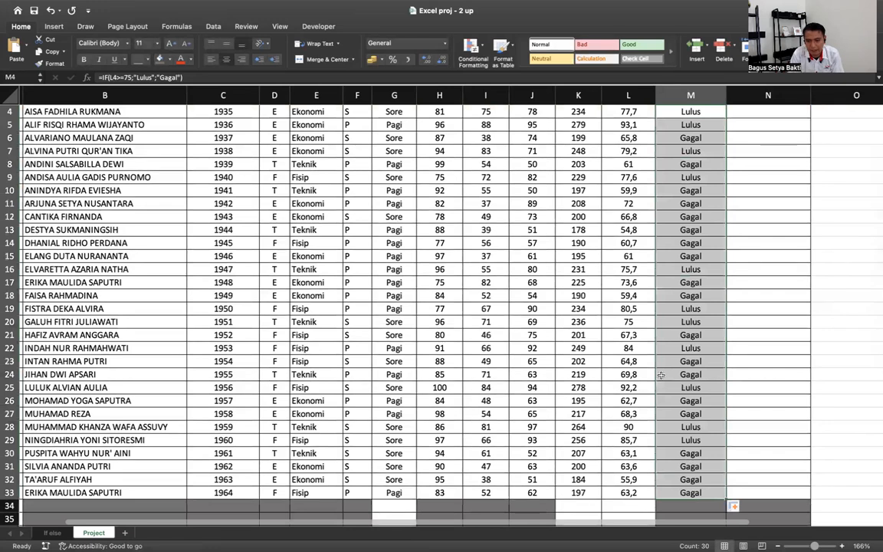
pyautogui.scroll(2, 647, 186)
pyautogui.scroll(-1, 646, 185)
pyautogui.click(638, 168)
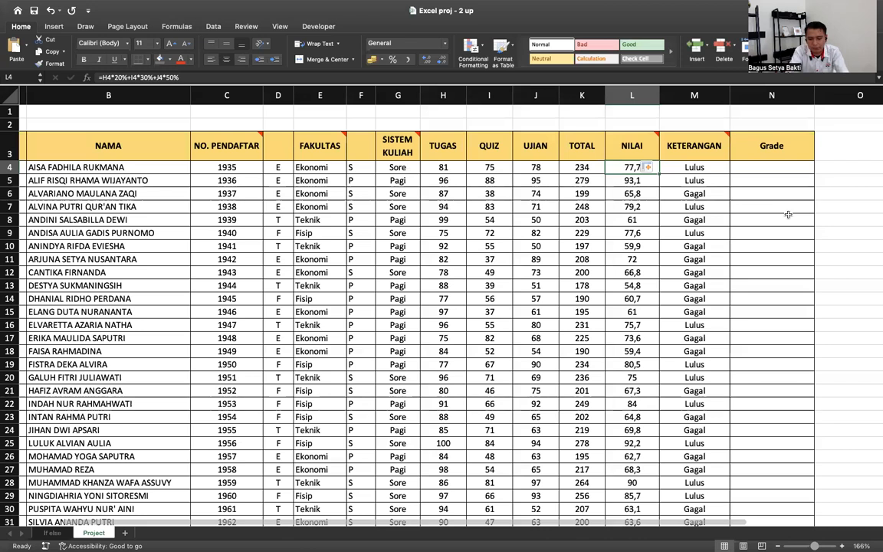
# - Test L4 with 70 (Gagal), then set it to 75 (Lulus)
pyautogui.write('70')
pyautogui.press('Return')
pyautogui.write('75')
pyautogui.press('Return')
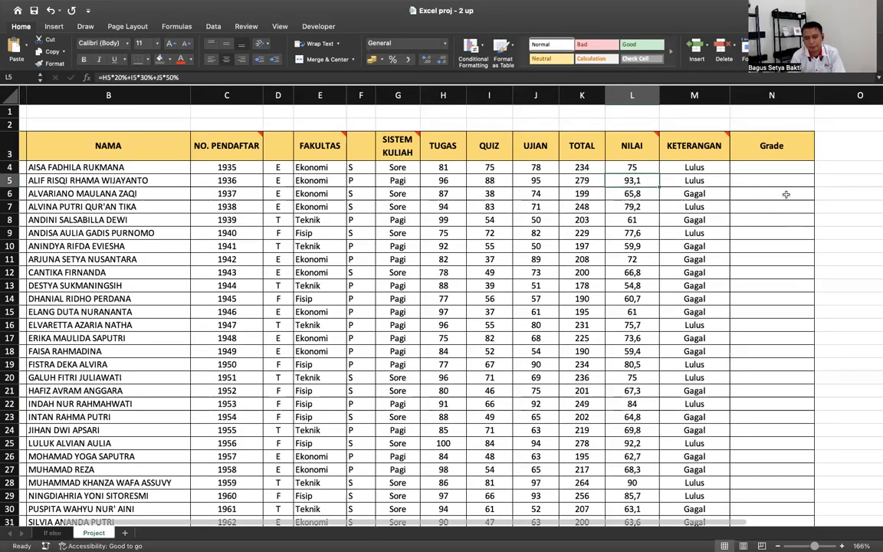
pyautogui.click(770, 167)
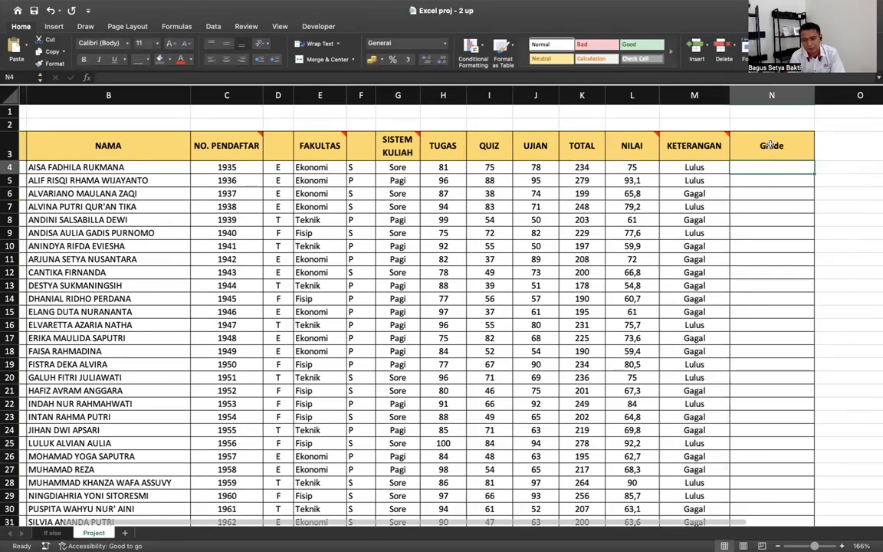
# - Review the Grade/Nilai ranges table below the list, including the B range of 60-80
pyautogui.scroll(-5, 640, 251)
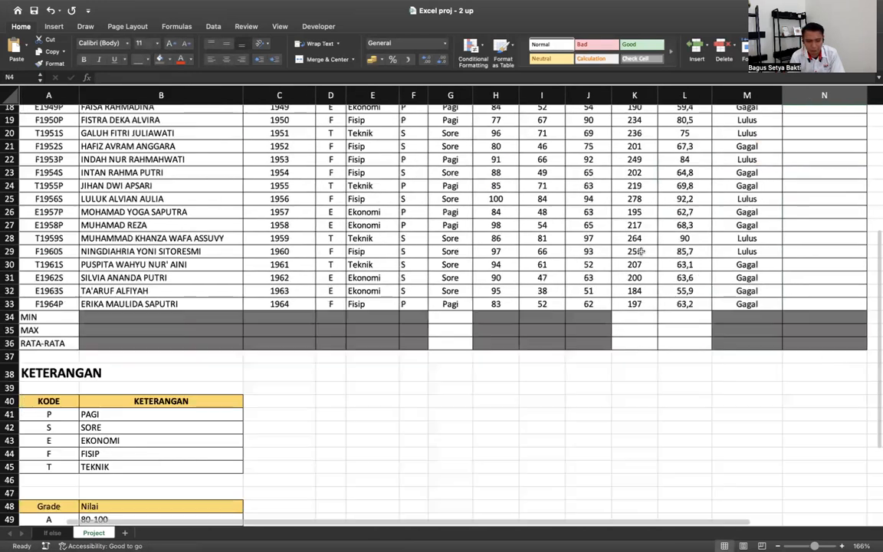
pyautogui.scroll(-2, 640, 252)
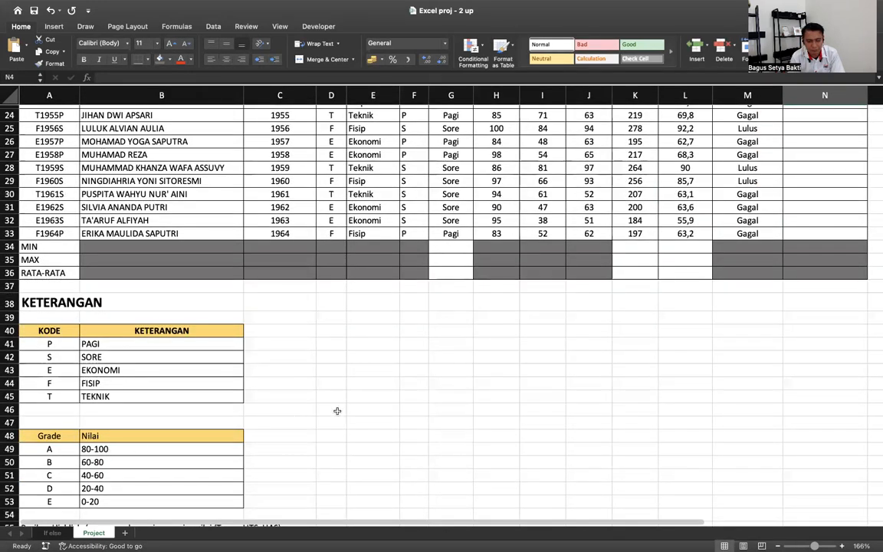
pyautogui.scroll(1, 337, 410)
pyautogui.scroll(8, 711, 268)
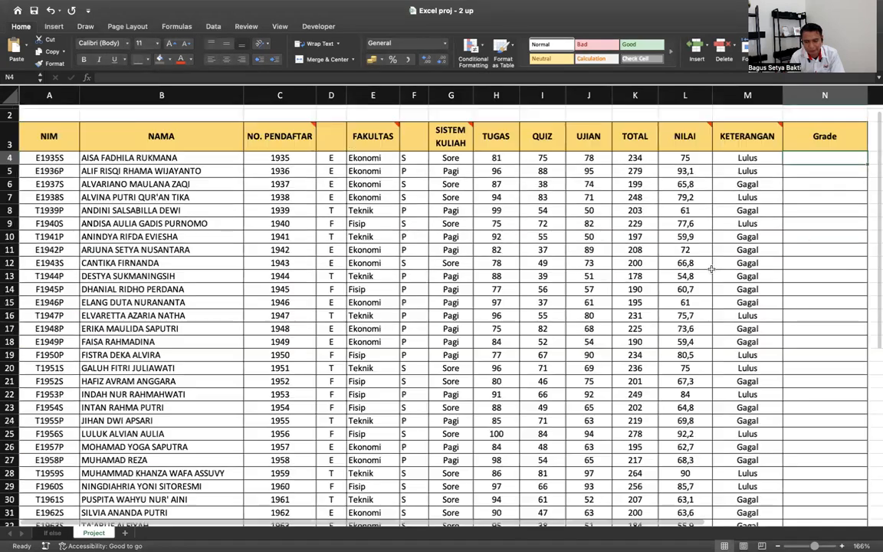
pyautogui.scroll(-6, 711, 269)
pyautogui.scroll(6, 675, 230)
pyautogui.hscroll(1, 674, 230)
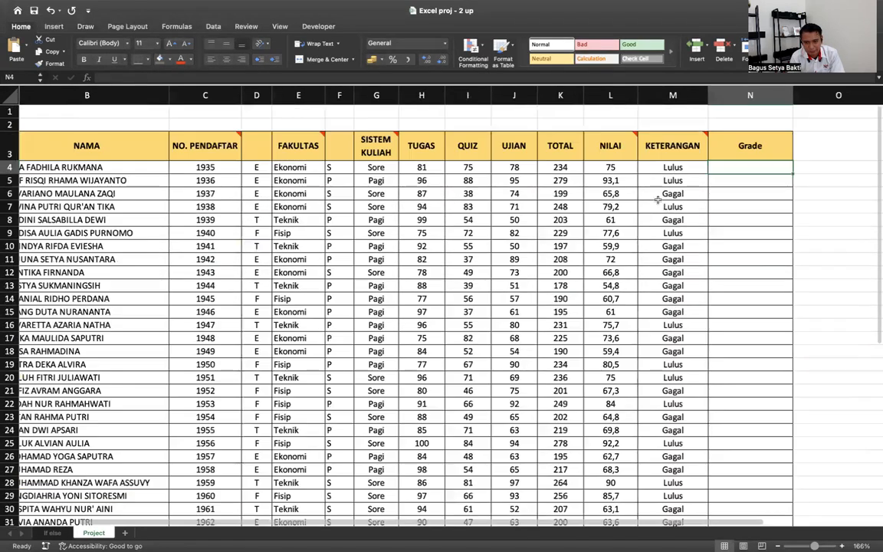
pyautogui.click(618, 164)
pyautogui.scroll(-3, 622, 165)
pyautogui.hscroll(-1, 622, 167)
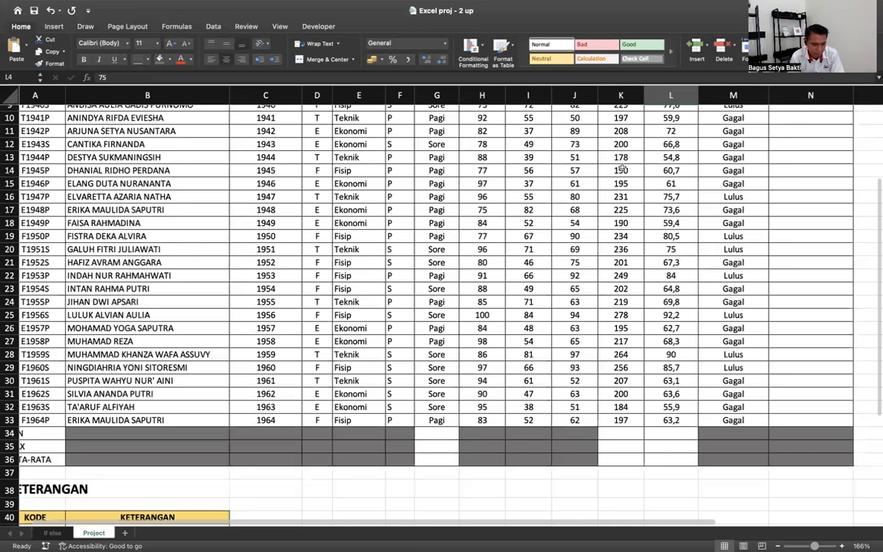
pyautogui.scroll(-10, 622, 167)
pyautogui.hscroll(-1, 622, 167)
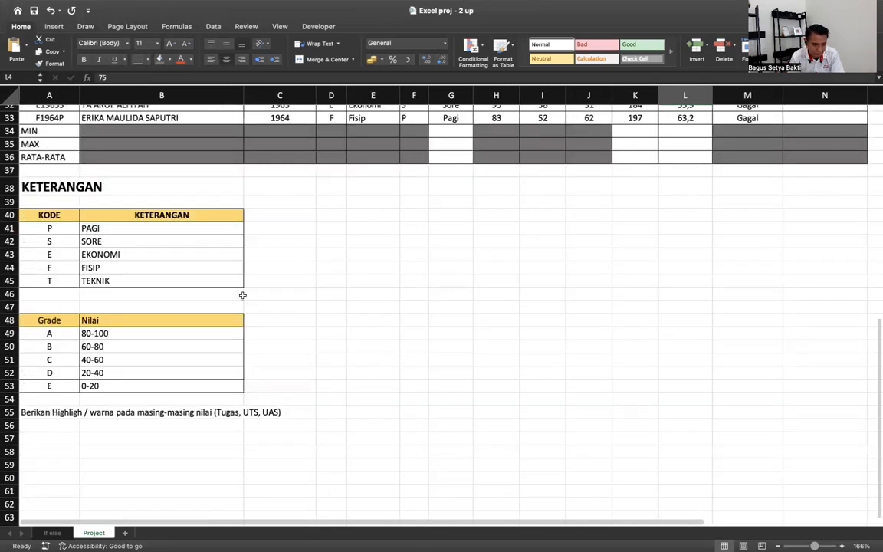
pyautogui.click(110, 348)
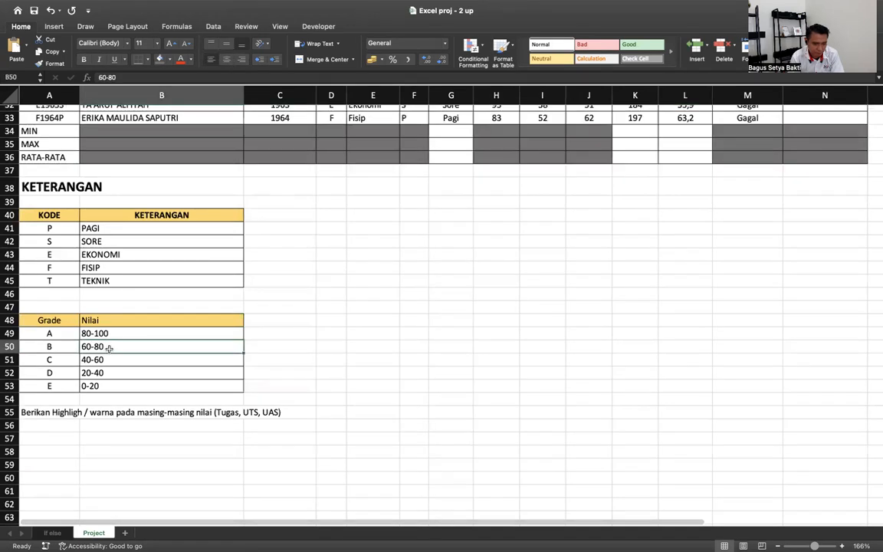
pyautogui.scroll(10, 107, 337)
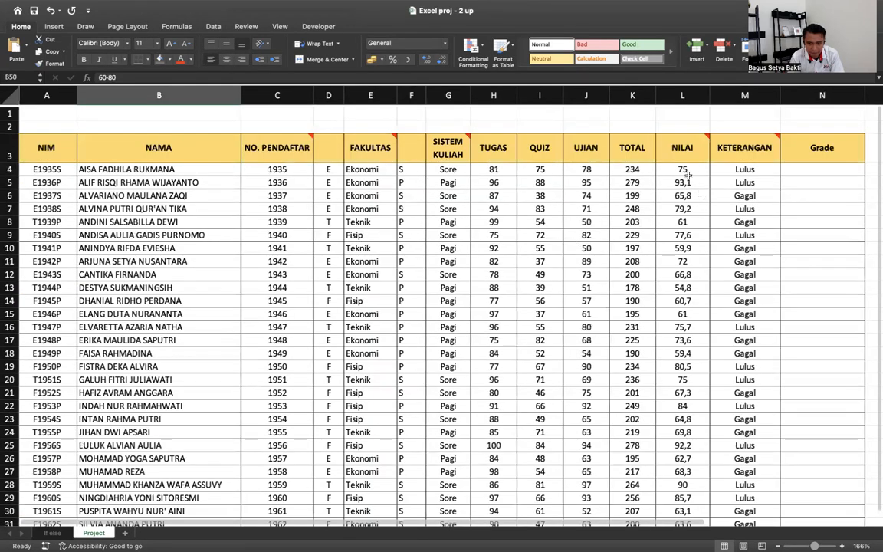
pyautogui.scroll(-6, 688, 175)
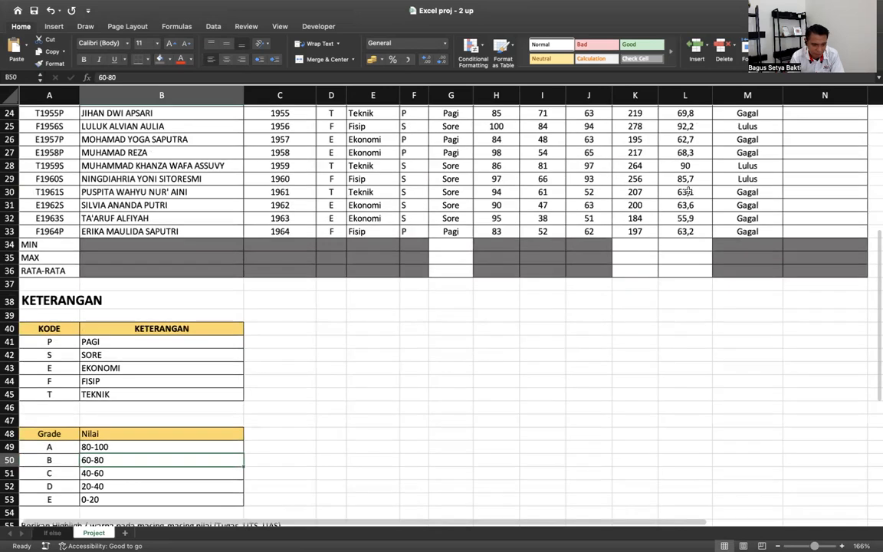
pyautogui.scroll(-1, 687, 191)
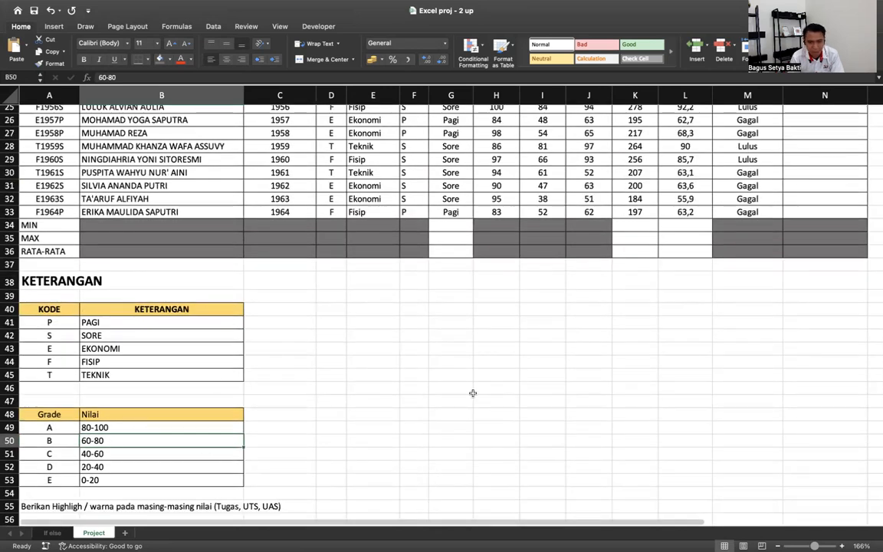
pyautogui.scroll(7, 429, 354)
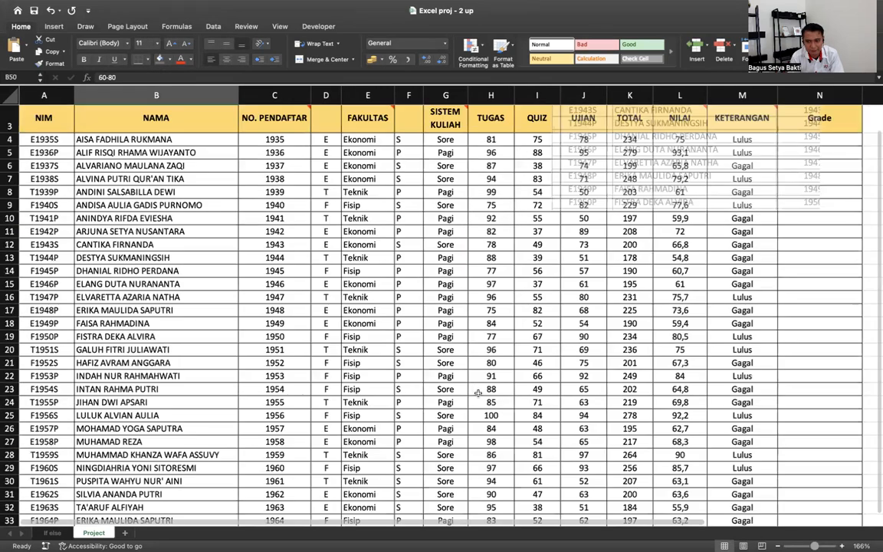
pyautogui.scroll(1, 833, 165)
pyautogui.click(833, 165)
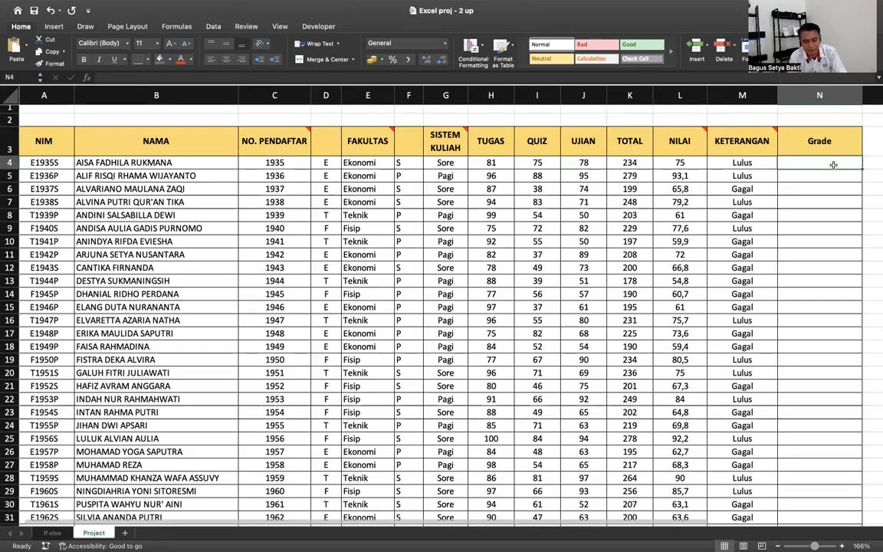
# - Enter grades B, A and B in N4:N6
pyautogui.write('B')
pyautogui.press('Return')
pyautogui.write('A')
pyautogui.press('Return')
pyautogui.write('B')
pyautogui.press('Return')
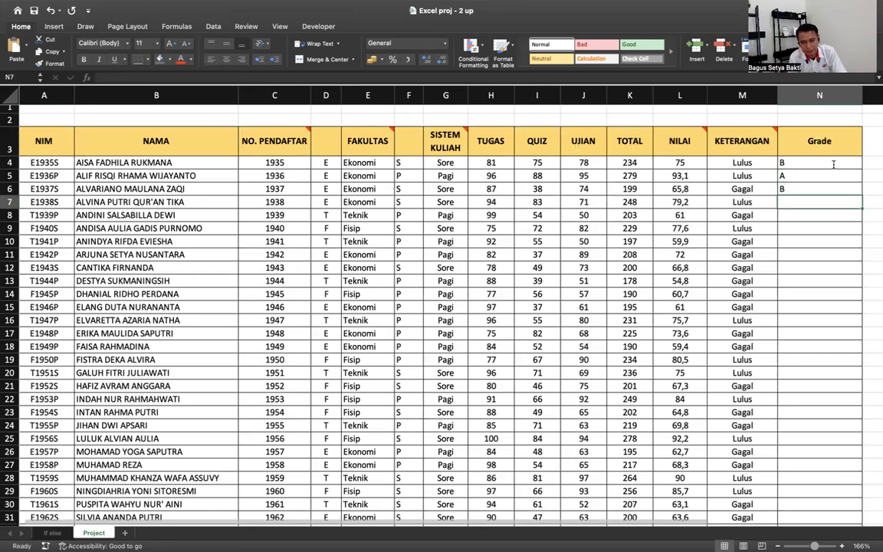
# - Select the grade letters A through E in the legend at A49:A53 to check them
pyautogui.scroll(-1, 833, 165)
pyautogui.scroll(-8, 833, 165)
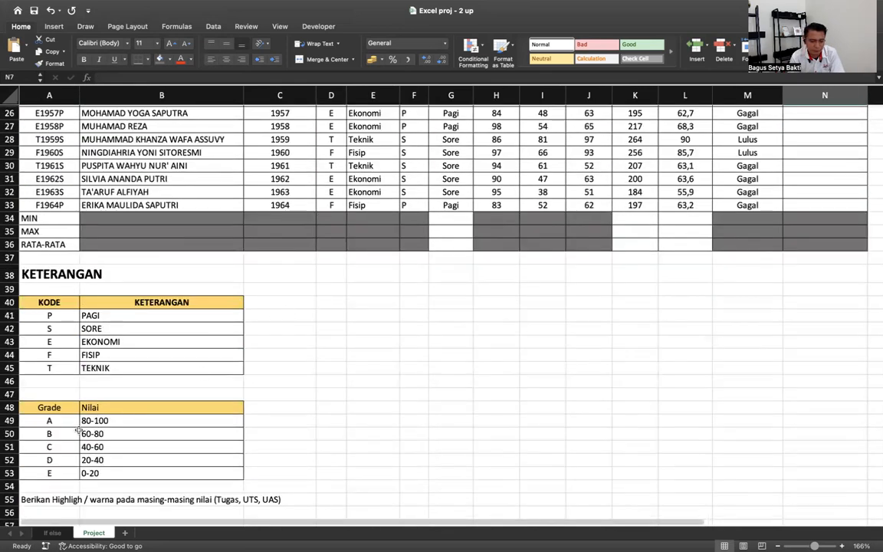
pyautogui.click(68, 420)
pyautogui.moveTo(68, 460); pyautogui.dragTo(63, 472)
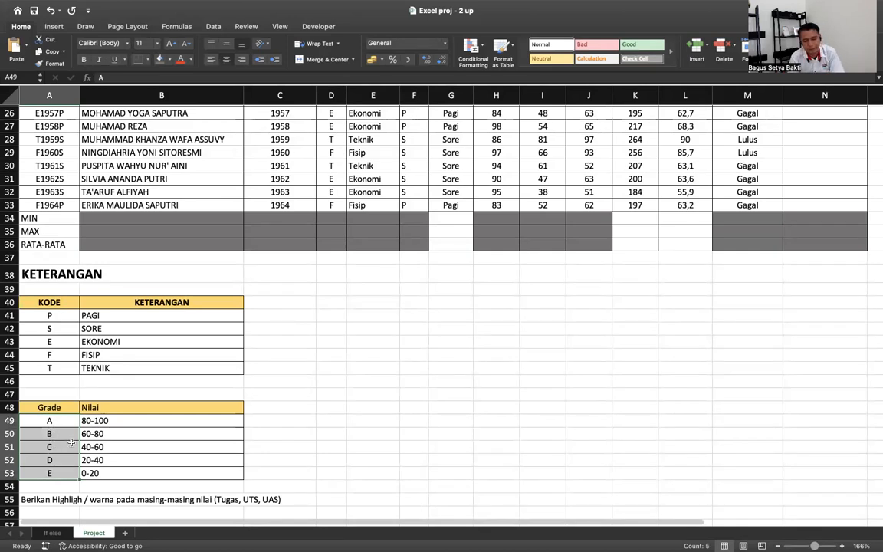
pyautogui.scroll(10, 70, 442)
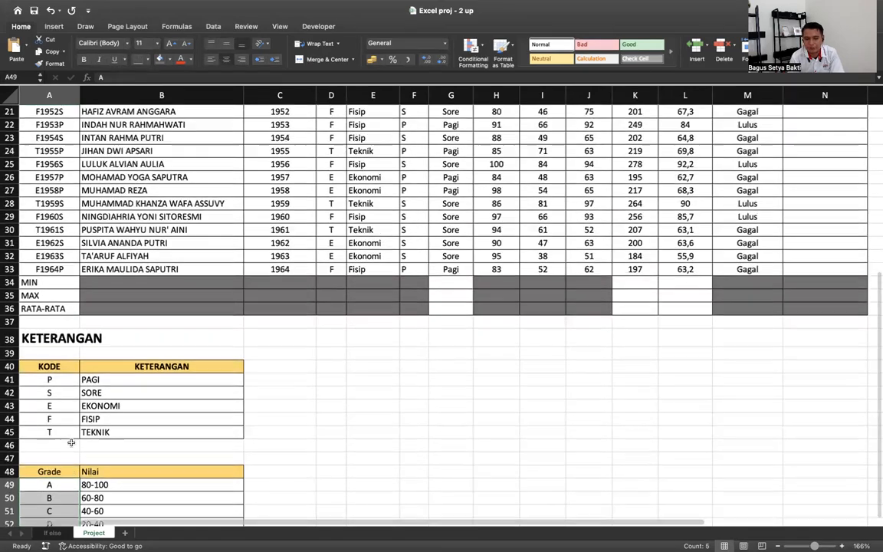
pyautogui.scroll(-12, 518, 309)
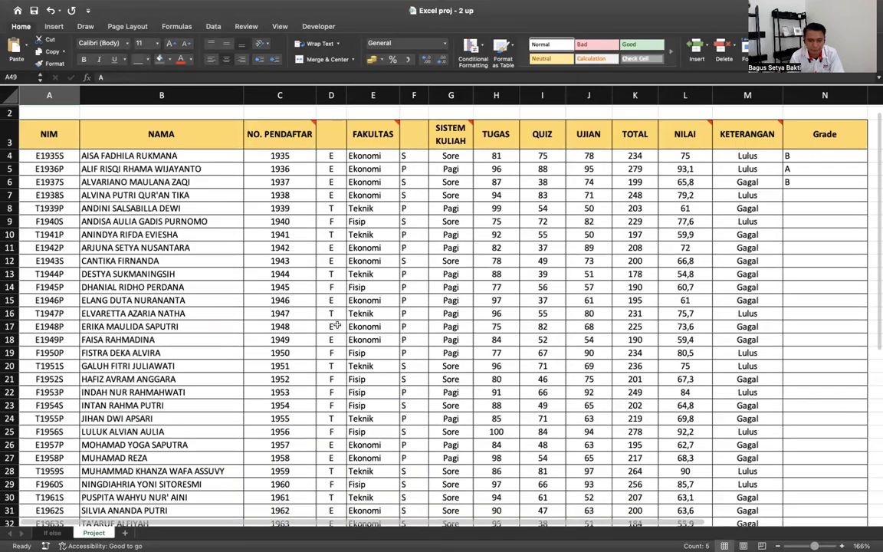
pyautogui.scroll(8, 337, 325)
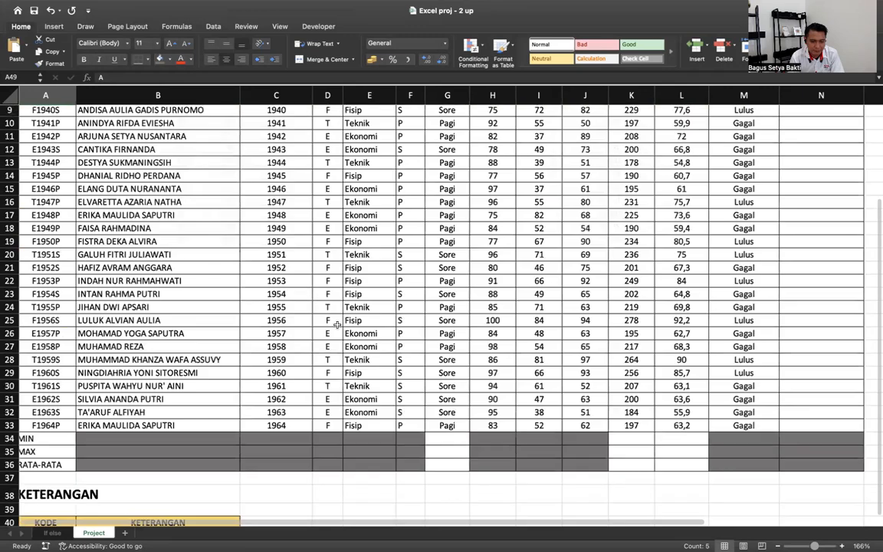
pyautogui.scroll(3, 337, 325)
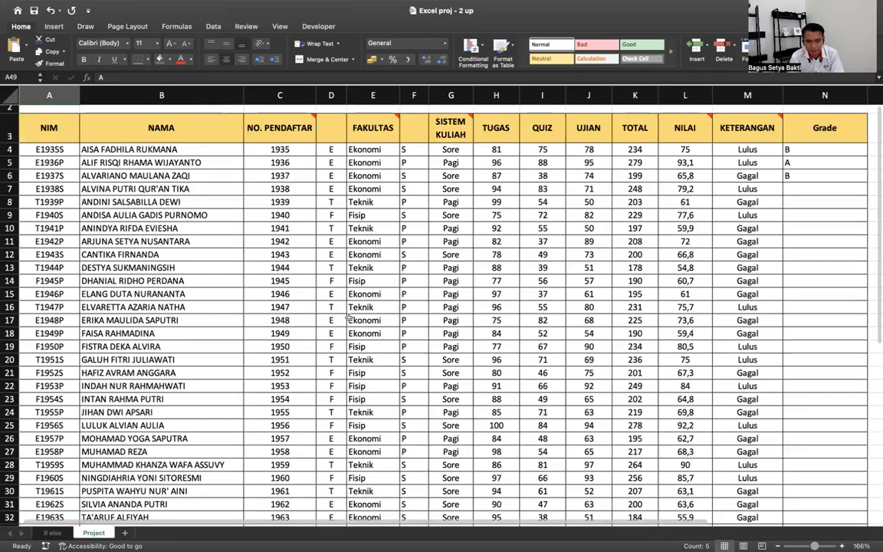
# - Select the TUGAS scores in H4:H33
pyautogui.click(505, 150)
pyautogui.scroll(-1, 504, 151)
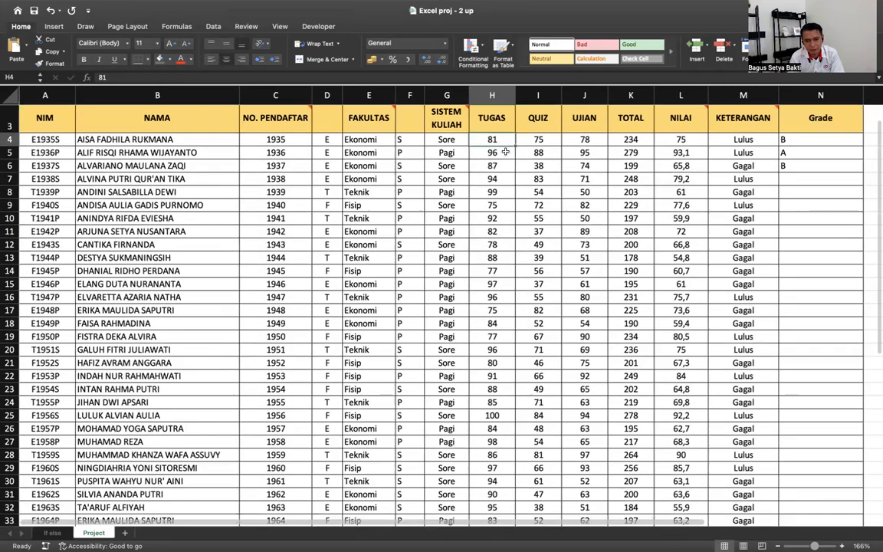
pyautogui.scroll(-3, 505, 152)
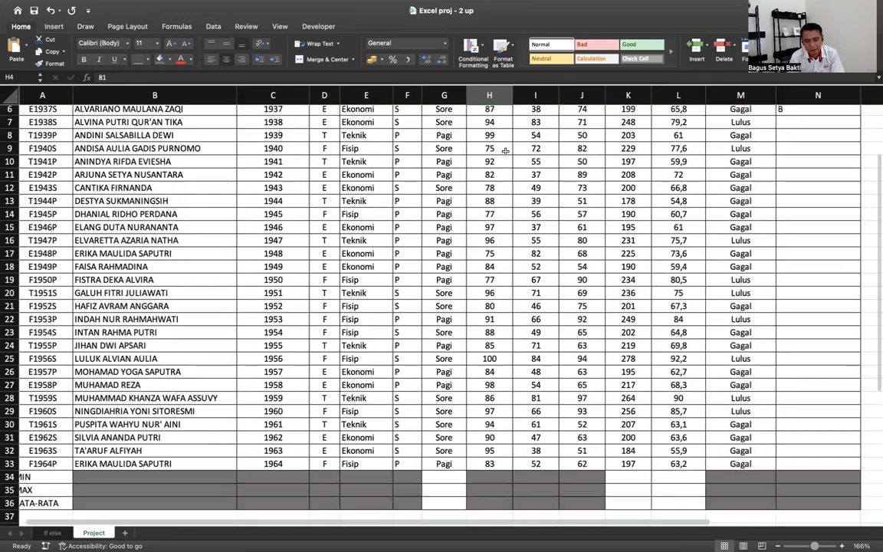
pyautogui.keyDown('shift'); pyautogui.click(490, 464); pyautogui.keyUp('shift')
pyautogui.scroll(1, 490, 467)
pyautogui.scroll(2, 491, 465)
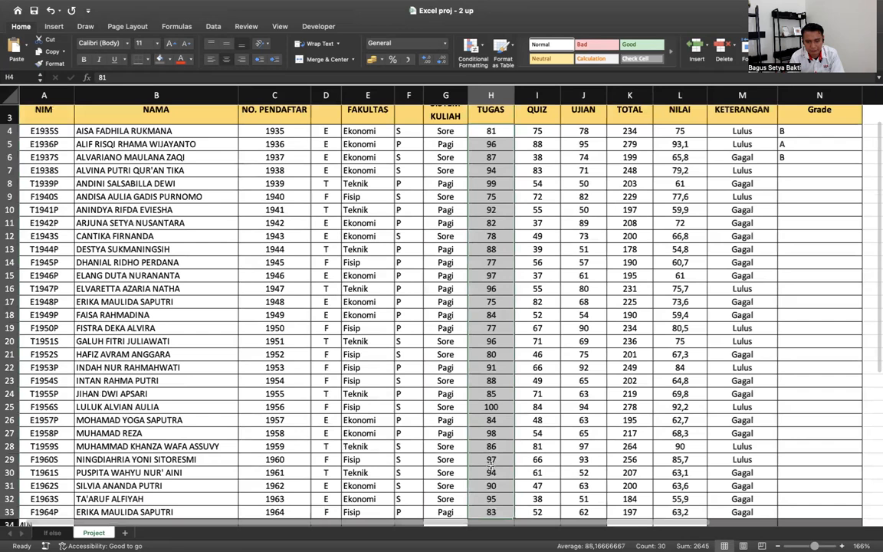
pyautogui.scroll(-1, 491, 465)
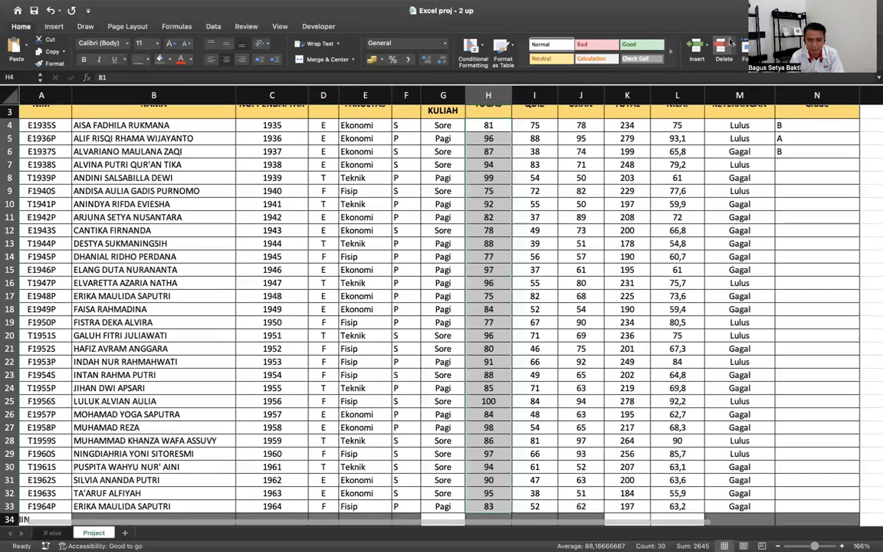
pyautogui.click(487, 124)
pyautogui.hotkey('ctrl', 'shift', 'Down')
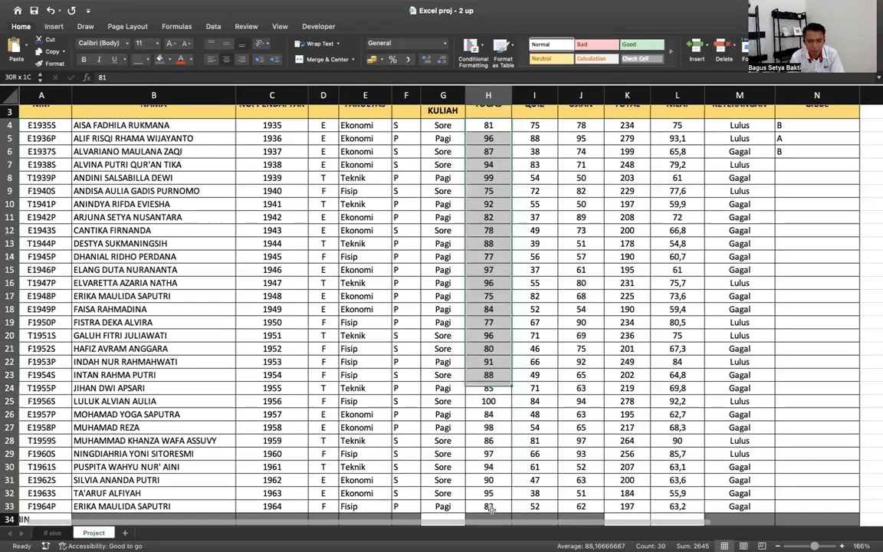
pyautogui.scroll(1, 493, 146)
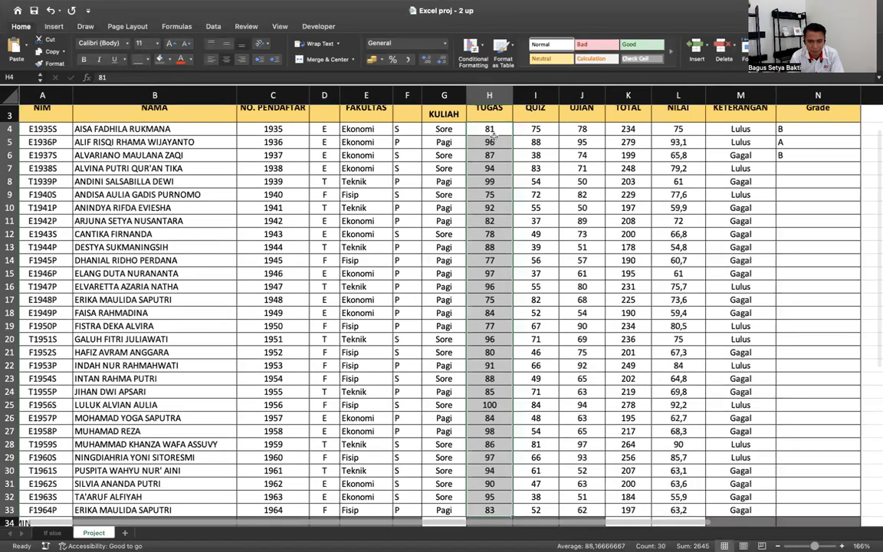
pyautogui.hscroll(-1, 381, 170)
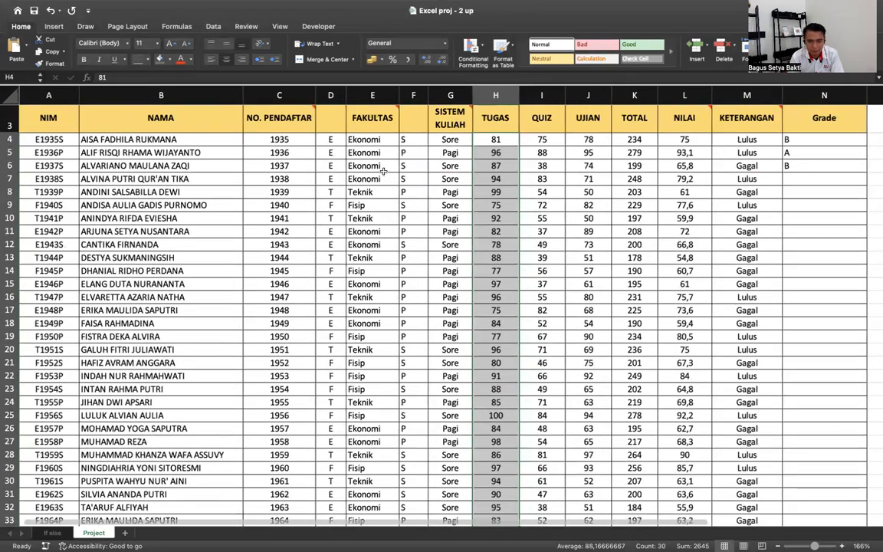
pyautogui.scroll(1, 383, 170)
# - Apply Conditional Formatting > Data Bars > Gradient Fill > Blue Data Bar
pyautogui.click(473, 50)
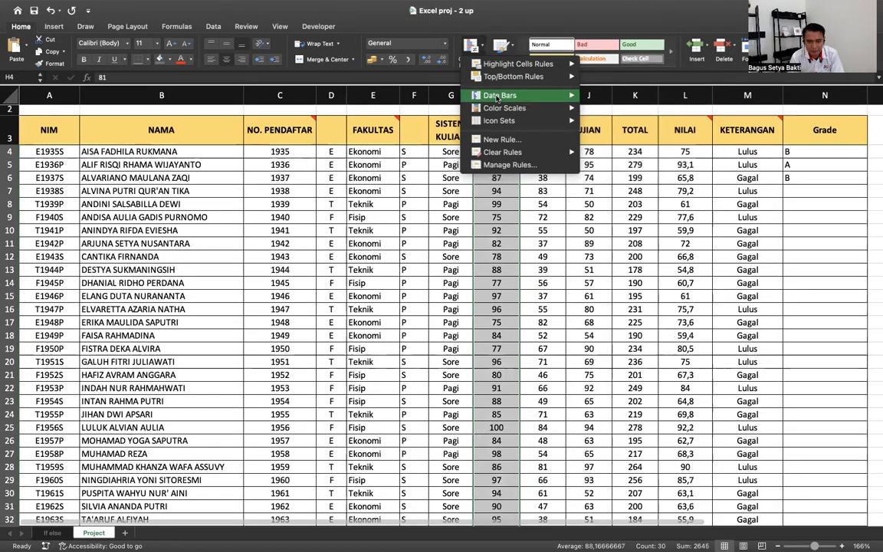
pyautogui.moveTo(500, 97)
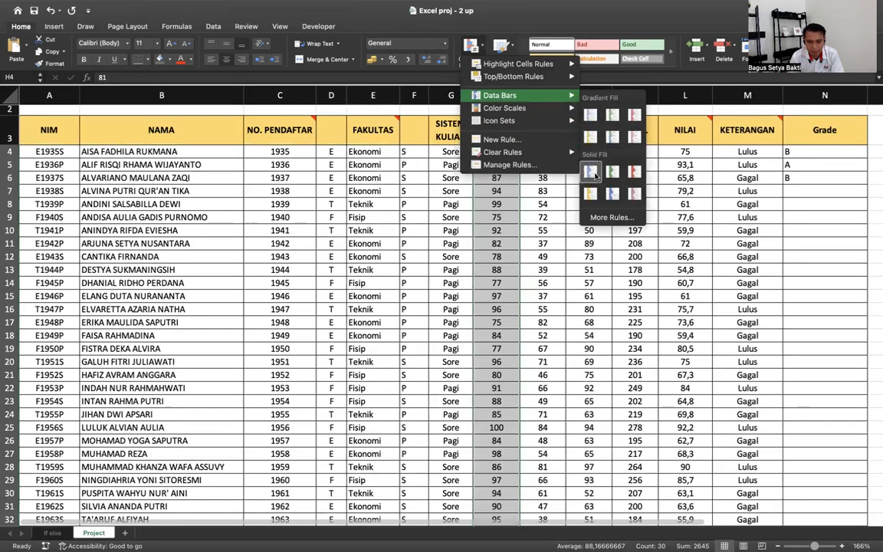
pyautogui.click(589, 116)
pyautogui.click(498, 240)
pyautogui.scroll(-3, 498, 240)
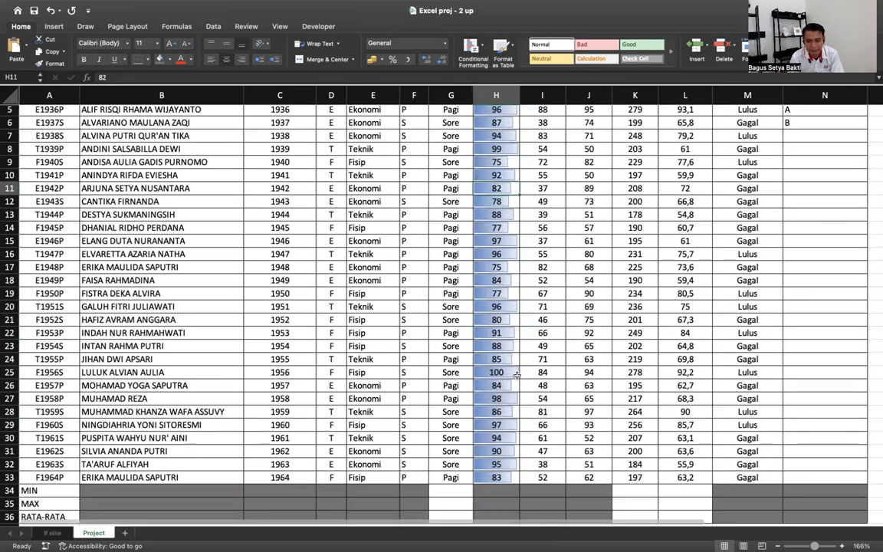
pyautogui.scroll(4, 448, 383)
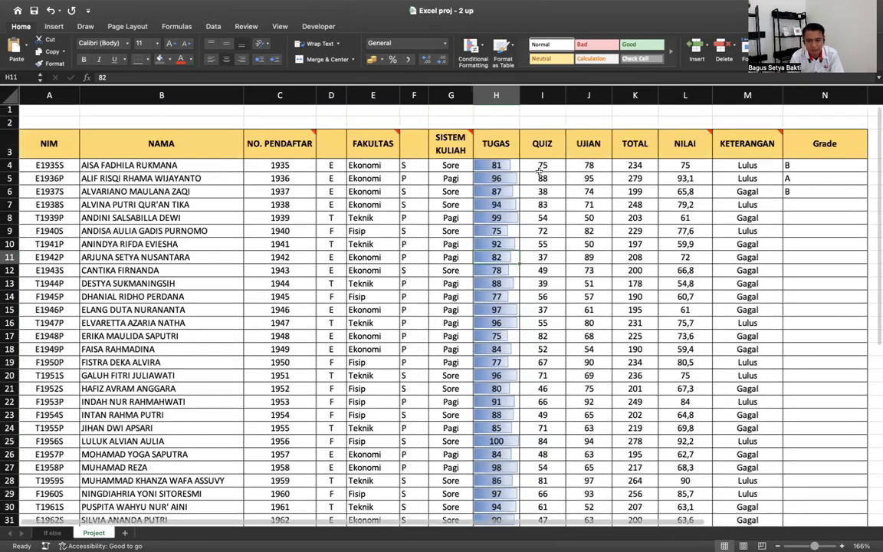
# - Select the QUIZ scores in I4:I33
pyautogui.click(541, 165)
pyautogui.scroll(-4, 548, 433)
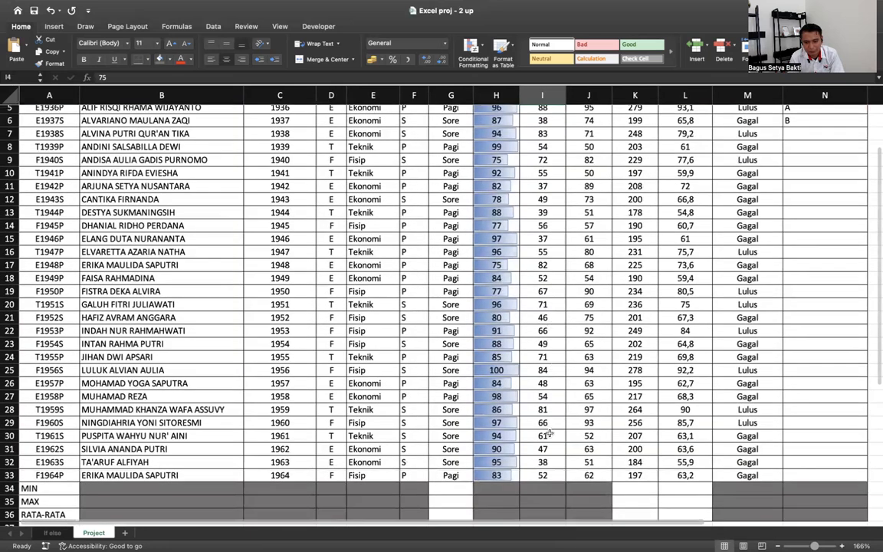
pyautogui.keyDown('shift'); pyautogui.click(543, 473); pyautogui.keyUp('shift')
pyautogui.scroll(3, 545, 470)
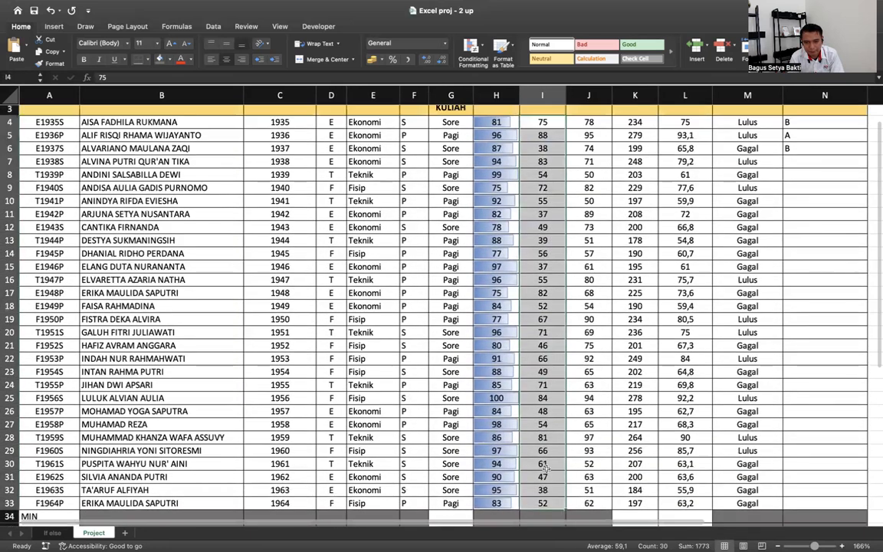
pyautogui.scroll(2, 543, 467)
# - Apply the Green-Yellow-Red color scale so low QUIZ scores show red and high ones green
pyautogui.click(479, 52)
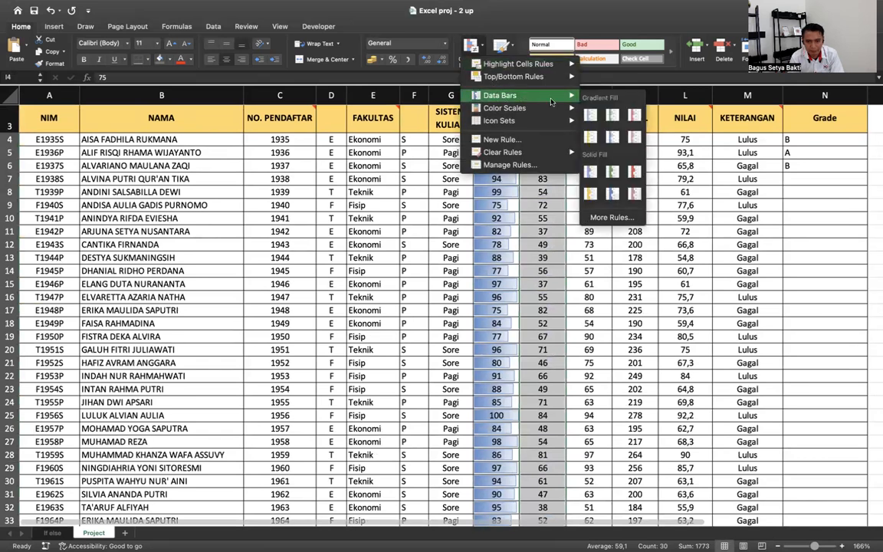
pyautogui.press('Escape')
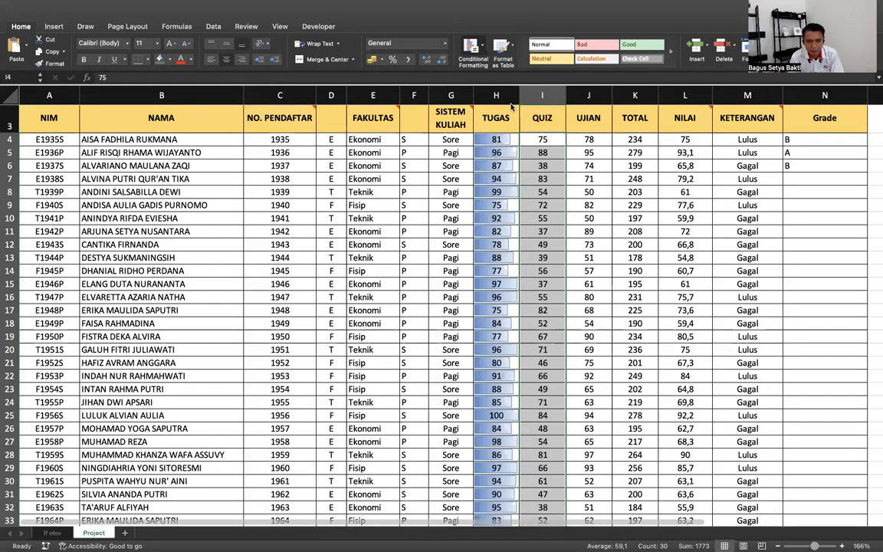
pyautogui.click(472, 48)
pyautogui.moveTo(529, 108)
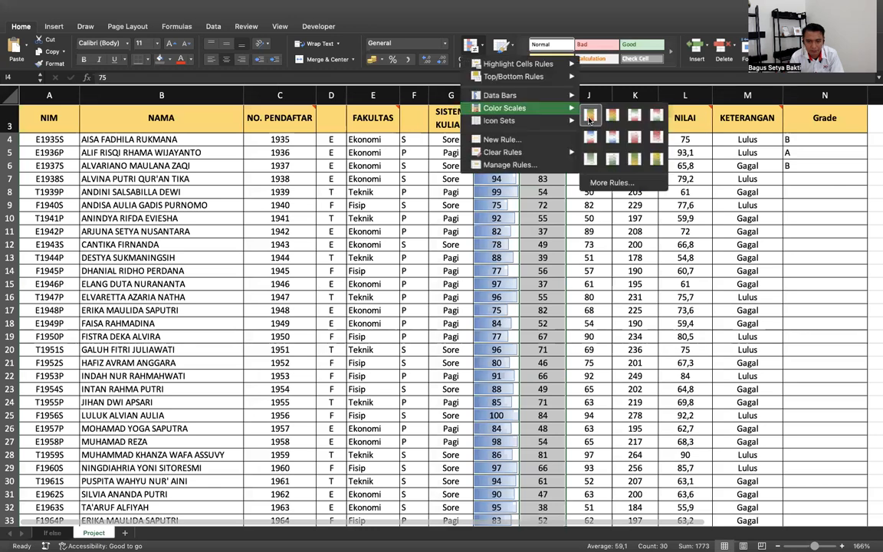
pyautogui.press('Escape')
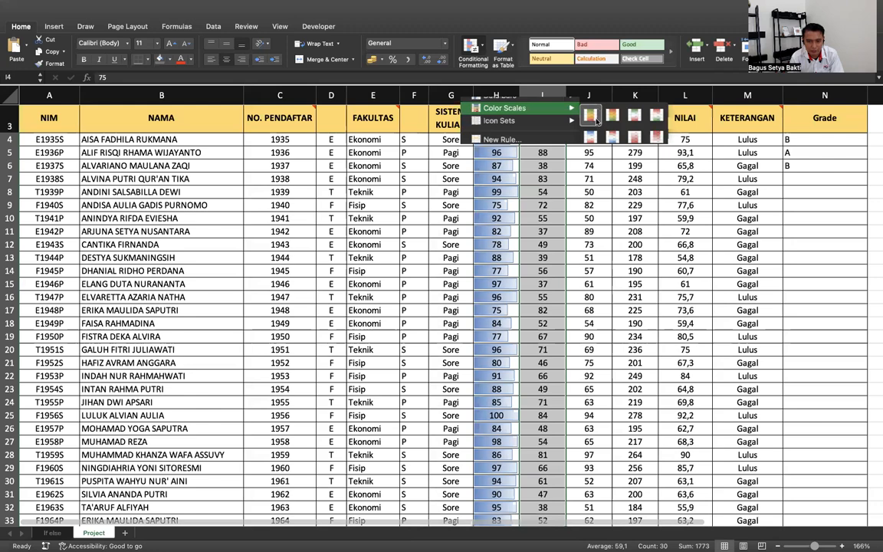
pyautogui.click(595, 119)
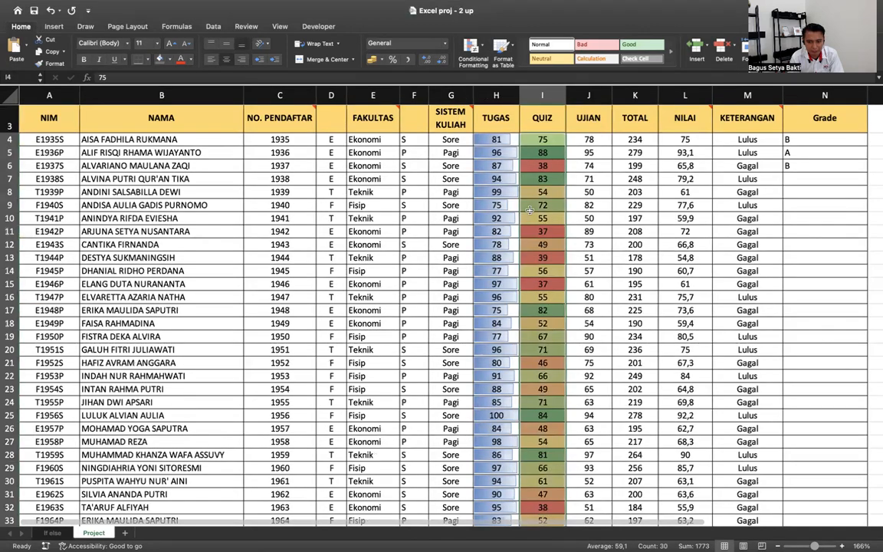
pyautogui.scroll(-5, 528, 209)
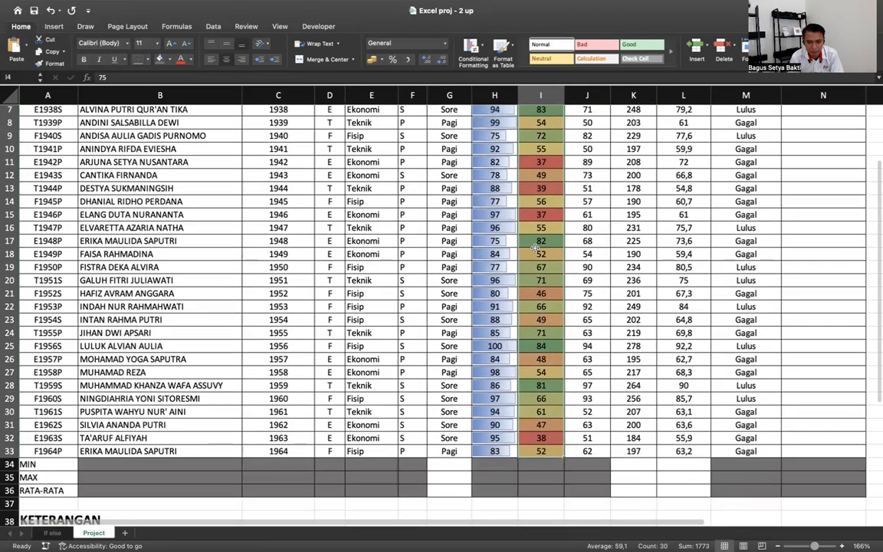
pyautogui.scroll(4, 535, 247)
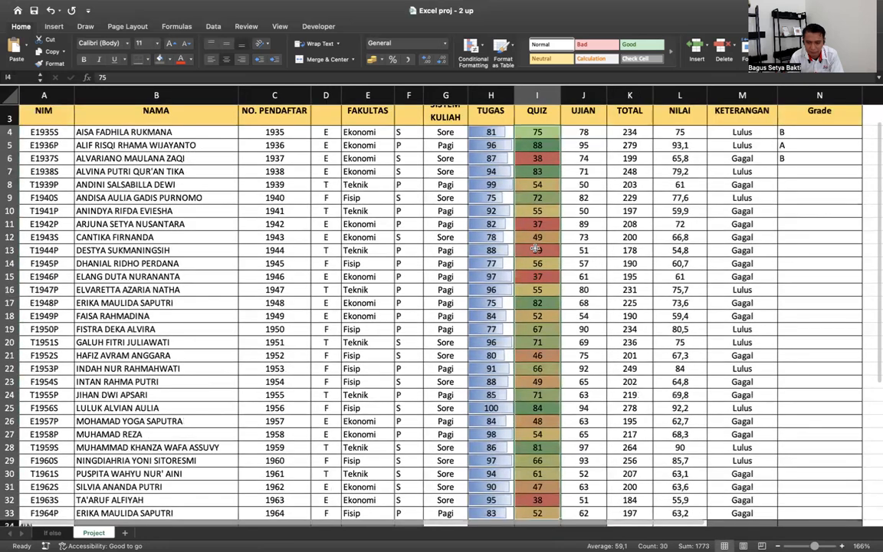
pyautogui.click(547, 151)
pyautogui.scroll(-3, 546, 154)
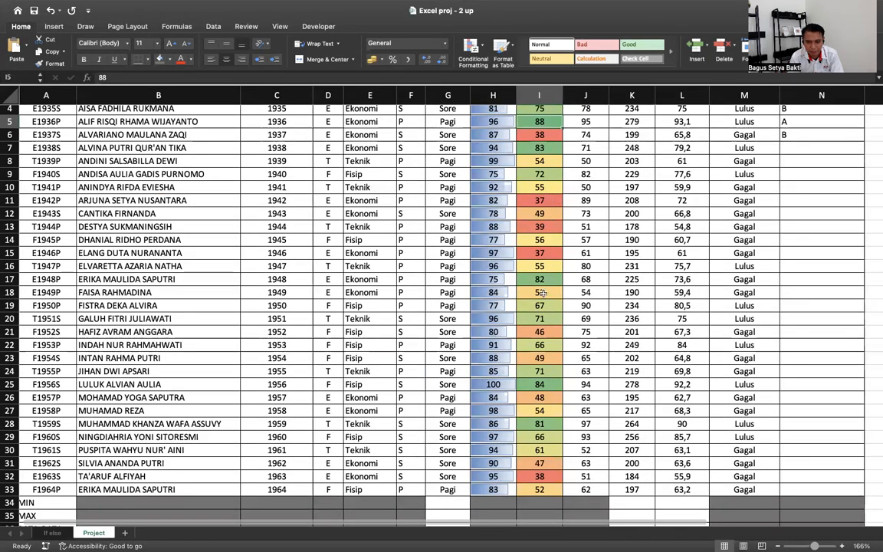
pyautogui.scroll(2, 541, 292)
# - Select the UJIAN scores in J4:J33
pyautogui.click(594, 139)
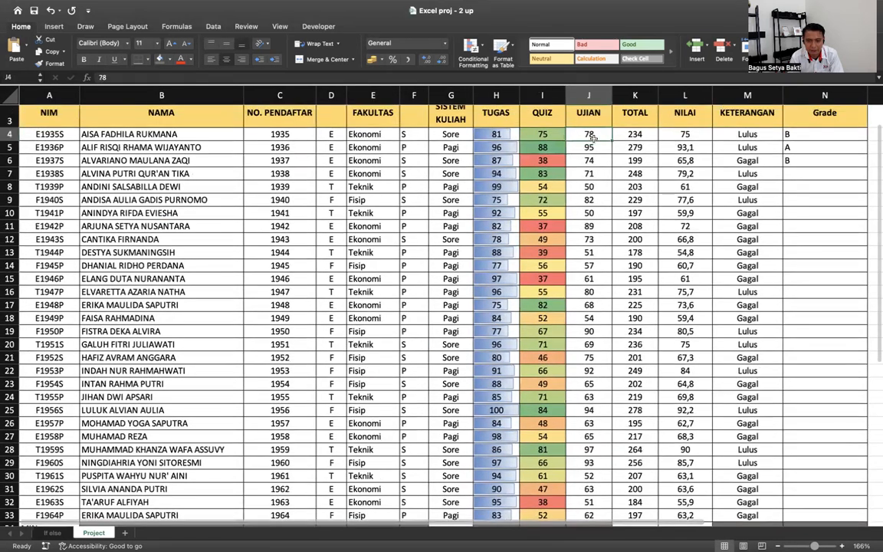
pyautogui.scroll(-3, 595, 227)
pyautogui.scroll(-5, 594, 227)
pyautogui.keyDown('shift'); pyautogui.click(588, 381); pyautogui.keyUp('shift')
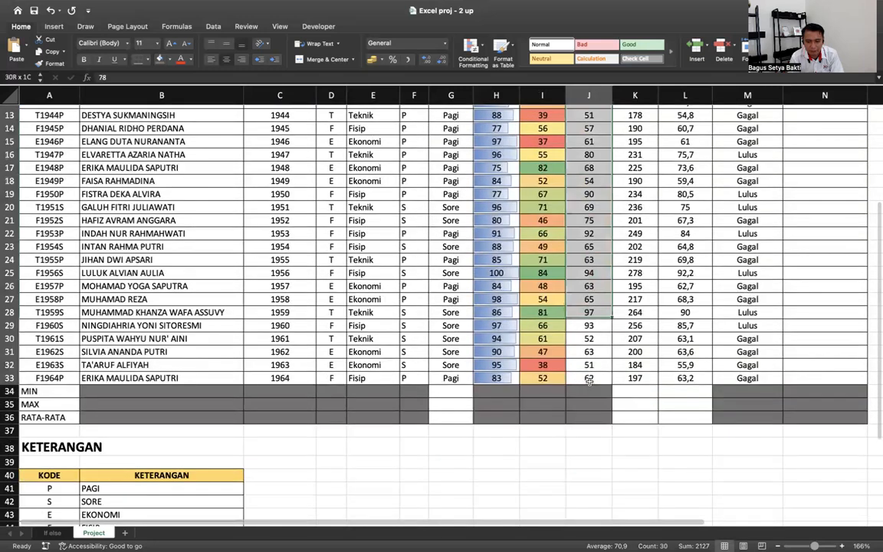
pyautogui.scroll(5, 589, 382)
pyautogui.scroll(5, 588, 380)
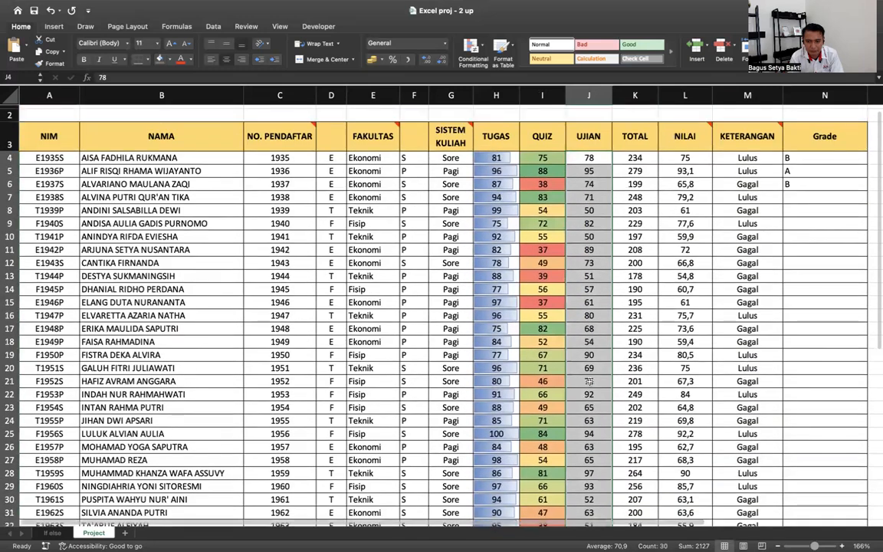
# - Add the 3 Arrows (Colored) icon set to the UJIAN scores, then deselect to view
pyautogui.click(472, 59)
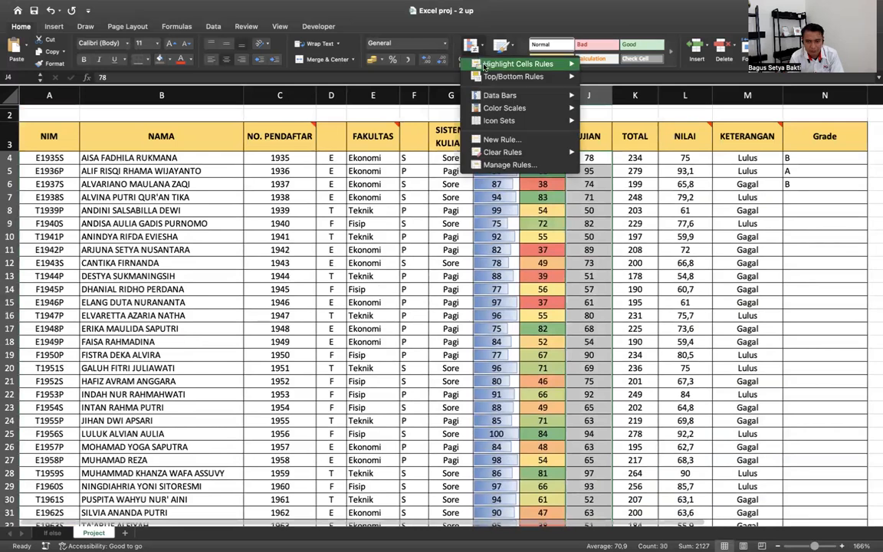
pyautogui.press('Escape')
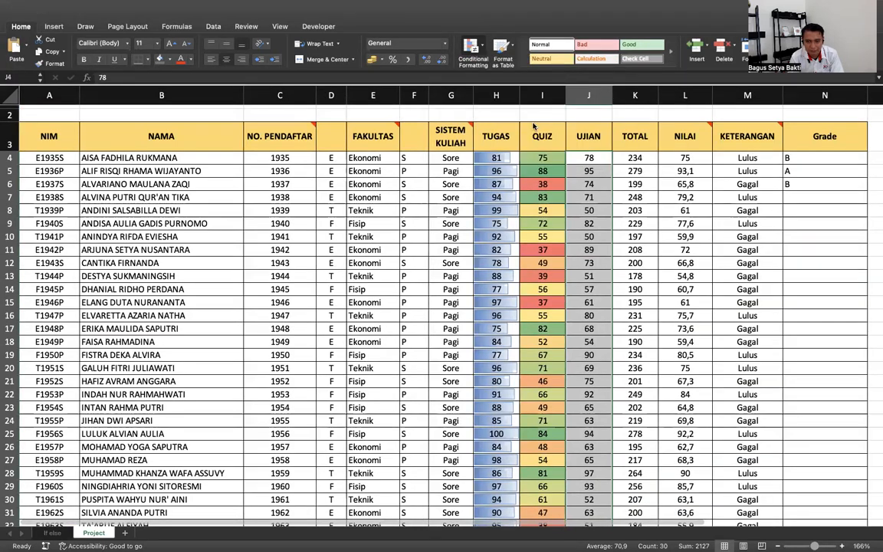
pyautogui.moveTo(514, 120)
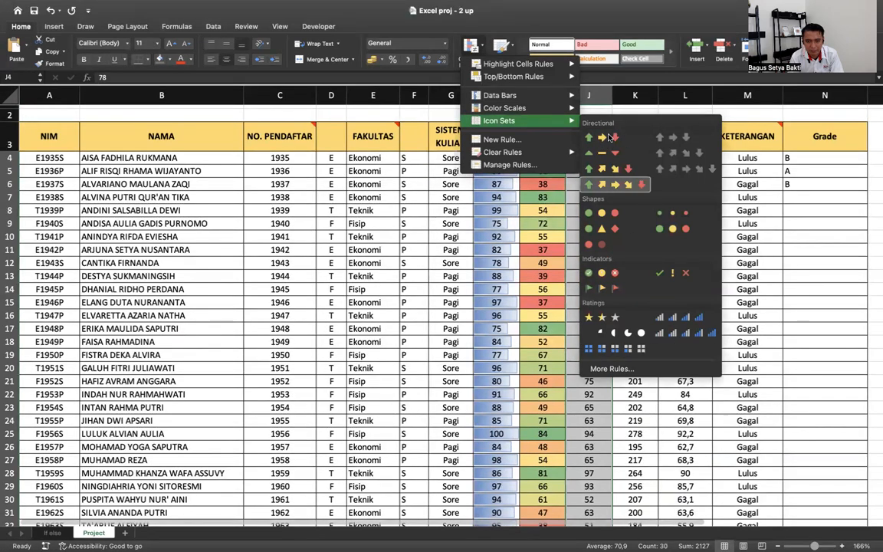
pyautogui.click(609, 137)
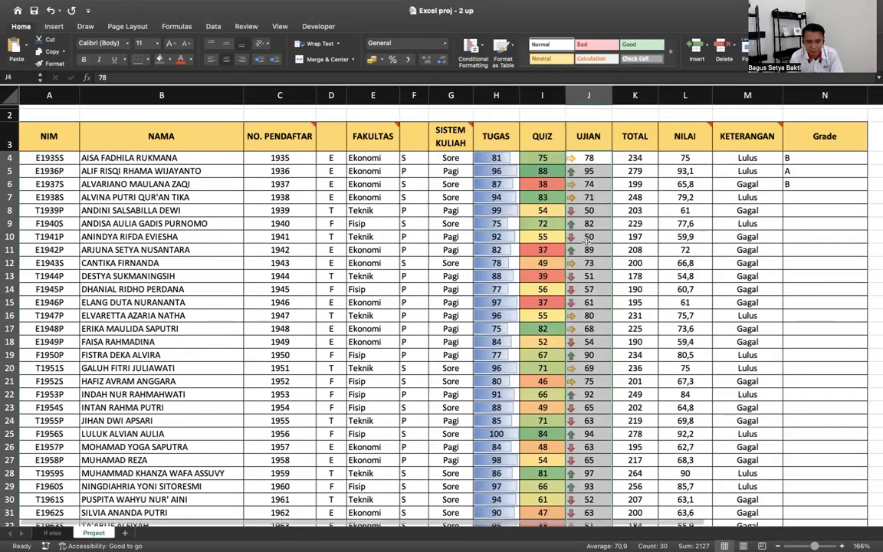
pyautogui.click(584, 355)
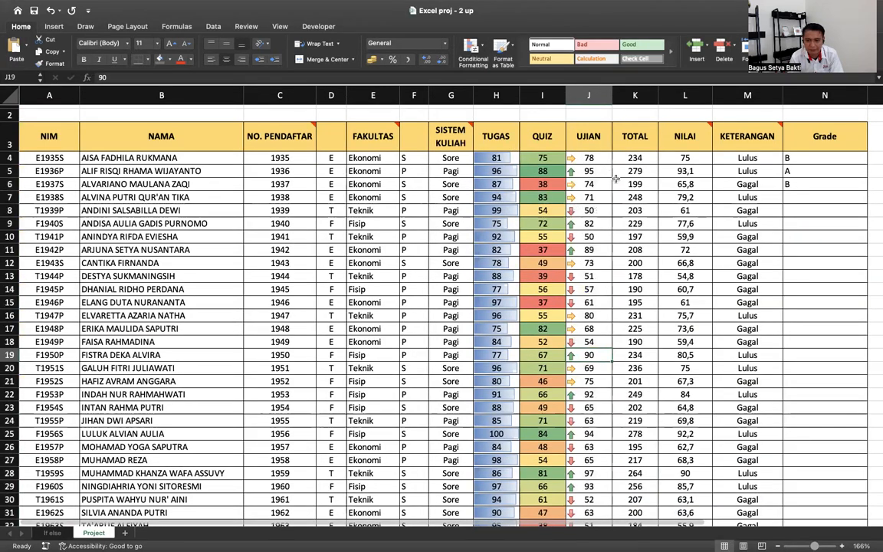
pyautogui.scroll(-1, 609, 170)
# - Select the KETERANGAN statuses in M4:M33
pyautogui.click(744, 145)
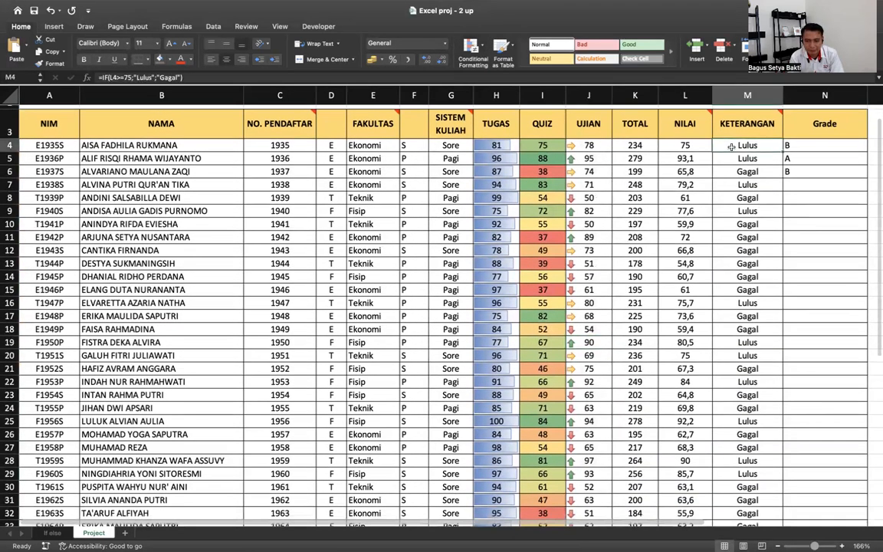
pyautogui.scroll(-3, 680, 253)
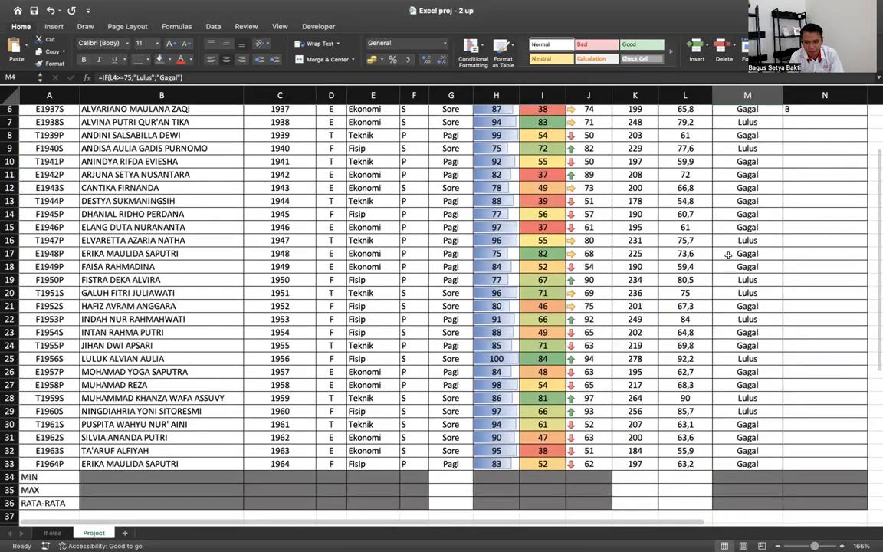
pyautogui.keyDown('shift'); pyautogui.click(733, 461); pyautogui.keyUp('shift')
pyautogui.scroll(3, 734, 459)
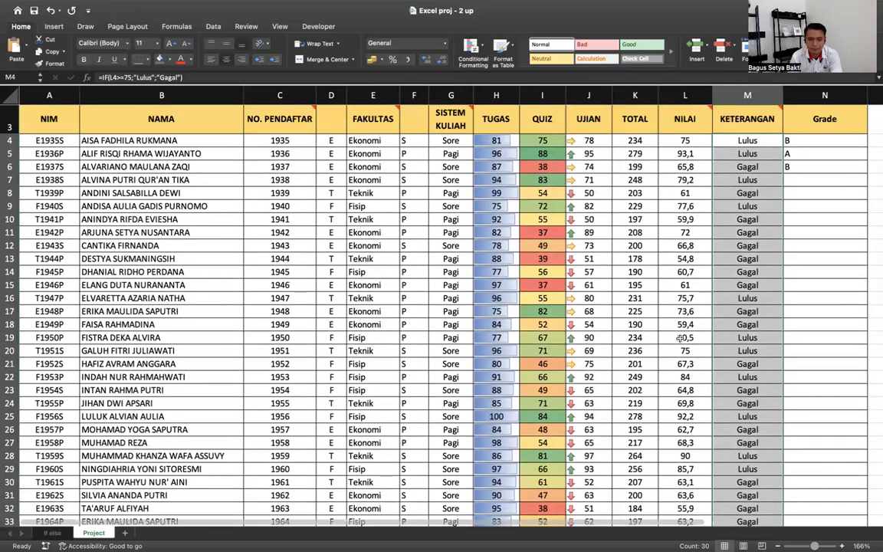
pyautogui.click(482, 47)
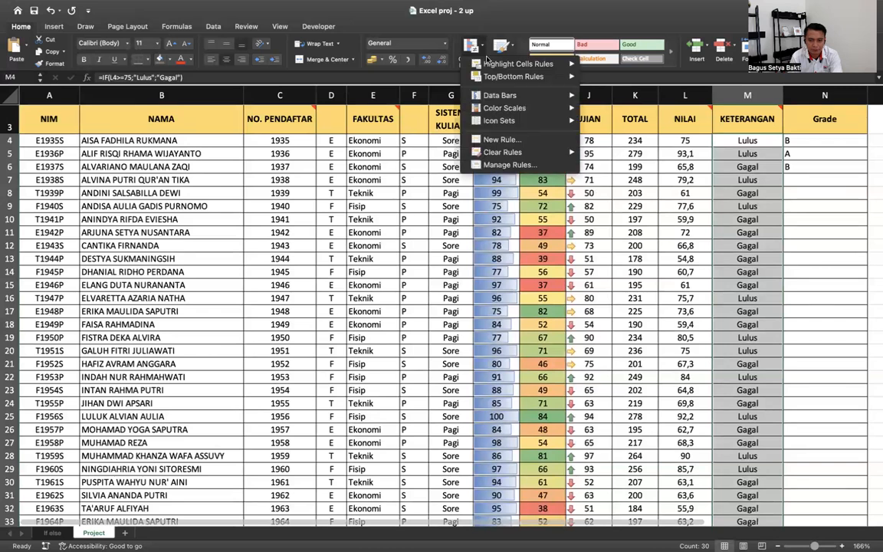
pyautogui.moveTo(489, 67)
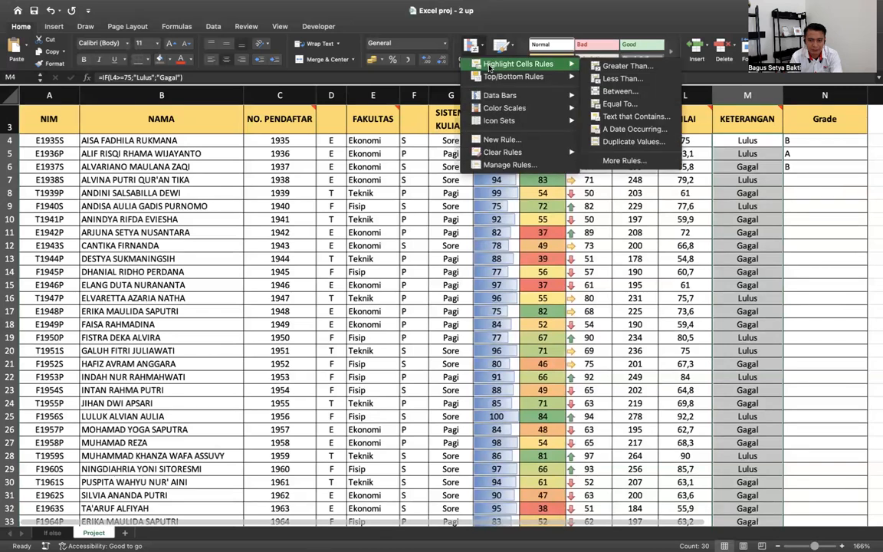
pyautogui.click(530, 67)
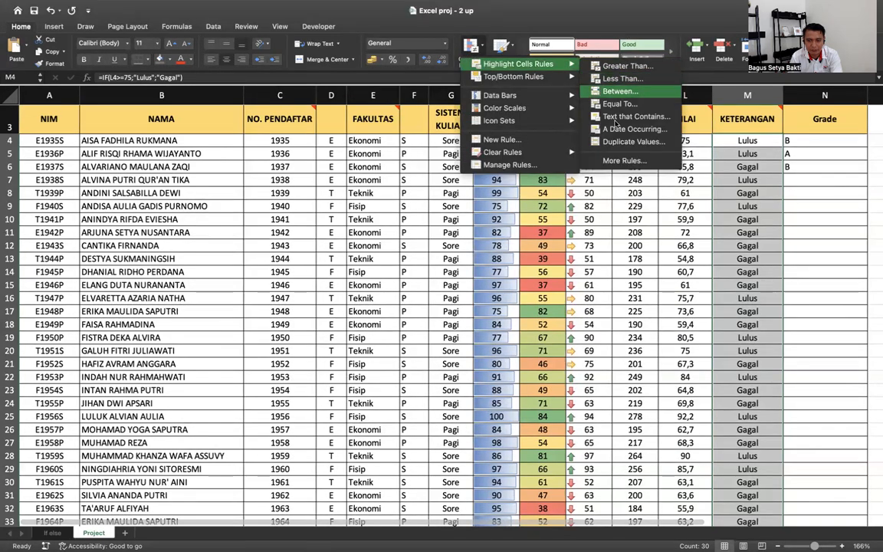
pyautogui.click(665, 257)
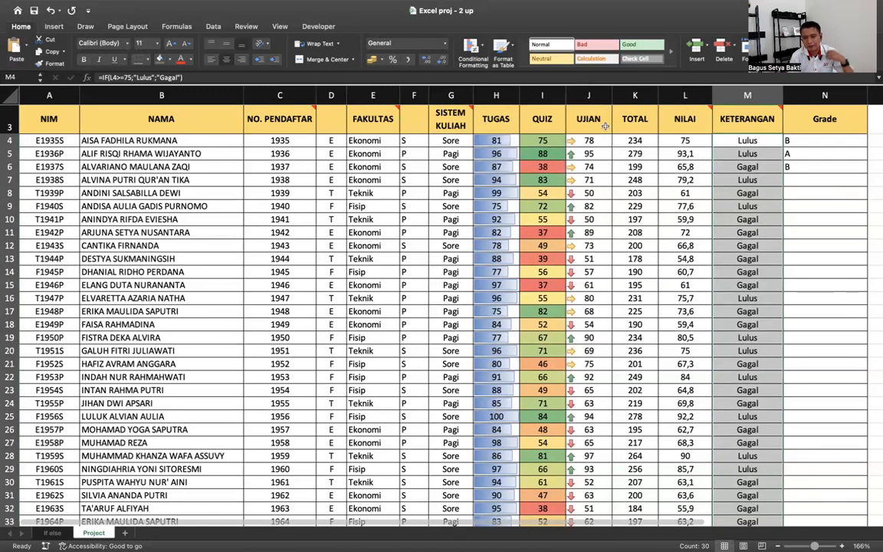
# - Add an Equal To rule giving Lulus cells Green Fill with Dark Green Text
pyautogui.click(480, 46)
pyautogui.moveTo(510, 65)
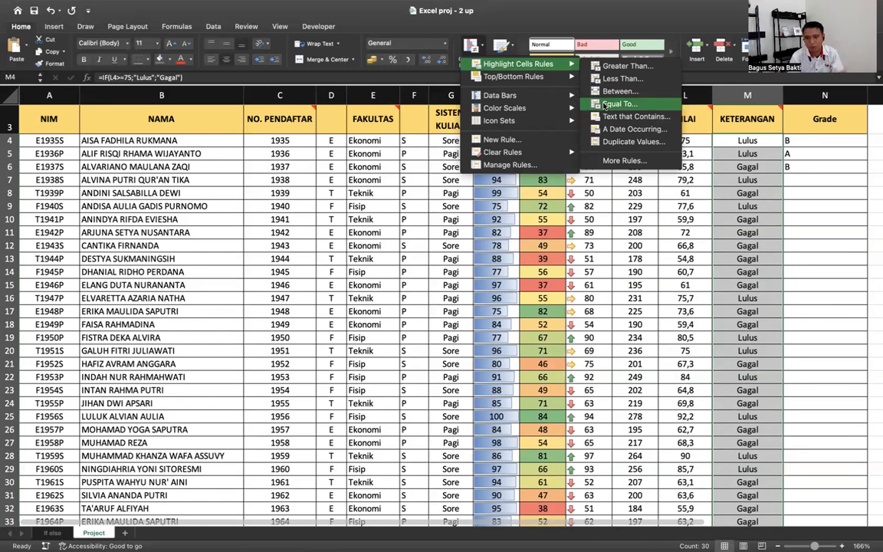
pyautogui.click(605, 104)
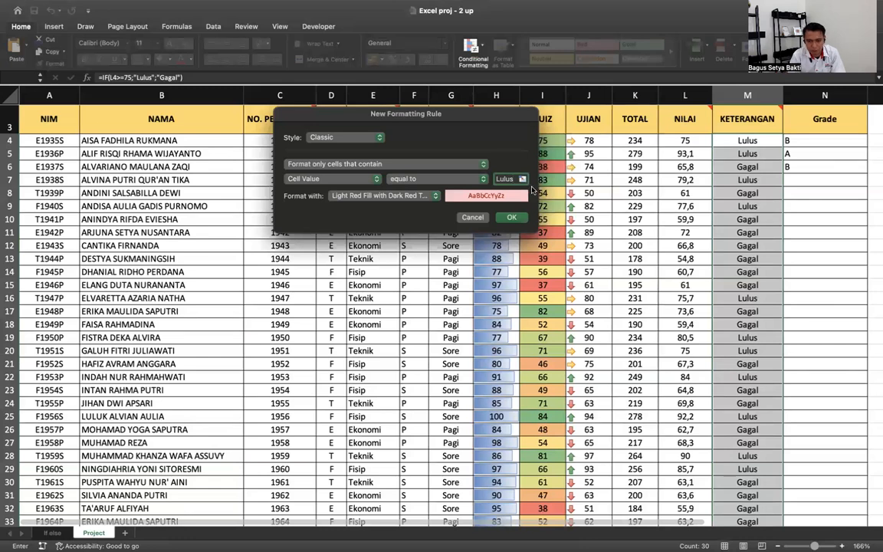
pyautogui.click(422, 195)
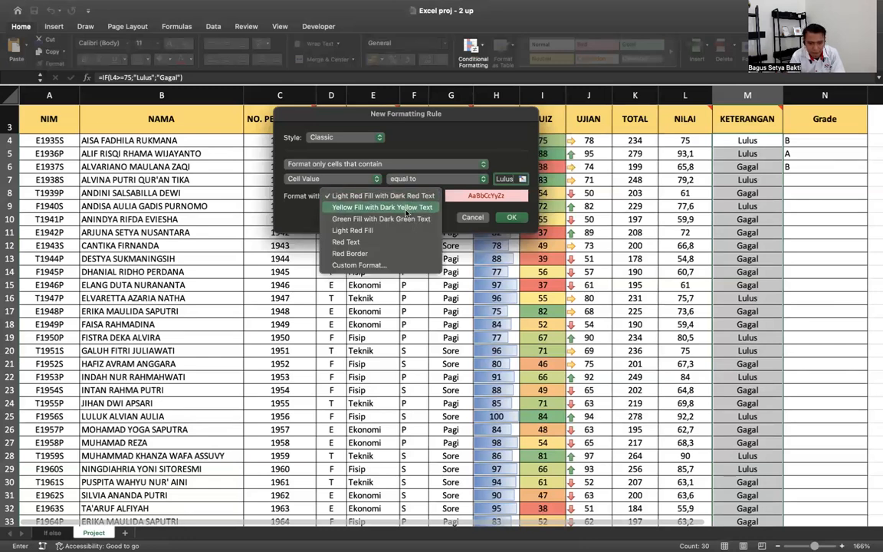
pyautogui.click(402, 219)
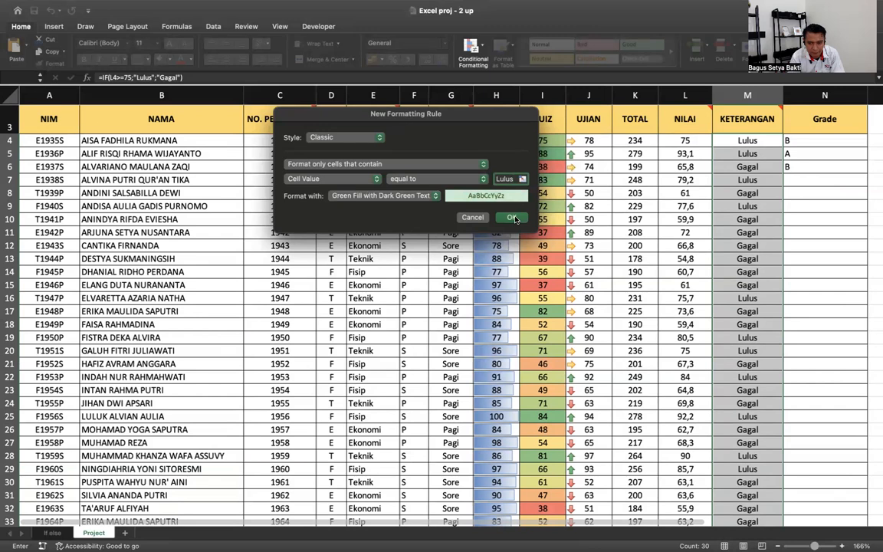
pyautogui.click(512, 217)
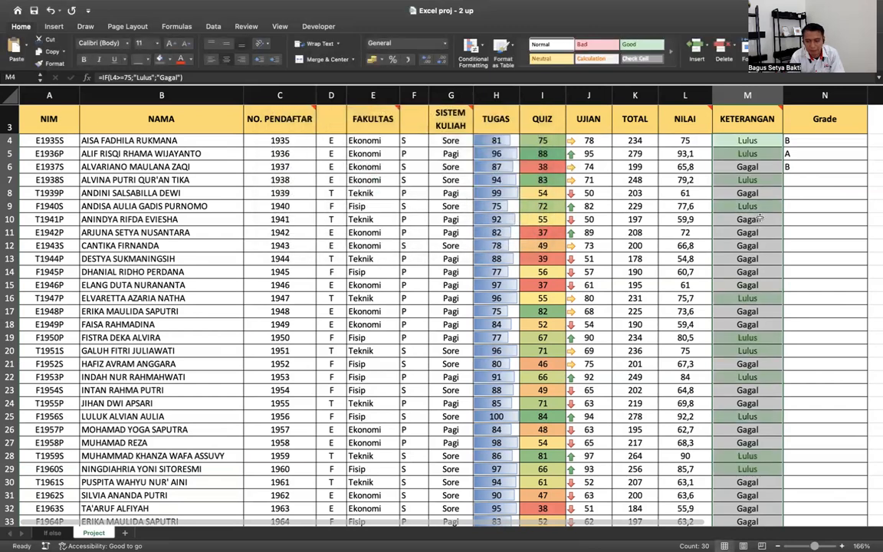
# - Add an Equal To rule giving Gagal cells Light Red Fill with Dark Red Text
pyautogui.click(485, 52)
pyautogui.moveTo(516, 63)
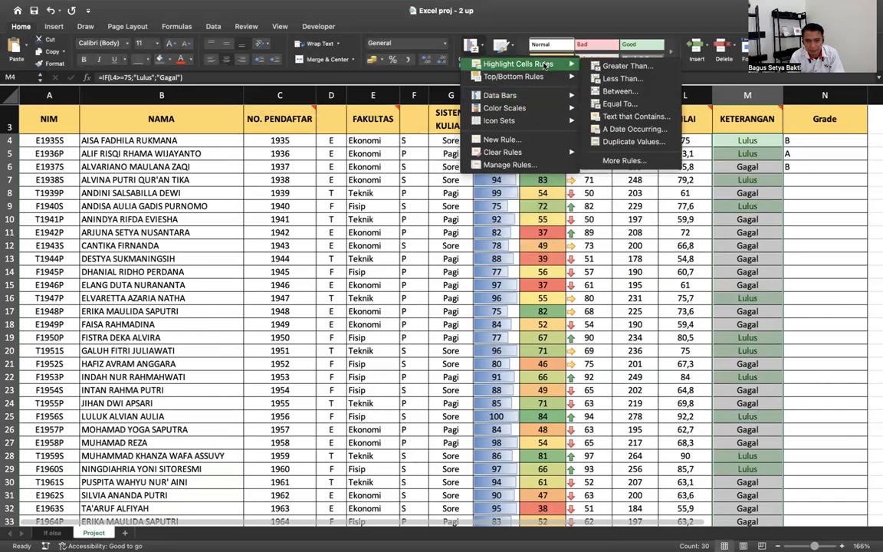
pyautogui.click(618, 103)
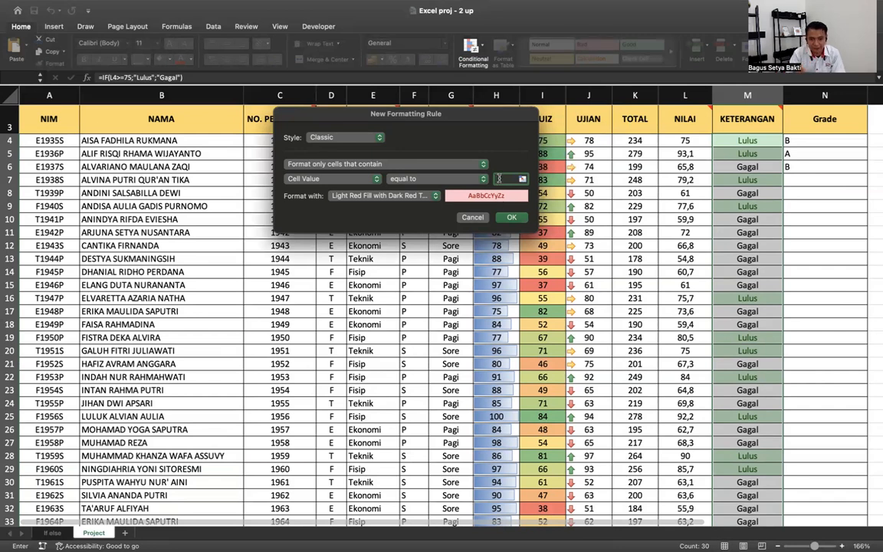
pyautogui.write('Gaga')
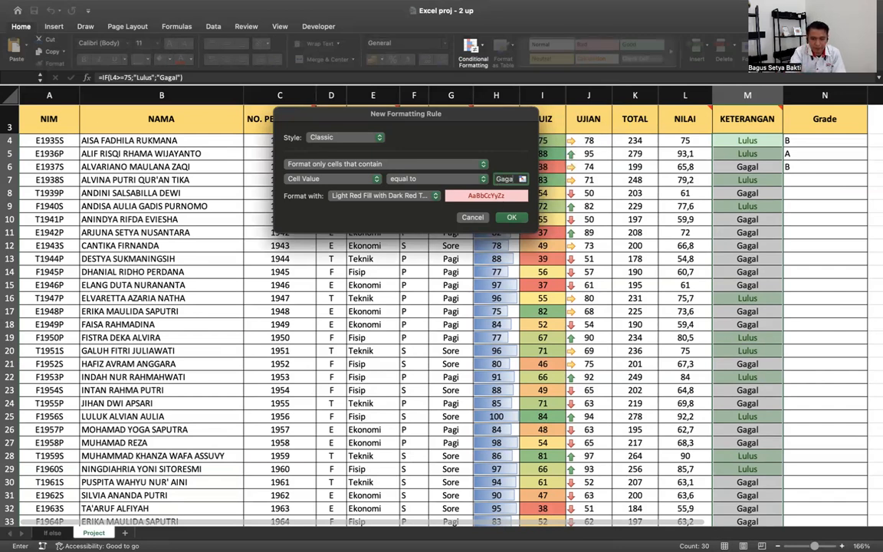
pyautogui.click(390, 196)
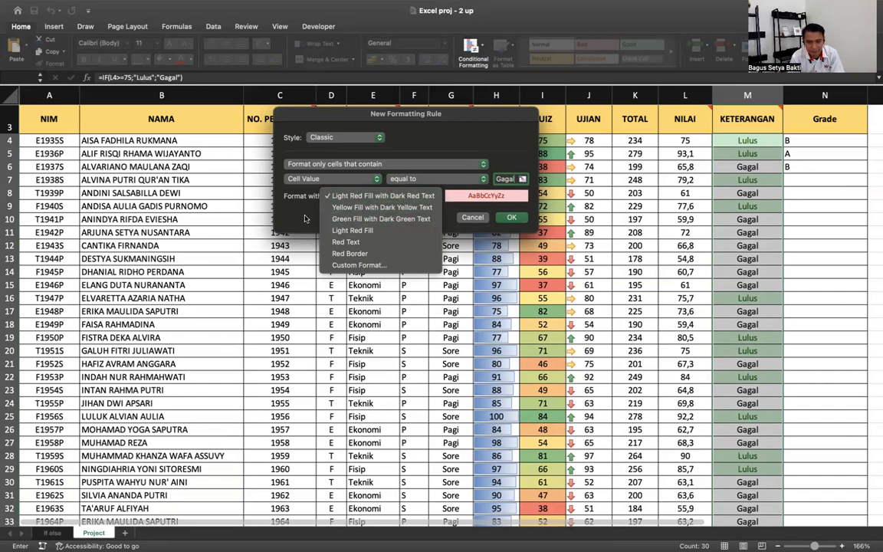
pyautogui.click(419, 197)
pyautogui.click(399, 197)
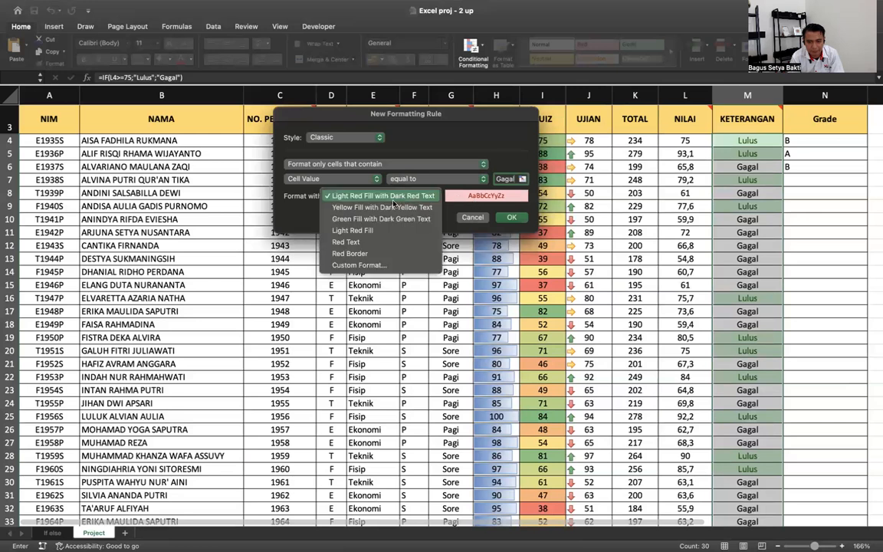
pyautogui.click(399, 206)
pyautogui.click(404, 197)
pyautogui.click(404, 207)
pyautogui.click(406, 196)
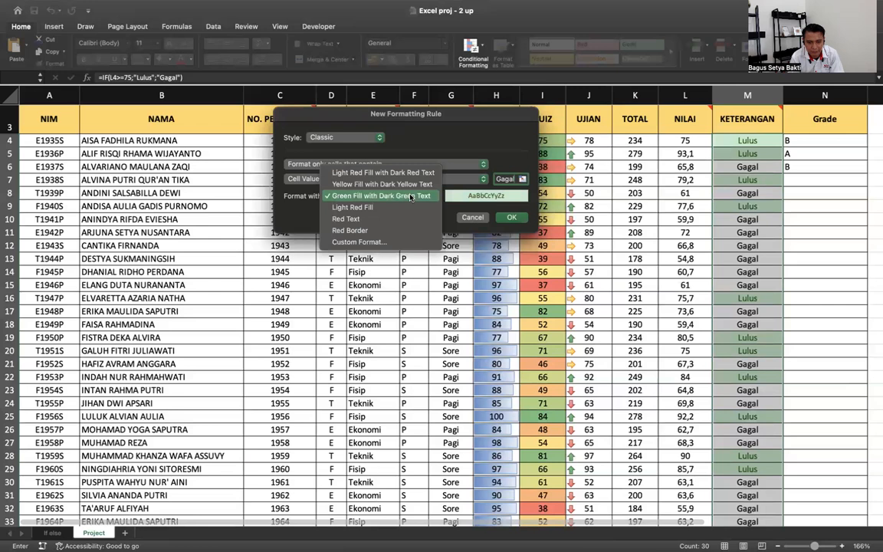
pyautogui.click(357, 217)
pyautogui.click(401, 198)
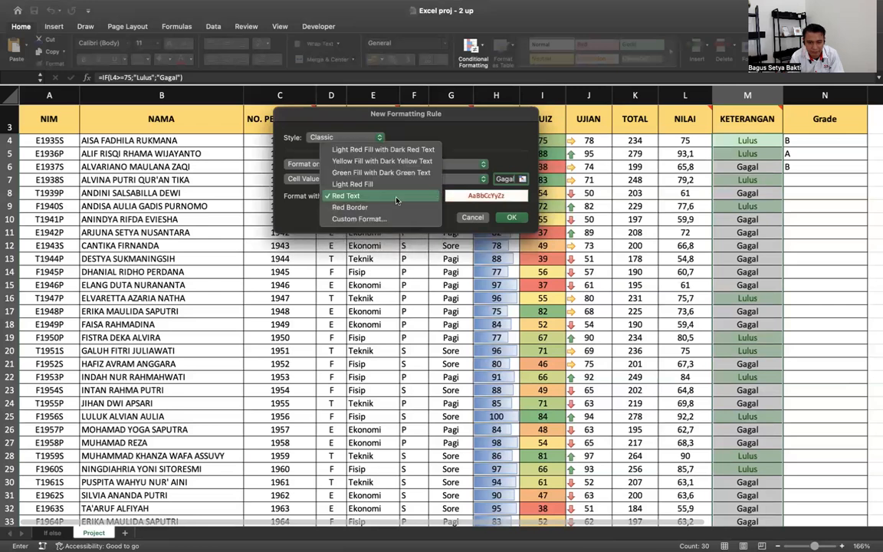
pyautogui.click(358, 138)
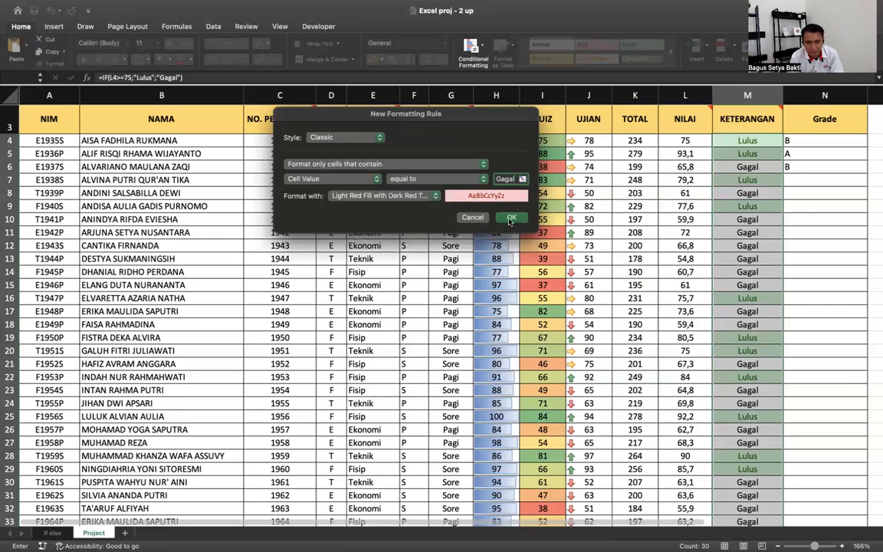
pyautogui.click(511, 218)
pyautogui.click(786, 279)
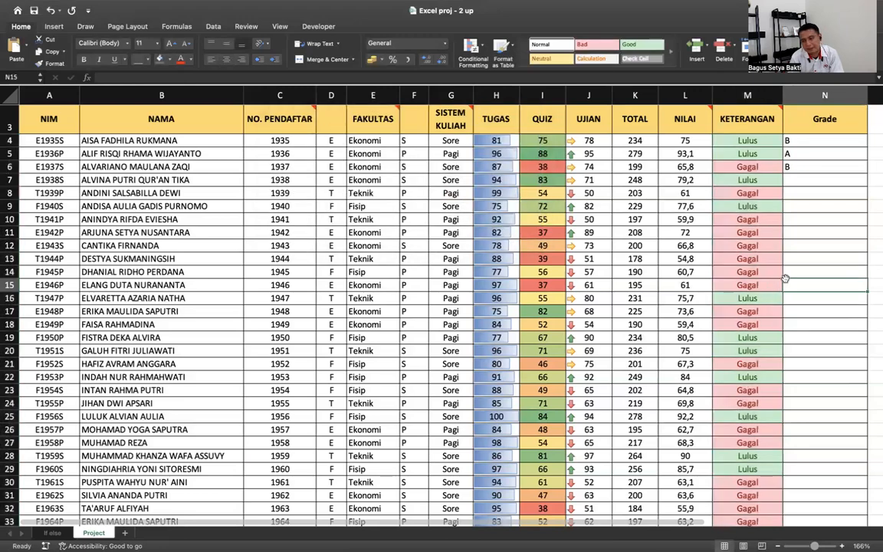
pyautogui.scroll(-3, 785, 279)
pyautogui.scroll(5, 785, 278)
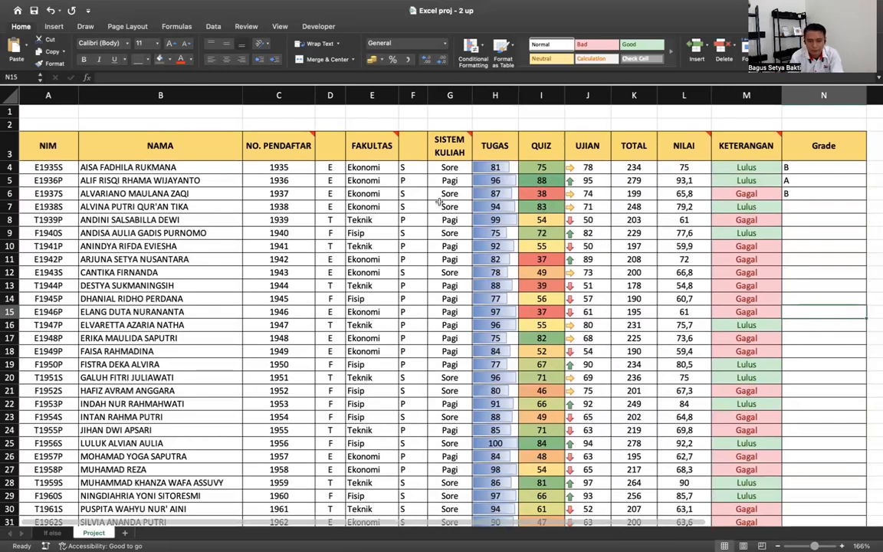
pyautogui.click(330, 95)
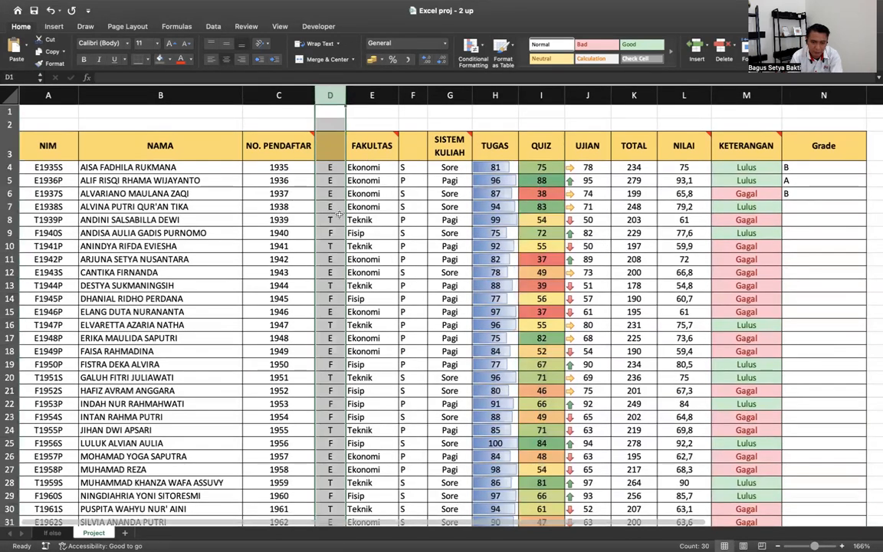
pyautogui.click(410, 94)
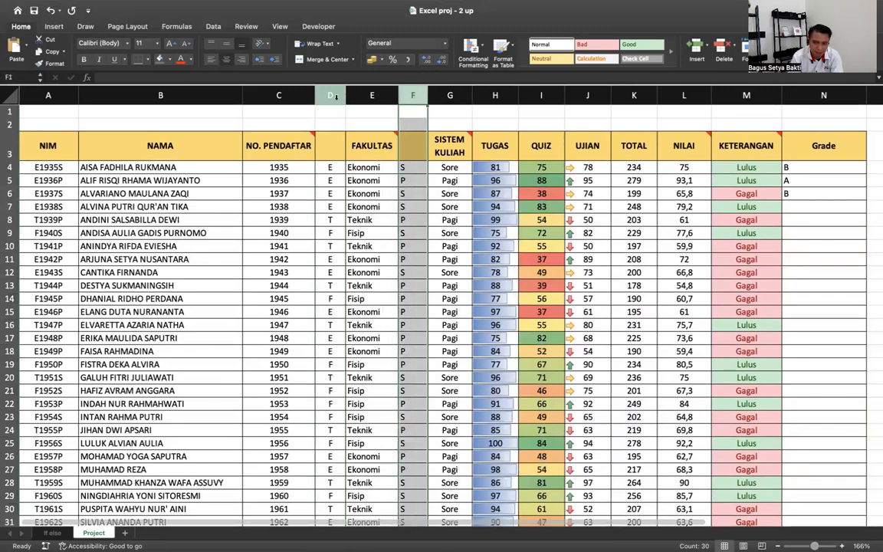
pyautogui.click(335, 95)
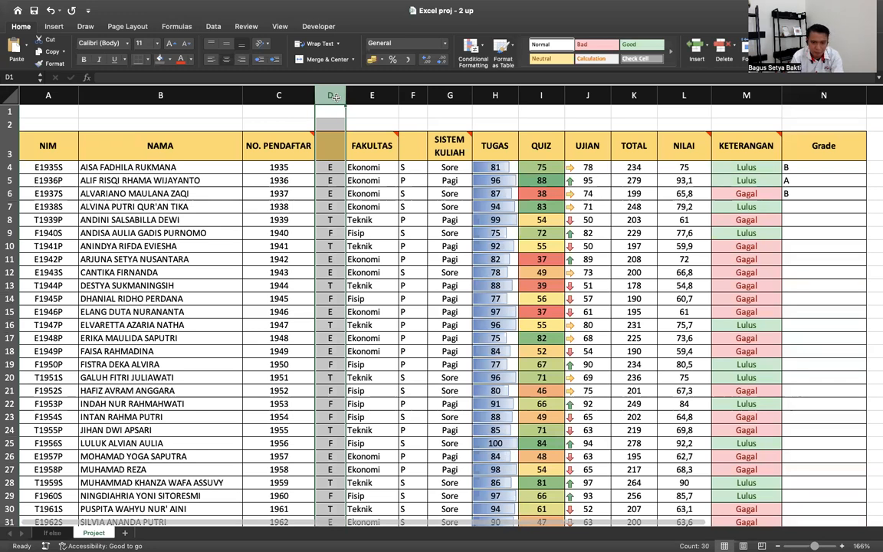
pyautogui.rightClick(333, 94)
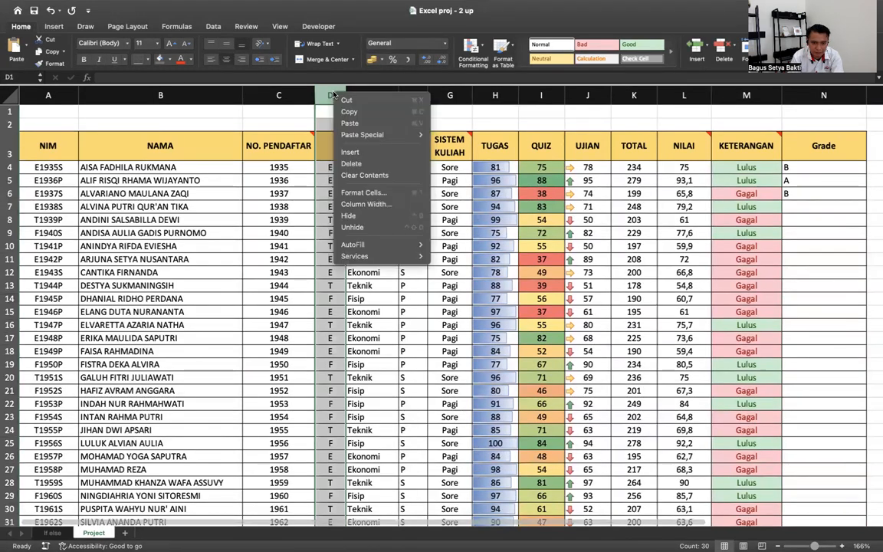
pyautogui.click(354, 217)
pyautogui.click(380, 95)
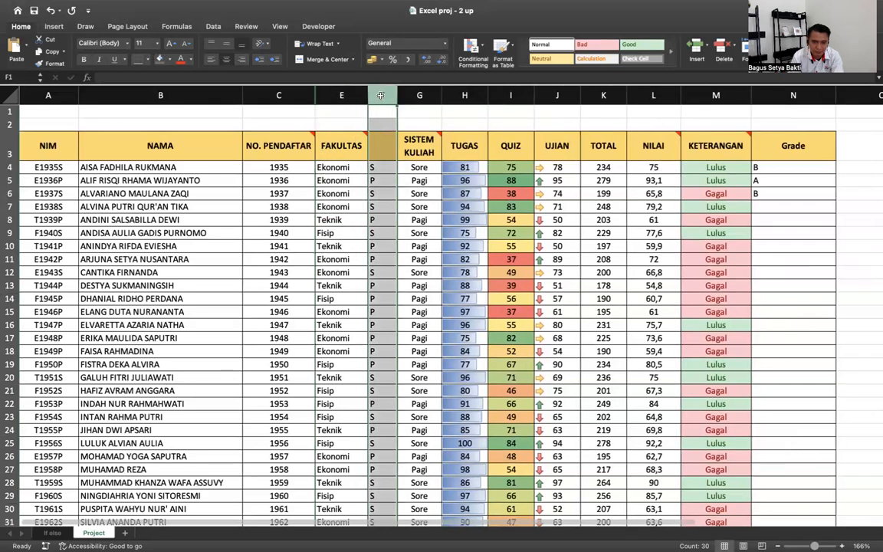
pyautogui.rightClick(380, 95)
pyautogui.click(396, 221)
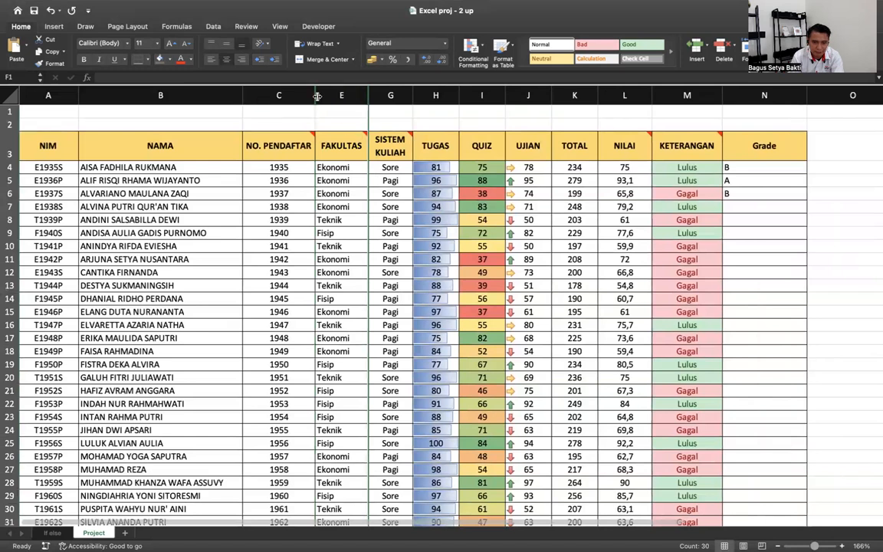
pyautogui.click(388, 95)
pyautogui.moveTo(311, 88); pyautogui.dragTo(375, 91)
pyautogui.rightClick(377, 91)
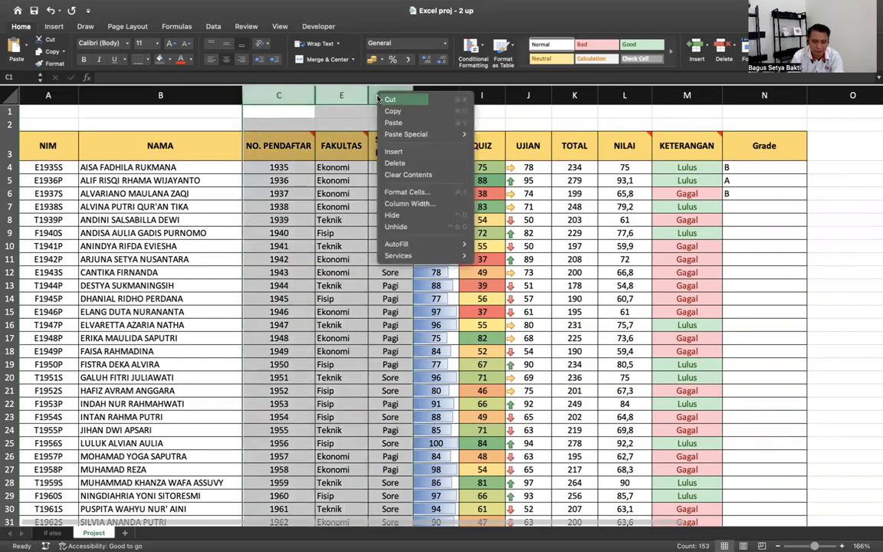
pyautogui.click(395, 225)
pyautogui.click(314, 191)
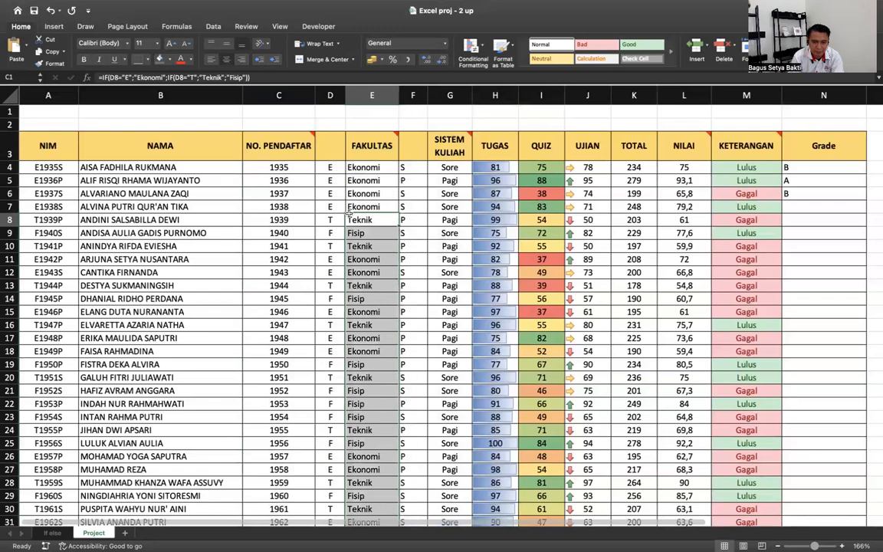
pyautogui.click(331, 94)
pyautogui.rightClick(334, 93)
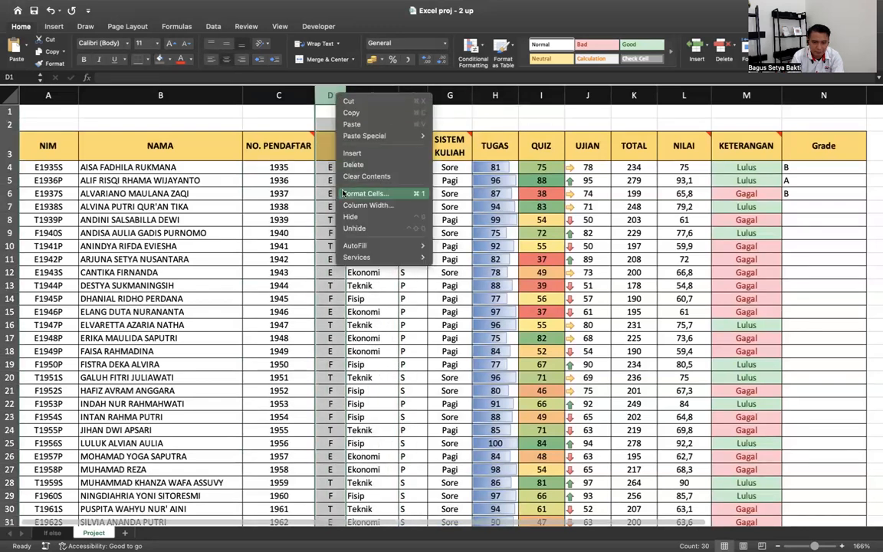
pyautogui.click(341, 216)
pyautogui.click(381, 95)
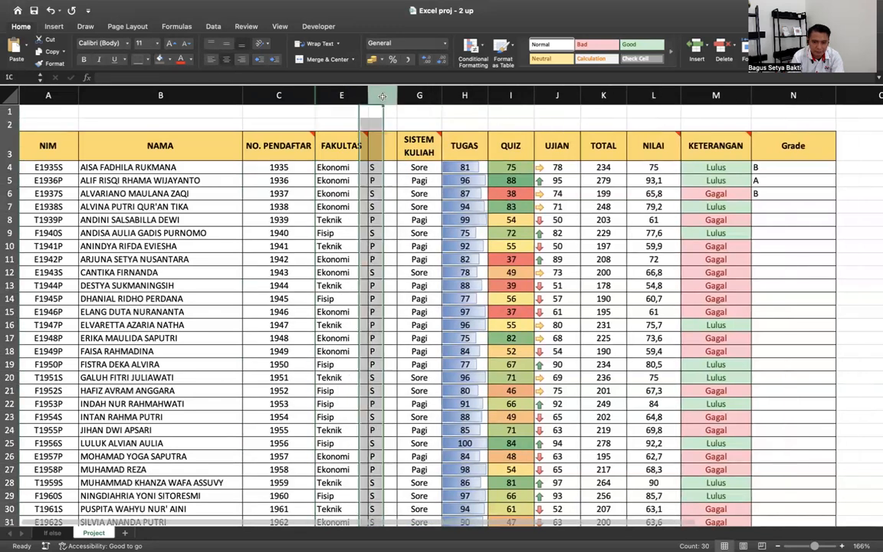
pyautogui.rightClick(383, 97)
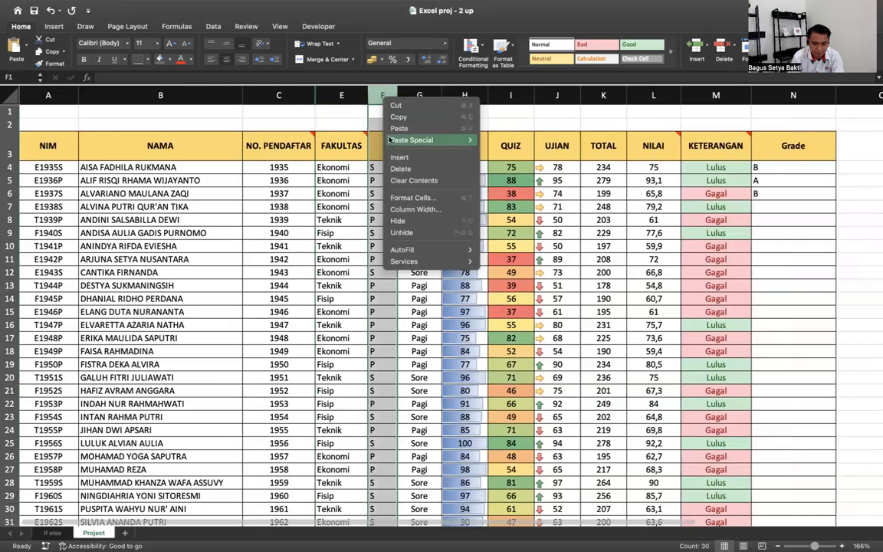
pyautogui.click(399, 221)
pyautogui.click(189, 166)
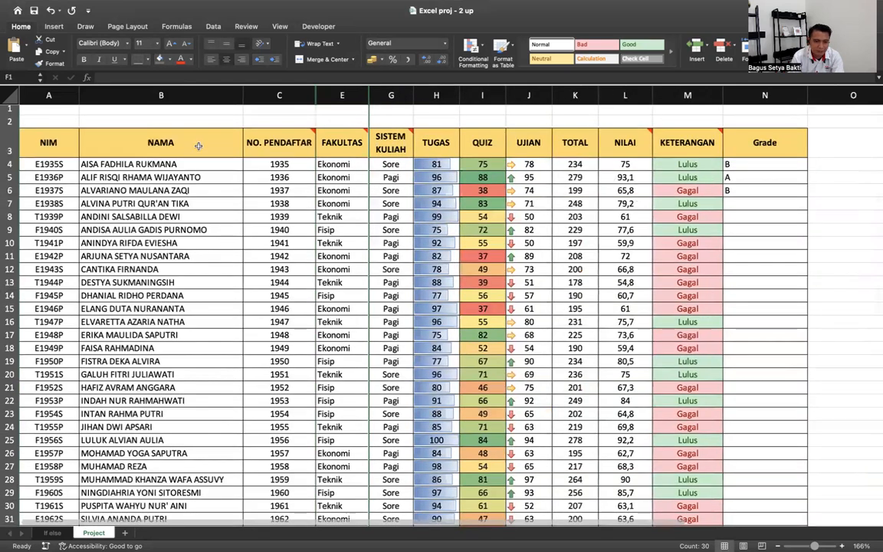
pyautogui.scroll(-1, 178, 132)
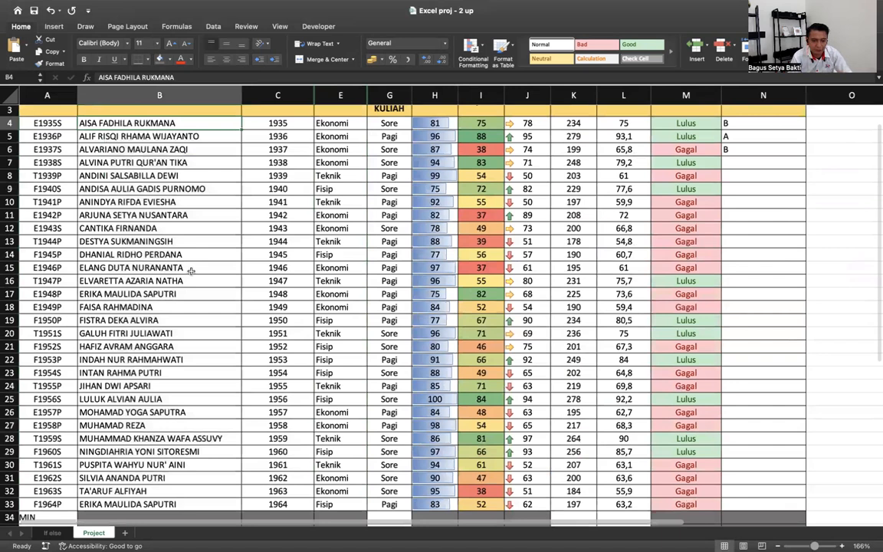
# - Apply a Duplicate Values rule with Light Red Fill and Dark Red Text to names B4:B33
pyautogui.scroll(1, 191, 270)
pyautogui.keyDown('shift'); pyautogui.click(156, 512); pyautogui.keyUp('shift')
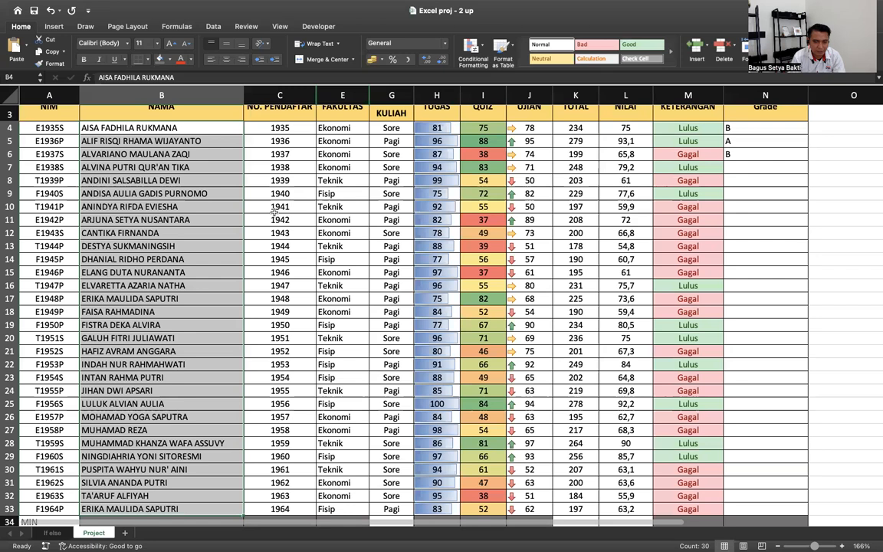
pyautogui.click(475, 52)
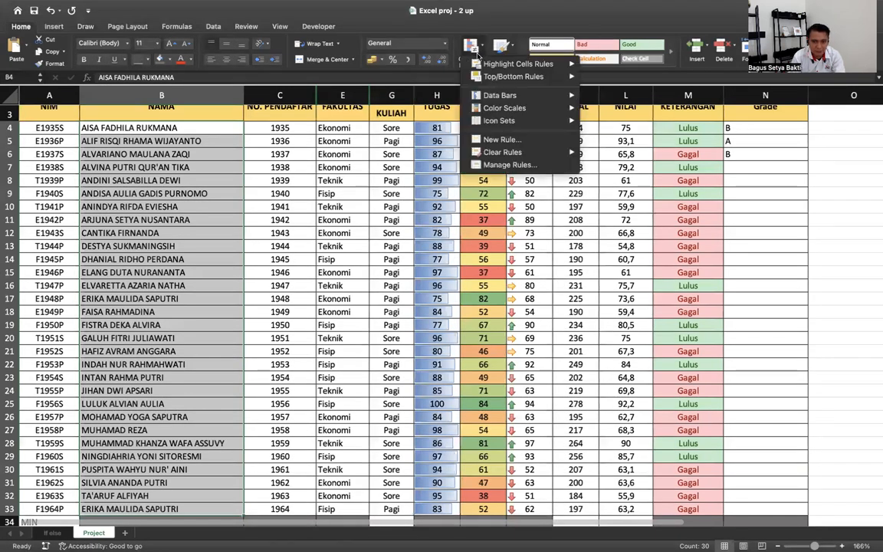
pyautogui.click(230, 342)
pyautogui.click(473, 49)
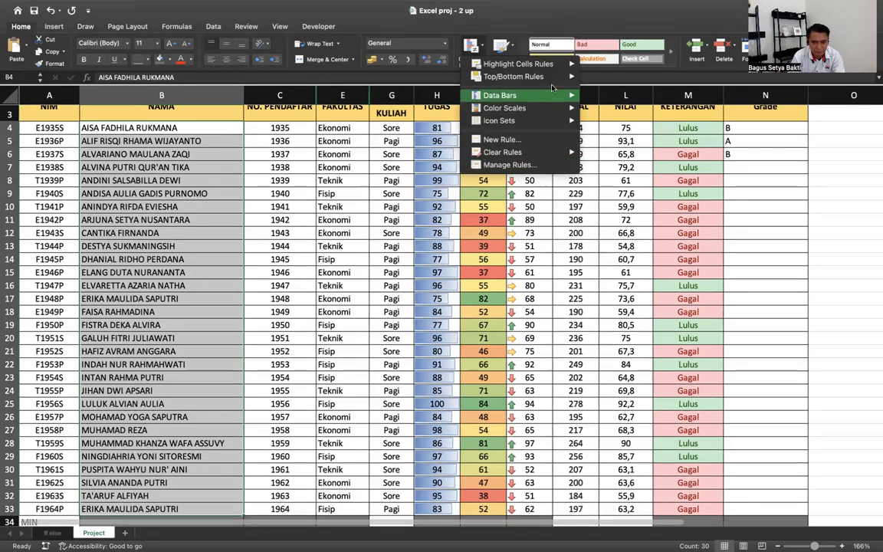
pyautogui.moveTo(546, 66)
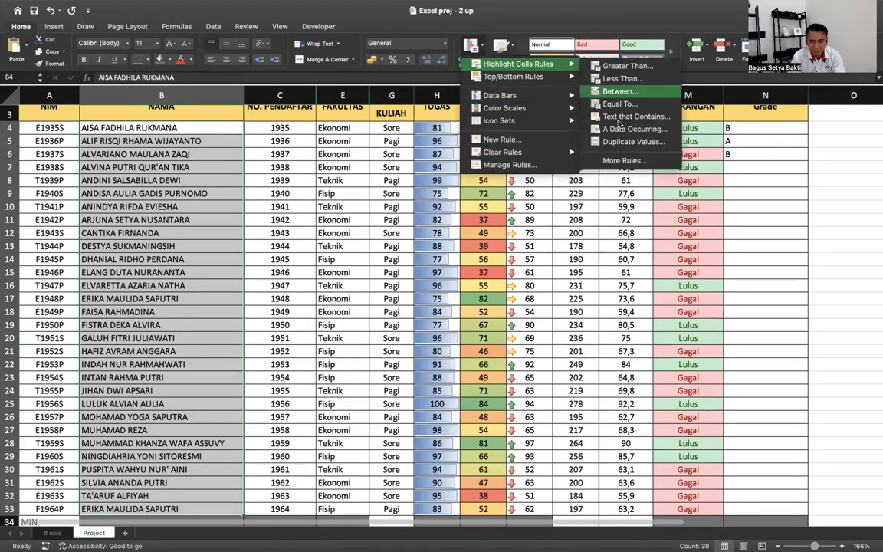
pyautogui.click(640, 143)
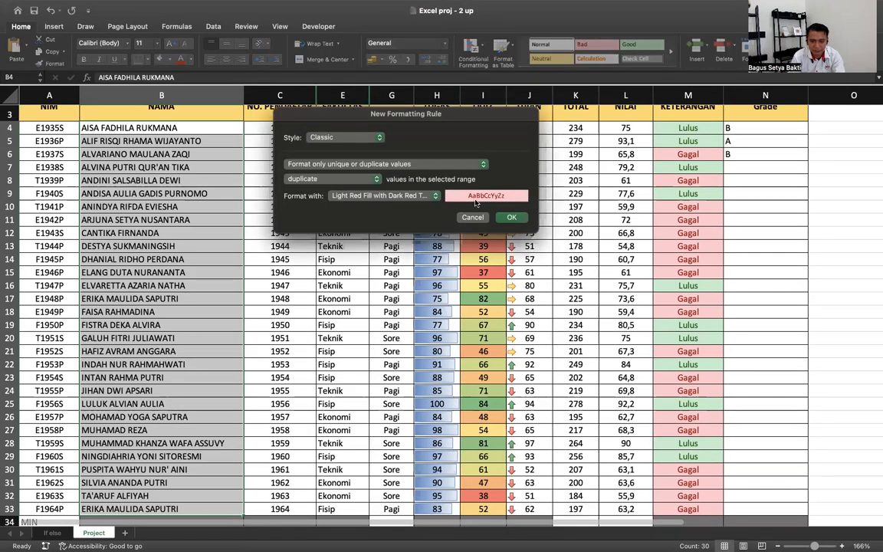
pyautogui.click(509, 217)
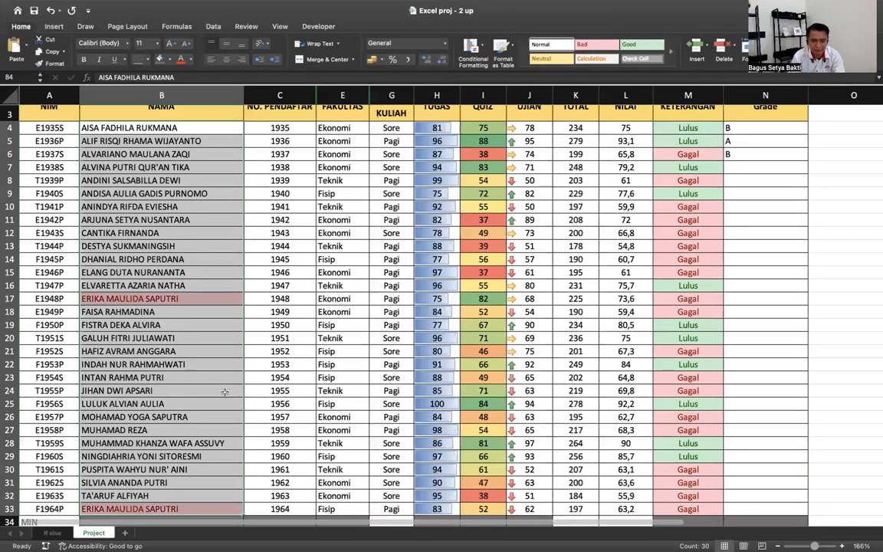
pyautogui.scroll(-2, 204, 397)
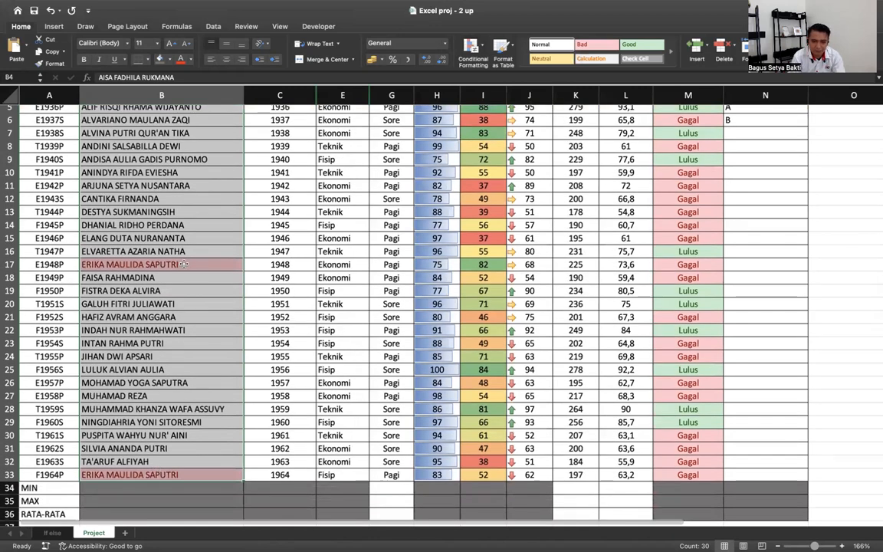
pyautogui.click(185, 265)
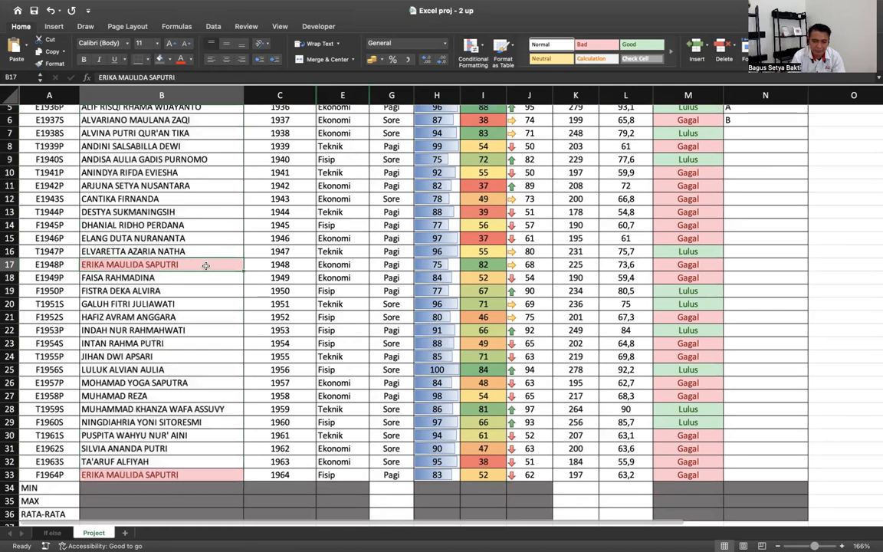
# - Test the rule by adding a letter to the B17 name, then restore it
pyautogui.doubleClick(206, 266)
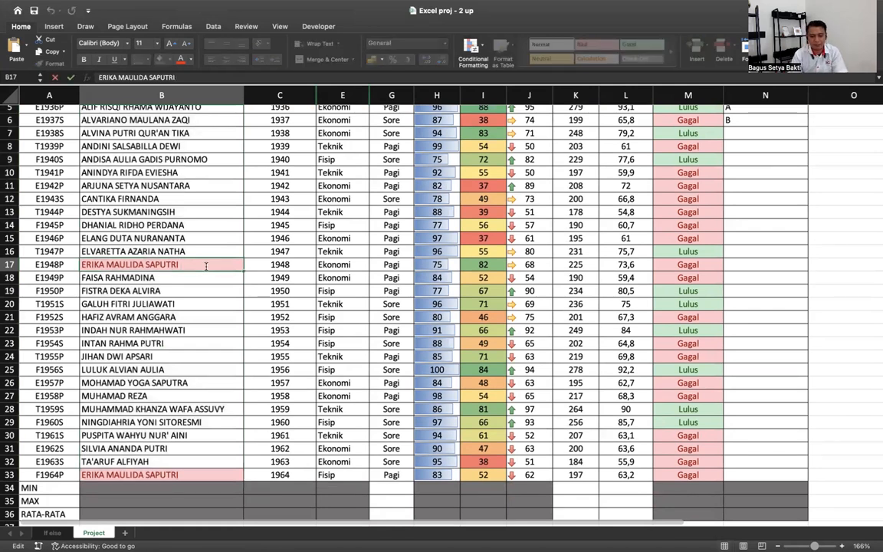
pyautogui.press('Return')
pyautogui.doubleClick(200, 262)
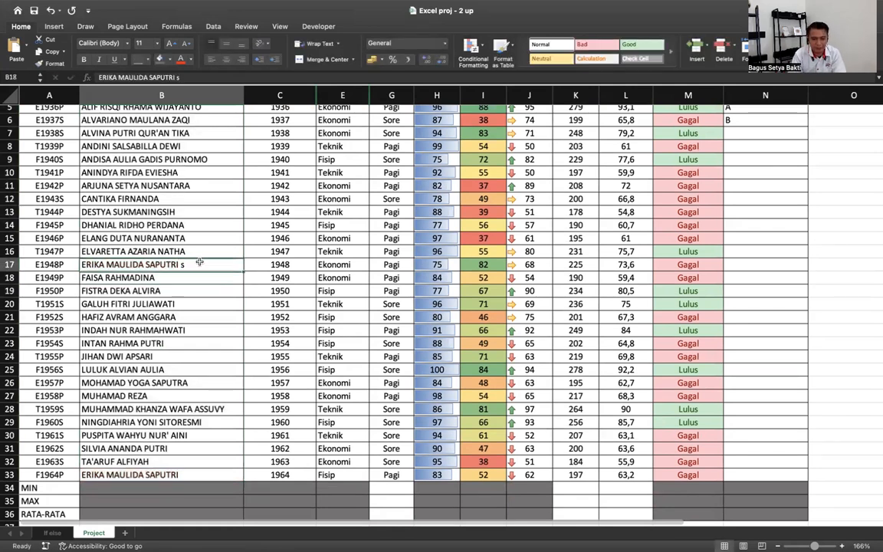
pyautogui.press('BackSpace')
pyautogui.press('BackSpace')
pyautogui.press('Return')
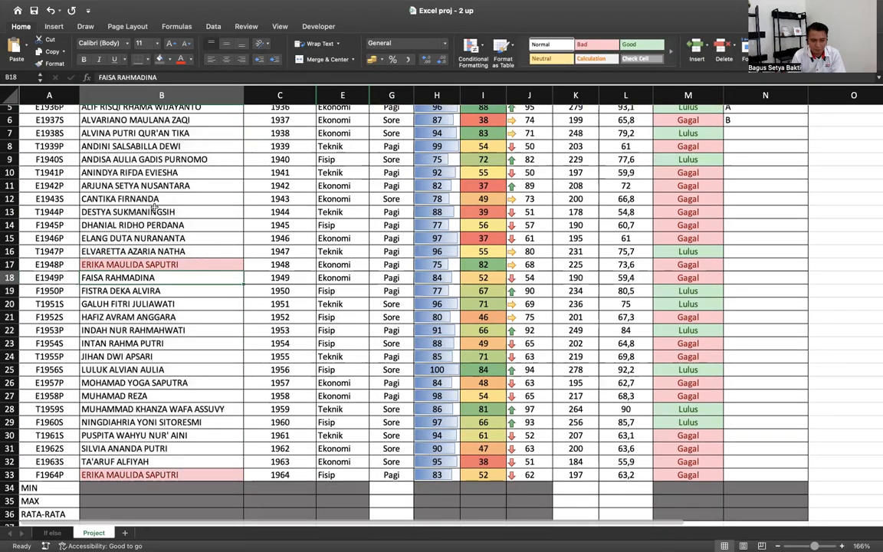
# - Copy the student name from B11 into B19 so it shows as a duplicate
pyautogui.click(146, 185)
pyautogui.hotkey('ctrl', 'c')
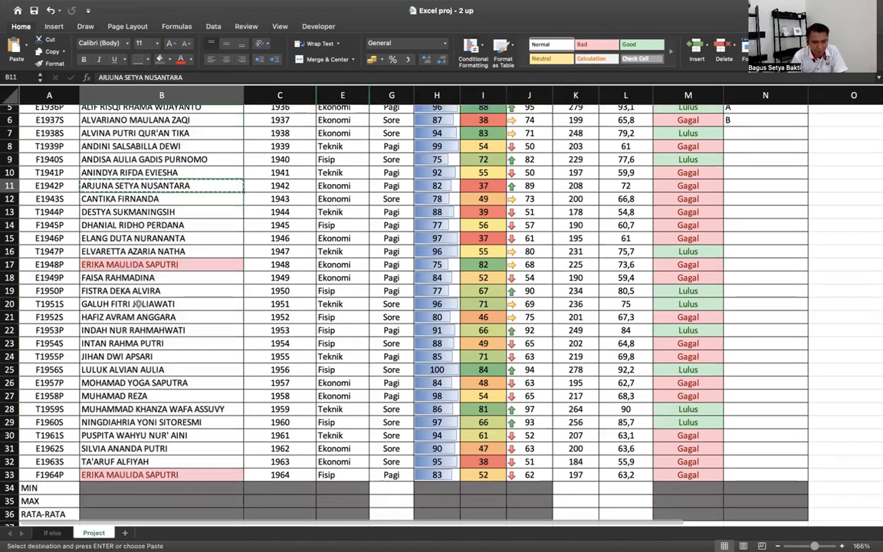
pyautogui.click(128, 263)
pyautogui.click(138, 295)
pyautogui.hotkey('ctrl', 'v')
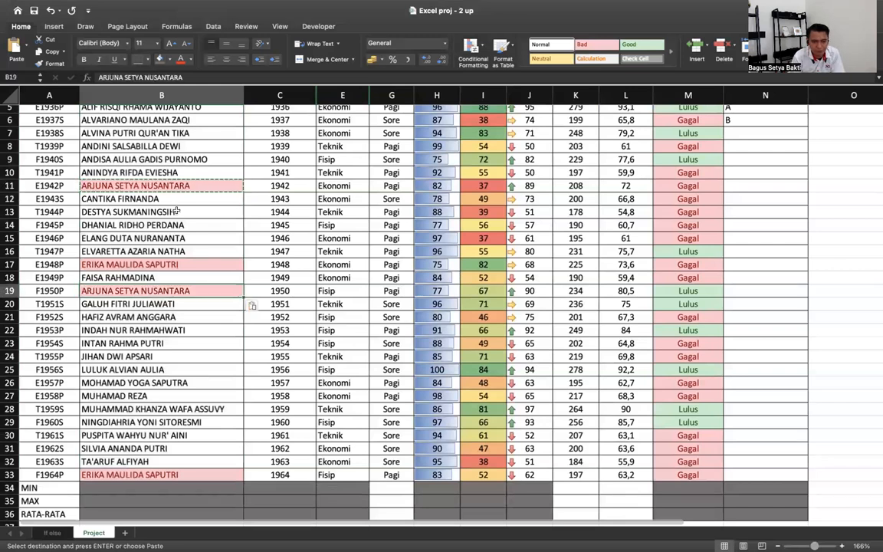
pyautogui.click(227, 407)
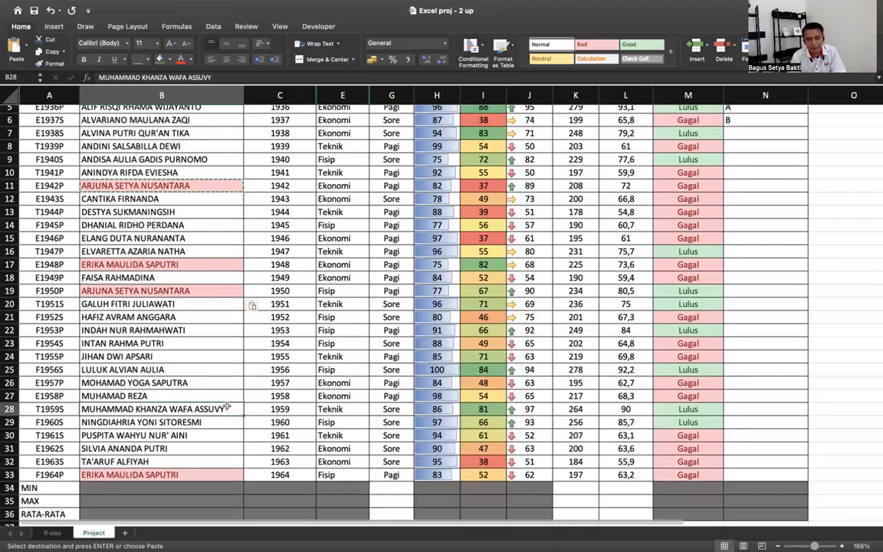
pyautogui.scroll(-2, 227, 406)
pyautogui.scroll(-5, 227, 406)
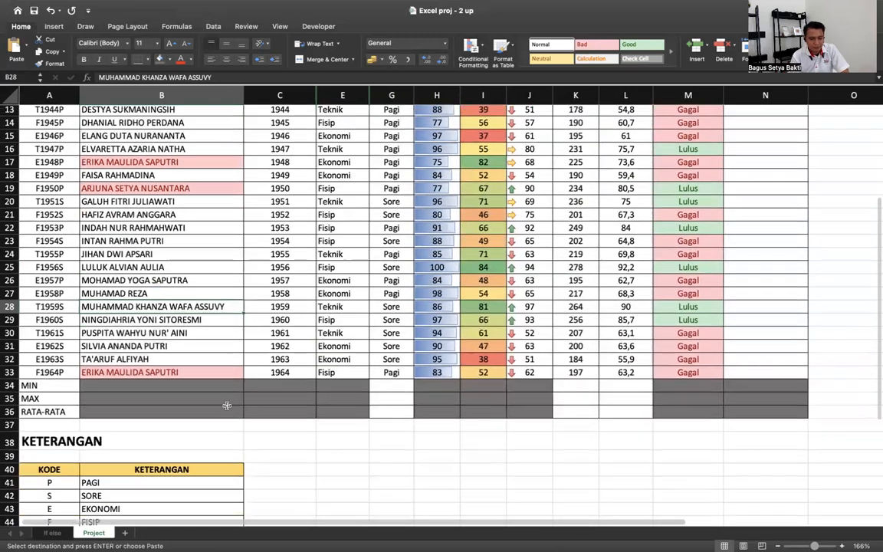
pyautogui.scroll(3, 226, 406)
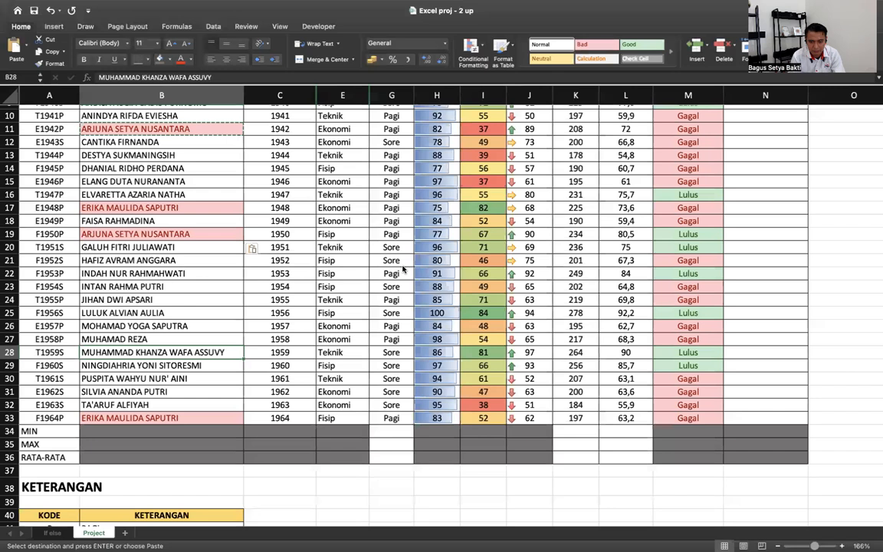
pyautogui.press('super+grave')
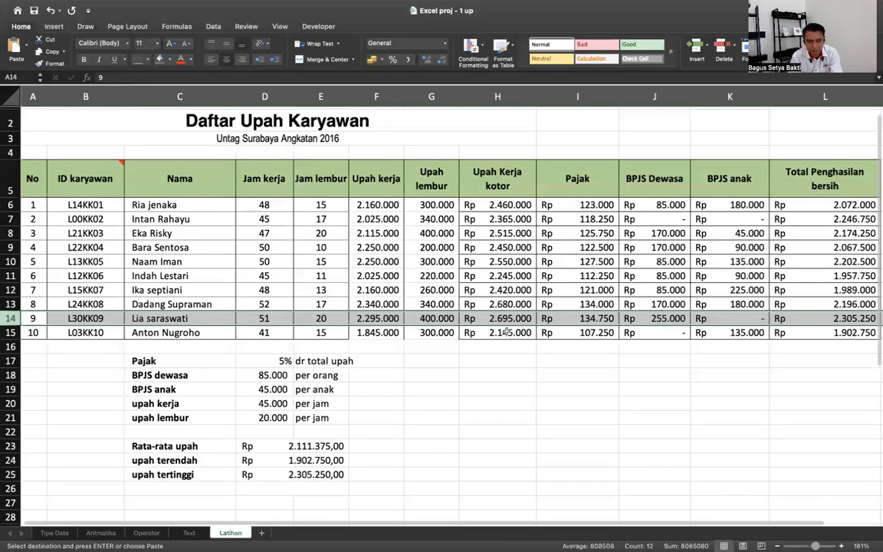
pyautogui.click(473, 370)
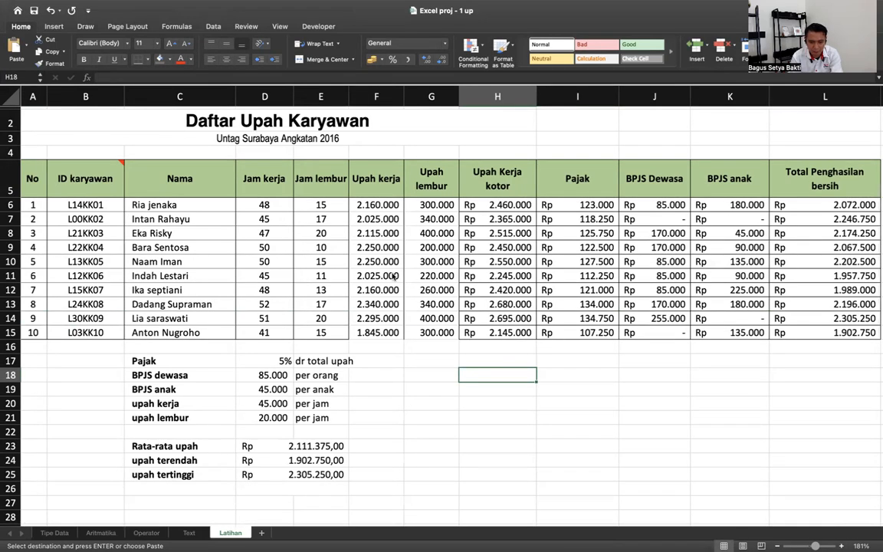
pyautogui.hotkey('ctrl', 'Right')
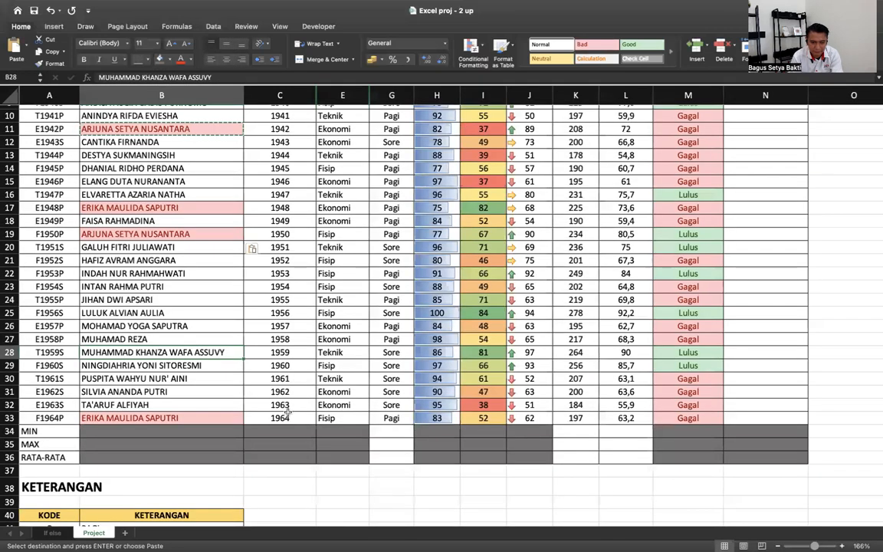
pyautogui.click(285, 413)
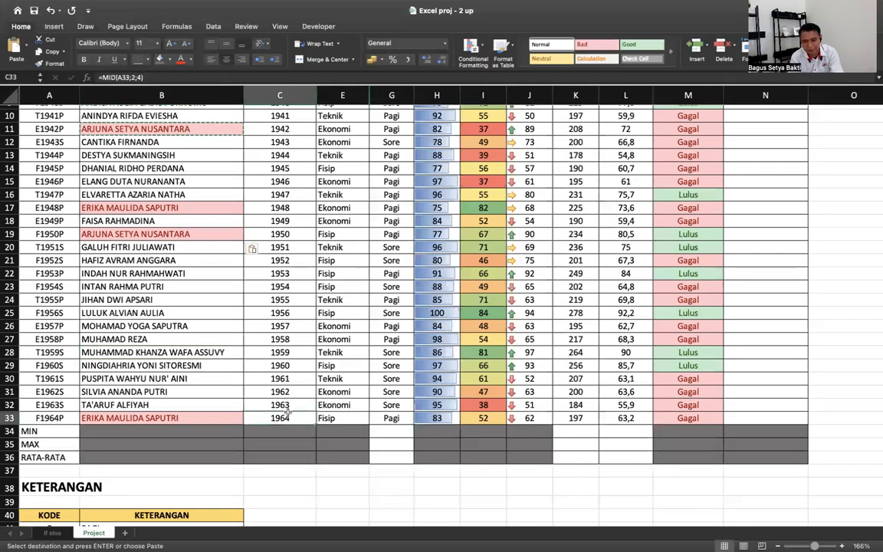
pyautogui.scroll(3, 286, 412)
pyautogui.scroll(2, 285, 413)
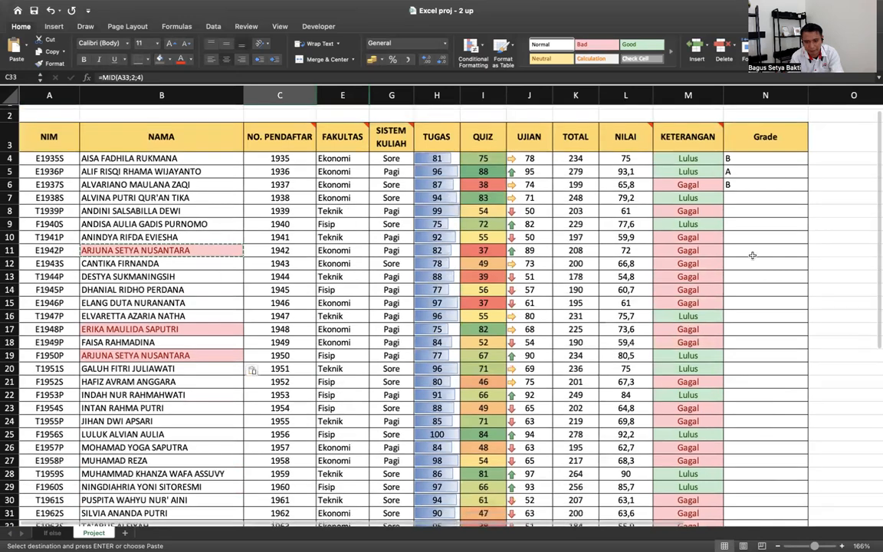
pyautogui.scroll(-10, 340, 438)
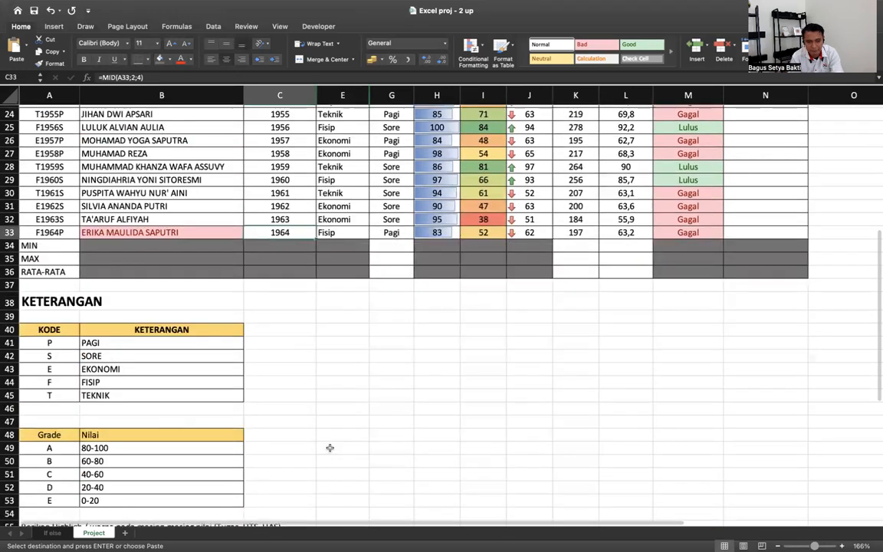